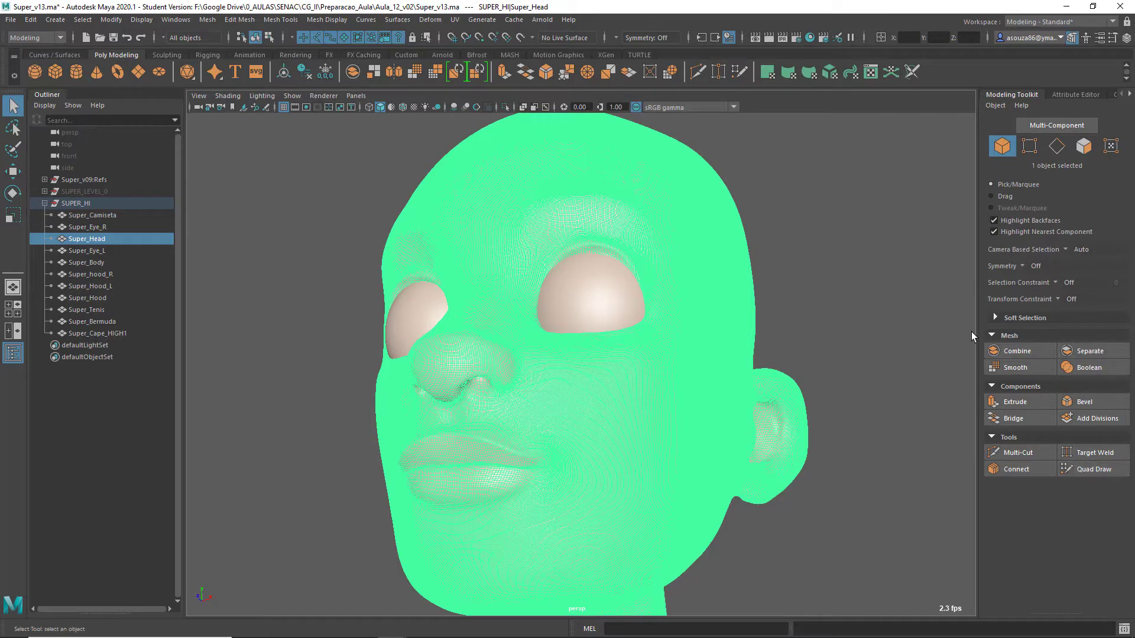
Step: Deselect the head and use the Grease Pencil to sketch the lip outline and two curved flow lines from nose to chin
{"action": "left_click", "coordinate": [970, 331]}
{"action": "mouse_move", "coordinate": [600, 296]}
{"action": "left_mouse_down", "text": "alt"}
{"action": "mouse_move", "coordinate": [631, 296]}
{"action": "mouse_move", "coordinate": [610, 283]}
{"action": "left_mouse_up", "text": "alt"}
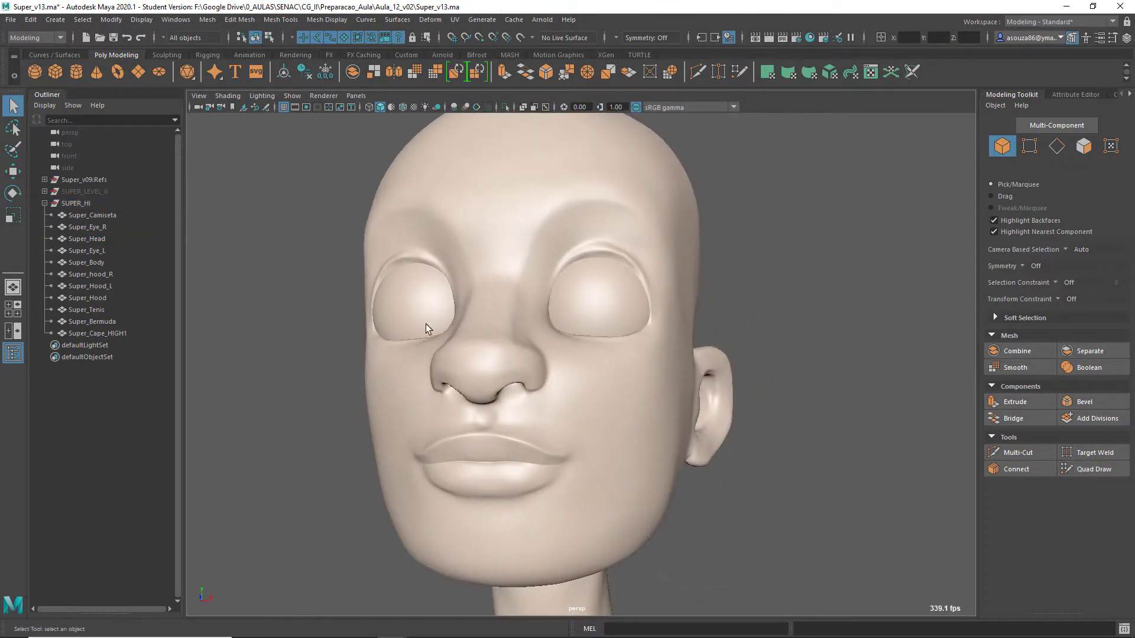
{"action": "left_click", "coordinate": [265, 108]}
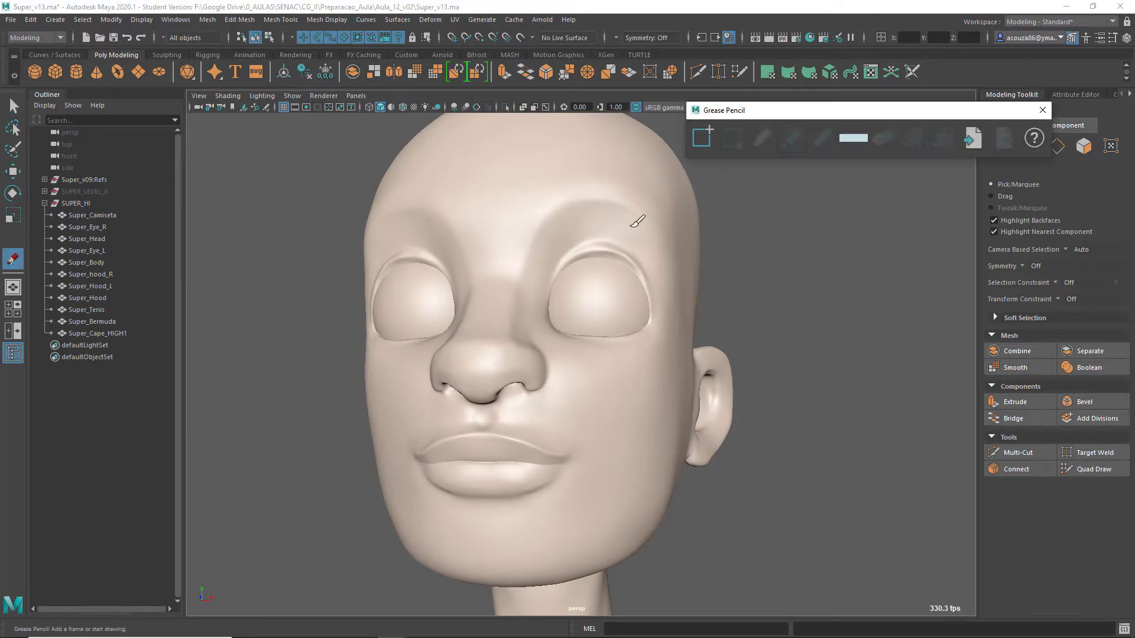
{"action": "mouse_move", "coordinate": [485, 424]}
{"action": "left_mouse_down"}
{"action": "mouse_move", "coordinate": [569, 450]}
{"action": "mouse_move", "coordinate": [447, 497]}
{"action": "mouse_move", "coordinate": [473, 430]}
{"action": "left_mouse_up"}
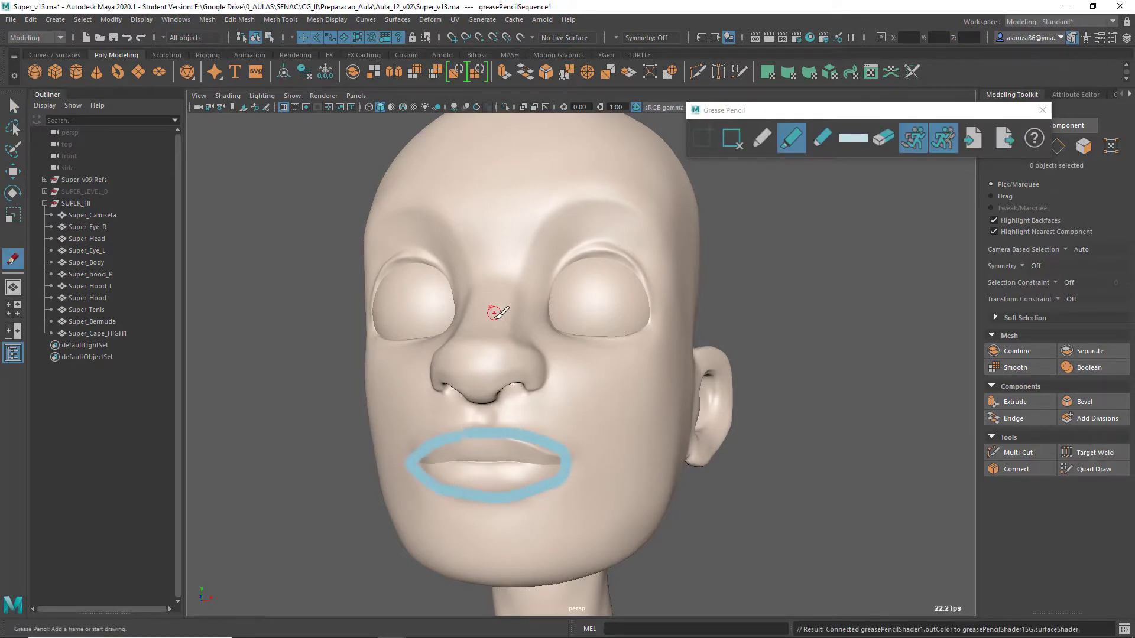
{"action": "mouse_move", "coordinate": [497, 325]}
{"action": "left_mouse_down"}
{"action": "mouse_move", "coordinate": [590, 423]}
{"action": "mouse_move", "coordinate": [514, 577]}
{"action": "left_mouse_up"}
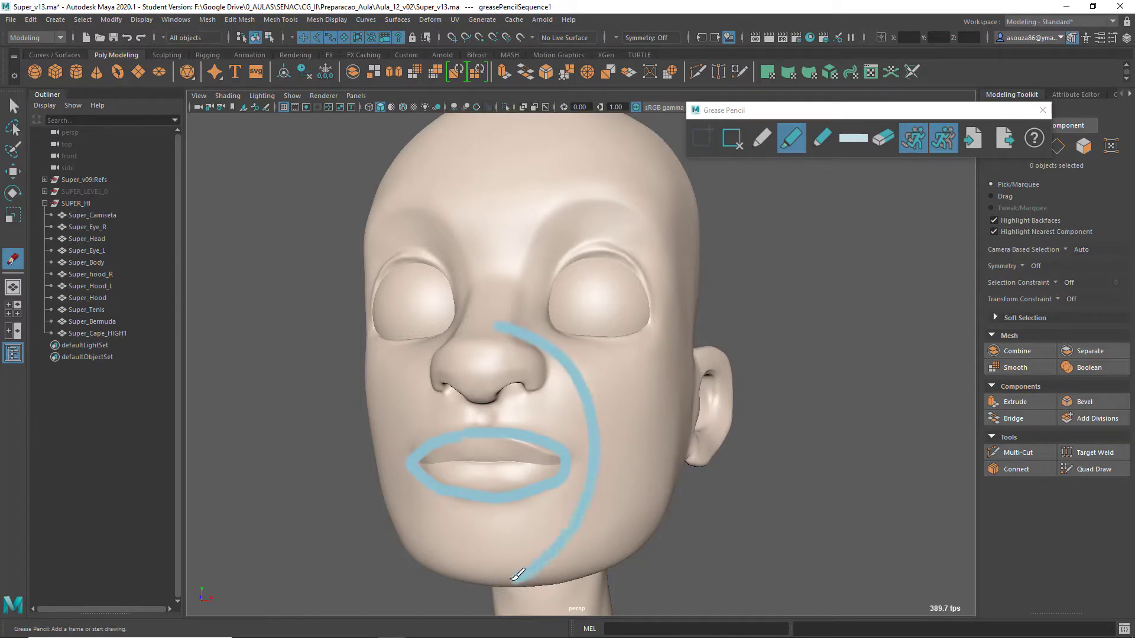
{"action": "mouse_move", "coordinate": [543, 306]}
{"action": "left_mouse_down"}
{"action": "mouse_move", "coordinate": [606, 494]}
{"action": "mouse_move", "coordinate": [547, 585]}
{"action": "left_mouse_up"}
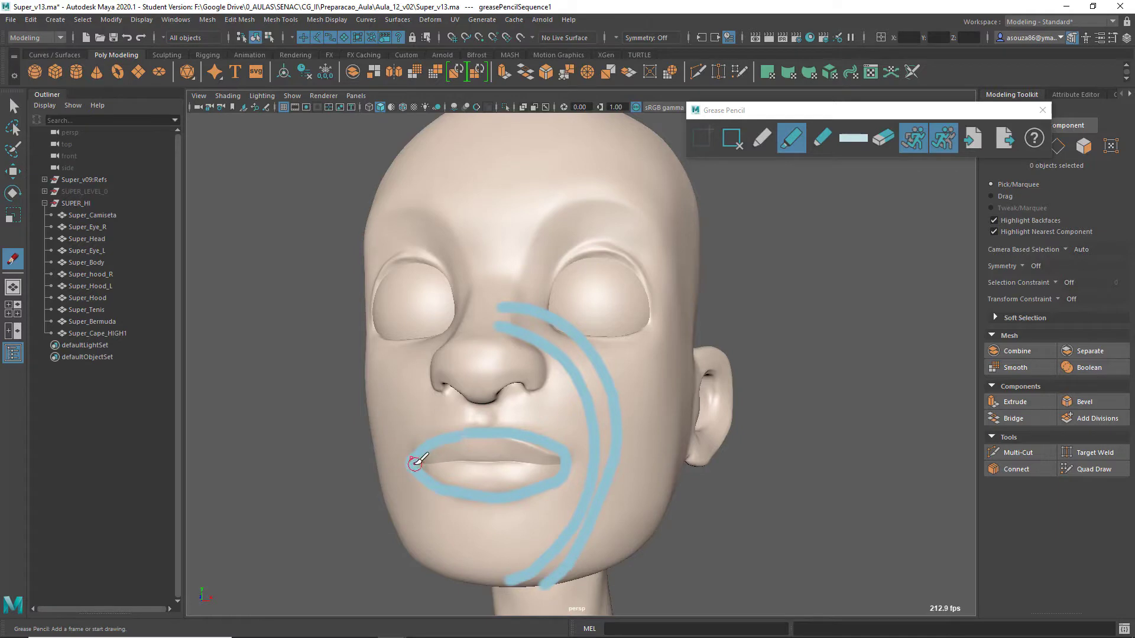
Step: Sketch an inner mouth loop and short radial strokes crossing the upper and lower lips
{"action": "mouse_move", "coordinate": [469, 455]}
{"action": "left_mouse_down"}
{"action": "mouse_move", "coordinate": [456, 453]}
{"action": "mouse_move", "coordinate": [558, 462]}
{"action": "mouse_move", "coordinate": [539, 426]}
{"action": "left_mouse_up"}
{"action": "left_click_drag", "start_coordinate": [485, 453], "coordinate": [488, 418]}
{"action": "left_click_drag", "start_coordinate": [487, 474], "coordinate": [489, 494]}
{"action": "left_click_drag", "start_coordinate": [516, 477], "coordinate": [536, 494]}
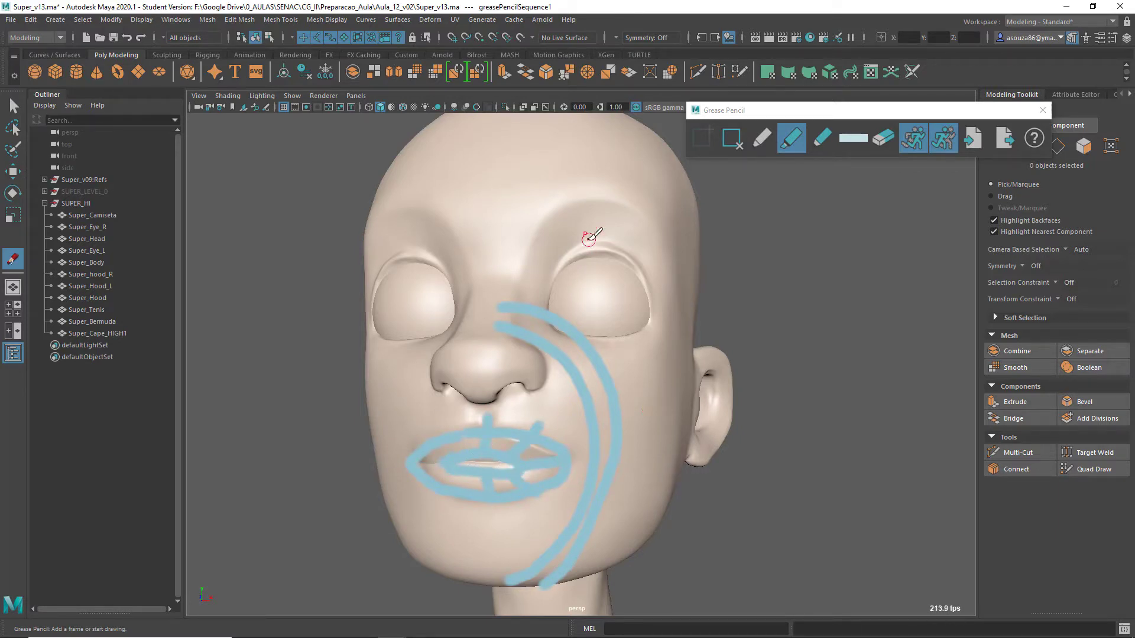
Step: Sketch loops around the eye on the ear side, with short radial strokes crossing the eyelids
{"action": "mouse_move", "coordinate": [590, 236]}
{"action": "left_mouse_down"}
{"action": "mouse_move", "coordinate": [648, 334]}
{"action": "mouse_move", "coordinate": [597, 233]}
{"action": "mouse_move", "coordinate": [626, 322]}
{"action": "mouse_move", "coordinate": [602, 240]}
{"action": "mouse_move", "coordinate": [634, 267]}
{"action": "left_mouse_up"}
{"action": "mouse_move", "coordinate": [654, 312]}
{"action": "left_mouse_down"}
{"action": "mouse_move", "coordinate": [671, 324]}
{"action": "mouse_move", "coordinate": [641, 375]}
{"action": "left_mouse_up"}
{"action": "left_click_drag", "start_coordinate": [592, 303], "coordinate": [591, 319]}
{"action": "left_click_drag", "start_coordinate": [566, 276], "coordinate": [560, 293]}
{"action": "mouse_move", "coordinate": [535, 299]}
{"action": "left_mouse_down"}
{"action": "mouse_move", "coordinate": [547, 311]}
{"action": "mouse_move", "coordinate": [582, 307]}
{"action": "left_mouse_up"}
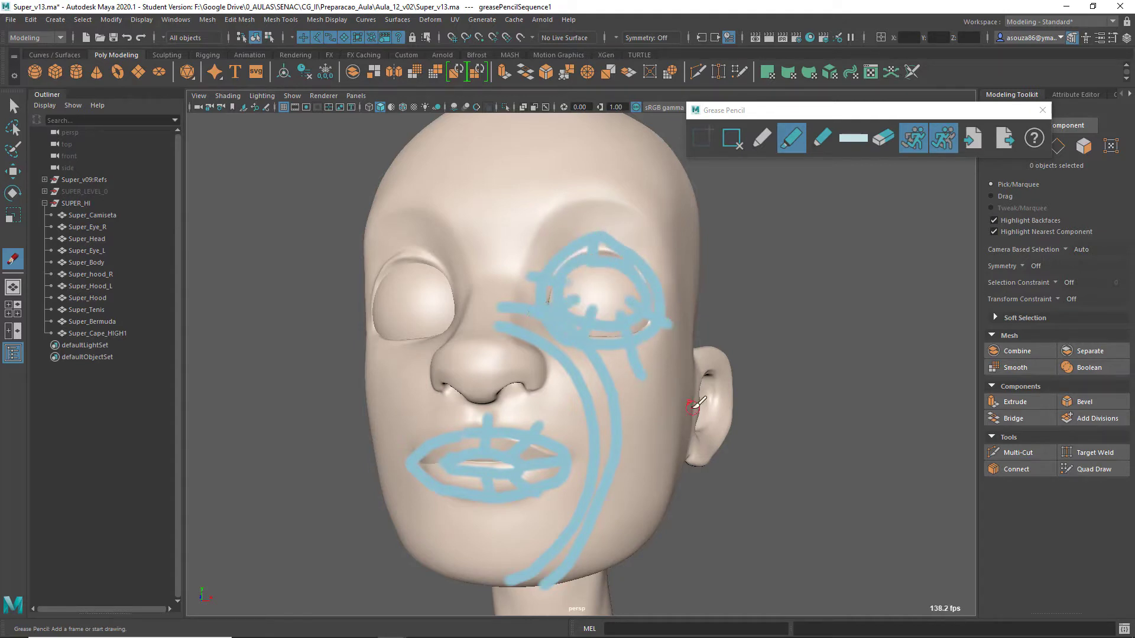
Step: Delete the Grease Pencil frame and sketch new mouth, eye and cheek flow lines with cross strokes over the cheek
{"action": "left_click", "coordinate": [727, 138]}
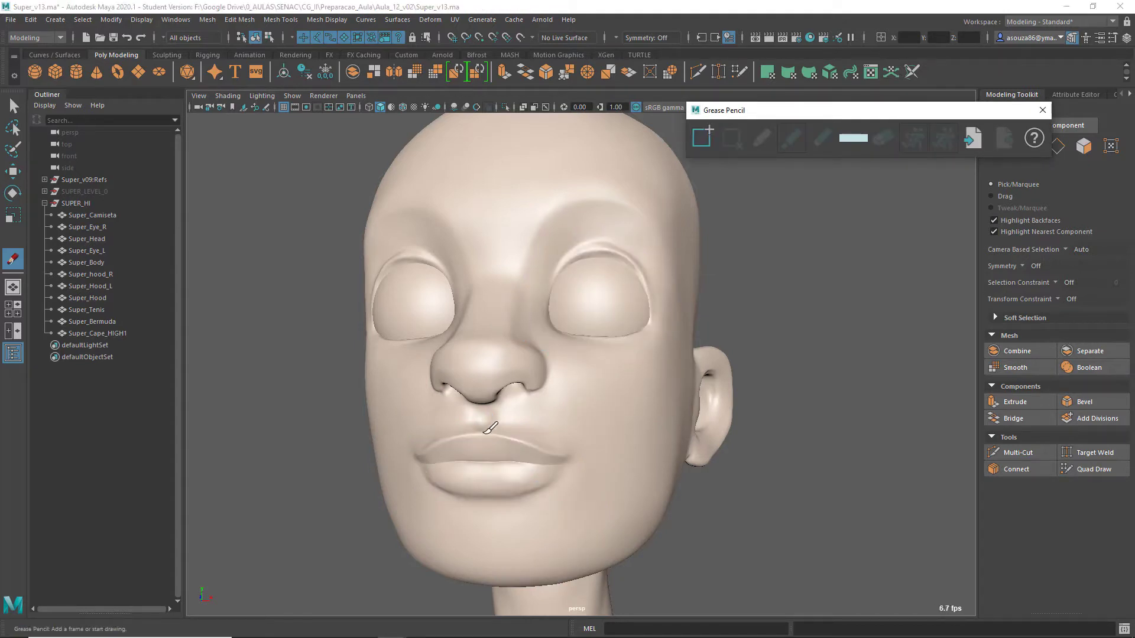
{"action": "left_click_drag", "start_coordinate": [491, 427], "coordinate": [532, 485]}
{"action": "mouse_move", "coordinate": [597, 242]}
{"action": "left_mouse_down"}
{"action": "mouse_move", "coordinate": [653, 307]}
{"action": "mouse_move", "coordinate": [606, 240]}
{"action": "left_mouse_up"}
{"action": "mouse_move", "coordinate": [508, 334]}
{"action": "left_mouse_down"}
{"action": "mouse_move", "coordinate": [603, 420]}
{"action": "mouse_move", "coordinate": [583, 527]}
{"action": "left_mouse_up"}
{"action": "left_click_drag", "start_coordinate": [507, 310], "coordinate": [626, 548]}
{"action": "left_click_drag", "start_coordinate": [590, 473], "coordinate": [655, 476]}
{"action": "left_click_drag", "start_coordinate": [594, 500], "coordinate": [657, 506]}
{"action": "left_click_drag", "start_coordinate": [606, 433], "coordinate": [649, 407]}
{"action": "left_click_drag", "start_coordinate": [583, 378], "coordinate": [618, 341]}
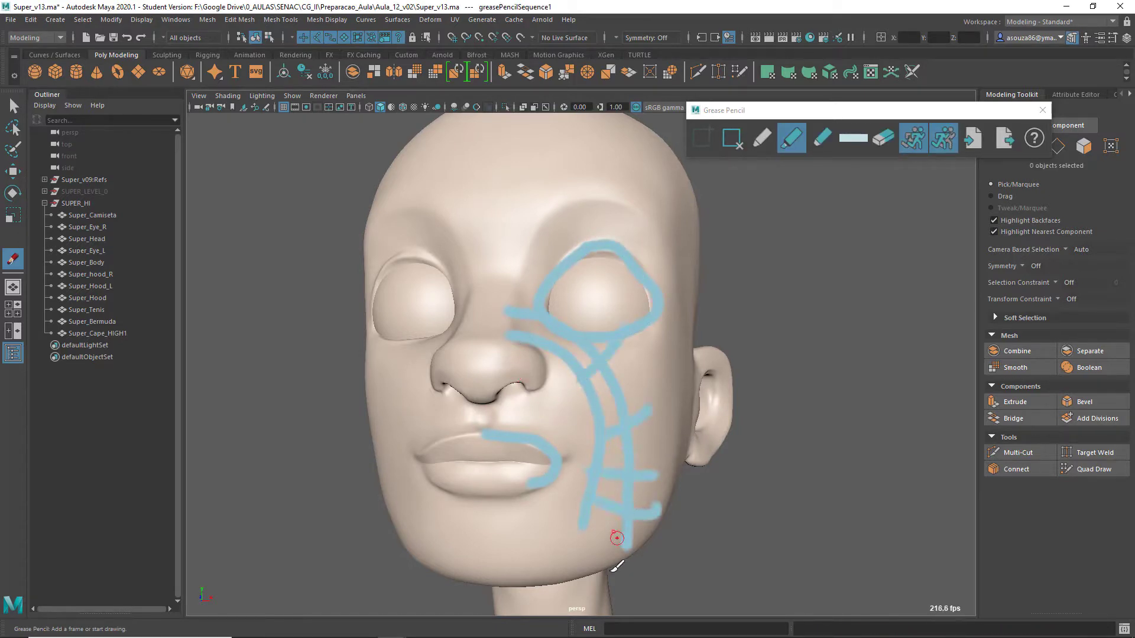
Step: Sketch the inner and outer contour loops of the ear in side view and close the Grease Pencil
{"action": "mouse_move", "coordinate": [614, 569]}
{"action": "left_mouse_down", "text": "alt"}
{"action": "mouse_move", "coordinate": [600, 431]}
{"action": "mouse_move", "coordinate": [544, 314]}
{"action": "mouse_move", "coordinate": [408, 383]}
{"action": "mouse_move", "coordinate": [455, 352]}
{"action": "mouse_move", "coordinate": [452, 382]}
{"action": "left_mouse_up", "text": "alt"}
{"action": "key", "text": "ctrl+z"}
{"action": "mouse_move", "coordinate": [644, 514]}
{"action": "left_mouse_down", "text": "alt"}
{"action": "mouse_move", "coordinate": [629, 476]}
{"action": "mouse_move", "coordinate": [646, 399]}
{"action": "left_mouse_up", "text": "alt"}
{"action": "scroll", "coordinate": [633, 345], "scroll_direction": "up", "scroll_amount": 2}
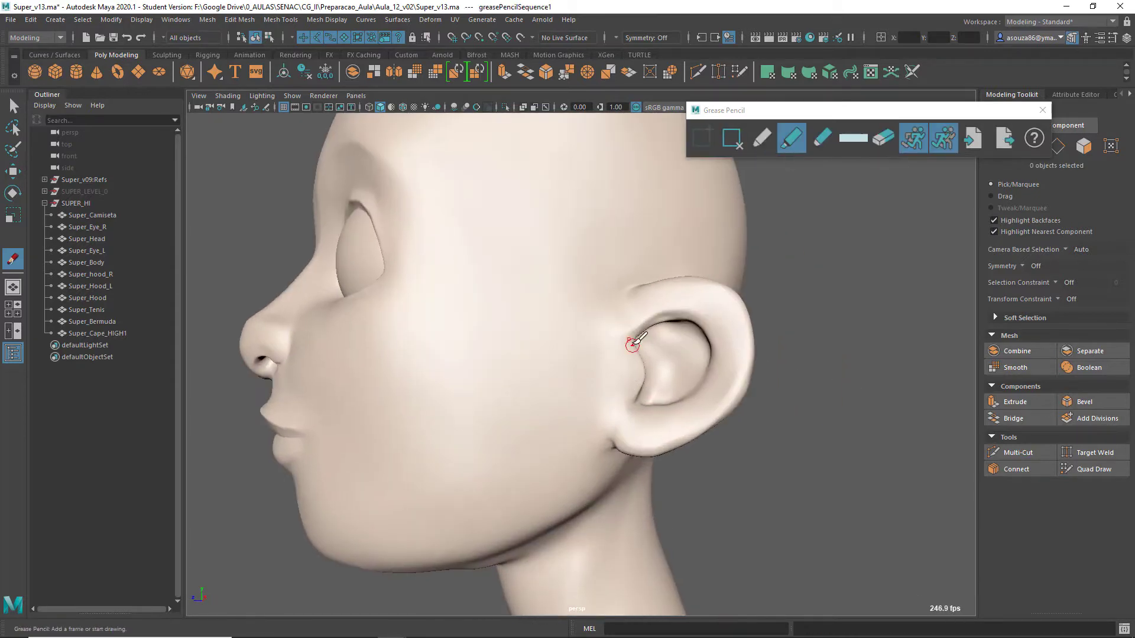
{"action": "mouse_move", "coordinate": [634, 343]}
{"action": "left_mouse_down"}
{"action": "mouse_move", "coordinate": [671, 402]}
{"action": "mouse_move", "coordinate": [644, 399]}
{"action": "left_mouse_up"}
{"action": "mouse_move", "coordinate": [635, 293]}
{"action": "left_mouse_down"}
{"action": "mouse_move", "coordinate": [724, 304]}
{"action": "mouse_move", "coordinate": [597, 382]}
{"action": "mouse_move", "coordinate": [656, 282]}
{"action": "left_mouse_up"}
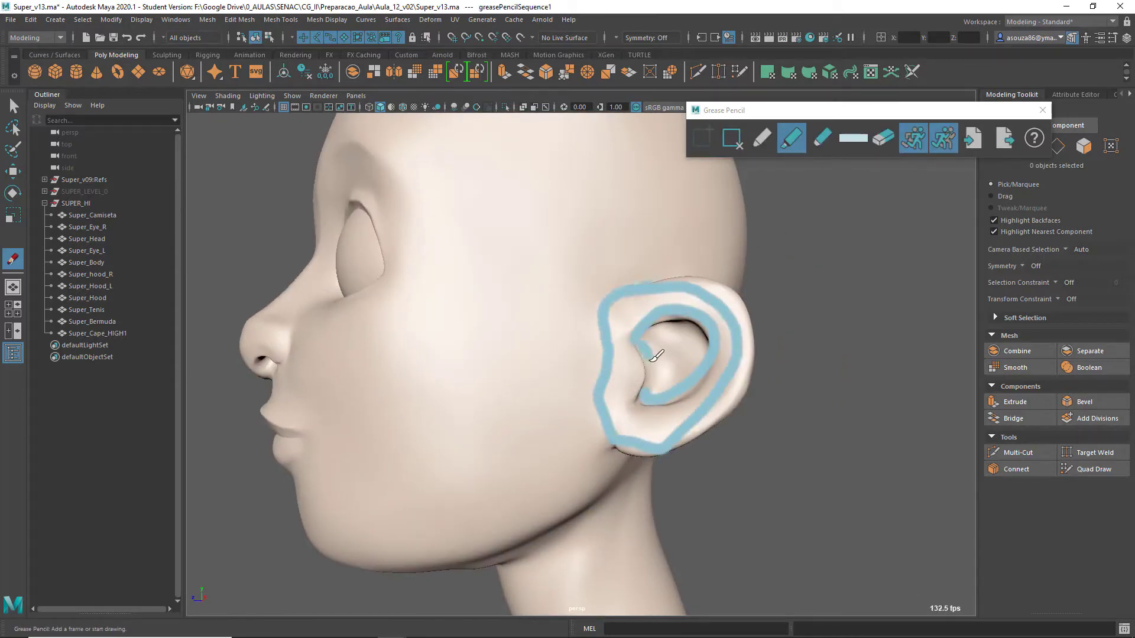
{"action": "mouse_move", "coordinate": [656, 355]}
{"action": "left_mouse_down"}
{"action": "mouse_move", "coordinate": [627, 340]}
{"action": "mouse_move", "coordinate": [656, 426]}
{"action": "mouse_move", "coordinate": [724, 372]}
{"action": "mouse_move", "coordinate": [595, 308]}
{"action": "left_mouse_up"}
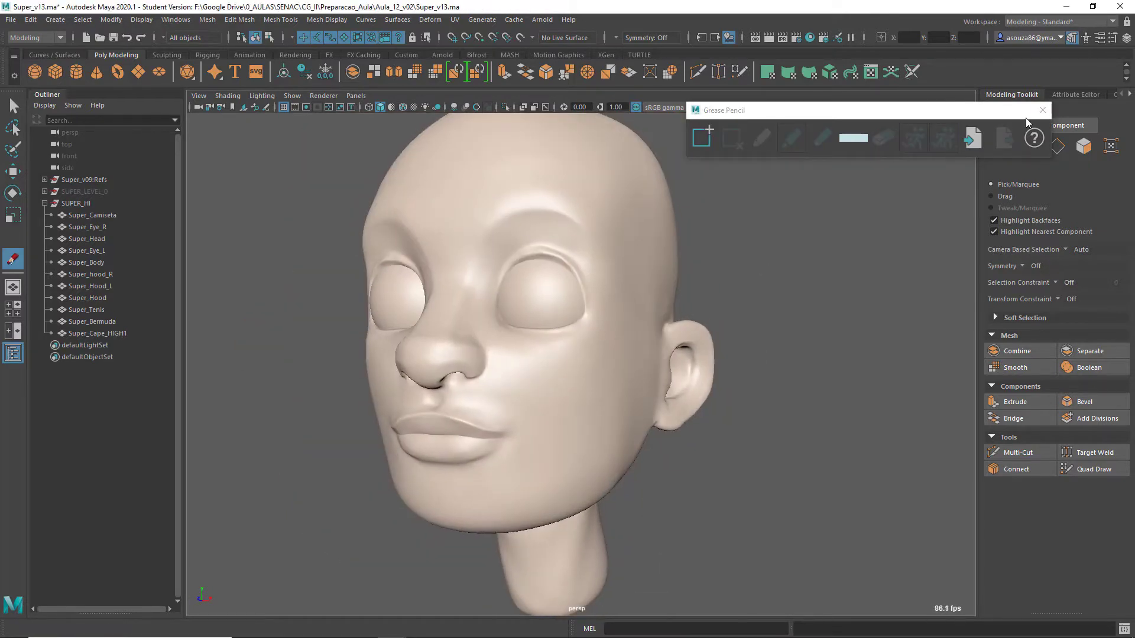
{"action": "left_click", "coordinate": [1042, 110]}
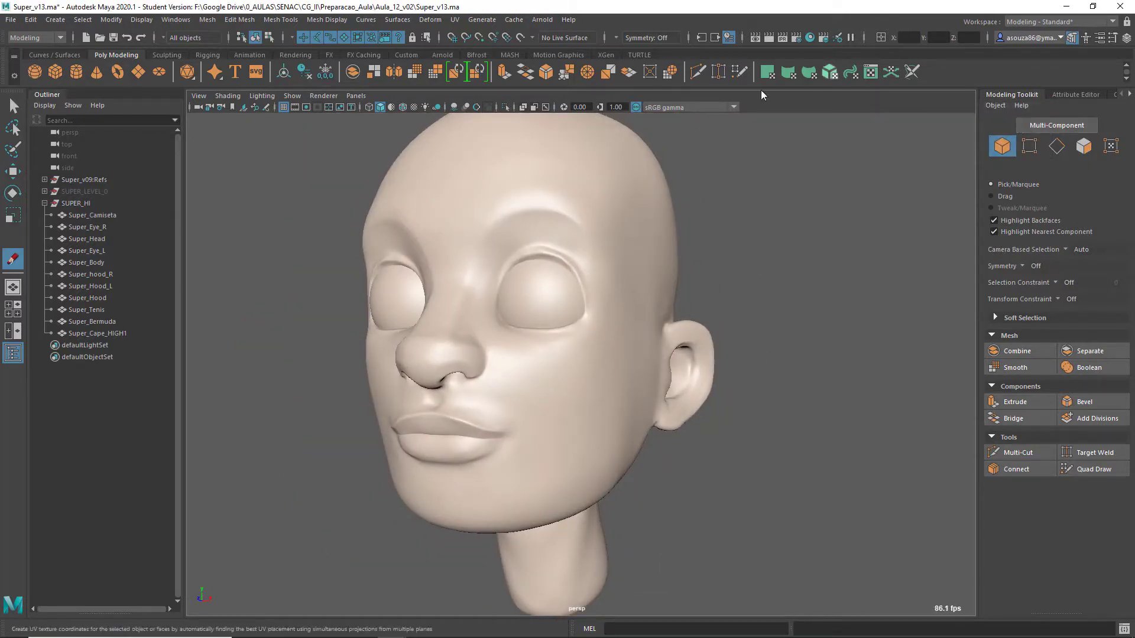
Step: Make the Super_Head mesh a live surface and activate Quad Draw
{"action": "key", "text": "w"}
{"action": "left_click", "coordinate": [559, 194]}
{"action": "left_click_drag", "start_coordinate": [598, 287], "coordinate": [621, 329], "text": "alt"}
{"action": "left_click", "coordinate": [520, 37]}
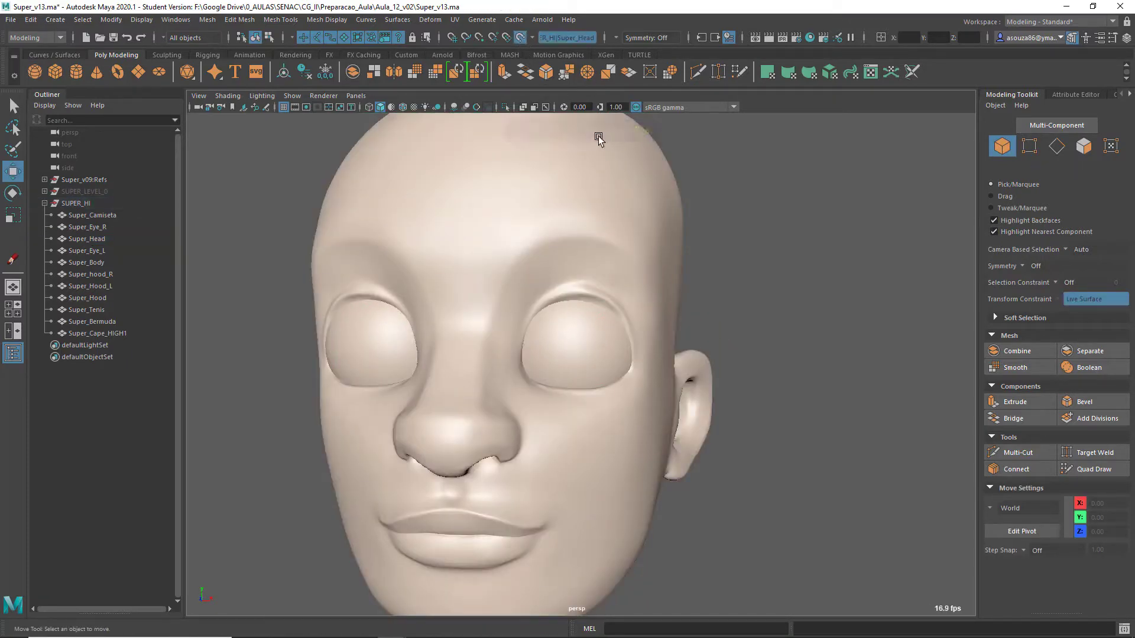
{"action": "left_click_drag", "start_coordinate": [737, 327], "coordinate": [547, 317], "text": "alt"}
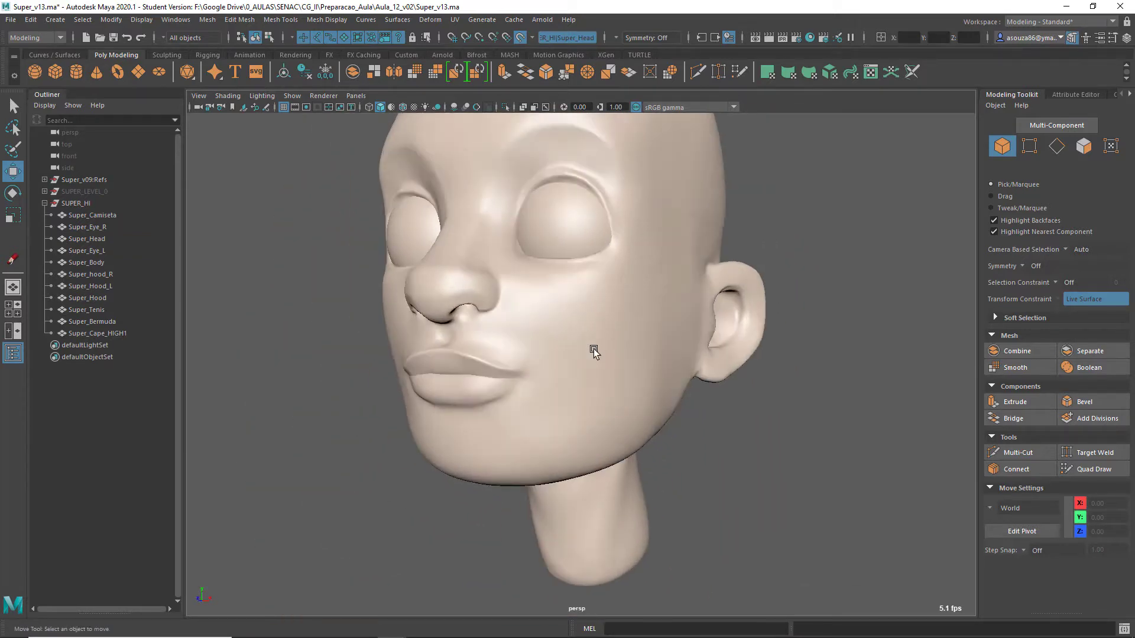
{"action": "left_click", "coordinate": [1093, 468]}
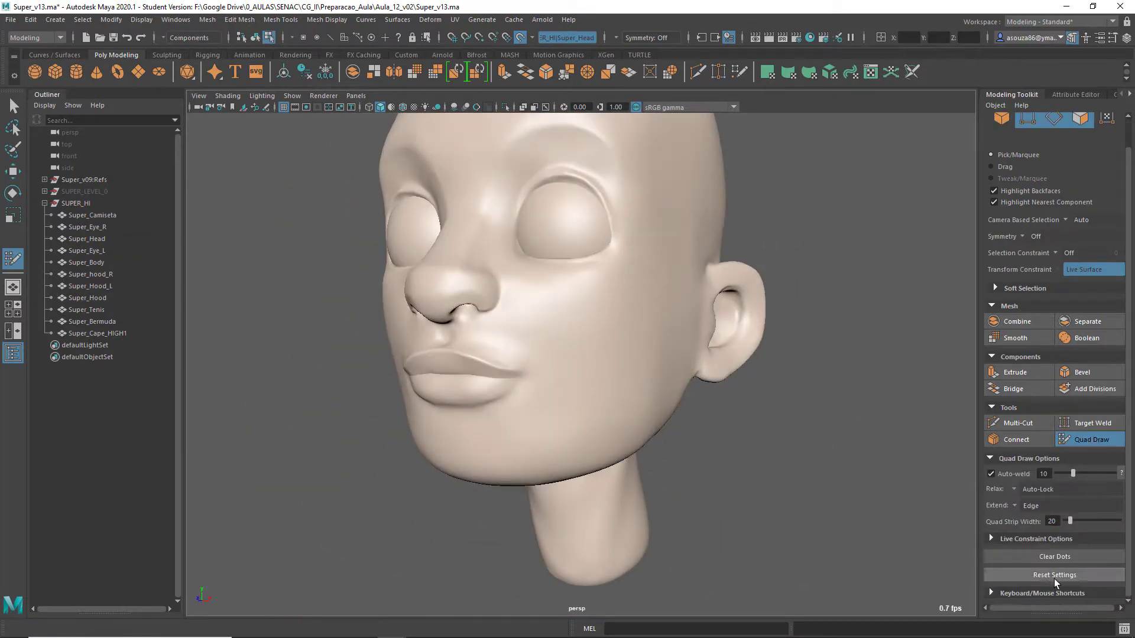
Step: Review the Quad Draw keyboard and mouse shortcuts and set the symmetry to Object X
{"action": "scroll", "coordinate": [1062, 512], "scroll_direction": "down", "scroll_amount": 4}
{"action": "scroll", "coordinate": [1084, 367], "scroll_direction": "down", "scroll_amount": 3}
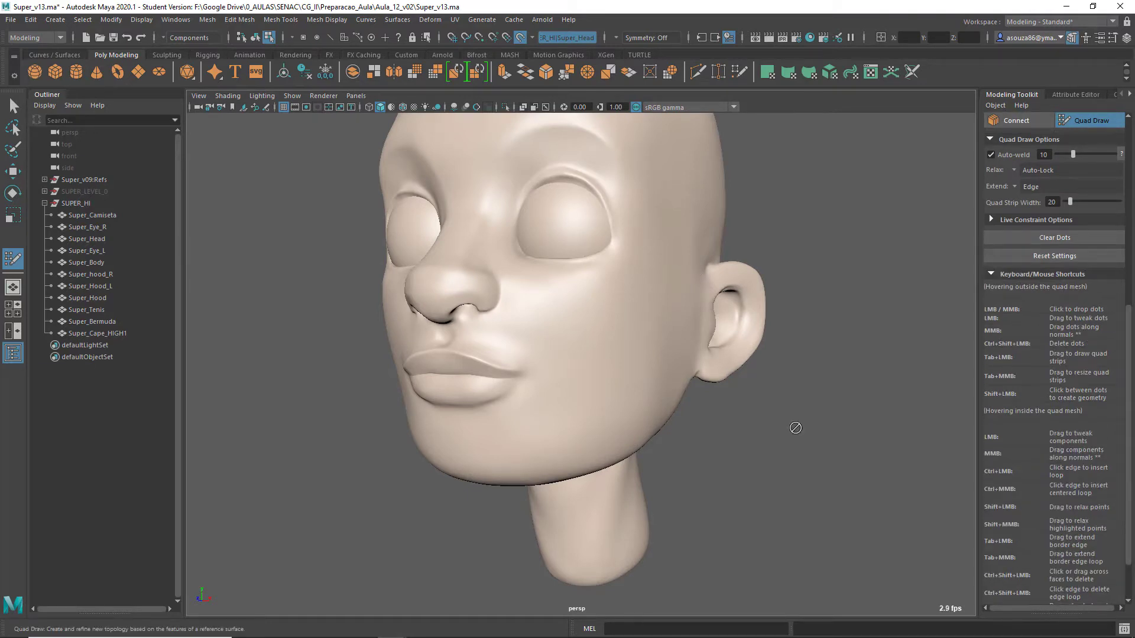
{"action": "scroll", "coordinate": [1058, 448], "scroll_direction": "up", "scroll_amount": 7}
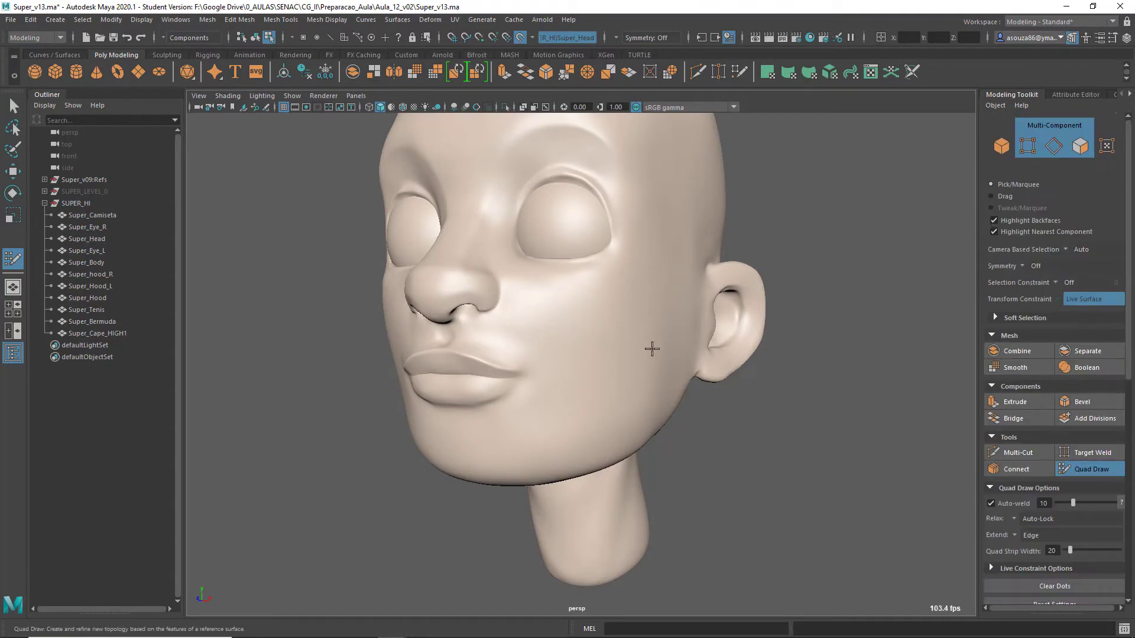
{"action": "left_click", "coordinate": [1023, 264]}
{"action": "left_click", "coordinate": [1046, 280]}
Step: Place Quad Draw dots along the upper lip contour, both sides of the mouth line and the lower lip contour
{"action": "right_click_drag", "start_coordinate": [532, 405], "coordinate": [526, 498], "text": "alt"}
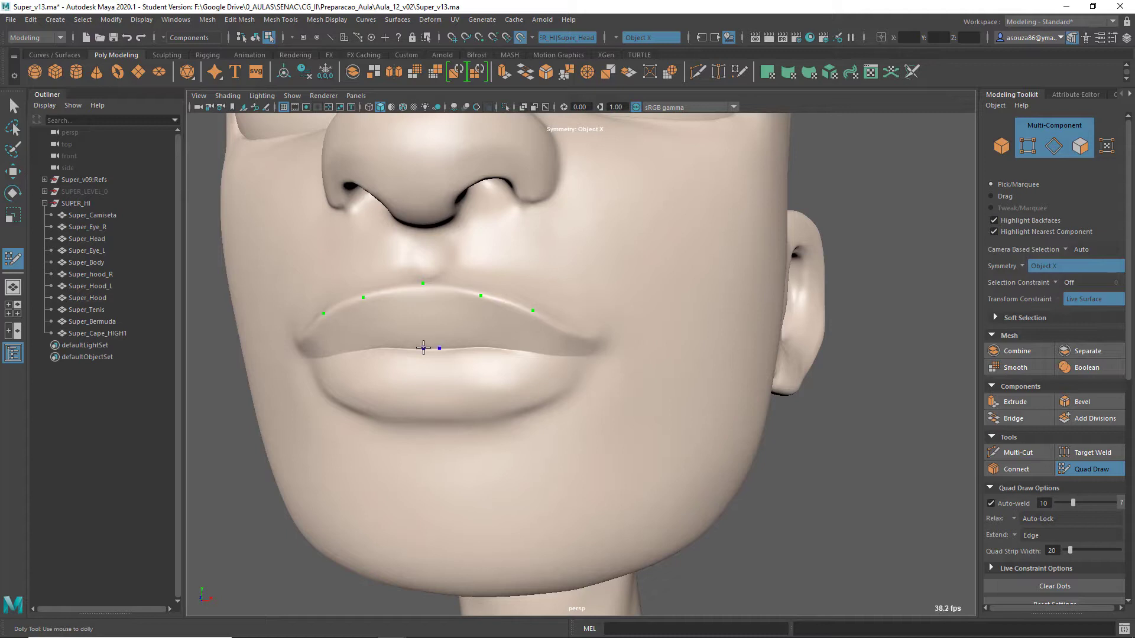
{"action": "left_click_drag", "start_coordinate": [445, 346], "coordinate": [420, 359], "text": "alt"}
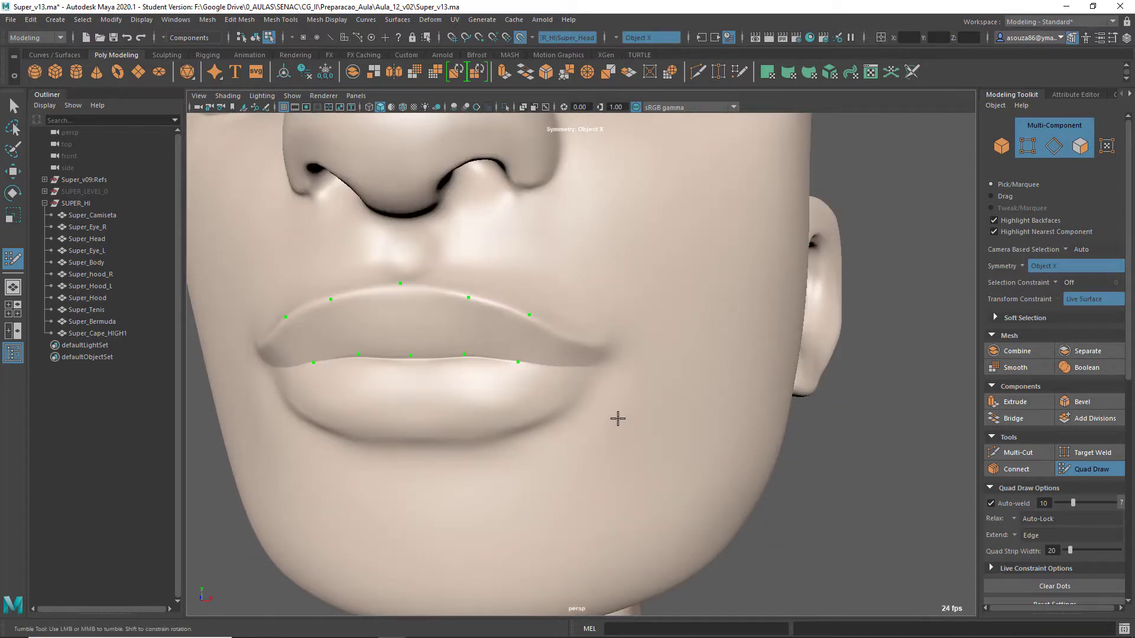
{"action": "right_click_drag", "start_coordinate": [461, 352], "coordinate": [782, 357], "text": "alt"}
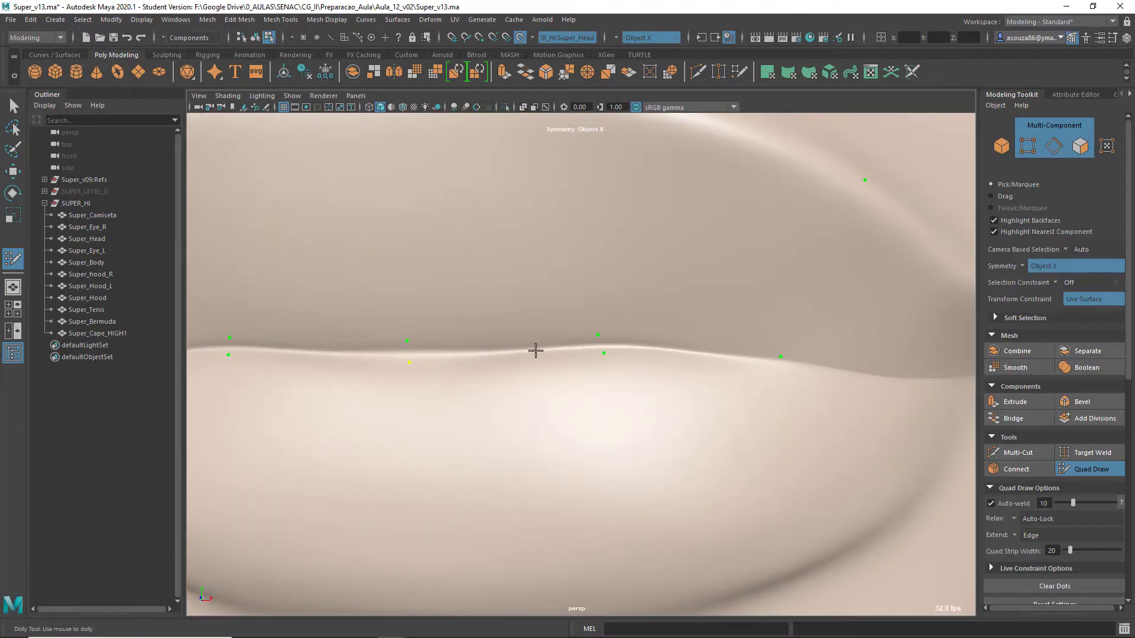
{"action": "right_click_drag", "start_coordinate": [535, 351], "coordinate": [479, 365], "text": "alt"}
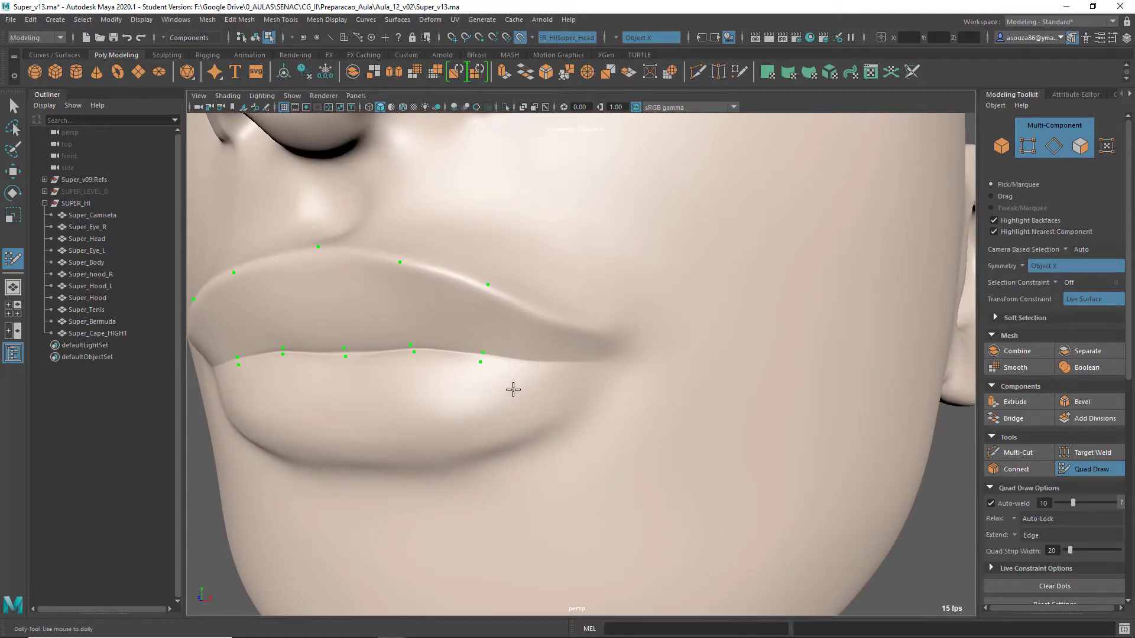
{"action": "left_click_drag", "start_coordinate": [475, 370], "coordinate": [472, 360], "text": "alt"}
{"action": "right_click_drag", "start_coordinate": [472, 361], "coordinate": [458, 366], "text": "alt"}
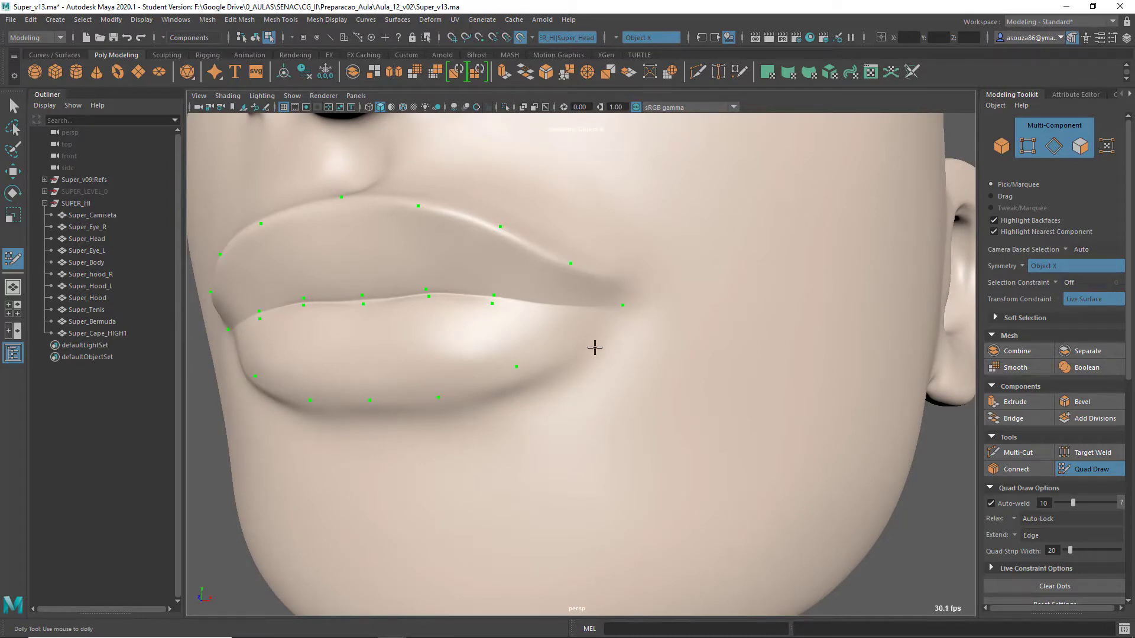
Step: Fill the dots with mirrored quads on the upper and lower lips, from the centre outward toward the mouth corners
{"action": "left_click_drag", "start_coordinate": [455, 397], "coordinate": [577, 370], "text": "alt"}
{"action": "left_click", "coordinate": [569, 367], "text": "shift"}
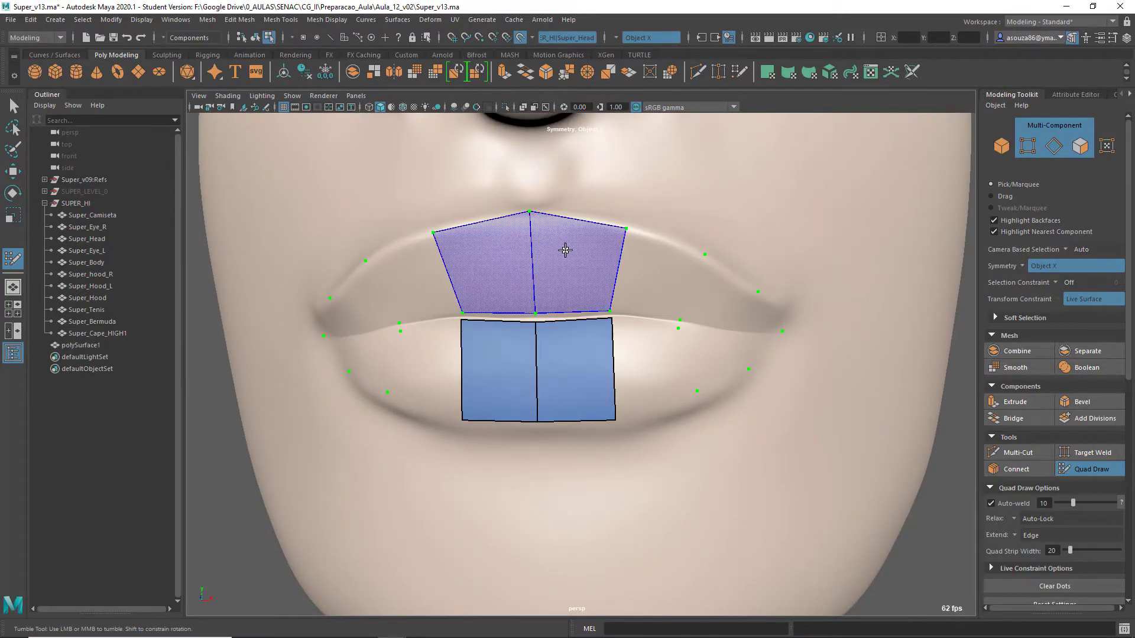
{"action": "left_click", "coordinate": [563, 248], "text": "shift"}
{"action": "left_click", "coordinate": [649, 273], "text": "shift"}
{"action": "left_click", "coordinate": [641, 367], "text": "shift"}
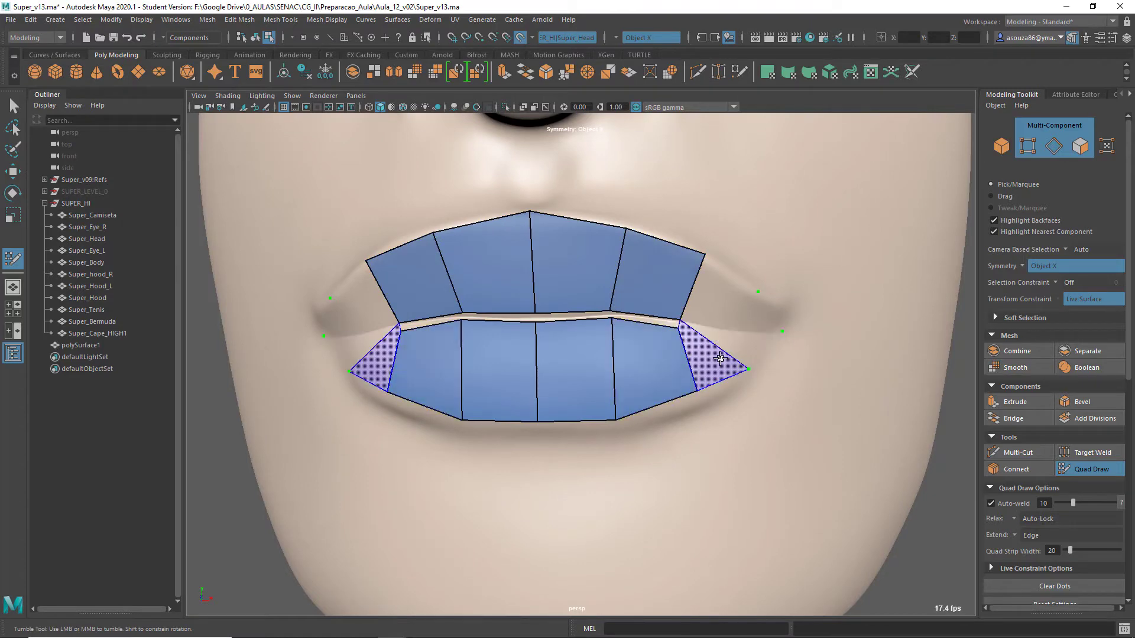
{"action": "scroll", "coordinate": [736, 335], "scroll_direction": "up", "scroll_amount": 5}
{"action": "left_click", "coordinate": [634, 170], "text": "shift"}
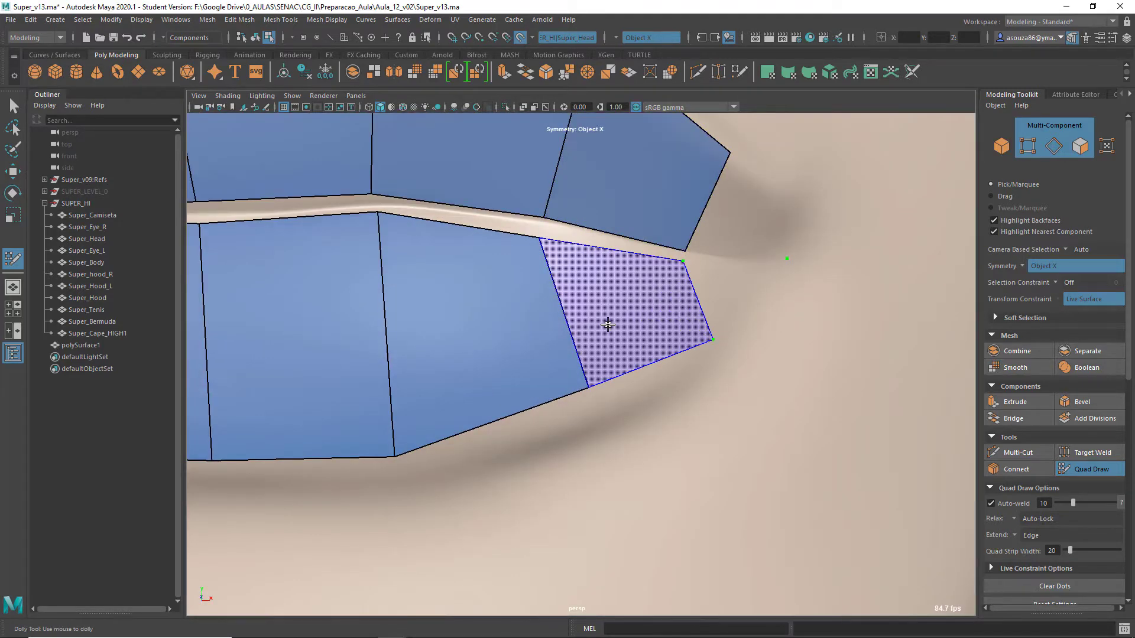
{"action": "left_click", "coordinate": [608, 325], "text": "shift"}
{"action": "scroll", "coordinate": [615, 322], "scroll_direction": "down", "scroll_amount": 2}
{"action": "middle_click_drag", "start_coordinate": [701, 278], "coordinate": [620, 443], "text": "alt"}
{"action": "left_click", "coordinate": [619, 443], "text": "shift"}
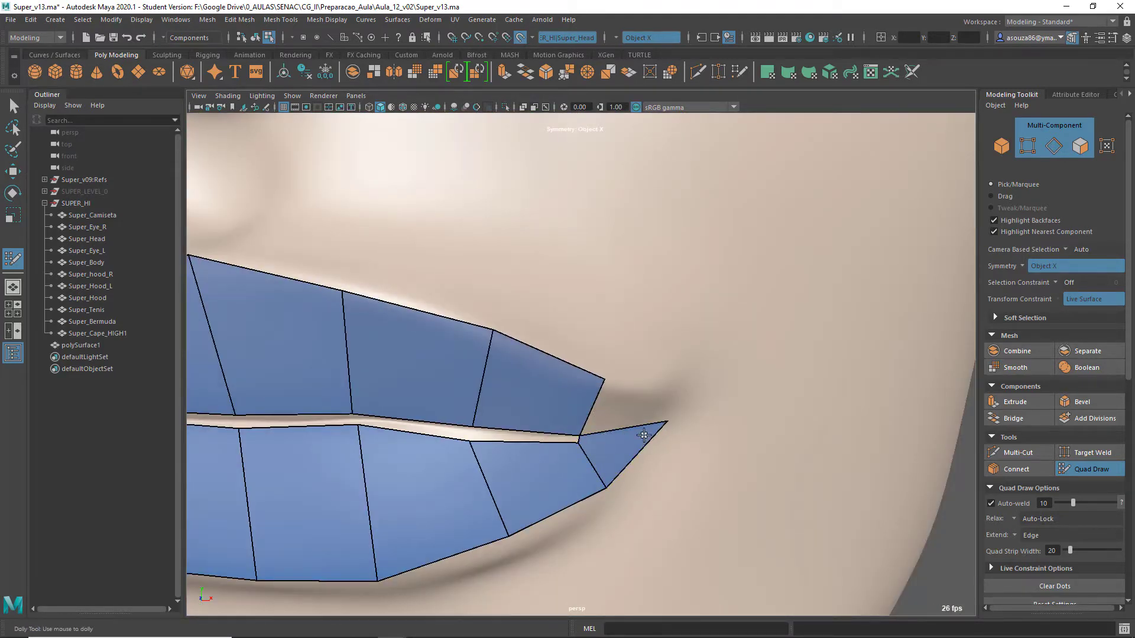
{"action": "key", "text": "ctrl+z"}
Step: Fill the last upper and lower lip faces so they meet at the mouth corner
{"action": "scroll", "coordinate": [602, 441], "scroll_direction": "up", "scroll_amount": 4}
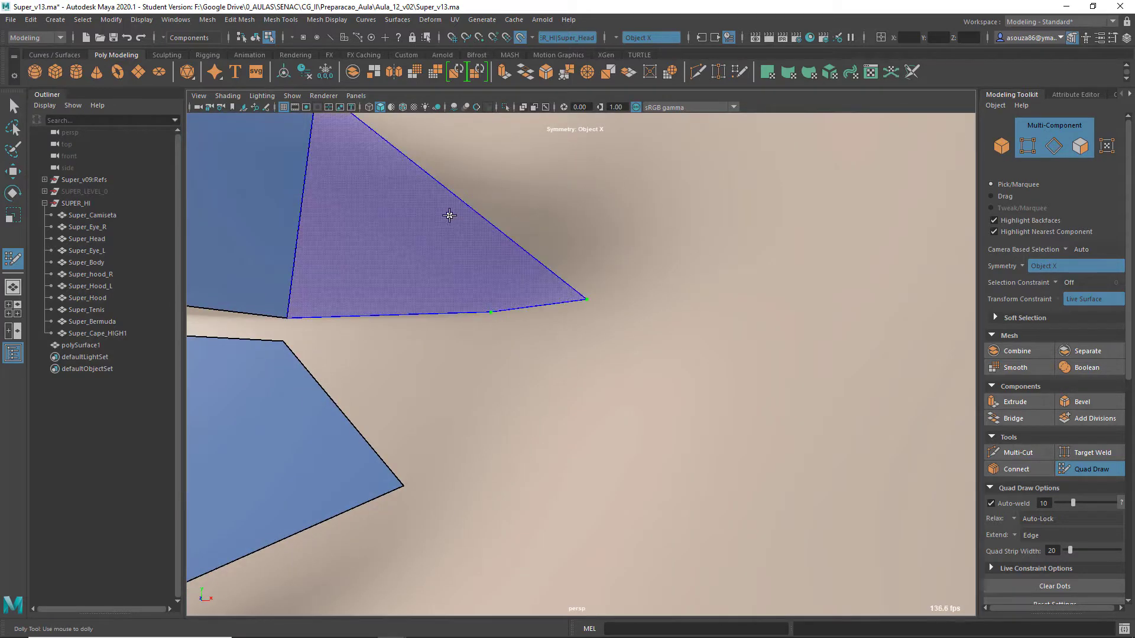
{"action": "left_click", "coordinate": [449, 215], "text": "shift"}
{"action": "left_click", "coordinate": [484, 380], "text": "shift"}
Step: Tweak the mouth-corner points and move the lower lip's outer vertices slightly outward along the lip contour
{"action": "scroll", "coordinate": [490, 387], "scroll_direction": "down", "scroll_amount": 5}
{"action": "middle_click_drag", "start_coordinate": [512, 427], "coordinate": [597, 431], "text": "alt"}
{"action": "left_click_drag", "start_coordinate": [597, 431], "coordinate": [469, 455], "text": "alt"}
{"action": "scroll", "coordinate": [469, 456], "scroll_direction": "up", "scroll_amount": 2}
{"action": "middle_click_drag", "start_coordinate": [436, 332], "coordinate": [569, 333], "text": "alt"}
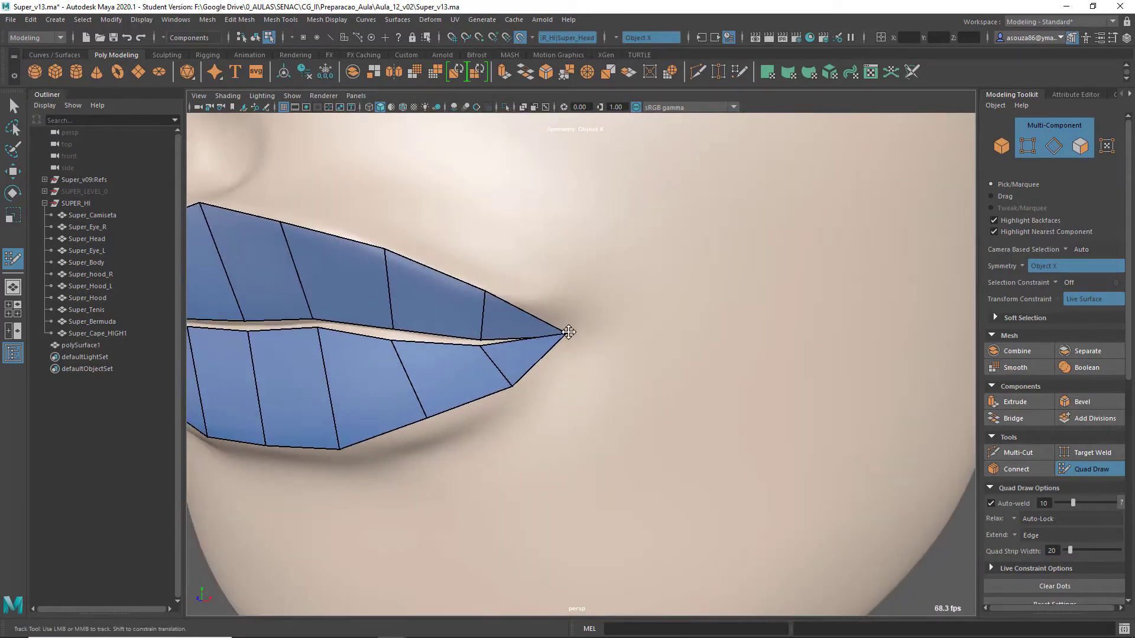
{"action": "mouse_move", "coordinate": [569, 332]}
{"action": "left_mouse_down"}
{"action": "mouse_move", "coordinate": [594, 326]}
{"action": "mouse_move", "coordinate": [517, 338]}
{"action": "left_mouse_up"}
{"action": "left_click_drag", "start_coordinate": [513, 387], "coordinate": [521, 394]}
{"action": "left_click_drag", "start_coordinate": [426, 419], "coordinate": [448, 441]}
{"action": "mouse_move", "coordinate": [341, 452]}
{"action": "left_mouse_down"}
{"action": "mouse_move", "coordinate": [351, 471]}
{"action": "mouse_move", "coordinate": [349, 461]}
{"action": "left_mouse_up"}
{"action": "left_click_drag", "start_coordinate": [266, 448], "coordinate": [254, 457]}
Step: Leave Quad Draw, assign a new grey material to Super_Head and clear the selection
{"action": "scroll", "coordinate": [295, 473], "scroll_direction": "down", "scroll_amount": 3}
{"action": "middle_click_drag", "start_coordinate": [349, 526], "coordinate": [431, 458], "text": "alt"}
{"action": "mouse_move", "coordinate": [431, 458]}
{"action": "left_mouse_down", "text": "alt"}
{"action": "mouse_move", "coordinate": [385, 371]}
{"action": "mouse_move", "coordinate": [519, 393]}
{"action": "mouse_move", "coordinate": [597, 353]}
{"action": "left_mouse_up", "text": "alt"}
{"action": "scroll", "coordinate": [385, 371], "scroll_direction": "down", "scroll_amount": 3}
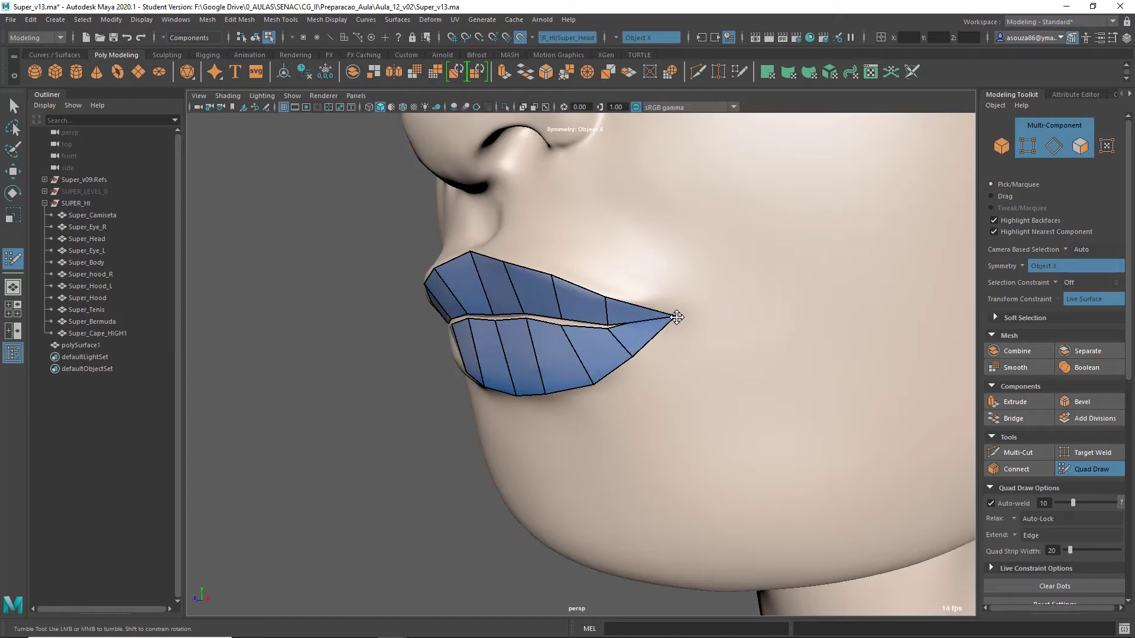
{"action": "mouse_move", "coordinate": [620, 320]}
{"action": "left_mouse_down", "text": "alt"}
{"action": "mouse_move", "coordinate": [648, 308]}
{"action": "mouse_move", "coordinate": [593, 435]}
{"action": "mouse_move", "coordinate": [506, 426]}
{"action": "mouse_move", "coordinate": [512, 459]}
{"action": "mouse_move", "coordinate": [486, 451]}
{"action": "mouse_move", "coordinate": [452, 401]}
{"action": "left_mouse_up", "text": "alt"}
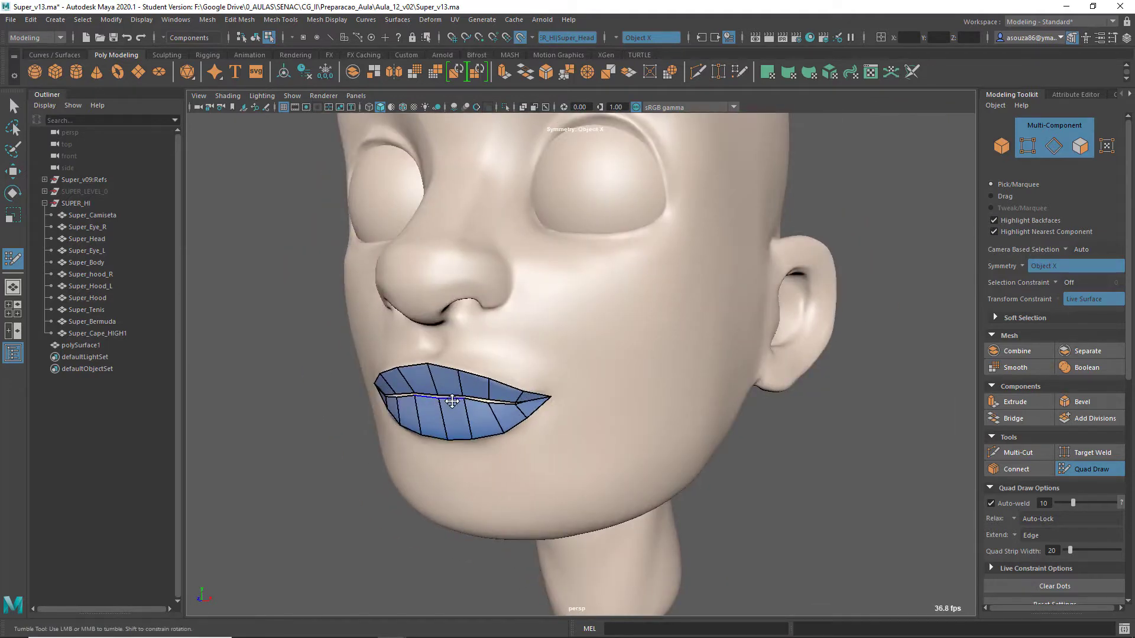
{"action": "mouse_move", "coordinate": [529, 372]}
{"action": "left_mouse_down", "text": "alt"}
{"action": "mouse_move", "coordinate": [471, 362]}
{"action": "mouse_move", "coordinate": [545, 380]}
{"action": "mouse_move", "coordinate": [601, 418]}
{"action": "left_mouse_up", "text": "alt"}
{"action": "key", "text": "w"}
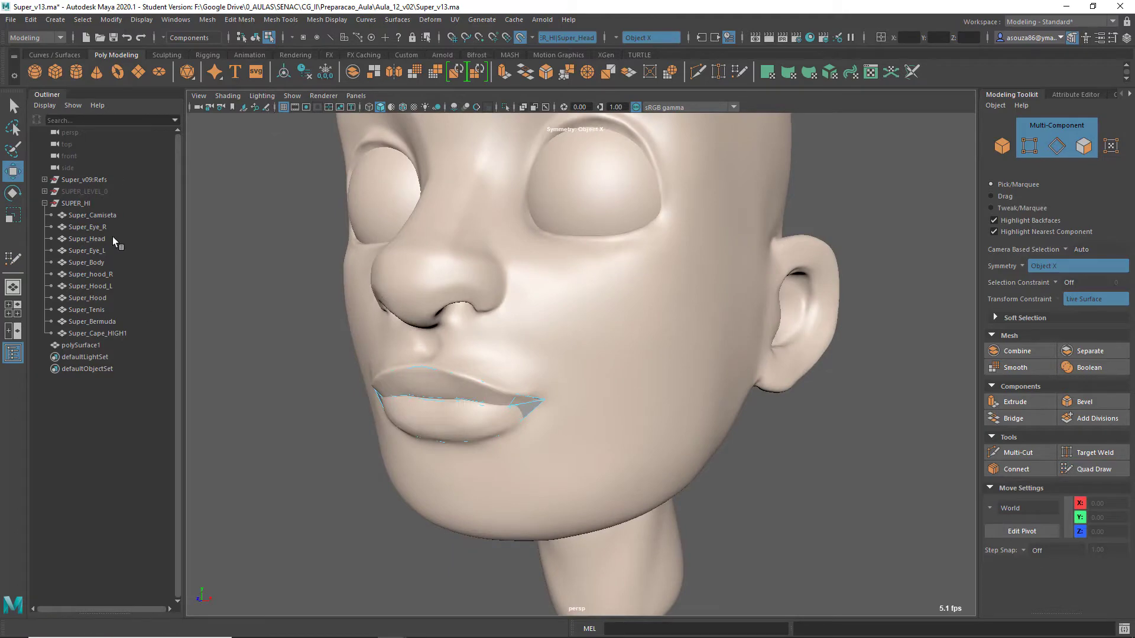
{"action": "left_click", "coordinate": [86, 238]}
{"action": "right_click_drag", "start_coordinate": [669, 300], "coordinate": [703, 604]}
{"action": "left_click", "coordinate": [465, 236]}
{"action": "left_click", "coordinate": [850, 214]}
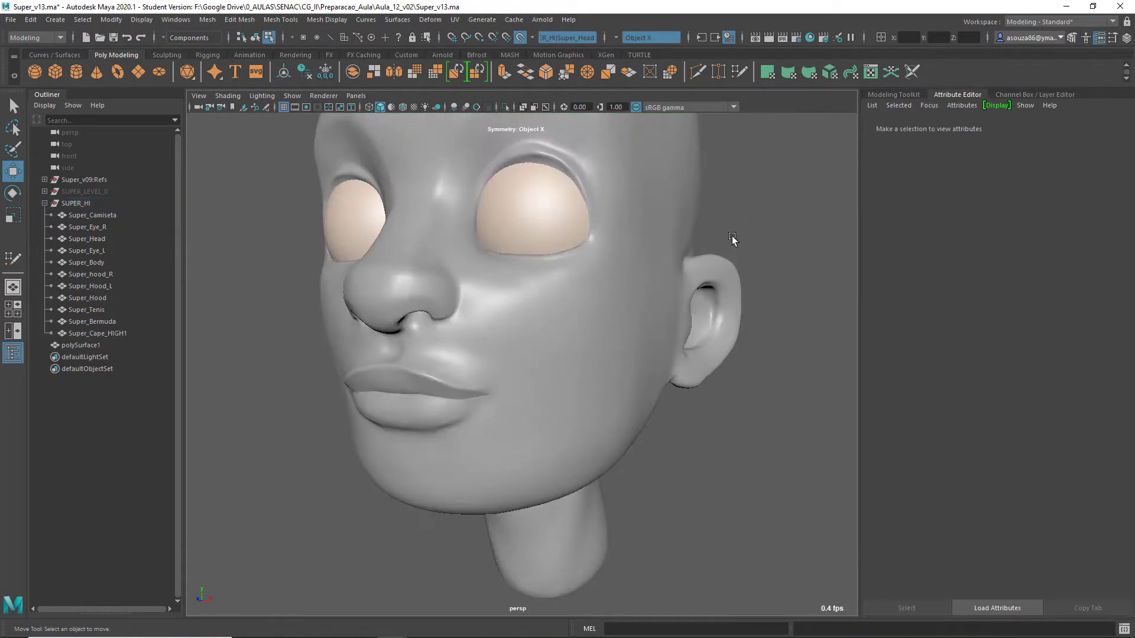
Step: Rename the polySurface1 retopology mesh as Super_LOW_Head
{"action": "left_click_drag", "start_coordinate": [734, 240], "coordinate": [531, 345], "text": "alt"}
{"action": "scroll", "coordinate": [534, 336], "scroll_direction": "down", "scroll_amount": 2}
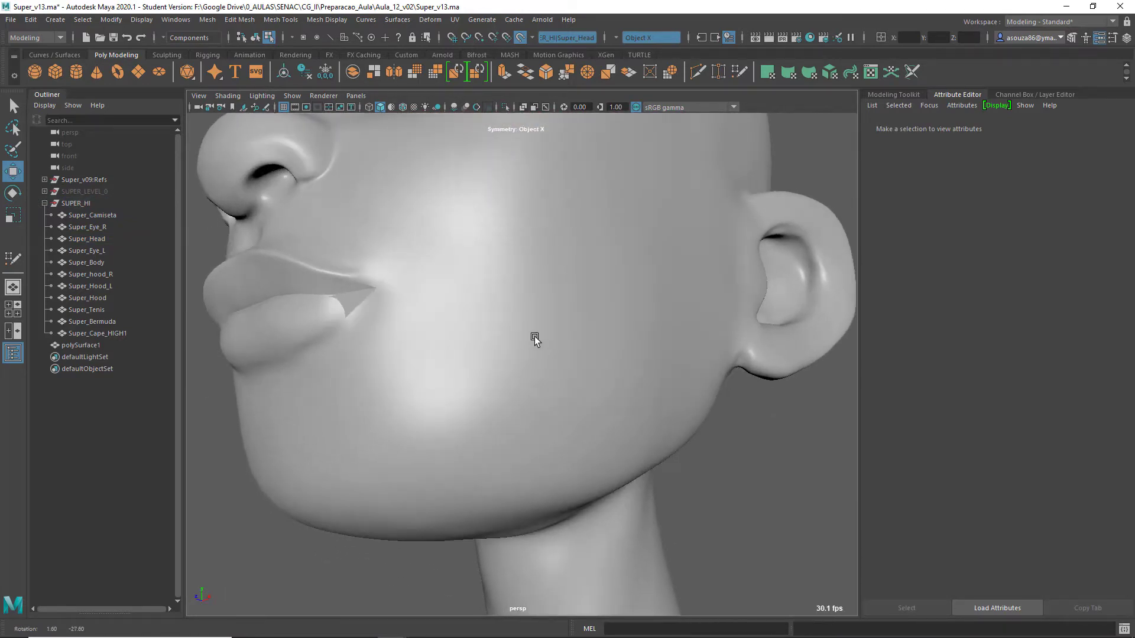
{"action": "scroll", "coordinate": [548, 347], "scroll_direction": "up", "scroll_amount": 5}
{"action": "left_click", "coordinate": [94, 346]}
{"action": "left_click_drag", "start_coordinate": [231, 407], "coordinate": [269, 424], "text": "alt"}
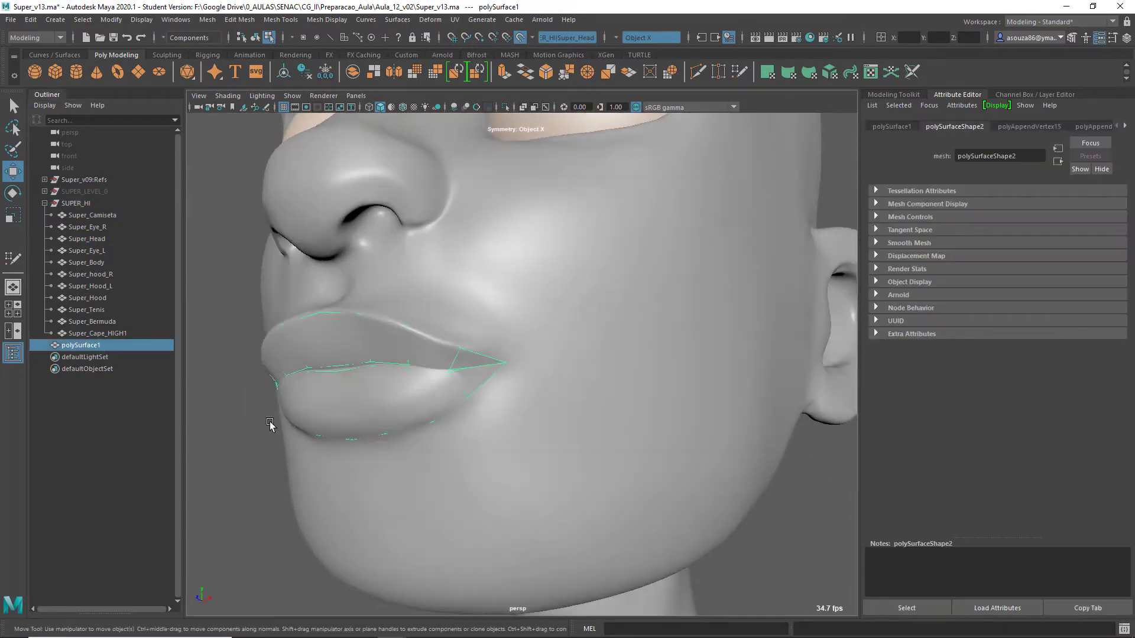
{"action": "double_click", "coordinate": [90, 347]}
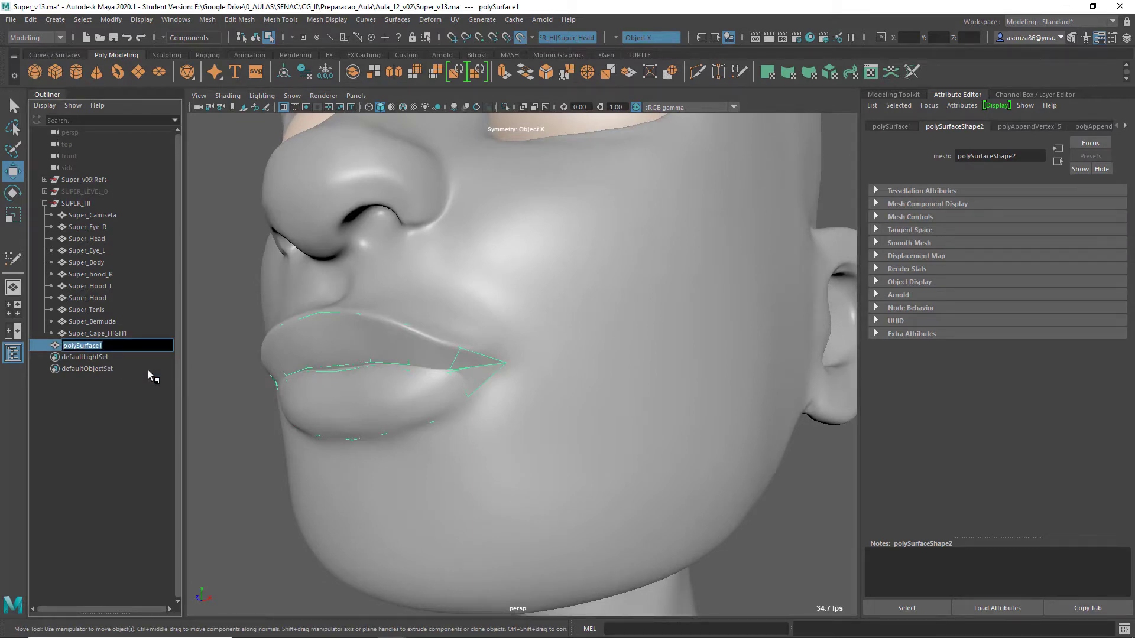
{"action": "type", "text": "Super_LOW_R"}
{"action": "key", "text": "BackSpace"}
{"action": "type", "text": "Head"}
{"action": "key", "text": "Return"}
Step: Reactivate Quad Draw on the low-poly head mesh and bring its keyboard/mouse shortcut list into view
{"action": "left_click", "coordinate": [894, 94]}
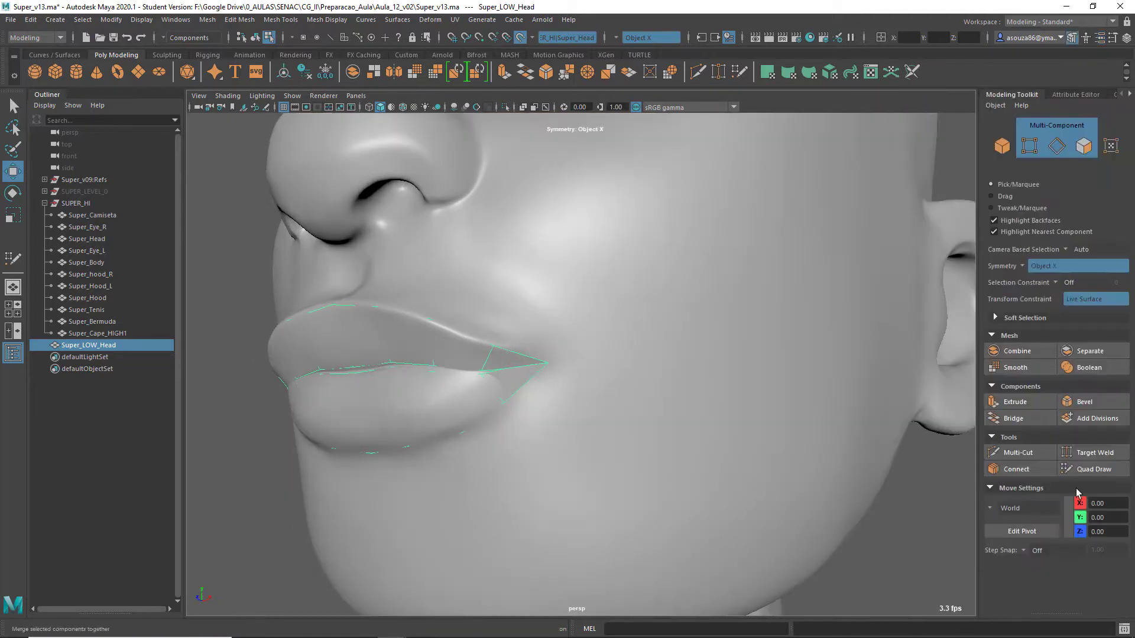
{"action": "left_click", "coordinate": [1091, 470]}
{"action": "mouse_move", "coordinate": [590, 438]}
{"action": "left_mouse_down", "text": "alt"}
{"action": "mouse_move", "coordinate": [544, 390]}
{"action": "mouse_move", "coordinate": [522, 337]}
{"action": "mouse_move", "coordinate": [496, 353]}
{"action": "mouse_move", "coordinate": [432, 339]}
{"action": "left_mouse_up", "text": "alt"}
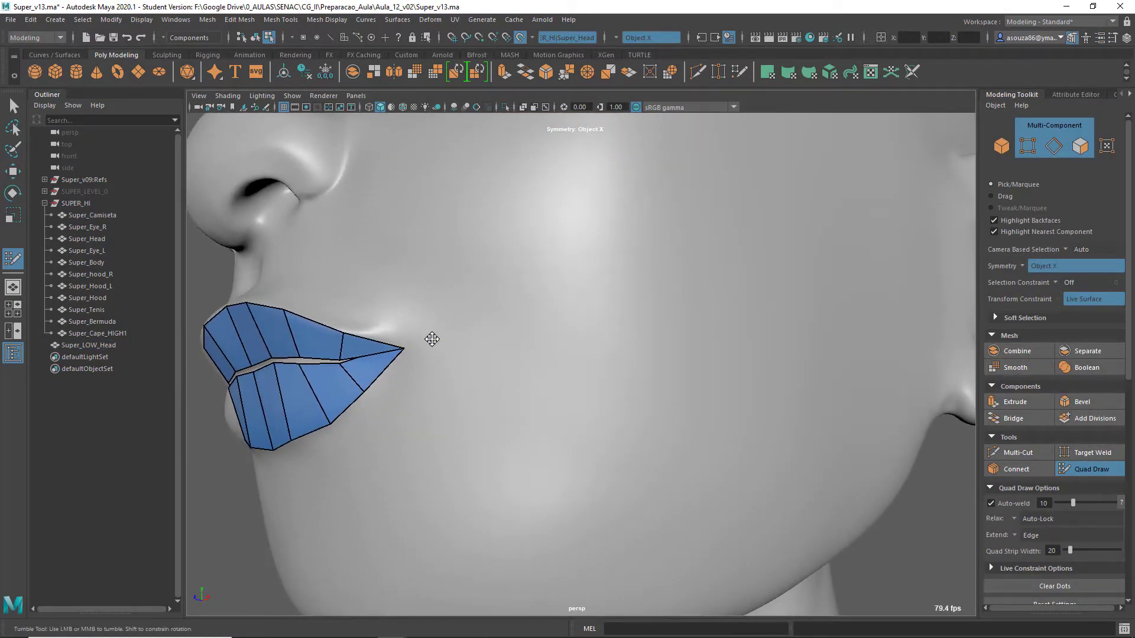
{"action": "left_click_drag", "start_coordinate": [382, 210], "coordinate": [463, 243], "text": "alt"}
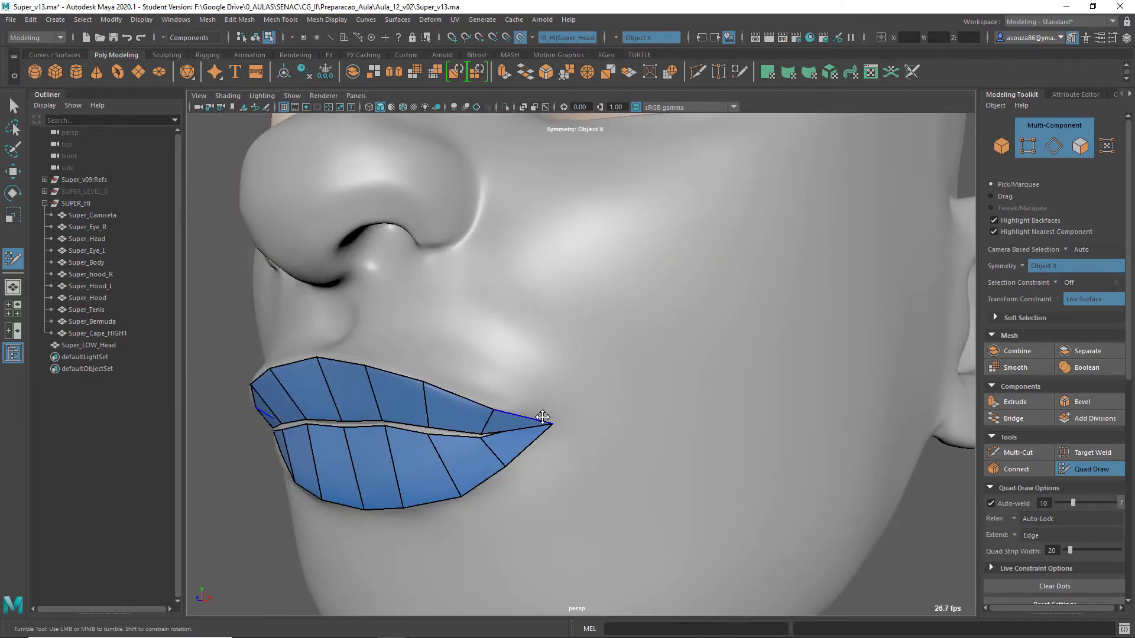
{"action": "scroll", "coordinate": [1035, 427], "scroll_direction": "down", "scroll_amount": 4}
{"action": "scroll", "coordinate": [1035, 426], "scroll_direction": "down", "scroll_amount": 4}
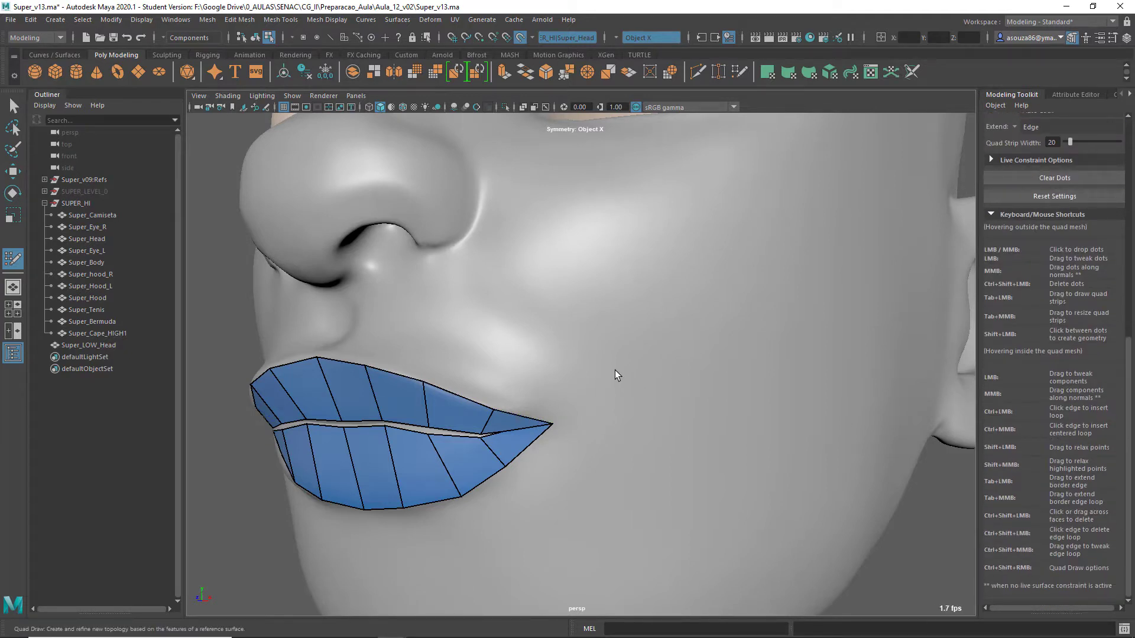
Step: Try extending the upper lip's outer border loop, and a single border edge toward the cheek
{"action": "mouse_move", "coordinate": [523, 419]}
{"action": "middle_mouse_down"}
{"action": "mouse_move", "coordinate": [547, 396]}
{"action": "mouse_move", "coordinate": [541, 424]}
{"action": "middle_mouse_up"}
{"action": "key", "text": "ctrl+z"}
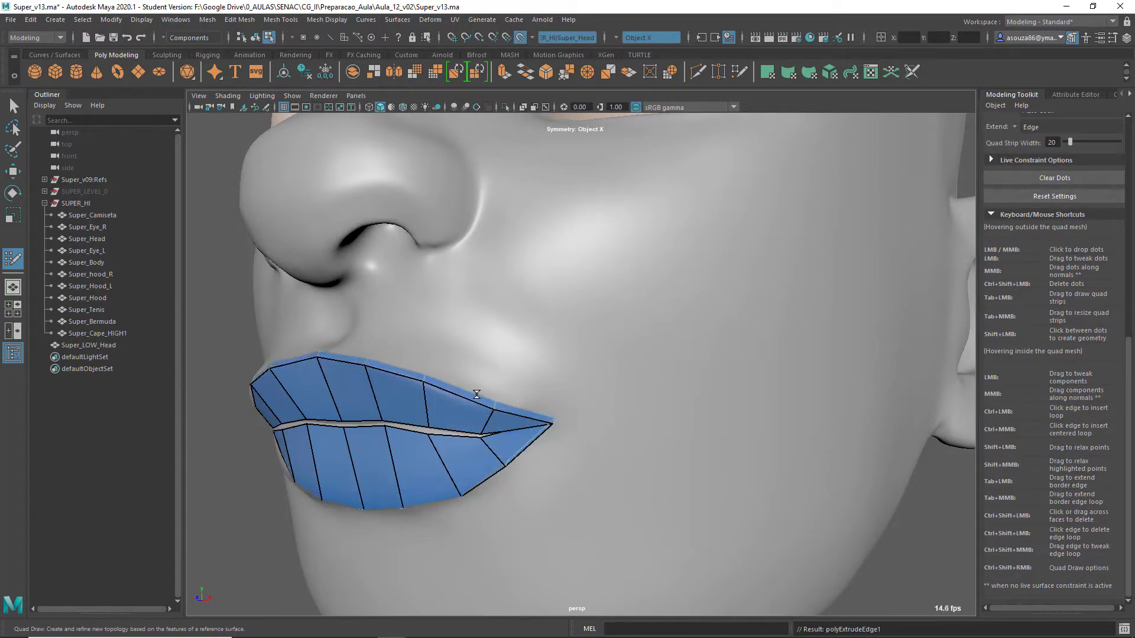
{"action": "left_click_drag", "start_coordinate": [464, 396], "coordinate": [510, 340]}
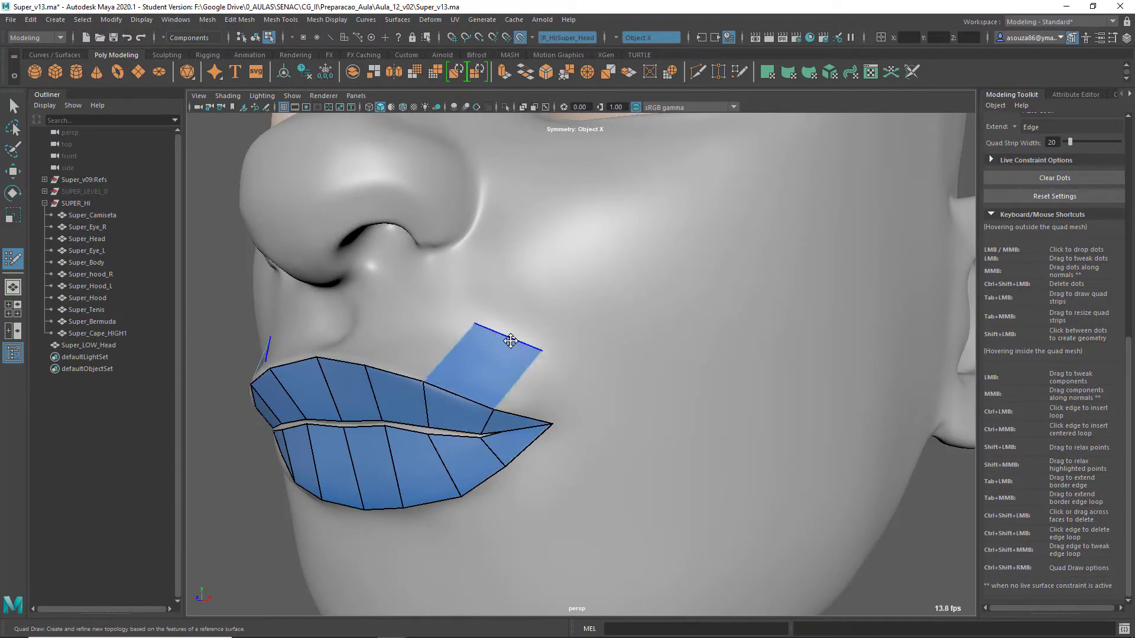
{"action": "key", "text": "ctrl+z"}
Step: Extend a second row of quads outward around the upper lip and adjust its outer points toward the mouth corner
{"action": "left_click_drag", "start_coordinate": [464, 396], "coordinate": [523, 360]}
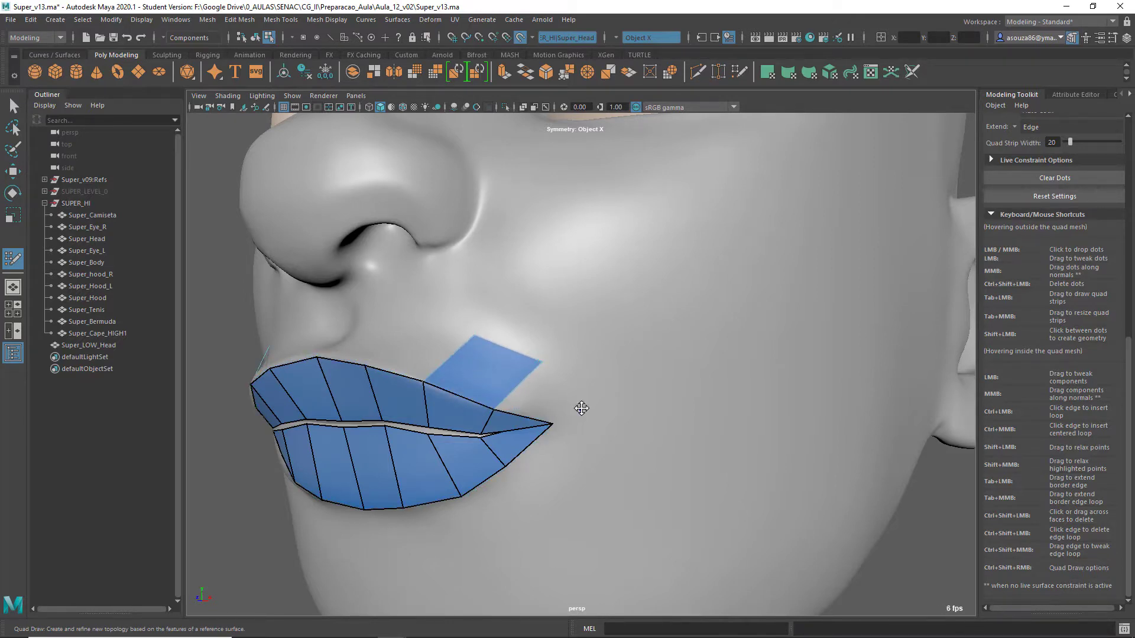
{"action": "left_click_drag", "start_coordinate": [373, 350], "coordinate": [514, 300], "text": "alt"}
{"action": "left_click_drag", "start_coordinate": [604, 321], "coordinate": [593, 344]}
{"action": "left_click_drag", "start_coordinate": [545, 304], "coordinate": [509, 307]}
{"action": "left_click_drag", "start_coordinate": [520, 328], "coordinate": [647, 368], "text": "alt"}
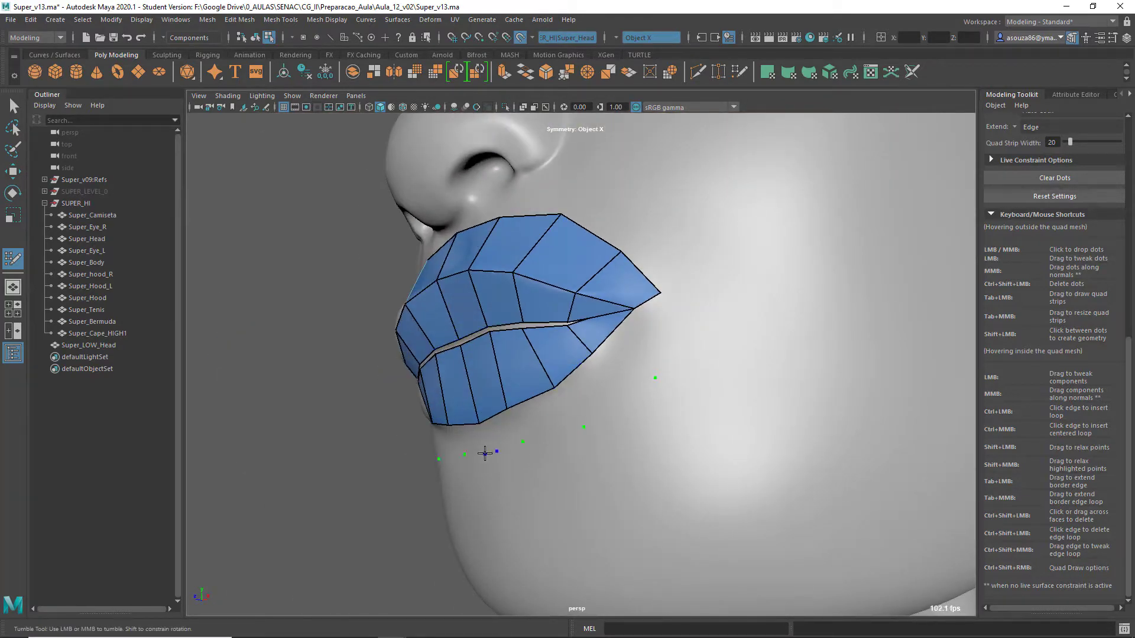
Step: Fill the dots below the lower lip with quads, joining them to the upper lip's outer row at the mouth corner
{"action": "left_click_drag", "start_coordinate": [485, 453], "coordinate": [493, 456]}
{"action": "left_click", "coordinate": [473, 440], "text": "shift"}
{"action": "left_click", "coordinate": [501, 433], "text": "shift"}
{"action": "left_click", "coordinate": [542, 417], "text": "shift"}
{"action": "left_click", "coordinate": [597, 389], "text": "shift"}
{"action": "left_click", "coordinate": [643, 345], "text": "shift"}
Step: Move the outer points of the row below the lower lip into an even rounded contour
{"action": "left_click_drag", "start_coordinate": [655, 378], "coordinate": [644, 370]}
{"action": "left_click_drag", "start_coordinate": [585, 427], "coordinate": [595, 427]}
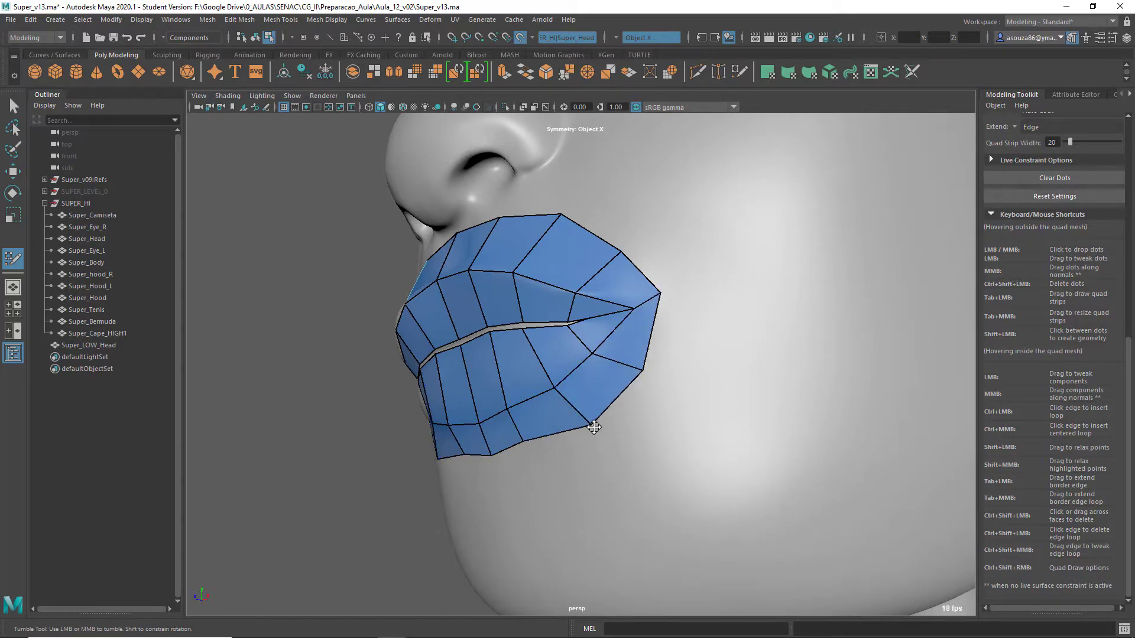
{"action": "left_click_drag", "start_coordinate": [523, 442], "coordinate": [490, 461]}
{"action": "left_click_drag", "start_coordinate": [493, 452], "coordinate": [617, 437], "text": "alt"}
{"action": "right_click_drag", "start_coordinate": [618, 436], "coordinate": [520, 431], "text": "alt"}
{"action": "left_click_drag", "start_coordinate": [520, 431], "coordinate": [437, 421], "text": "alt"}
{"action": "middle_click_drag", "start_coordinate": [438, 421], "coordinate": [486, 422], "text": "alt"}
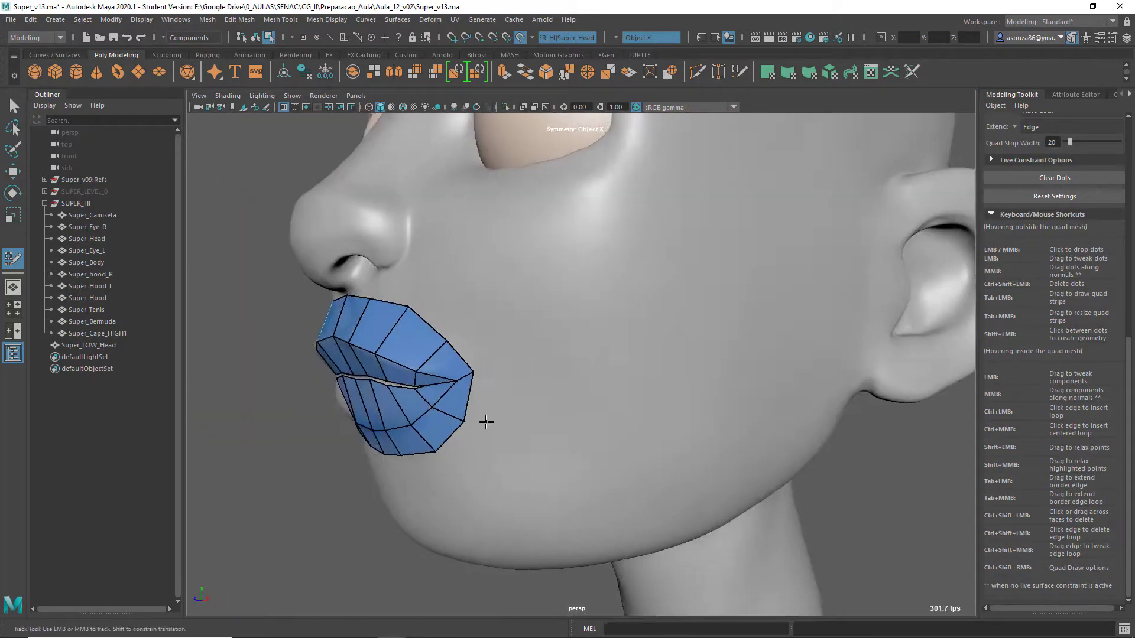
Step: Fine-tune the points of the upper lip rows near the mouth corner
{"action": "left_click_drag", "start_coordinate": [486, 422], "coordinate": [448, 411], "text": "alt"}
{"action": "left_click_drag", "start_coordinate": [432, 366], "coordinate": [434, 373]}
{"action": "left_click_drag", "start_coordinate": [436, 372], "coordinate": [471, 301], "text": "alt"}
{"action": "left_click_drag", "start_coordinate": [564, 341], "coordinate": [562, 347]}
{"action": "left_click_drag", "start_coordinate": [519, 307], "coordinate": [519, 312]}
{"action": "left_click_drag", "start_coordinate": [564, 459], "coordinate": [569, 436], "text": "alt"}
{"action": "right_click_drag", "start_coordinate": [569, 436], "coordinate": [519, 431], "text": "alt"}
{"action": "left_click_drag", "start_coordinate": [520, 431], "coordinate": [413, 416], "text": "alt"}
{"action": "middle_click_drag", "start_coordinate": [412, 416], "coordinate": [457, 427], "text": "alt"}
Step: Select the Super_v09:Refs group and drop guide dots along the upper eye rim, inner eye corner and nose bridge
{"action": "left_click", "coordinate": [84, 180]}
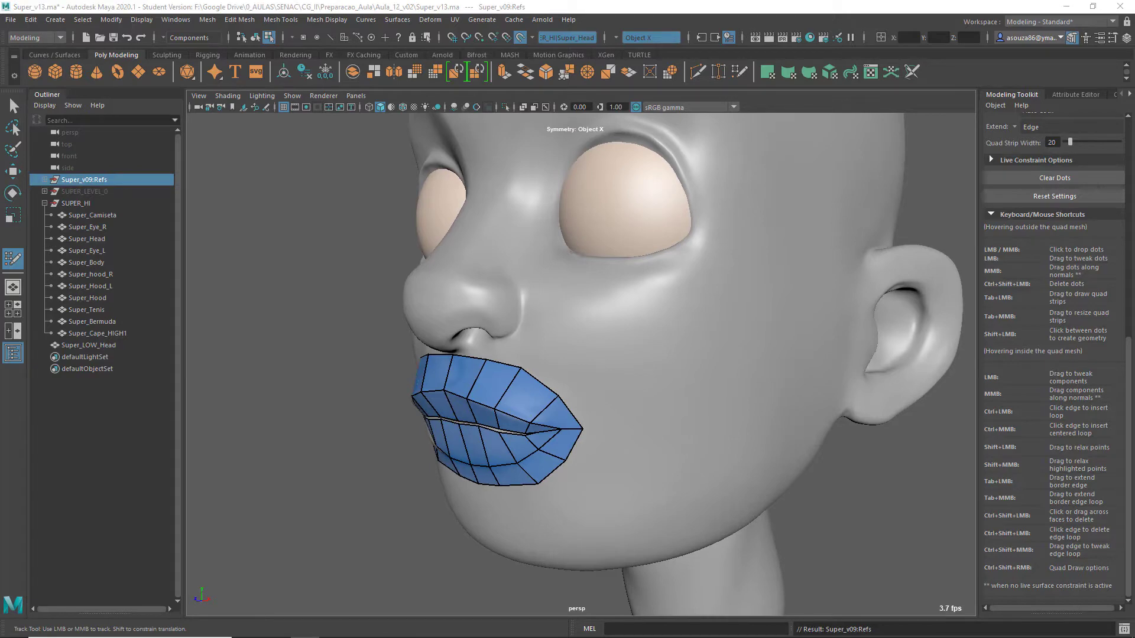
{"action": "left_click_drag", "start_coordinate": [499, 398], "coordinate": [550, 457], "text": "alt"}
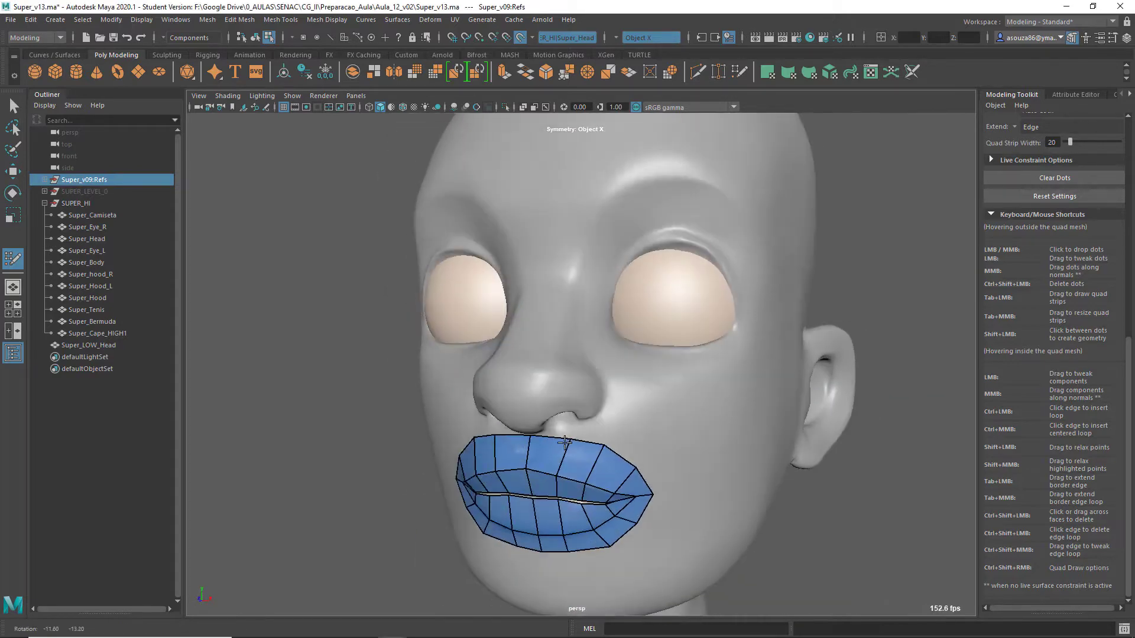
{"action": "right_click_drag", "start_coordinate": [550, 457], "coordinate": [565, 459], "text": "alt"}
{"action": "middle_click_drag", "start_coordinate": [564, 459], "coordinate": [406, 268], "text": "alt"}
{"action": "right_click_drag", "start_coordinate": [402, 248], "coordinate": [502, 382], "text": "alt"}
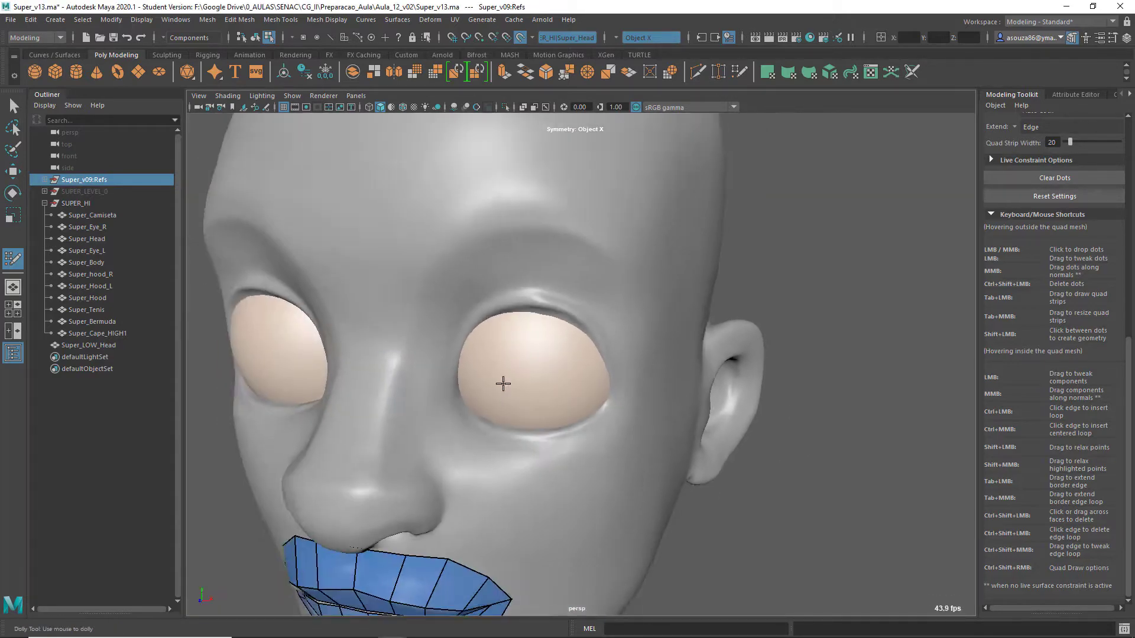
{"action": "left_click_drag", "start_coordinate": [502, 383], "coordinate": [479, 353], "text": "alt"}
{"action": "middle_click_drag", "start_coordinate": [480, 353], "coordinate": [459, 372], "text": "alt"}
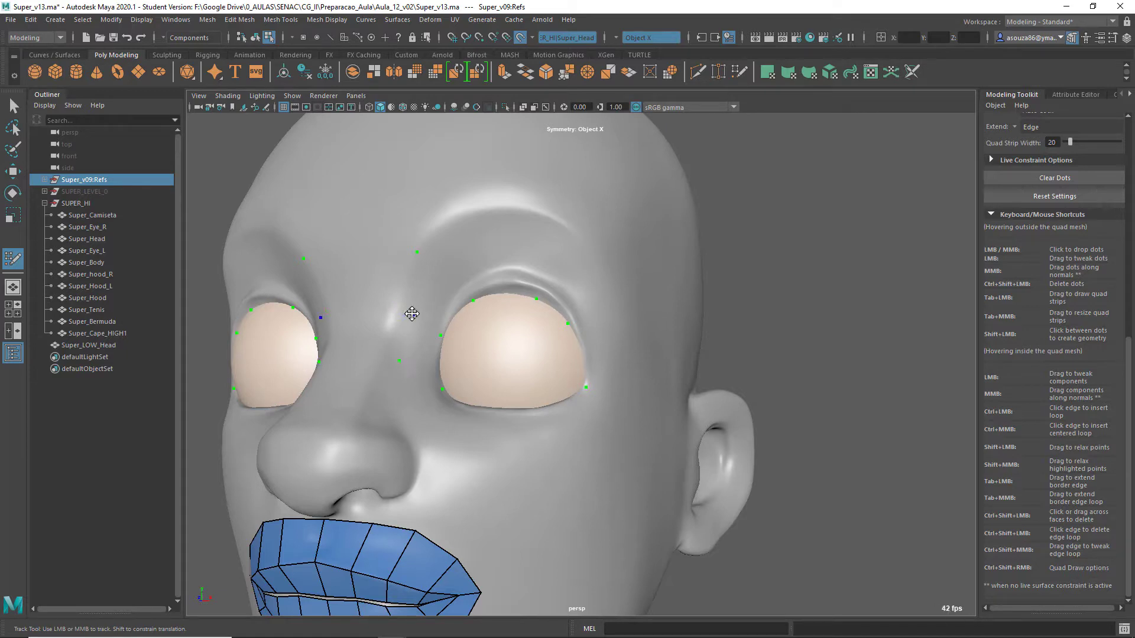
Step: Add dots along and below the lower eye rim, and reposition the one beneath the inner eye corner
{"action": "left_click_drag", "start_coordinate": [451, 422], "coordinate": [436, 491], "text": "alt"}
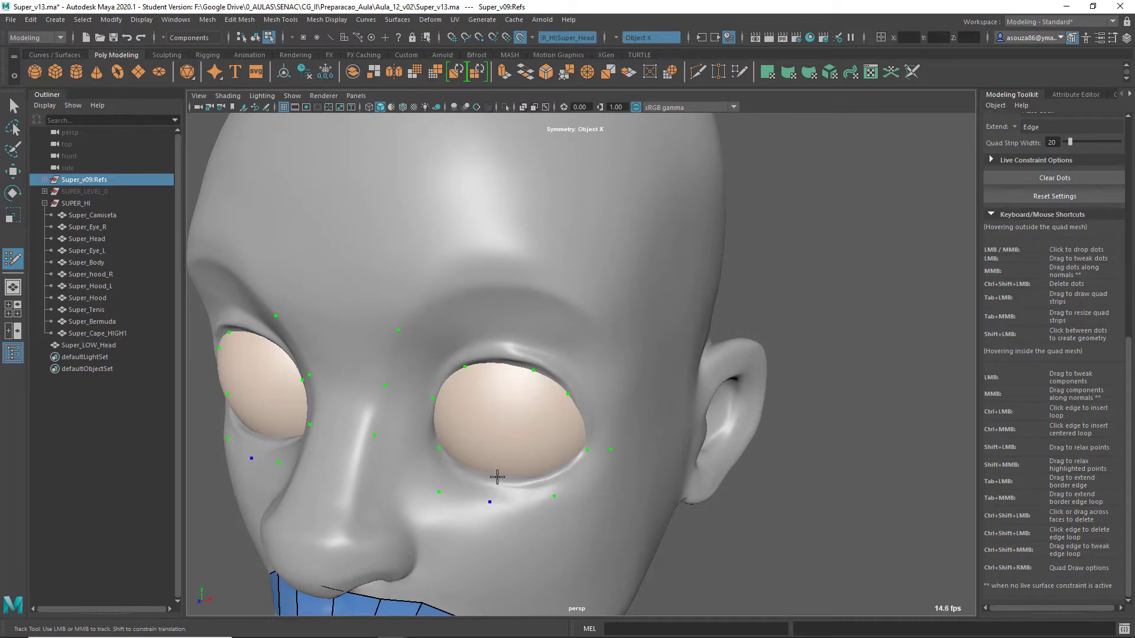
{"action": "left_click_drag", "start_coordinate": [497, 477], "coordinate": [506, 398], "text": "alt"}
{"action": "scroll", "coordinate": [507, 397], "scroll_direction": "up", "scroll_amount": 2}
{"action": "left_click", "coordinate": [548, 466]}
{"action": "left_click_drag", "start_coordinate": [573, 497], "coordinate": [526, 488], "text": "alt"}
{"action": "left_click_drag", "start_coordinate": [423, 463], "coordinate": [400, 453]}
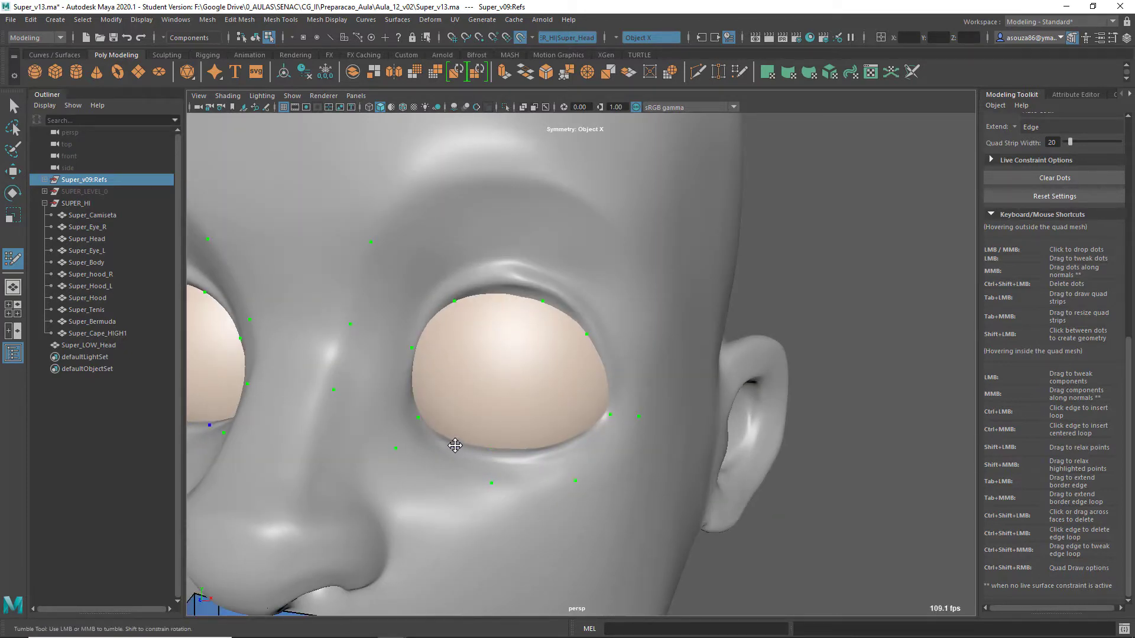
{"action": "left_click_drag", "start_coordinate": [496, 486], "coordinate": [535, 313], "text": "alt"}
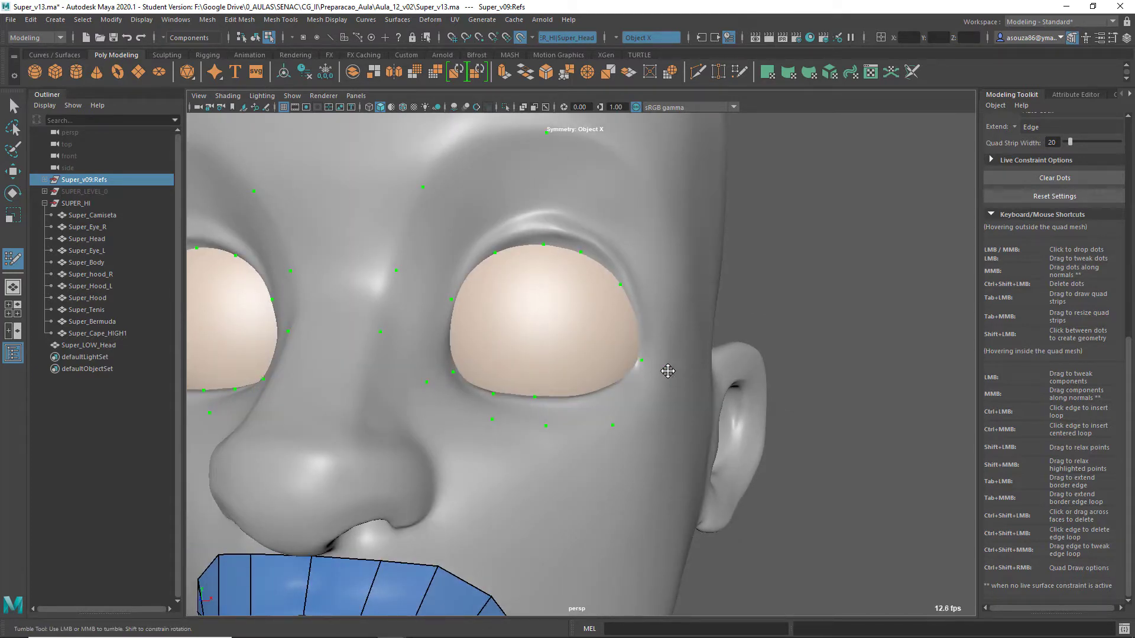
Step: Fill the lower eyelid dots with quads from the inner to the outer eye corner and even out their spacing
{"action": "left_click", "coordinate": [570, 407], "text": "shift"}
{"action": "left_click", "coordinate": [516, 408], "text": "shift"}
{"action": "left_click", "coordinate": [464, 395], "text": "shift"}
{"action": "left_click", "coordinate": [632, 395], "text": "shift"}
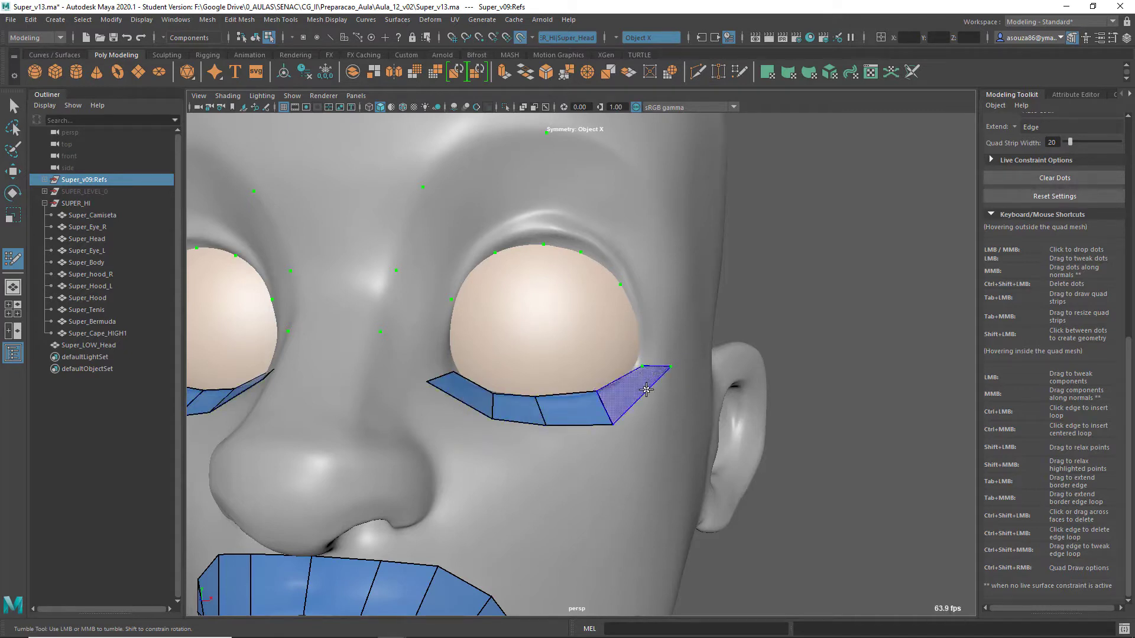
{"action": "mouse_move", "coordinate": [478, 415]}
{"action": "left_mouse_down", "text": "shift"}
{"action": "mouse_move", "coordinate": [530, 388]}
{"action": "mouse_move", "coordinate": [616, 398]}
{"action": "mouse_move", "coordinate": [601, 393]}
{"action": "left_mouse_up", "text": "shift"}
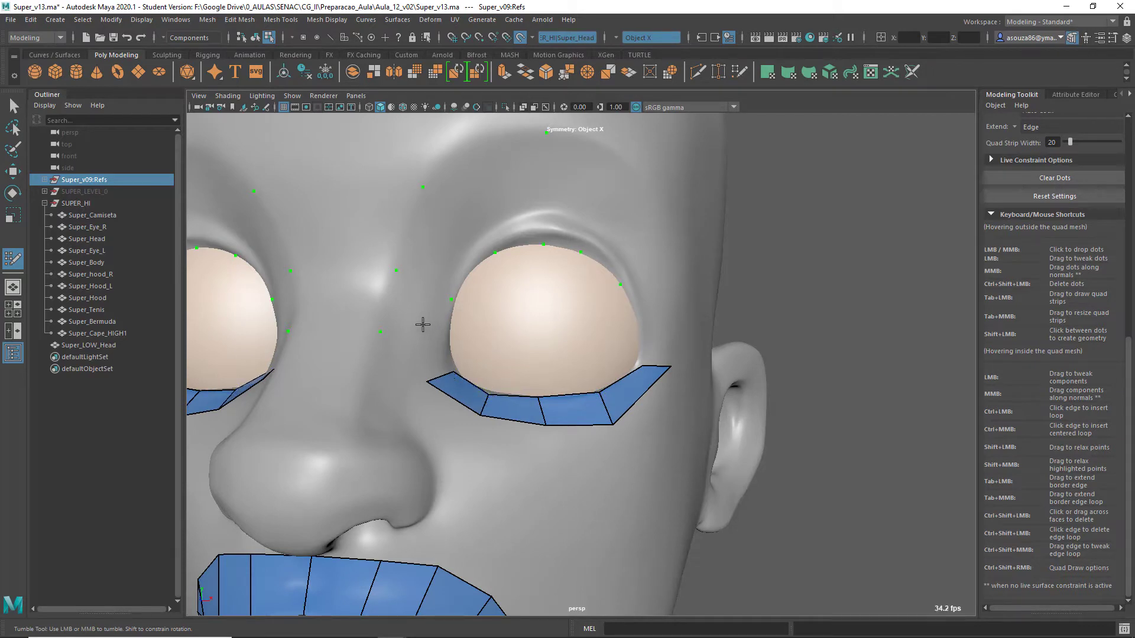
Step: Place the remaining upper eyelid dots and fill quads up the inner side and over the eye to close the ring
{"action": "left_click", "coordinate": [423, 297], "text": "shift"}
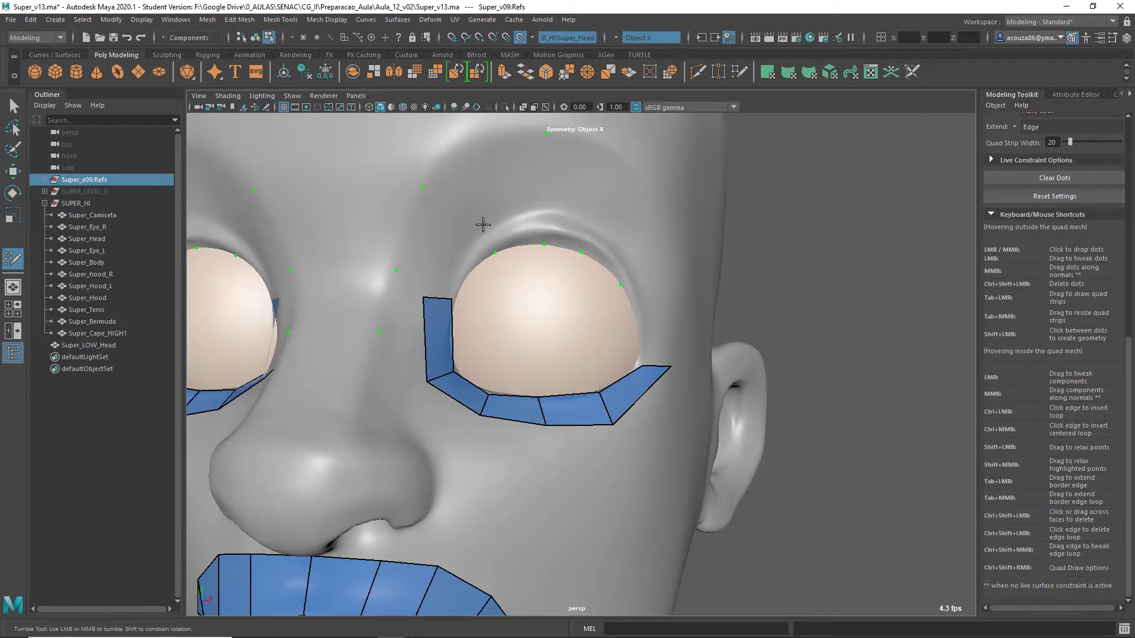
{"action": "left_click_drag", "start_coordinate": [424, 301], "coordinate": [431, 296]}
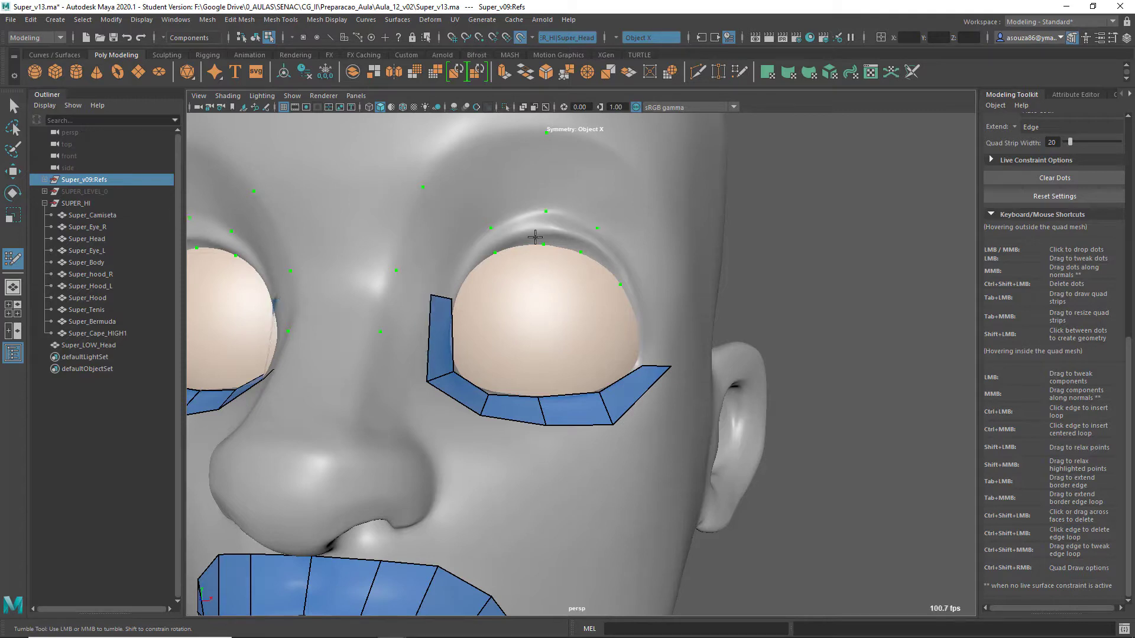
{"action": "left_click", "coordinate": [636, 268]}
{"action": "left_click", "coordinate": [652, 322], "text": "shift"}
{"action": "left_click", "coordinate": [609, 257], "text": "shift"}
{"action": "left_click", "coordinate": [567, 234], "text": "shift"}
{"action": "left_click", "coordinate": [519, 232], "text": "shift"}
{"action": "left_click", "coordinate": [465, 269], "text": "shift"}
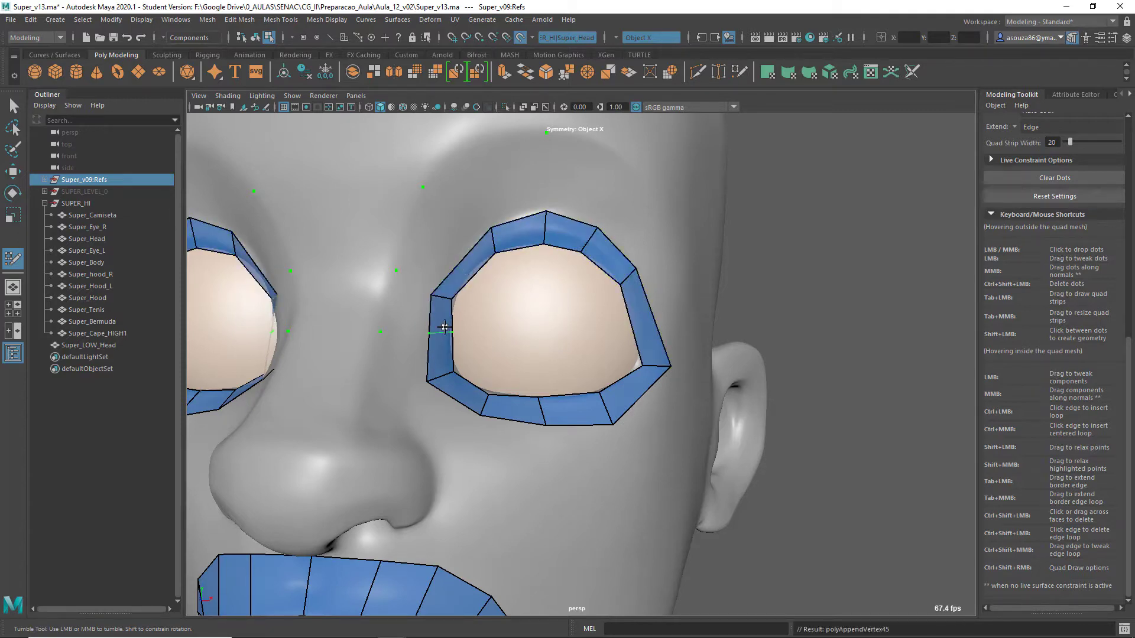
Step: Adjust the lower eyelid ring's inner and outer points to follow the eye rim and slim the strip
{"action": "left_click_drag", "start_coordinate": [442, 297], "coordinate": [429, 407], "text": "alt"}
{"action": "right_click_drag", "start_coordinate": [428, 408], "coordinate": [451, 411], "text": "alt"}
{"action": "mouse_move", "coordinate": [487, 342]}
{"action": "left_mouse_down"}
{"action": "mouse_move", "coordinate": [501, 328]}
{"action": "mouse_move", "coordinate": [493, 336]}
{"action": "left_mouse_up"}
{"action": "left_click_drag", "start_coordinate": [439, 299], "coordinate": [449, 292]}
{"action": "left_click_drag", "start_coordinate": [557, 392], "coordinate": [554, 371]}
{"action": "left_click_drag", "start_coordinate": [664, 387], "coordinate": [649, 363]}
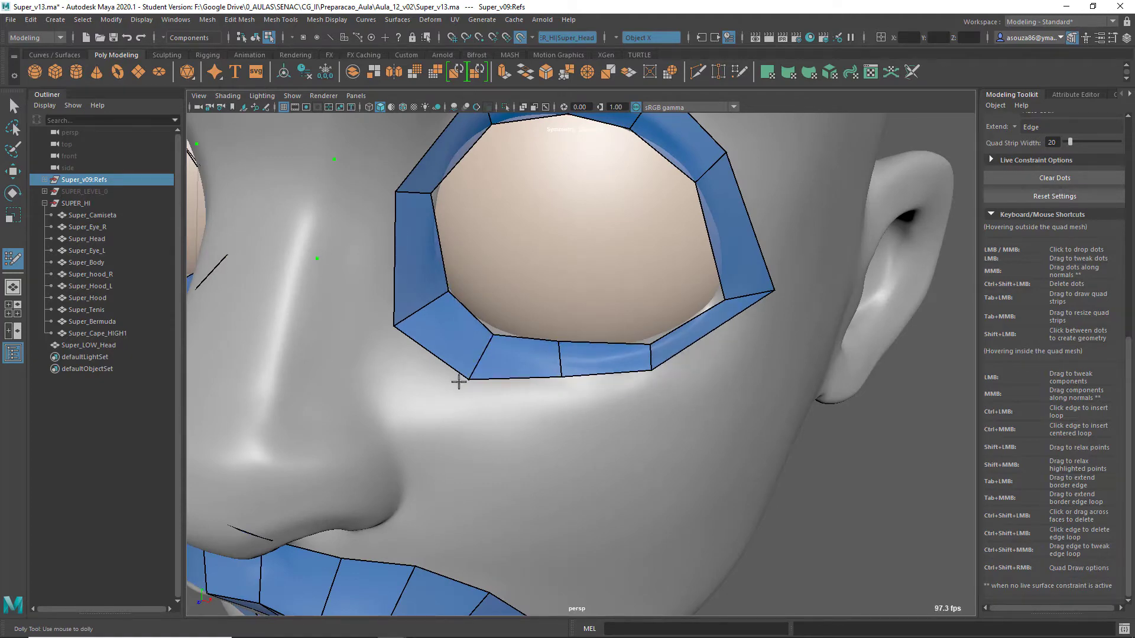
{"action": "left_click_drag", "start_coordinate": [456, 380], "coordinate": [491, 335]}
{"action": "key", "text": "ctrl+z"}
{"action": "left_click_drag", "start_coordinate": [397, 324], "coordinate": [403, 308]}
{"action": "left_click_drag", "start_coordinate": [404, 308], "coordinate": [453, 225], "text": "alt"}
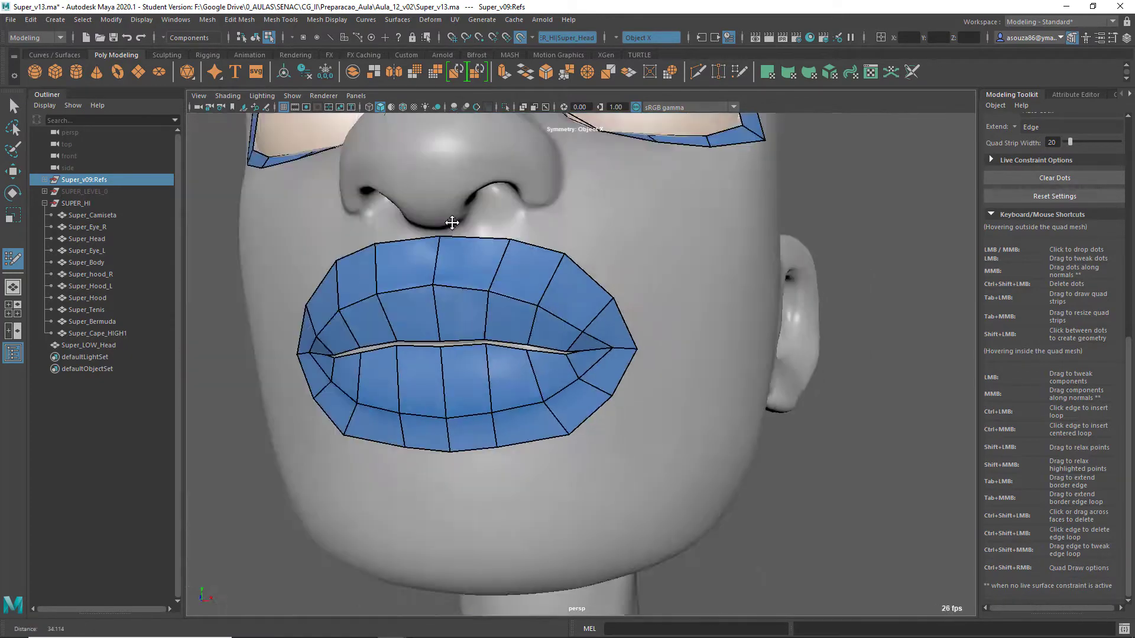
Step: Move the upper eyelid and outer corner points to round the eye ring and space its quads evenly
{"action": "middle_click_drag", "start_coordinate": [454, 225], "coordinate": [361, 381], "text": "alt"}
{"action": "right_click_drag", "start_coordinate": [360, 382], "coordinate": [380, 383], "text": "alt"}
{"action": "left_click_drag", "start_coordinate": [395, 220], "coordinate": [374, 230]}
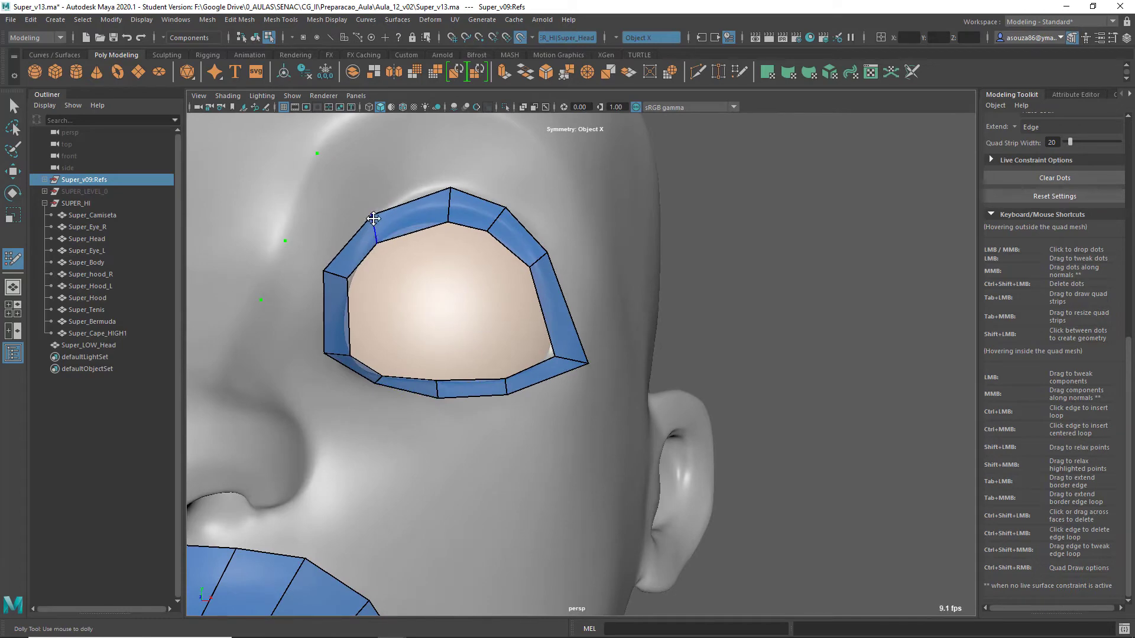
{"action": "left_click_drag", "start_coordinate": [324, 272], "coordinate": [334, 273]}
{"action": "left_click_drag", "start_coordinate": [450, 188], "coordinate": [448, 178]}
{"action": "left_click_drag", "start_coordinate": [489, 234], "coordinate": [511, 236]}
{"action": "left_click_drag", "start_coordinate": [540, 261], "coordinate": [555, 287]}
{"action": "left_click_drag", "start_coordinate": [575, 362], "coordinate": [573, 361]}
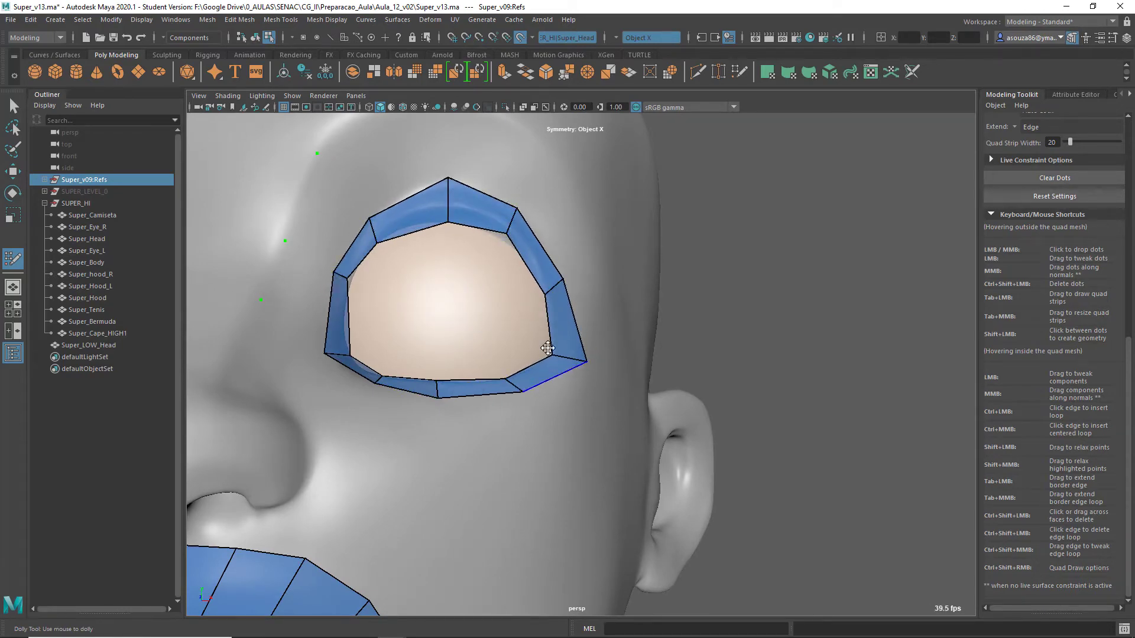
Step: Drop guide dots along the brow and the side of the nose, and move the lowest dot down toward the nostril
{"action": "right_click_drag", "start_coordinate": [548, 348], "coordinate": [458, 360], "text": "alt"}
{"action": "middle_click_drag", "start_coordinate": [458, 368], "coordinate": [438, 423], "text": "alt"}
{"action": "left_click_drag", "start_coordinate": [438, 423], "coordinate": [372, 417], "text": "alt"}
{"action": "right_click_drag", "start_coordinate": [372, 417], "coordinate": [386, 428], "text": "alt"}
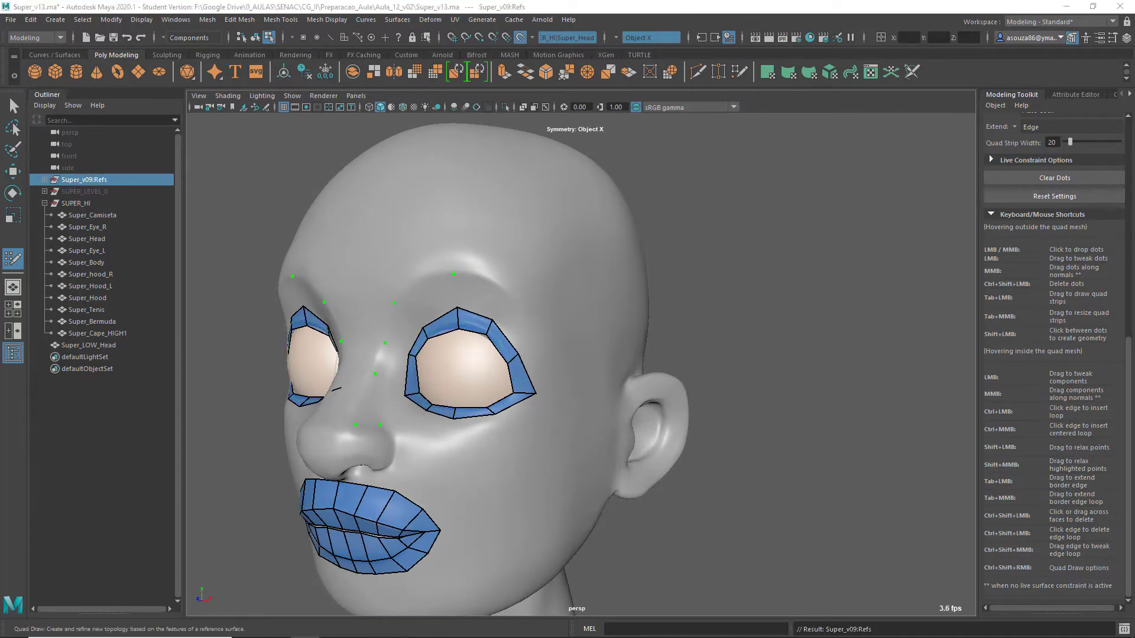
{"action": "mouse_move", "coordinate": [380, 425]}
{"action": "left_mouse_down"}
{"action": "mouse_move", "coordinate": [405, 407]}
{"action": "mouse_move", "coordinate": [372, 451]}
{"action": "left_mouse_up"}
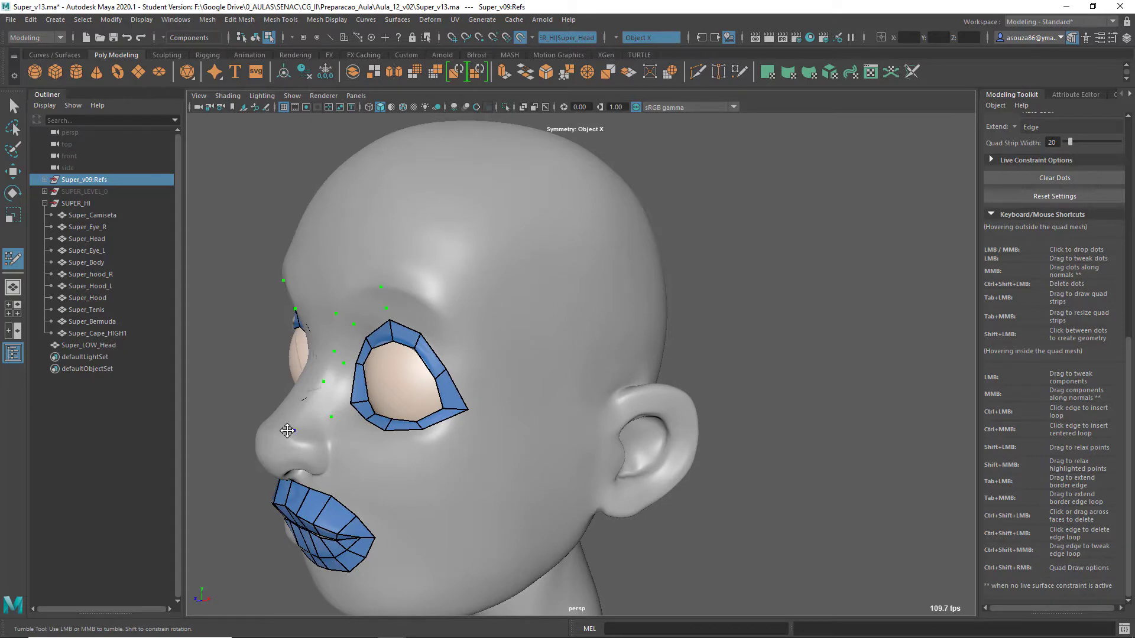
Step: Place dots around the eye ring and fill a second row of quads along its lower and outer sides
{"action": "left_click_drag", "start_coordinate": [350, 377], "coordinate": [380, 357], "text": "alt"}
{"action": "scroll", "coordinate": [380, 359], "scroll_direction": "up", "scroll_amount": 2}
{"action": "left_click", "coordinate": [364, 417]}
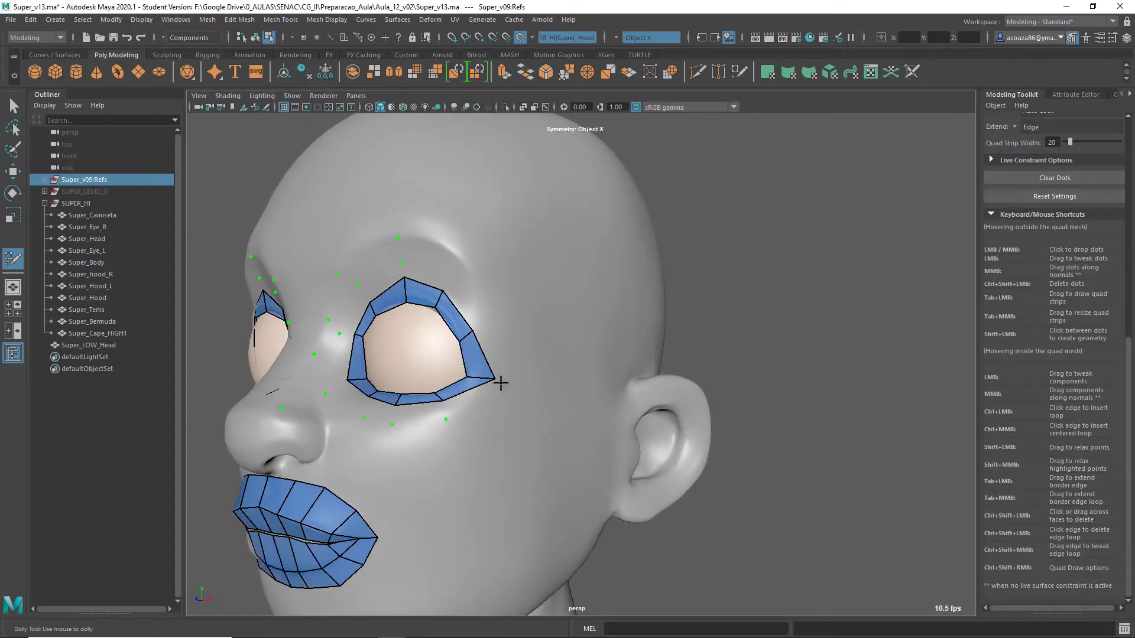
{"action": "mouse_move", "coordinate": [461, 276]}
{"action": "left_mouse_down"}
{"action": "mouse_move", "coordinate": [481, 323]}
{"action": "mouse_move", "coordinate": [461, 408]}
{"action": "mouse_move", "coordinate": [379, 414]}
{"action": "mouse_move", "coordinate": [334, 363]}
{"action": "mouse_move", "coordinate": [378, 407]}
{"action": "left_mouse_up"}
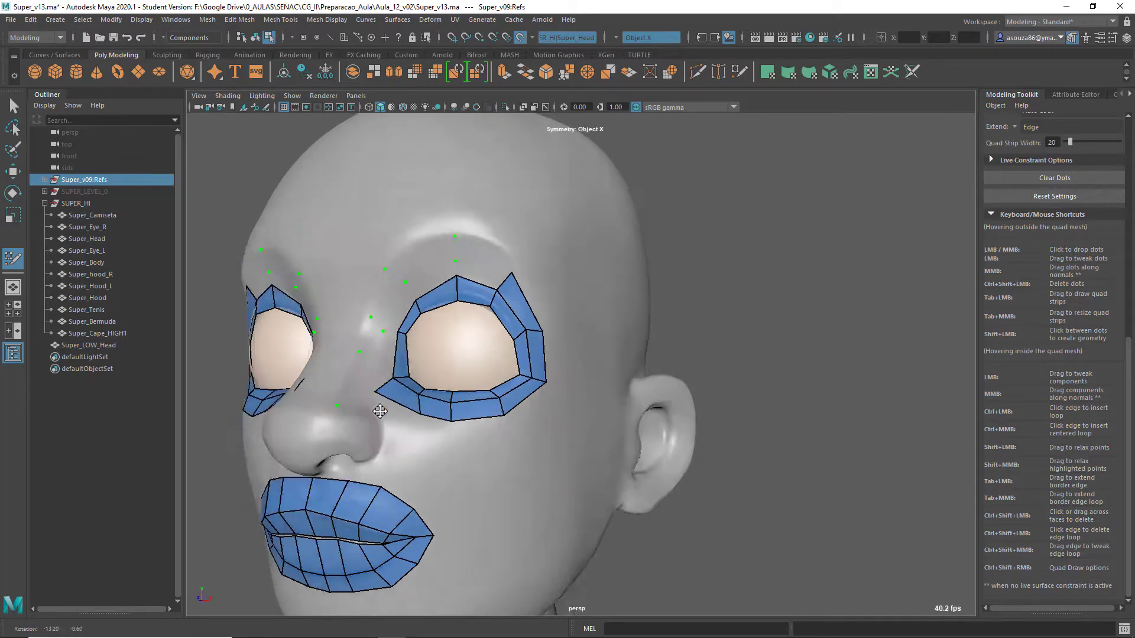
Step: Fill the second row's quads along the inner side and above the eye to close the outer eye ring
{"action": "scroll", "coordinate": [355, 390], "scroll_direction": "up", "scroll_amount": 3}
{"action": "left_click_drag", "start_coordinate": [292, 372], "coordinate": [324, 371], "text": "alt"}
{"action": "scroll", "coordinate": [319, 370], "scroll_direction": "up", "scroll_amount": 2}
{"action": "middle_click_drag", "start_coordinate": [313, 369], "coordinate": [362, 379], "text": "alt"}
{"action": "left_click", "coordinate": [406, 368], "text": "shift"}
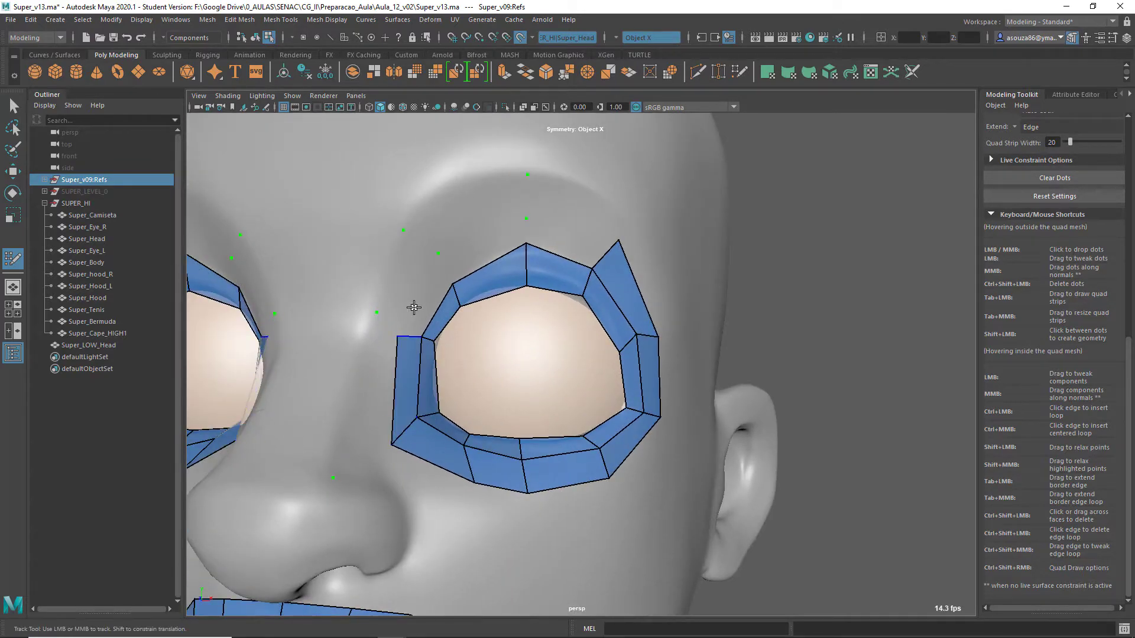
{"action": "left_click", "coordinate": [423, 299], "text": "shift"}
{"action": "left_click", "coordinate": [485, 252], "text": "shift"}
{"action": "left_click", "coordinate": [562, 241], "text": "shift"}
Step: Build a strip of quads across the nose bridge and down past the nostril onto the cheek
{"action": "scroll", "coordinate": [456, 428], "scroll_direction": "down", "scroll_amount": 5}
{"action": "middle_click_drag", "start_coordinate": [456, 428], "coordinate": [598, 376], "text": "alt"}
{"action": "mouse_move", "coordinate": [616, 480]}
{"action": "left_mouse_down", "text": "alt"}
{"action": "mouse_move", "coordinate": [689, 461]}
{"action": "mouse_move", "coordinate": [689, 408]}
{"action": "mouse_move", "coordinate": [664, 488]}
{"action": "mouse_move", "coordinate": [611, 428]}
{"action": "left_mouse_up", "text": "alt"}
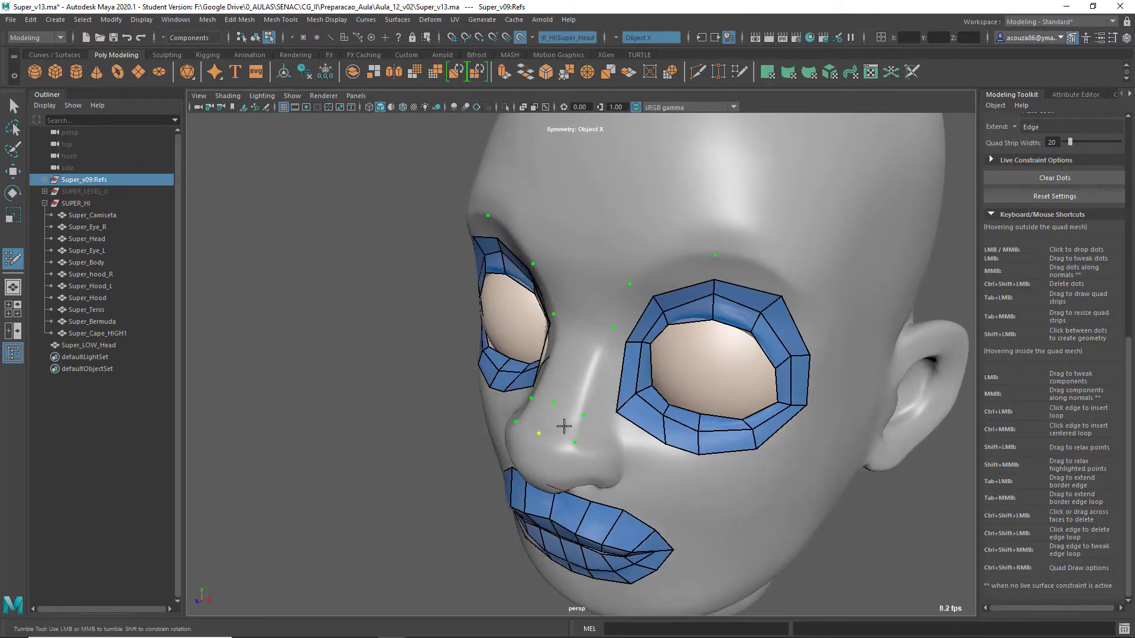
{"action": "left_click_drag", "start_coordinate": [564, 426], "coordinate": [525, 358], "text": "alt"}
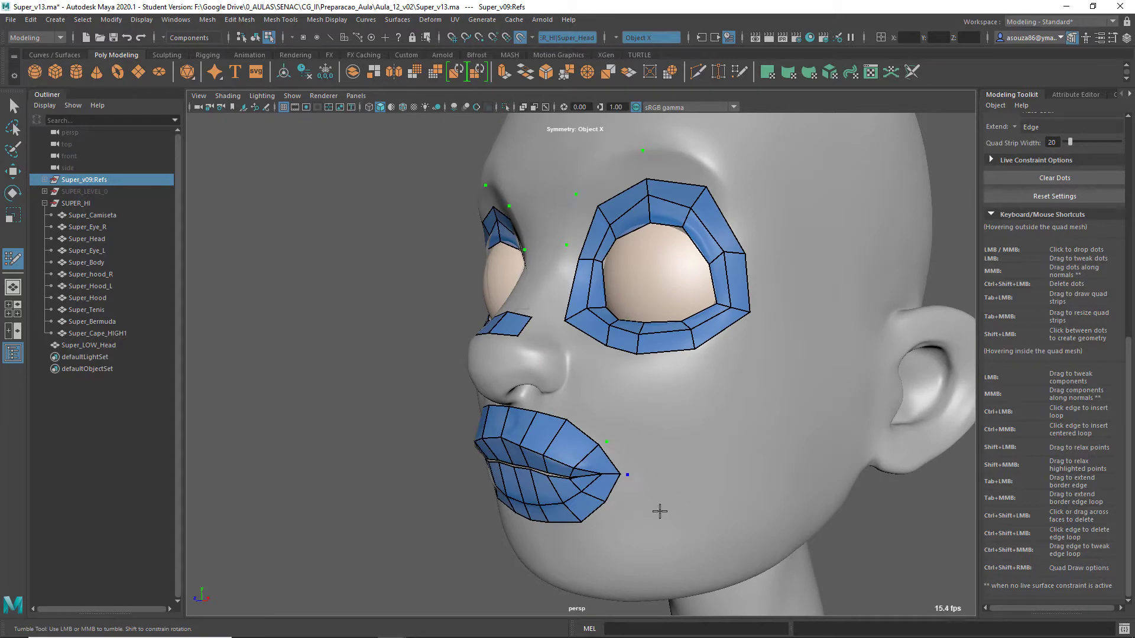
{"action": "left_click_drag", "start_coordinate": [630, 570], "coordinate": [580, 377], "text": "alt"}
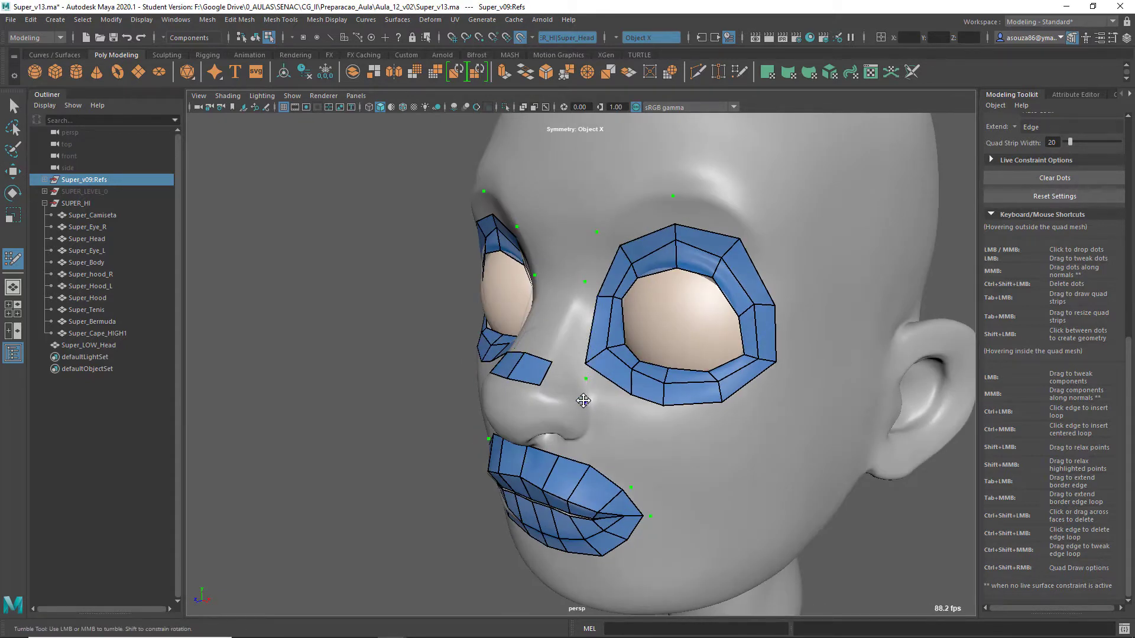
{"action": "left_click", "coordinate": [567, 390], "text": "shift"}
{"action": "left_click", "coordinate": [614, 435]}
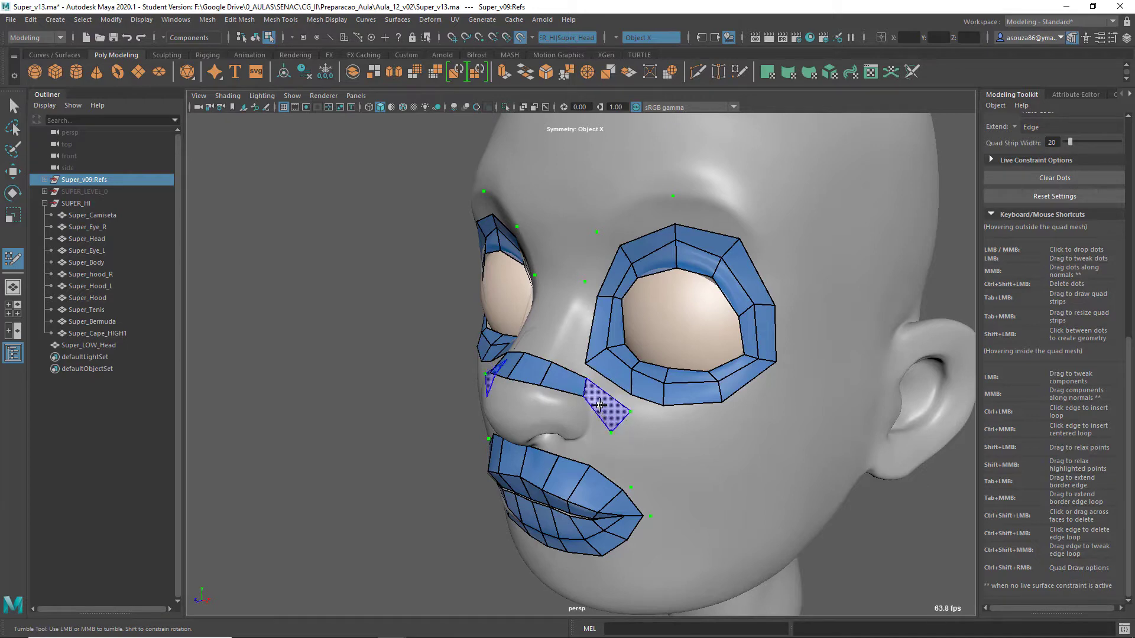
{"action": "left_click", "coordinate": [602, 404], "text": "shift"}
{"action": "left_click", "coordinate": [662, 458]}
{"action": "left_click", "coordinate": [639, 450], "text": "shift"}
Step: Extend the cheek strip with a quad down beside the mouth corner and adjust the points at its lower end
{"action": "mouse_move", "coordinate": [644, 475]}
{"action": "left_mouse_down", "text": "alt"}
{"action": "mouse_move", "coordinate": [619, 452]}
{"action": "mouse_move", "coordinate": [609, 459]}
{"action": "left_mouse_up", "text": "alt"}
{"action": "scroll", "coordinate": [619, 452], "scroll_direction": "up", "scroll_amount": 1}
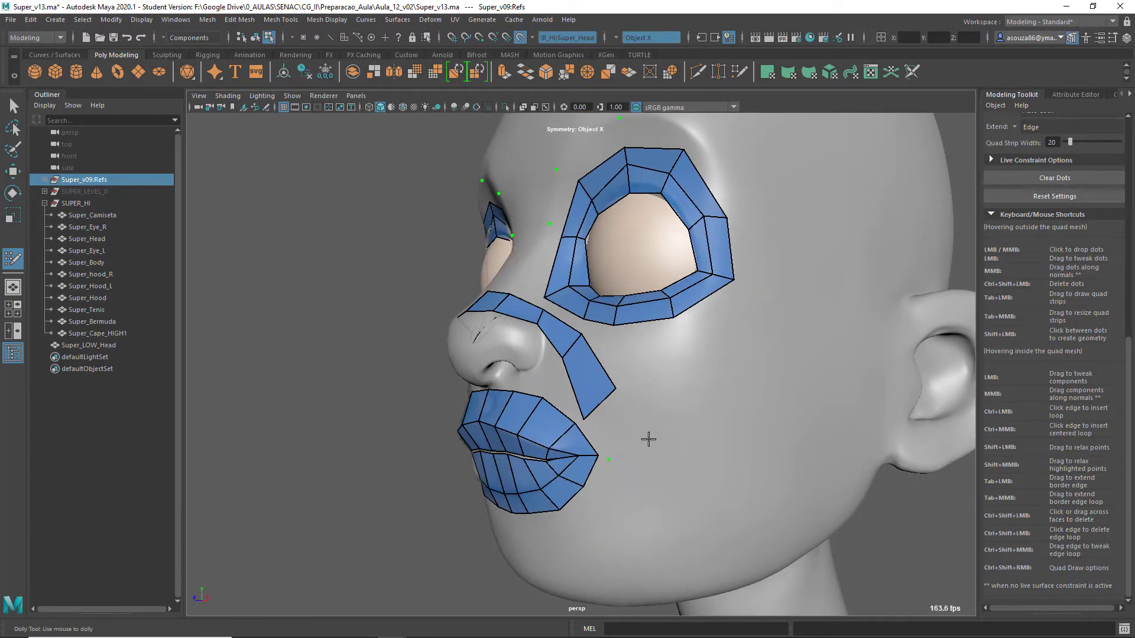
{"action": "left_click", "coordinate": [648, 439]}
{"action": "left_click", "coordinate": [619, 424], "text": "shift"}
{"action": "left_click_drag", "start_coordinate": [584, 419], "coordinate": [590, 420]}
{"action": "left_click_drag", "start_coordinate": [648, 441], "coordinate": [653, 462]}
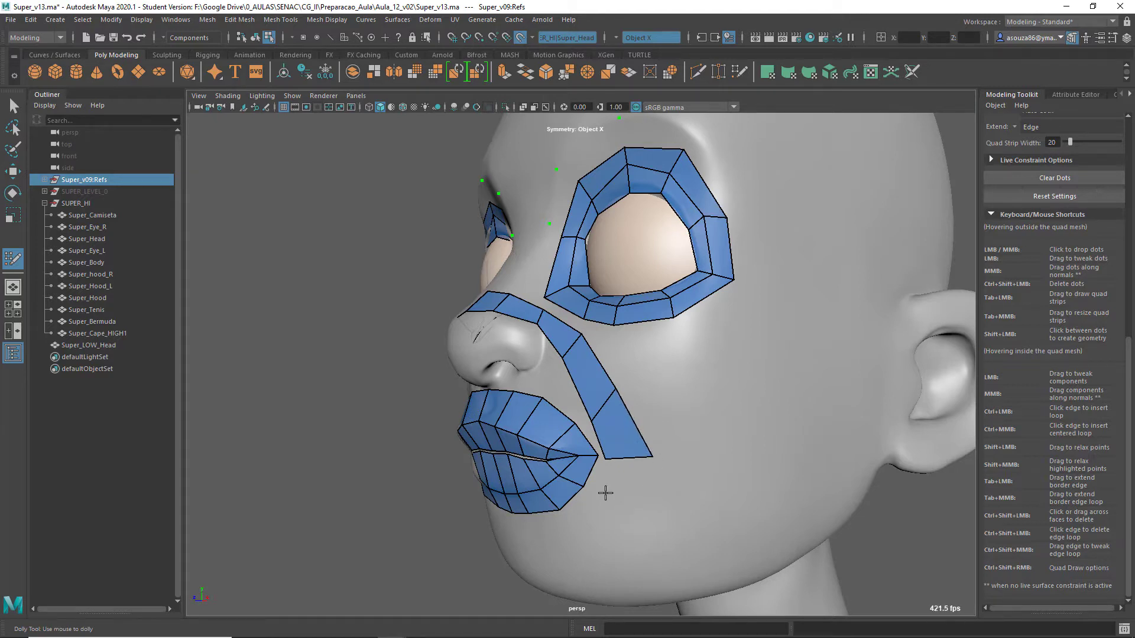
Step: Place dots on the chin and fill a mirrored row of quads below the lower lip
{"action": "left_click_drag", "start_coordinate": [605, 493], "coordinate": [605, 553], "text": "alt"}
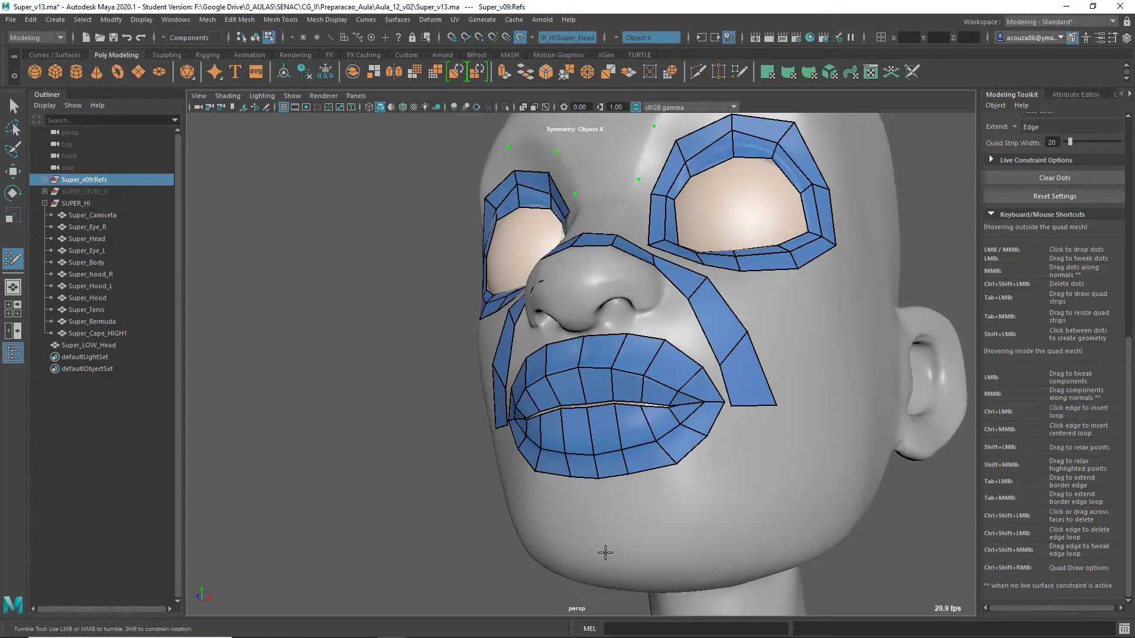
{"action": "left_click", "coordinate": [645, 568]}
{"action": "left_click", "coordinate": [625, 551], "text": "shift"}
{"action": "left_click", "coordinate": [687, 522]}
{"action": "left_click", "coordinate": [697, 563]}
{"action": "left_click", "coordinate": [666, 546], "text": "shift"}
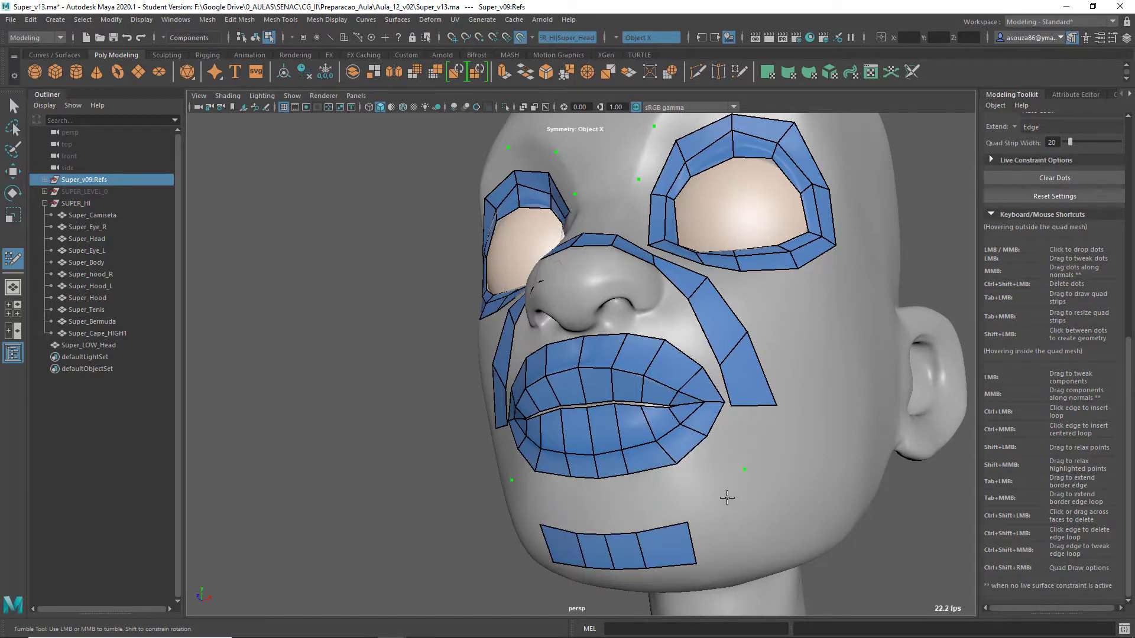
Step: Fill quads between the chin row and the cheek strip to close the outer loop around the mouth
{"action": "left_click", "coordinate": [761, 502], "text": "shift"}
{"action": "left_click", "coordinate": [758, 445], "text": "shift"}
{"action": "left_click", "coordinate": [725, 527], "text": "shift"}
{"action": "left_click_drag", "start_coordinate": [725, 527], "coordinate": [603, 473], "text": "alt"}
{"action": "right_click_drag", "start_coordinate": [603, 472], "coordinate": [633, 469], "text": "alt"}
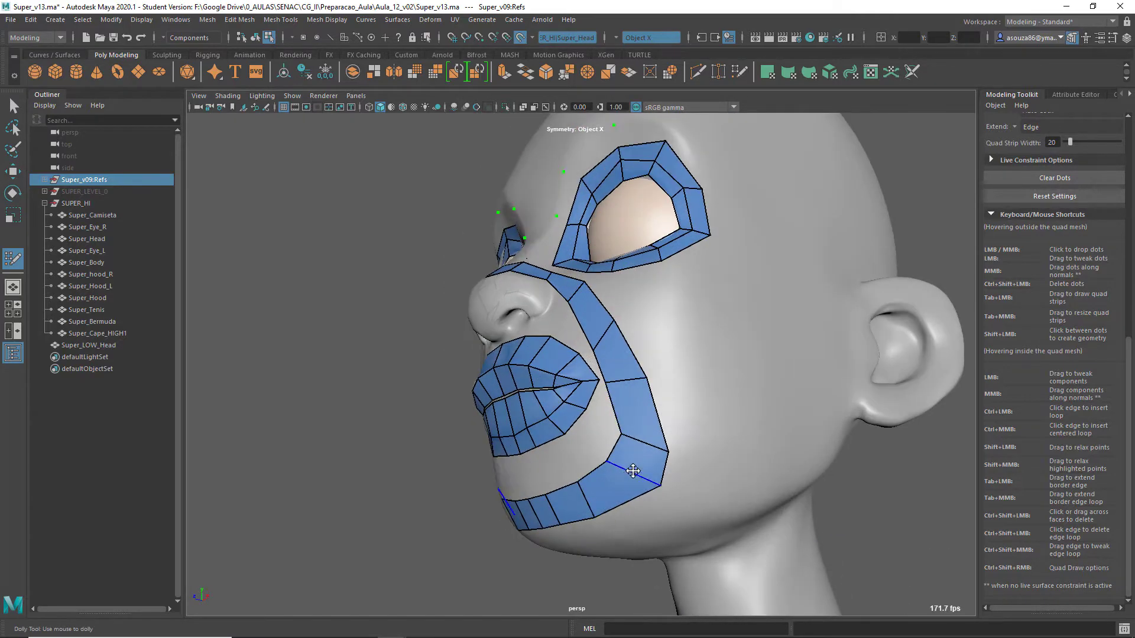
Step: Move the outer mouth loop's edges between the mouth corner and chin to space its quads evenly
{"action": "left_click_drag", "start_coordinate": [633, 468], "coordinate": [625, 471]}
{"action": "left_click_drag", "start_coordinate": [632, 440], "coordinate": [630, 427]}
{"action": "left_click_drag", "start_coordinate": [626, 382], "coordinate": [690, 520]}
{"action": "right_click_drag", "start_coordinate": [690, 520], "coordinate": [666, 515], "text": "alt"}
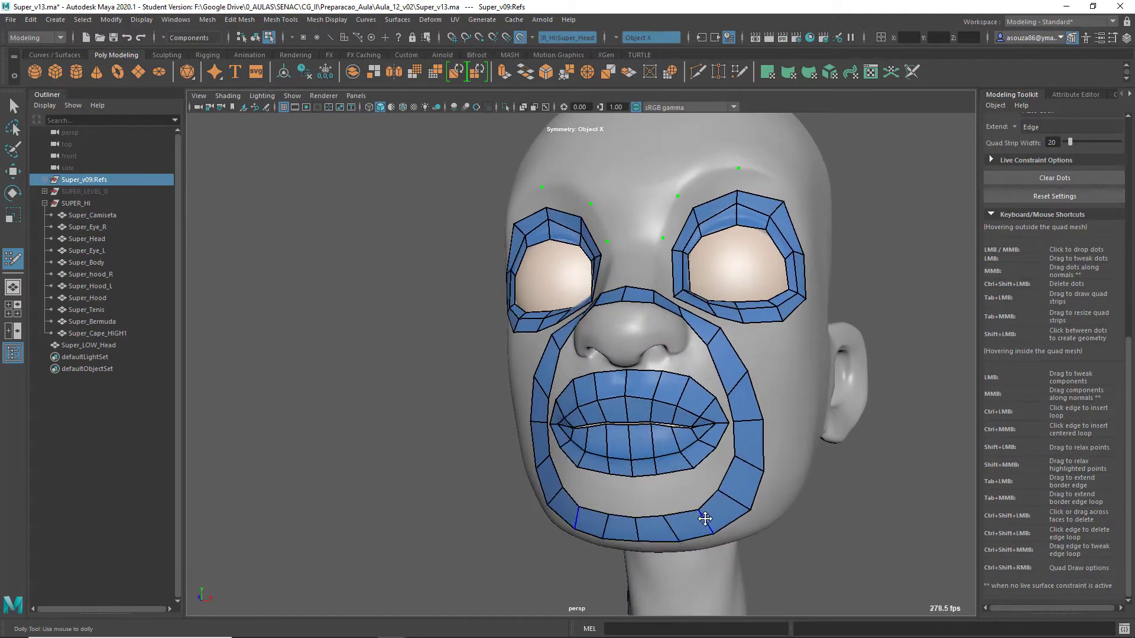
Step: Examine the outer mouth loop around the lips and chin from several angles
{"action": "left_click_drag", "start_coordinate": [705, 518], "coordinate": [514, 483], "text": "alt"}
{"action": "right_click_drag", "start_coordinate": [514, 484], "coordinate": [625, 451], "text": "alt"}
{"action": "left_click_drag", "start_coordinate": [722, 456], "coordinate": [665, 449], "text": "alt"}
{"action": "left_click_drag", "start_coordinate": [720, 355], "coordinate": [680, 451], "text": "alt"}
{"action": "right_click_drag", "start_coordinate": [679, 451], "coordinate": [708, 448], "text": "alt"}
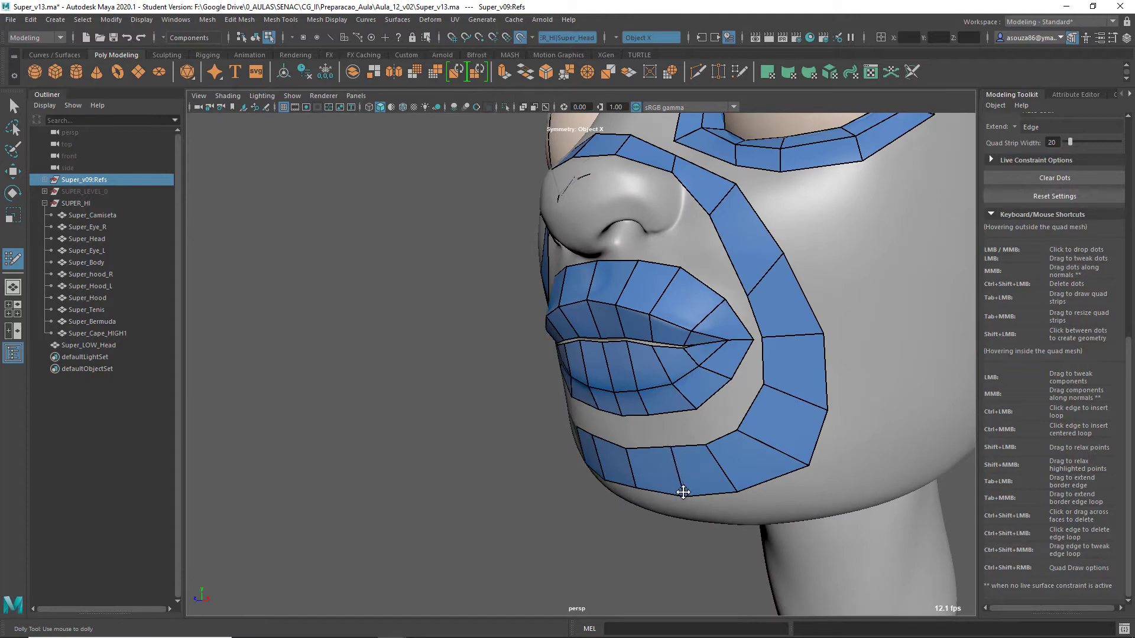
{"action": "left_click_drag", "start_coordinate": [682, 491], "coordinate": [633, 496], "text": "alt"}
{"action": "right_click_drag", "start_coordinate": [724, 500], "coordinate": [664, 505], "text": "alt"}
{"action": "left_click_drag", "start_coordinate": [606, 452], "coordinate": [661, 400], "text": "alt"}
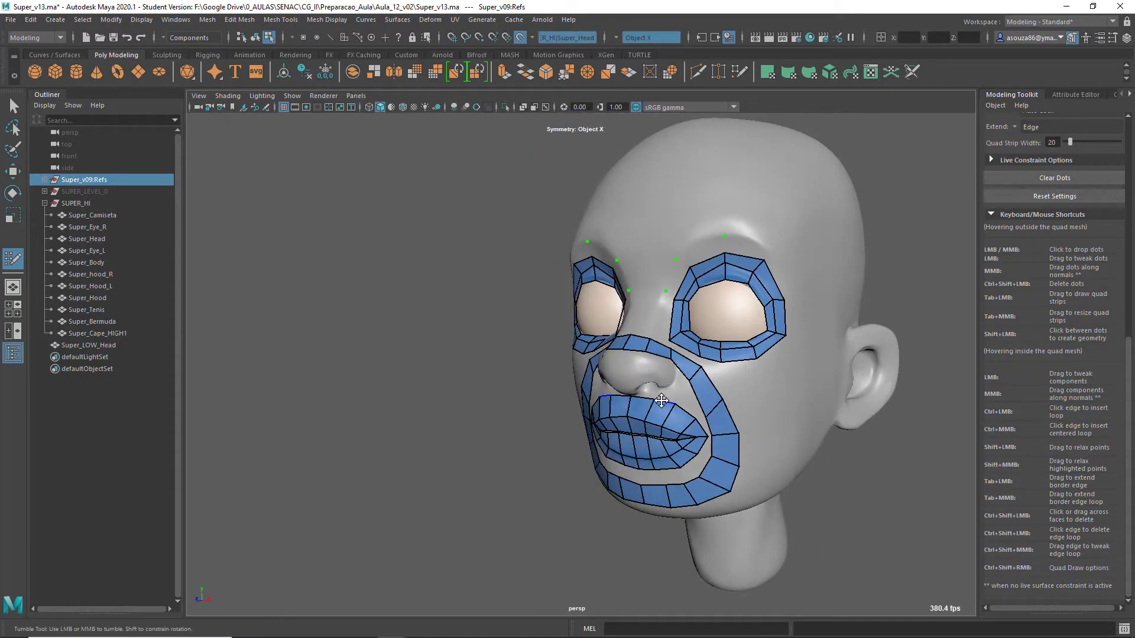
Step: Insert an edge loop across the nose bridge strip and fill a quad from it up the side of the nose
{"action": "right_click_drag", "start_coordinate": [662, 400], "coordinate": [641, 377], "text": "alt"}
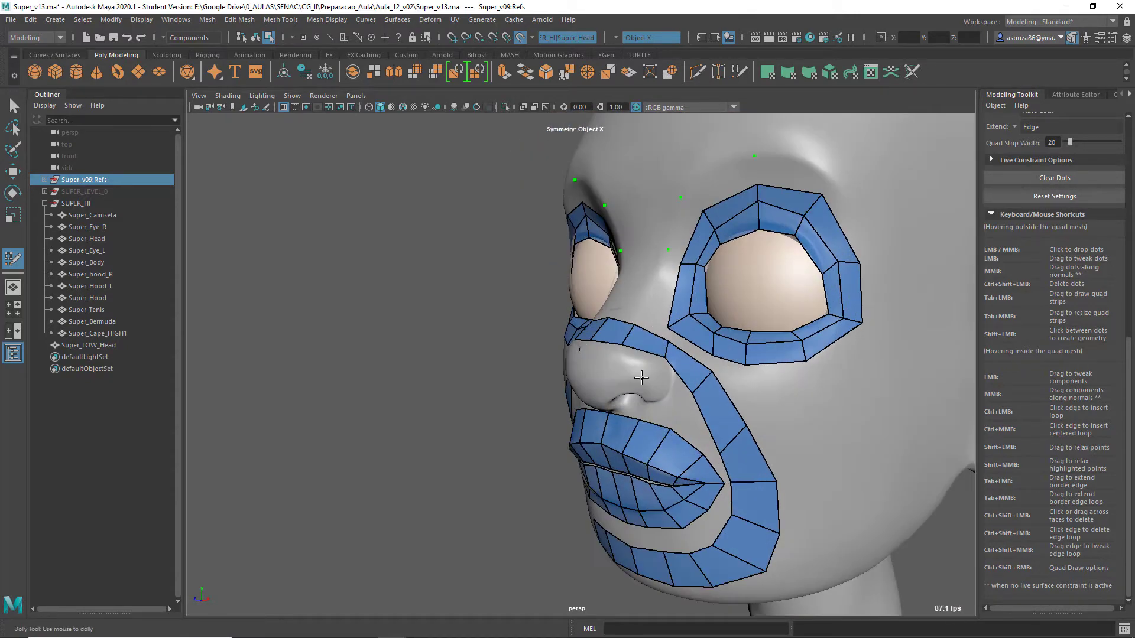
{"action": "left_click", "coordinate": [646, 338], "text": "ctrl"}
{"action": "left_click_drag", "start_coordinate": [646, 339], "coordinate": [651, 354], "text": "alt"}
{"action": "right_click_drag", "start_coordinate": [651, 355], "coordinate": [715, 441], "text": "alt"}
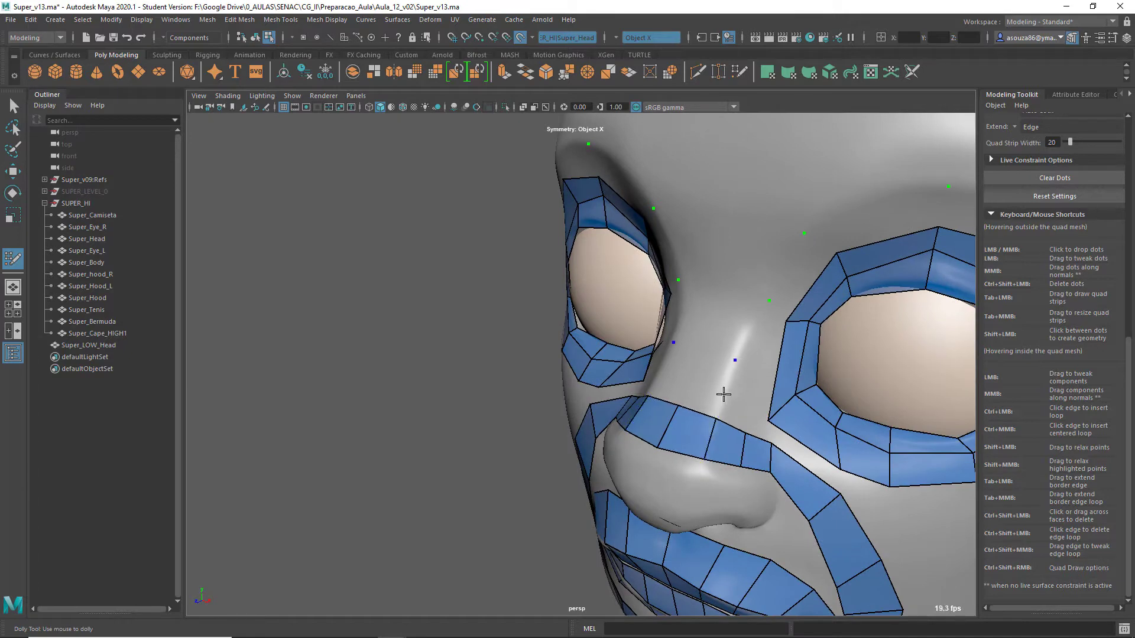
{"action": "left_click", "coordinate": [762, 372], "text": "shift"}
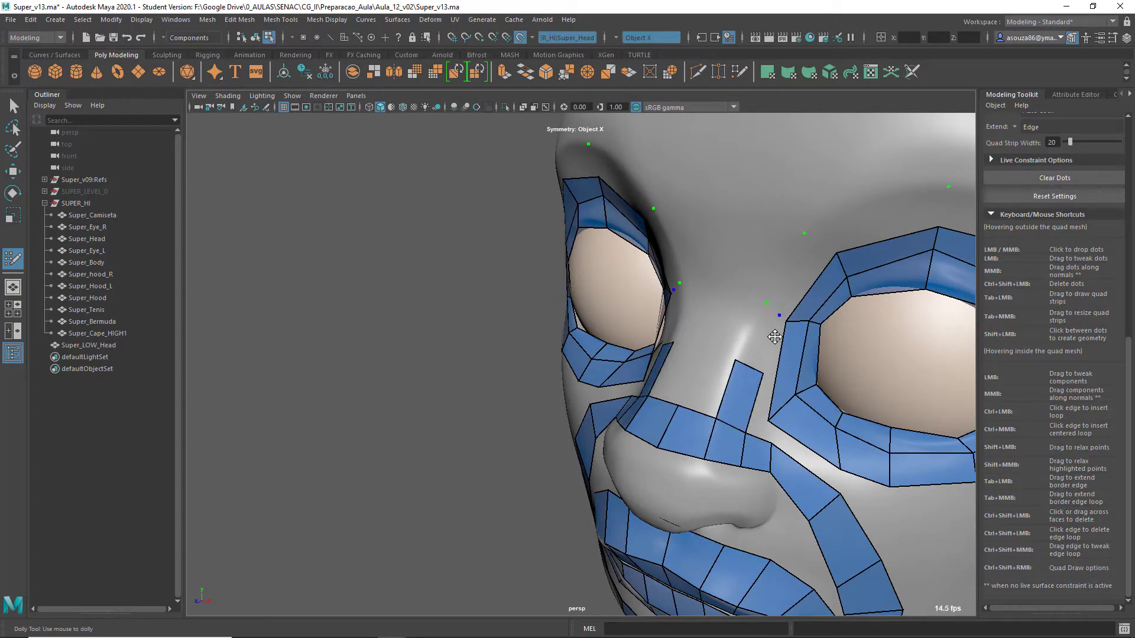
Step: Extend the nose-side strip with quads up past the inner eye corner toward the brow
{"action": "left_click_drag", "start_coordinate": [771, 332], "coordinate": [620, 274], "text": "alt"}
{"action": "right_click_drag", "start_coordinate": [621, 274], "coordinate": [768, 335], "text": "alt"}
{"action": "left_click", "coordinate": [758, 327], "text": "shift"}
{"action": "key", "text": "ctrl+z"}
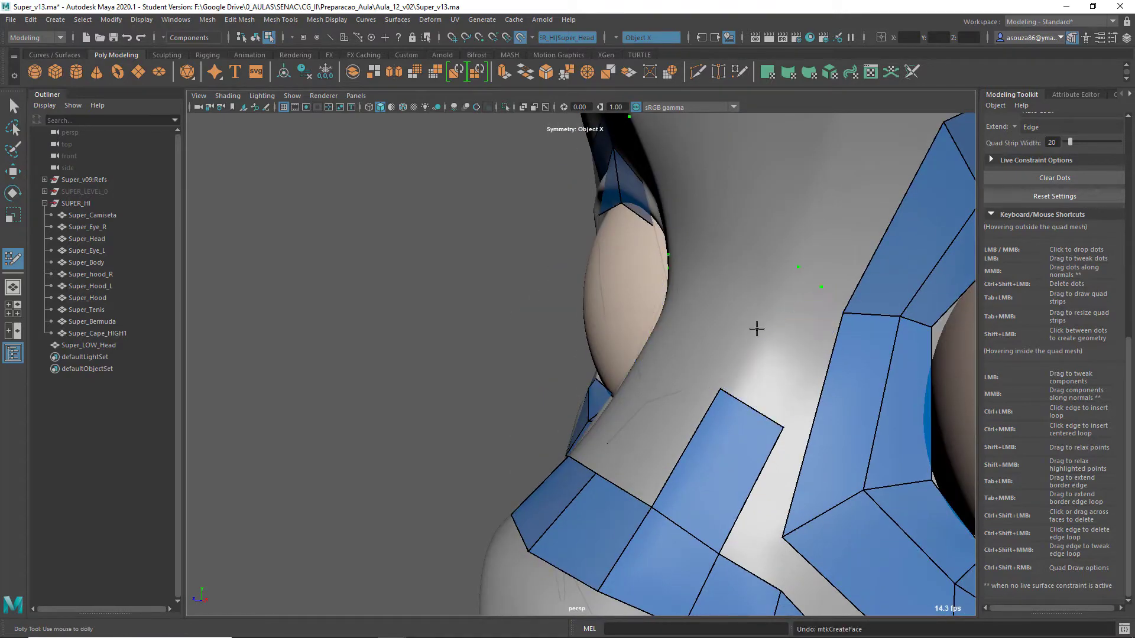
{"action": "left_click_drag", "start_coordinate": [755, 329], "coordinate": [692, 325], "text": "alt"}
{"action": "left_click", "coordinate": [671, 340], "text": "shift"}
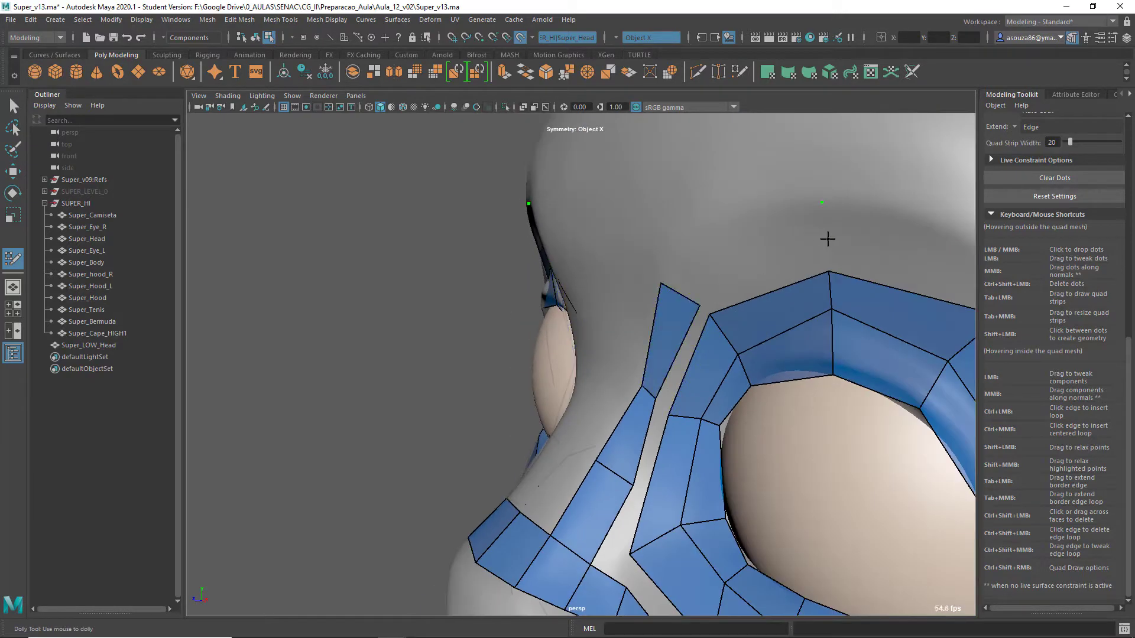
Step: Place a dot over the outer brow and fill a quad above the upper edge of the eye ring
{"action": "left_click_drag", "start_coordinate": [755, 240], "coordinate": [806, 216], "text": "alt"}
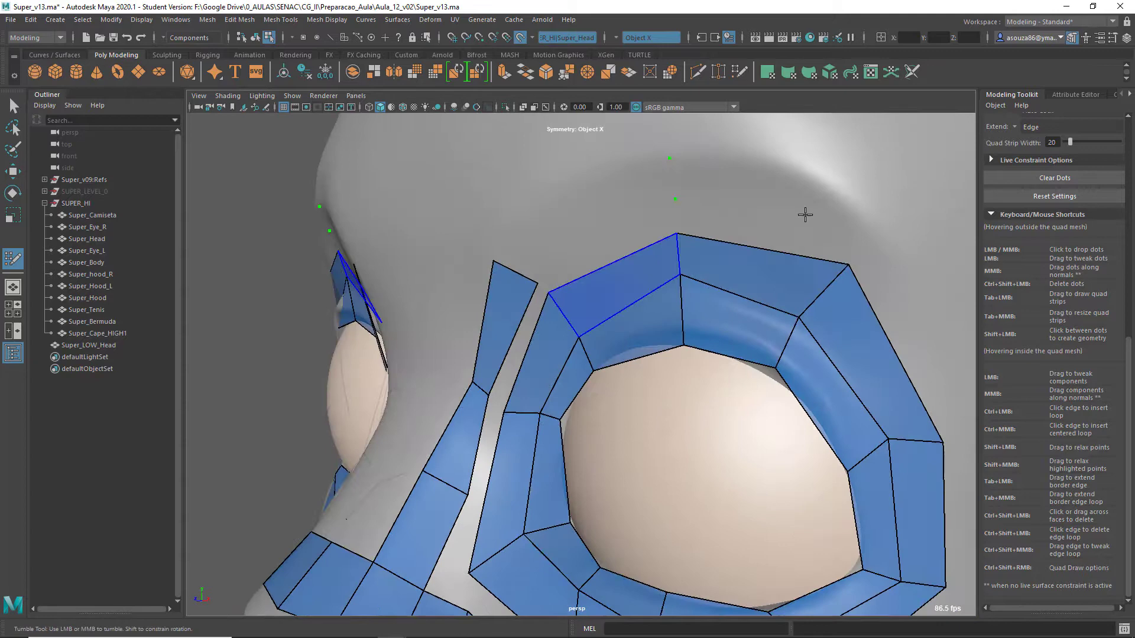
{"action": "left_click", "coordinate": [851, 206]}
{"action": "left_click", "coordinate": [766, 197], "text": "shift"}
Step: Place two dots at the inner brow and fill quads joining the nose-side strip to the brow quad
{"action": "left_click_drag", "start_coordinate": [575, 218], "coordinate": [735, 271], "text": "alt"}
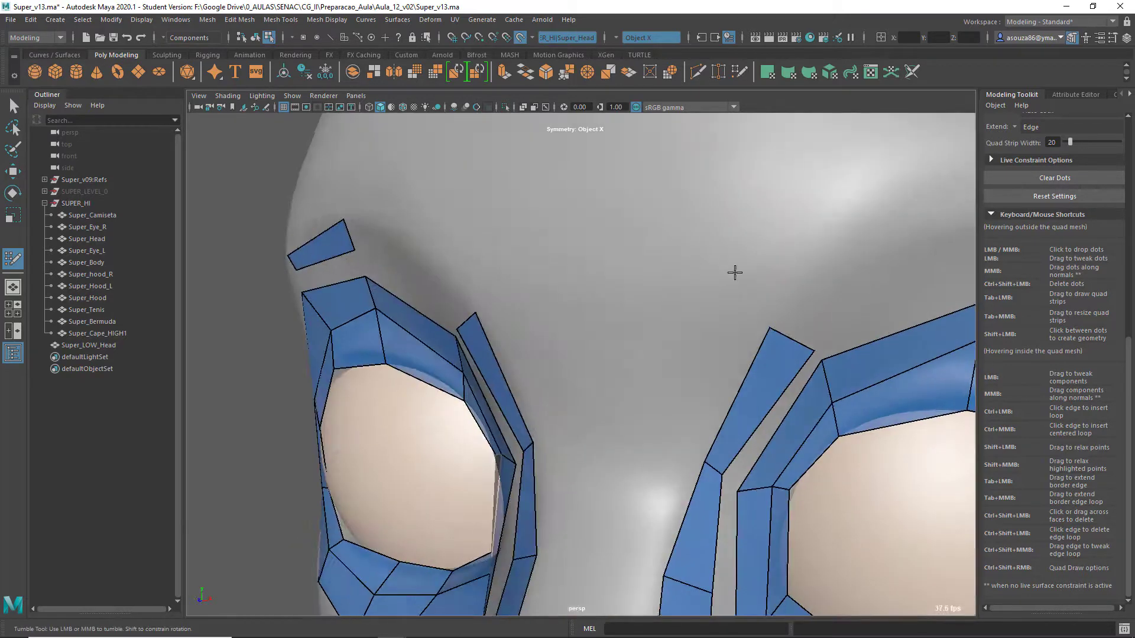
{"action": "middle_click_drag", "start_coordinate": [735, 271], "coordinate": [473, 367], "text": "alt"}
{"action": "right_click_drag", "start_coordinate": [472, 366], "coordinate": [564, 400], "text": "alt"}
{"action": "left_click", "coordinate": [582, 363]}
{"action": "left_click", "coordinate": [621, 395]}
{"action": "left_click", "coordinate": [555, 405], "text": "shift"}
{"action": "key", "text": "ctrl+z"}
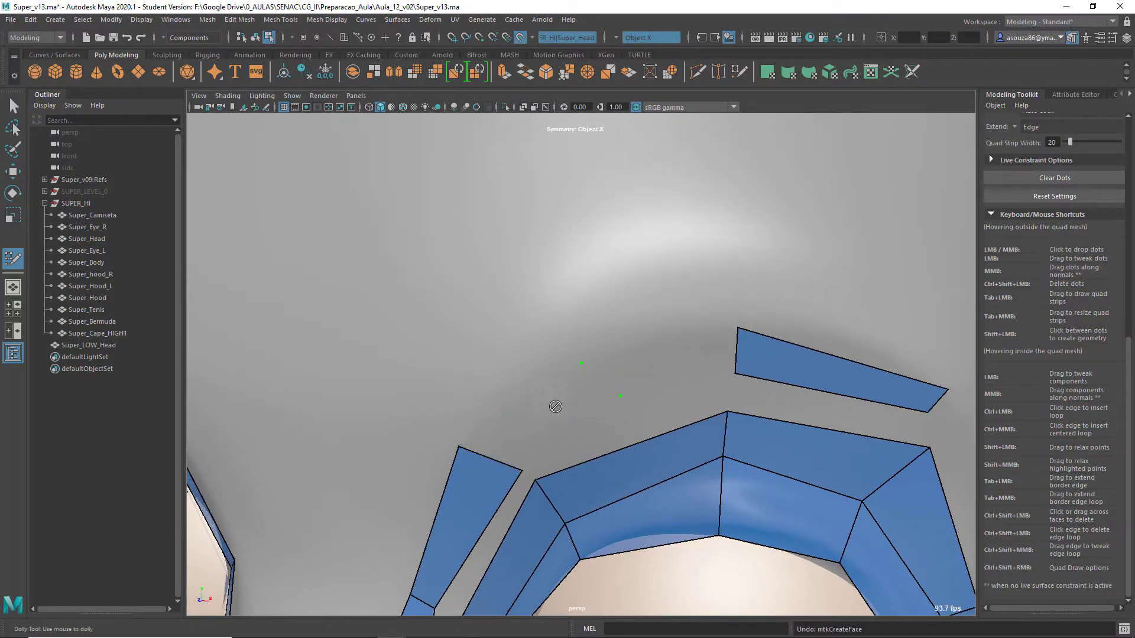
{"action": "left_click", "coordinate": [553, 408], "text": "shift"}
{"action": "left_click", "coordinate": [674, 362], "text": "shift"}
Step: Examine how the brow, nose and mouth strips flow together from several angles
{"action": "right_click_drag", "start_coordinate": [674, 362], "coordinate": [591, 447], "text": "alt"}
{"action": "left_click_drag", "start_coordinate": [591, 447], "coordinate": [656, 355], "text": "alt"}
{"action": "right_click_drag", "start_coordinate": [656, 354], "coordinate": [730, 392], "text": "alt"}
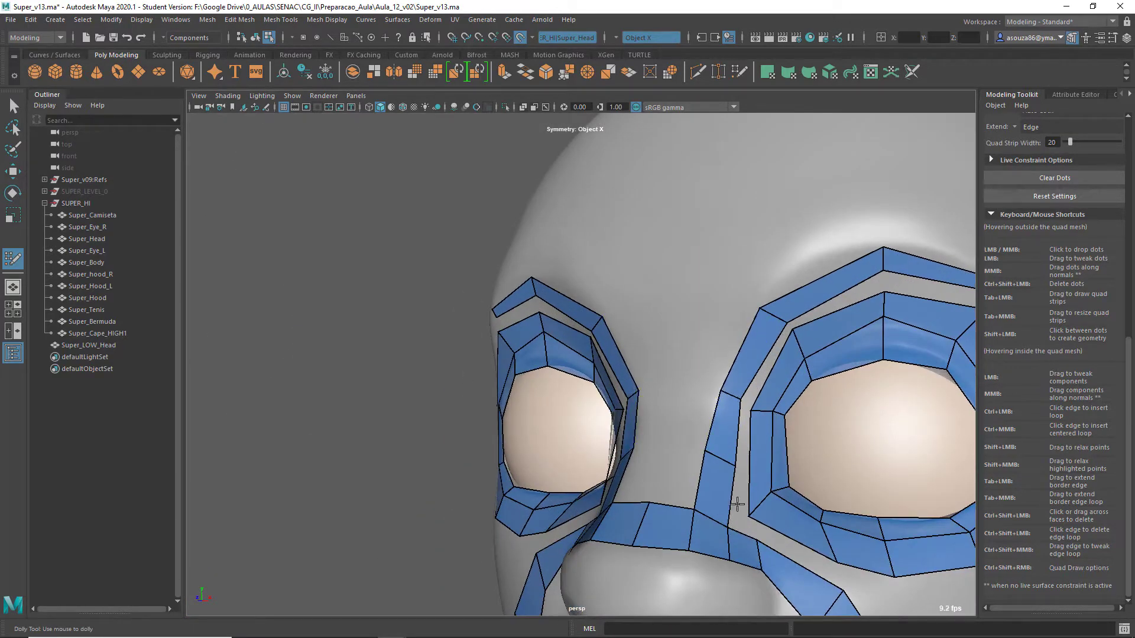
{"action": "left_click_drag", "start_coordinate": [737, 503], "coordinate": [694, 441], "text": "alt"}
{"action": "middle_click_drag", "start_coordinate": [694, 441], "coordinate": [699, 234], "text": "alt"}
{"action": "left_click_drag", "start_coordinate": [699, 235], "coordinate": [680, 378], "text": "alt"}
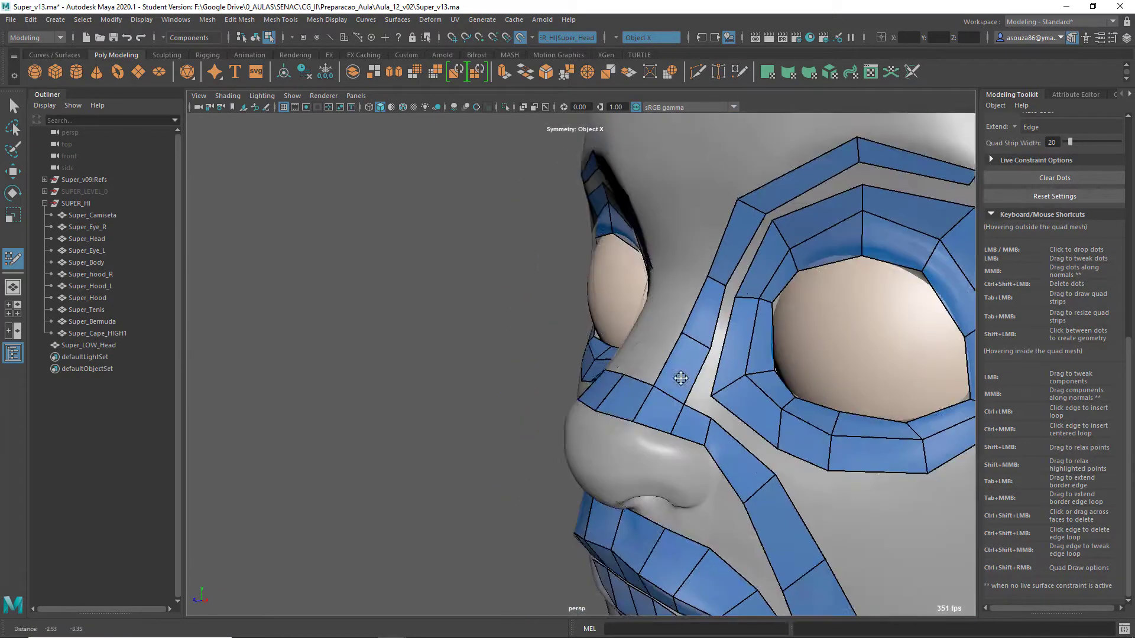
{"action": "middle_click_drag", "start_coordinate": [680, 377], "coordinate": [676, 337], "text": "alt"}
{"action": "left_click_drag", "start_coordinate": [679, 378], "coordinate": [731, 343], "text": "alt"}
{"action": "middle_click_drag", "start_coordinate": [730, 343], "coordinate": [759, 254], "text": "alt"}
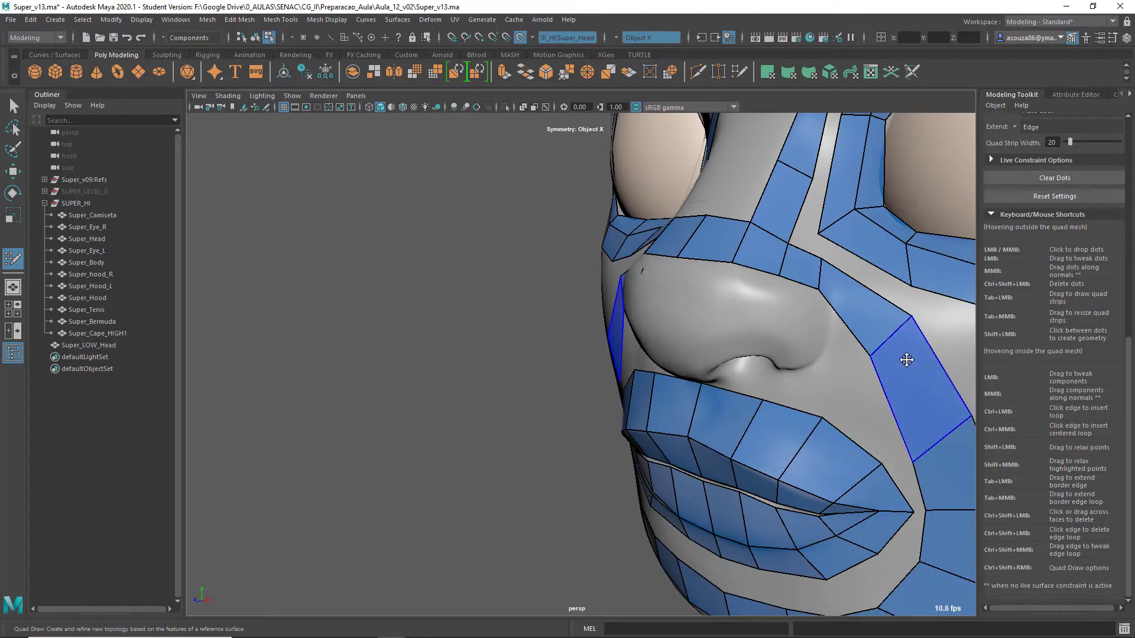
{"action": "left_click_drag", "start_coordinate": [922, 353], "coordinate": [760, 285], "text": "alt"}
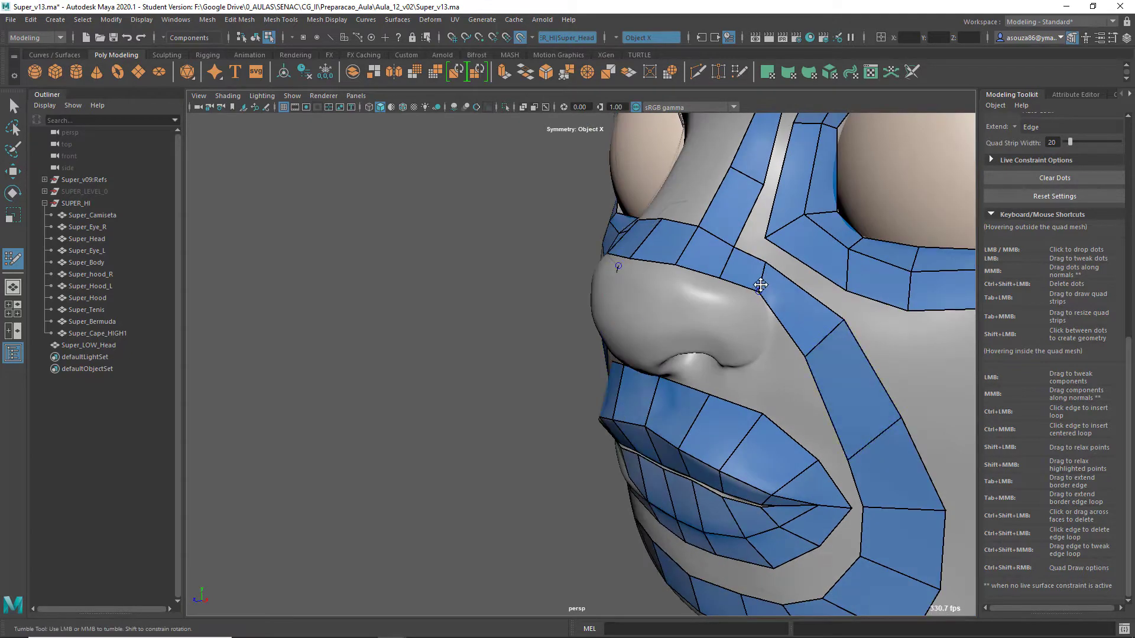
{"action": "scroll", "coordinate": [783, 362], "scroll_direction": "down", "scroll_amount": 5}
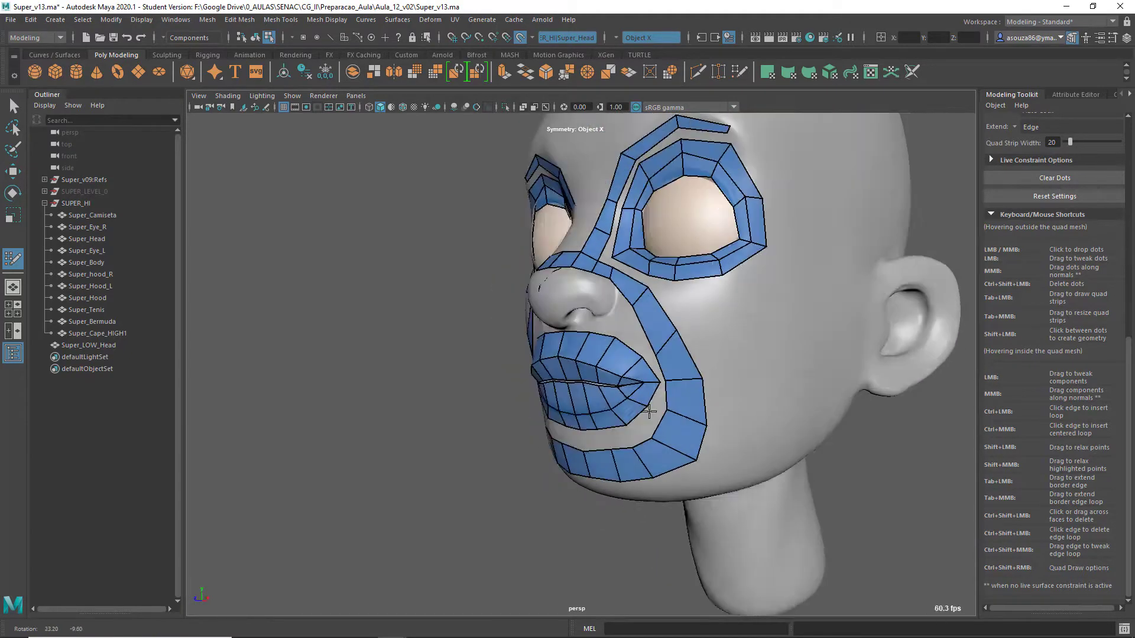
Step: Place dots across the cheek toward the ear and fill three quads connected to the outer mouth loop
{"action": "mouse_move", "coordinate": [679, 414]}
{"action": "left_mouse_down", "text": "alt"}
{"action": "mouse_move", "coordinate": [607, 450]}
{"action": "mouse_move", "coordinate": [634, 412]}
{"action": "mouse_move", "coordinate": [689, 415]}
{"action": "left_mouse_up", "text": "alt"}
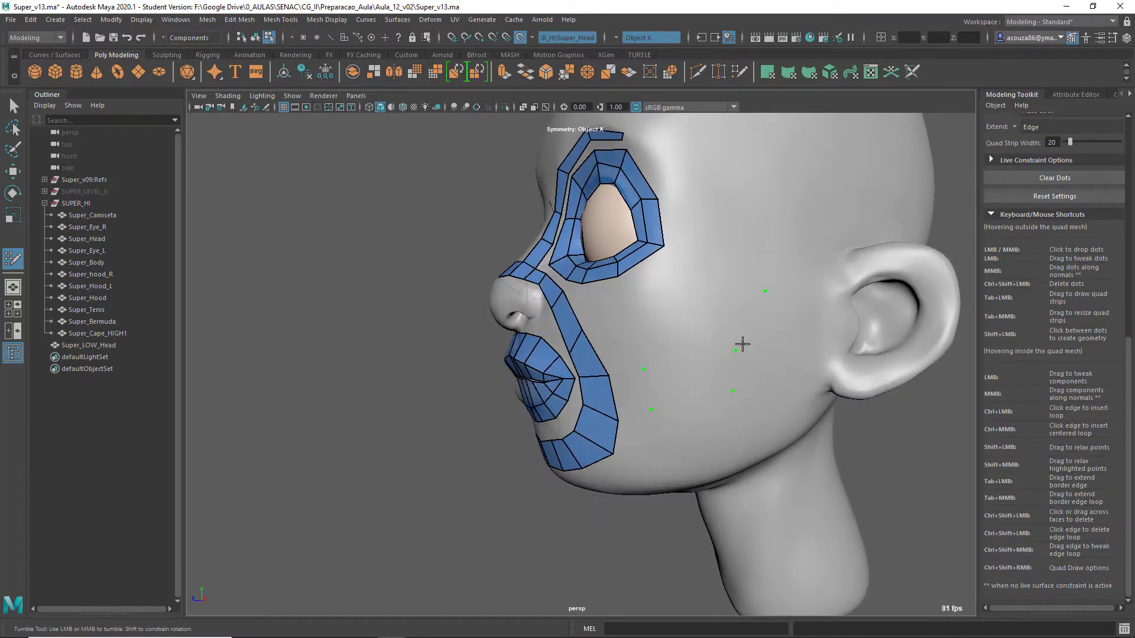
{"action": "left_click", "coordinate": [798, 293]}
{"action": "left_click", "coordinate": [763, 319], "text": "shift"}
{"action": "left_click", "coordinate": [689, 379], "text": "shift"}
{"action": "left_click", "coordinate": [622, 383], "text": "shift"}
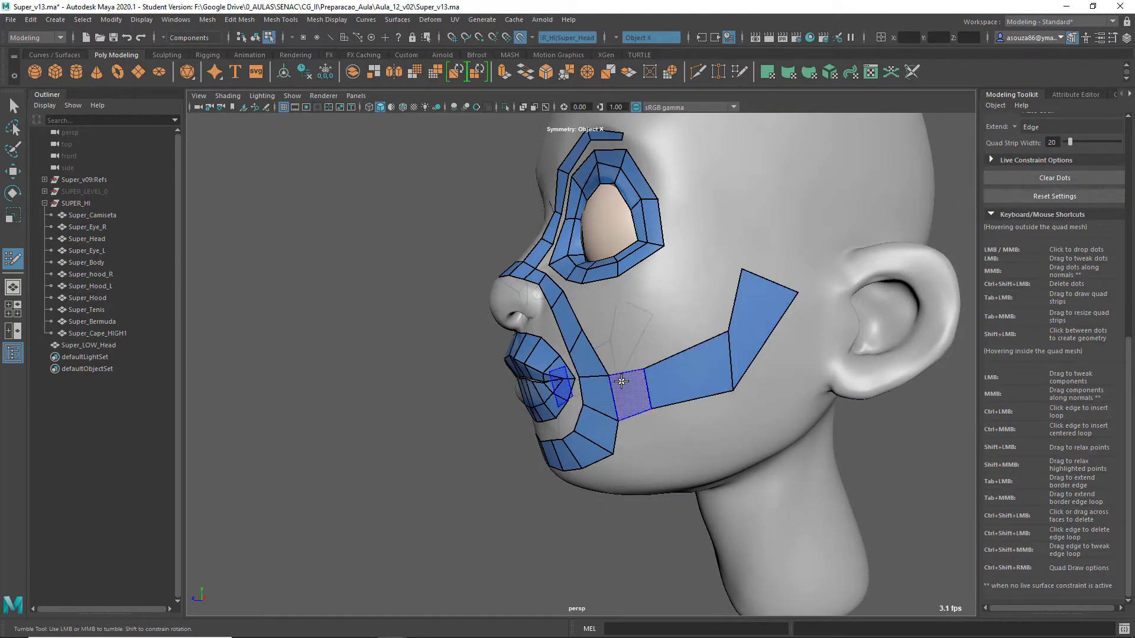
Step: Move the cheek strip's points and edges to smooth its curve up toward the temple
{"action": "left_click_drag", "start_coordinate": [621, 381], "coordinate": [650, 369], "text": "alt"}
{"action": "right_click_drag", "start_coordinate": [650, 369], "coordinate": [670, 358], "text": "alt"}
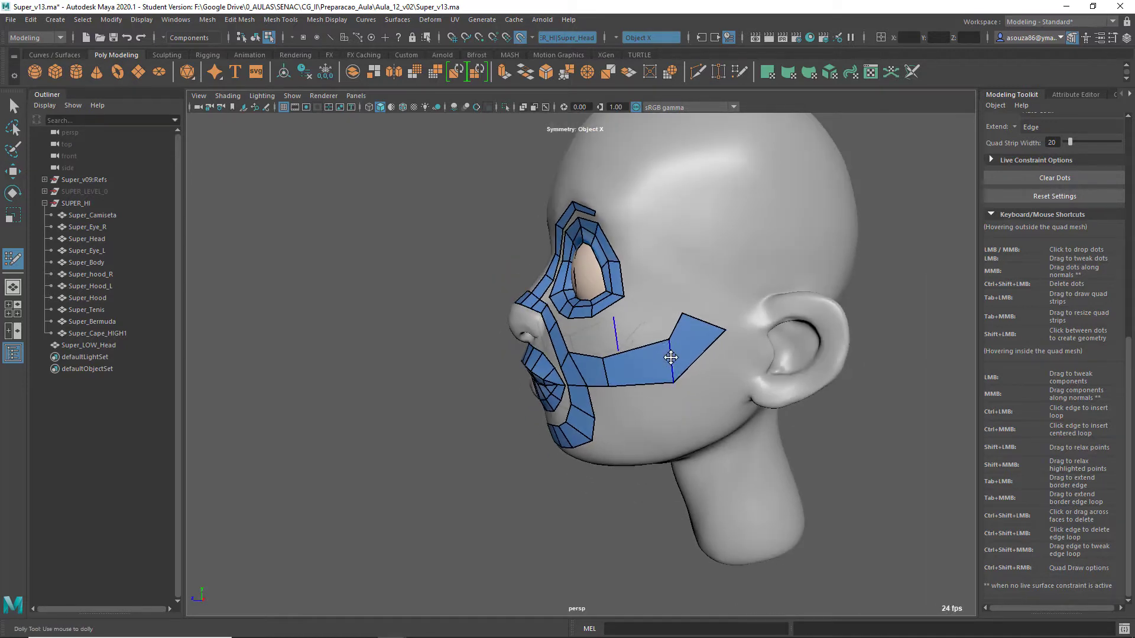
{"action": "left_click_drag", "start_coordinate": [671, 357], "coordinate": [669, 341]}
{"action": "left_click_drag", "start_coordinate": [623, 390], "coordinate": [701, 379], "text": "alt"}
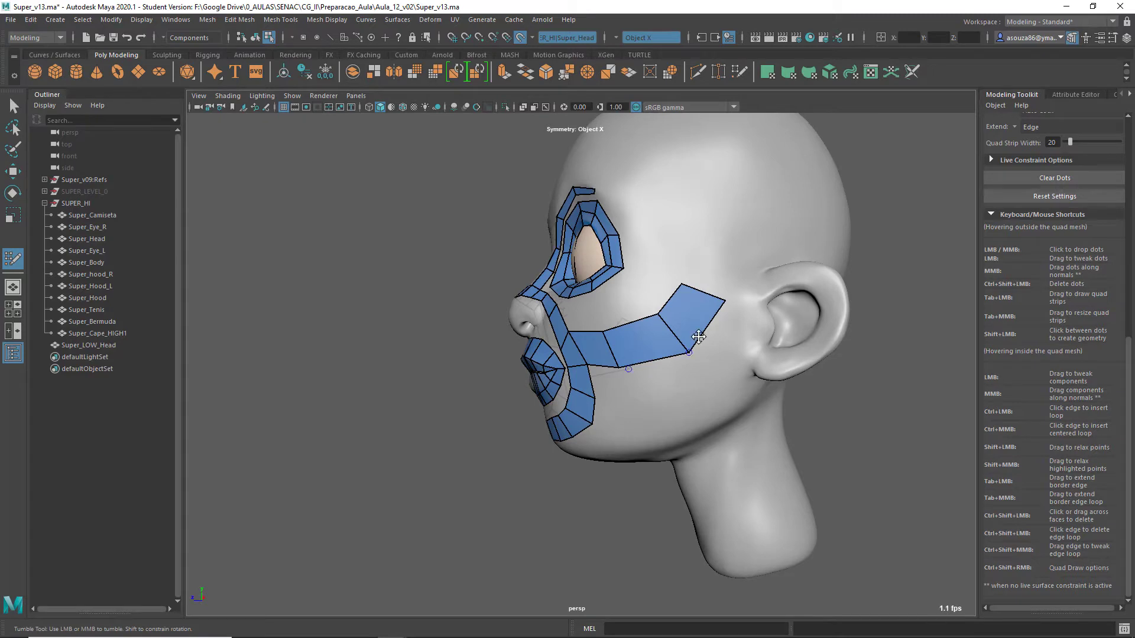
Step: Place dots up the temple and fill three quads continuing the cheek strip upward beside the eye
{"action": "left_click_drag", "start_coordinate": [779, 346], "coordinate": [679, 339], "text": "alt"}
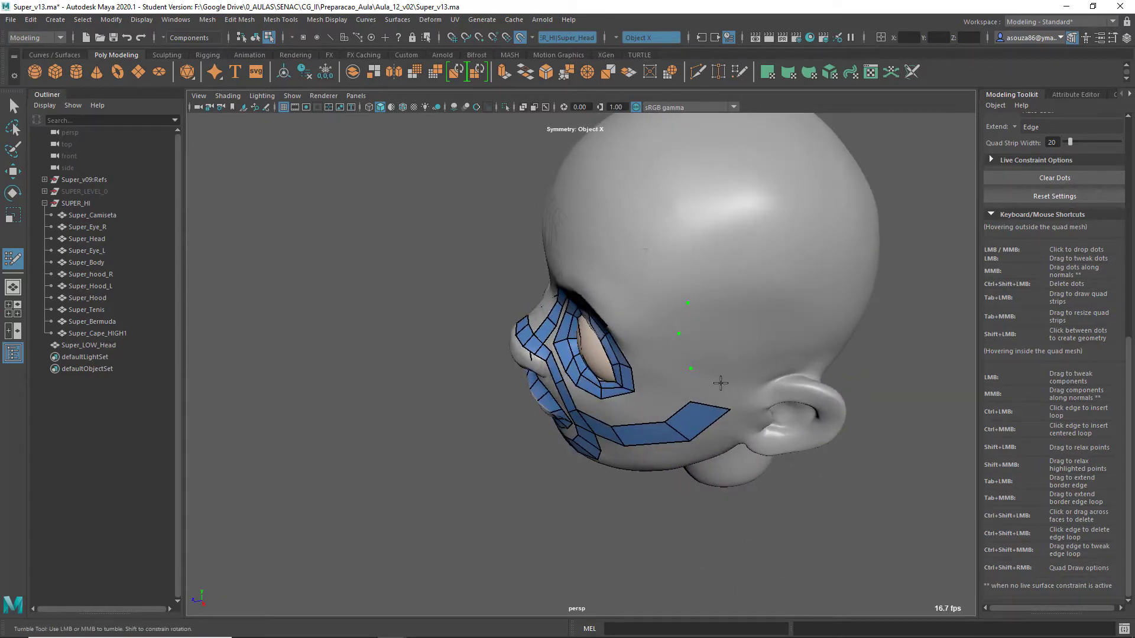
{"action": "left_click", "coordinate": [715, 343]}
{"action": "left_click", "coordinate": [724, 312]}
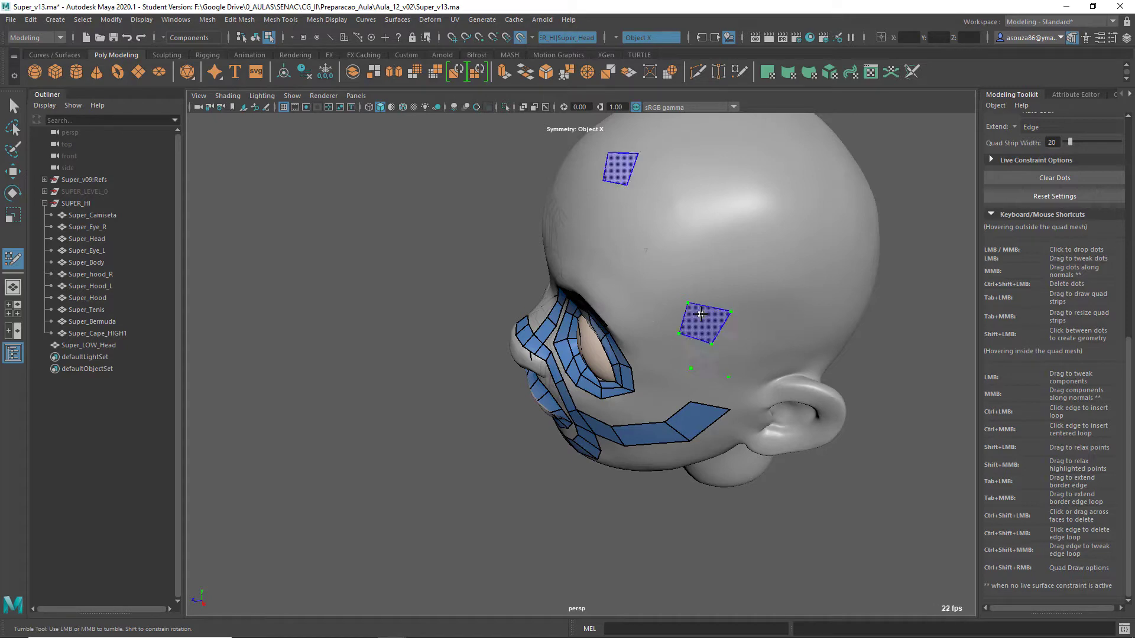
{"action": "left_click", "coordinate": [701, 319], "text": "shift"}
{"action": "left_click", "coordinate": [704, 355], "text": "shift"}
{"action": "left_click", "coordinate": [714, 389], "text": "shift"}
Step: Adjust the temple strip's points in front of the ear to refine its shape
{"action": "mouse_move", "coordinate": [709, 382]}
{"action": "left_mouse_down", "text": "alt"}
{"action": "mouse_move", "coordinate": [603, 329]}
{"action": "mouse_move", "coordinate": [644, 337]}
{"action": "left_mouse_up", "text": "alt"}
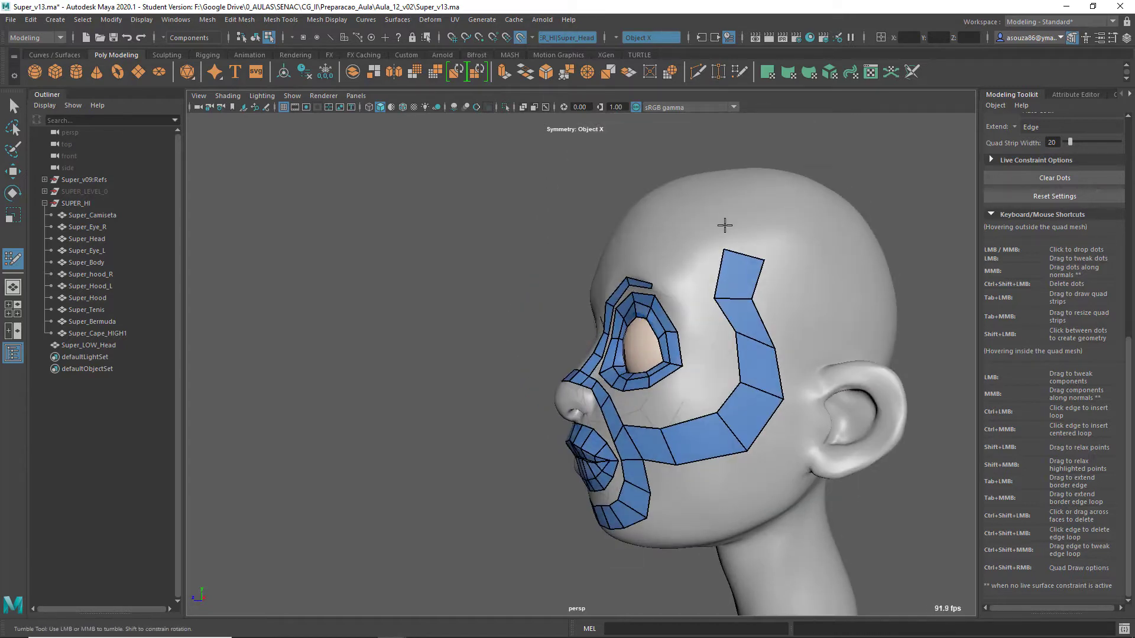
{"action": "left_click_drag", "start_coordinate": [658, 239], "coordinate": [653, 251], "text": "alt"}
{"action": "left_click_drag", "start_coordinate": [769, 360], "coordinate": [773, 341]}
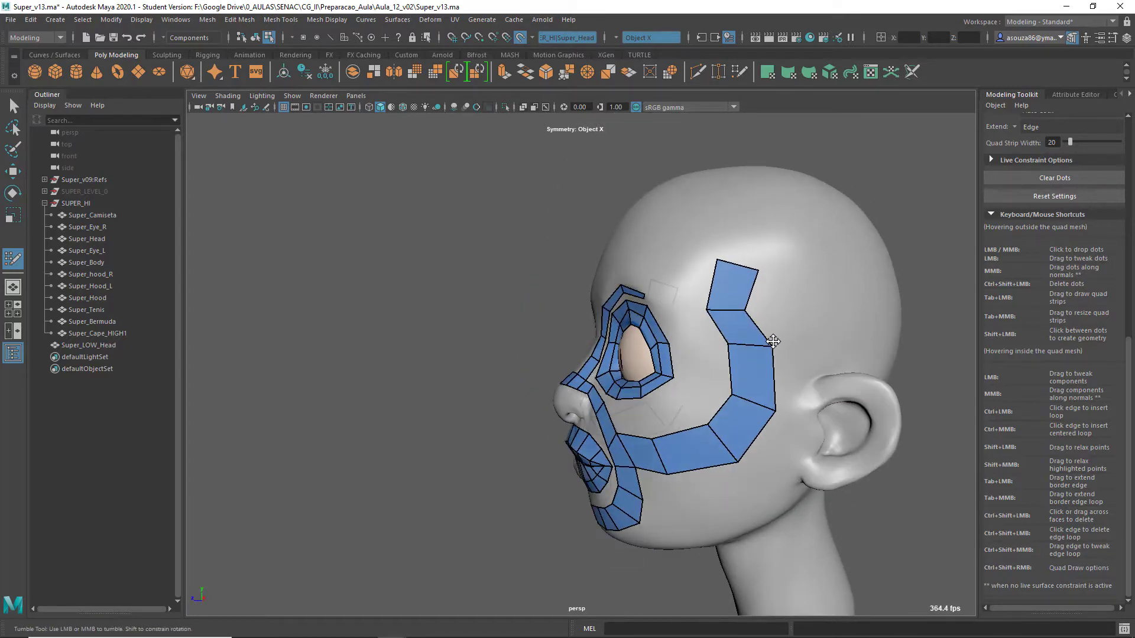
Step: Place dots along the jawline up to the earlobe and fill two quads beneath the ear
{"action": "left_click_drag", "start_coordinate": [760, 254], "coordinate": [697, 441], "text": "alt"}
{"action": "right_click_drag", "start_coordinate": [698, 440], "coordinate": [658, 394], "text": "alt"}
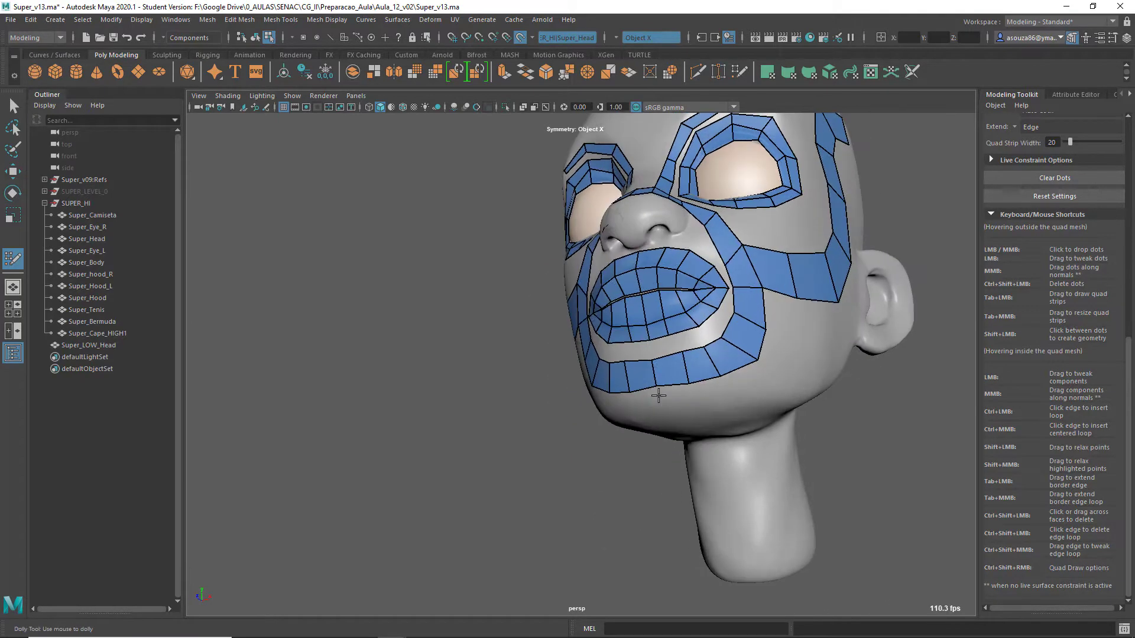
{"action": "mouse_move", "coordinate": [661, 409]}
{"action": "left_mouse_down"}
{"action": "mouse_move", "coordinate": [768, 403]}
{"action": "mouse_move", "coordinate": [760, 389]}
{"action": "left_mouse_up"}
{"action": "left_click", "coordinate": [812, 340]}
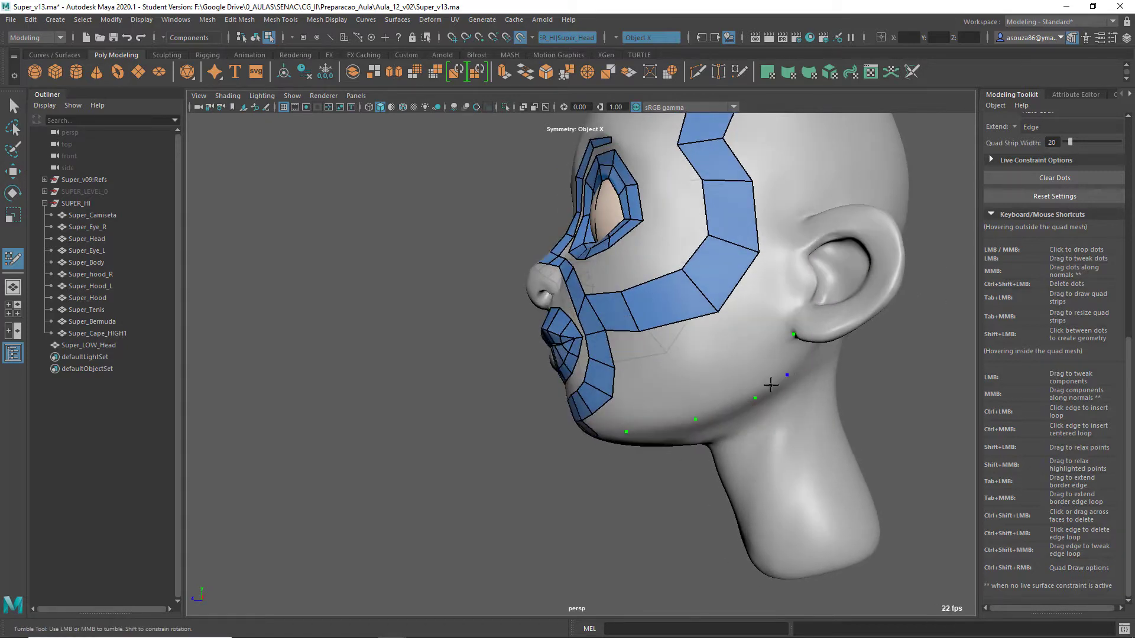
{"action": "left_click", "coordinate": [725, 374]}
{"action": "left_click", "coordinate": [750, 378], "text": "shift"}
{"action": "left_click", "coordinate": [760, 328]}
{"action": "left_click", "coordinate": [772, 358], "text": "shift"}
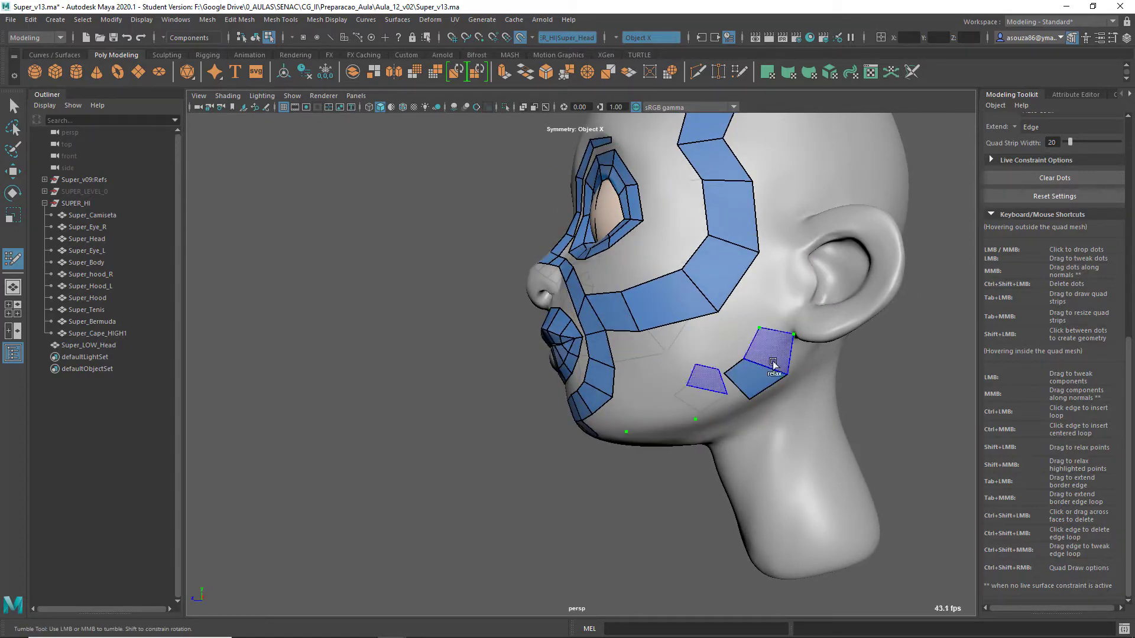
Step: Place dots along the lower cheek and fill quads joining the jaw strip to the outer mouth loop at the chin
{"action": "left_click", "coordinate": [693, 387]}
{"action": "left_click", "coordinate": [629, 401]}
{"action": "left_click", "coordinate": [665, 407], "text": "shift"}
{"action": "left_click", "coordinate": [723, 392], "text": "shift"}
{"action": "left_click_drag", "start_coordinate": [725, 391], "coordinate": [677, 433], "text": "alt"}
{"action": "left_click", "coordinate": [742, 408]}
{"action": "left_click", "coordinate": [726, 403], "text": "shift"}
{"action": "left_click", "coordinate": [769, 399], "text": "shift"}
Step: Place dots in front of the ear and fill quads extending the jaw strip up toward the top of the ear
{"action": "middle_click_drag", "start_coordinate": [740, 303], "coordinate": [693, 364], "text": "alt"}
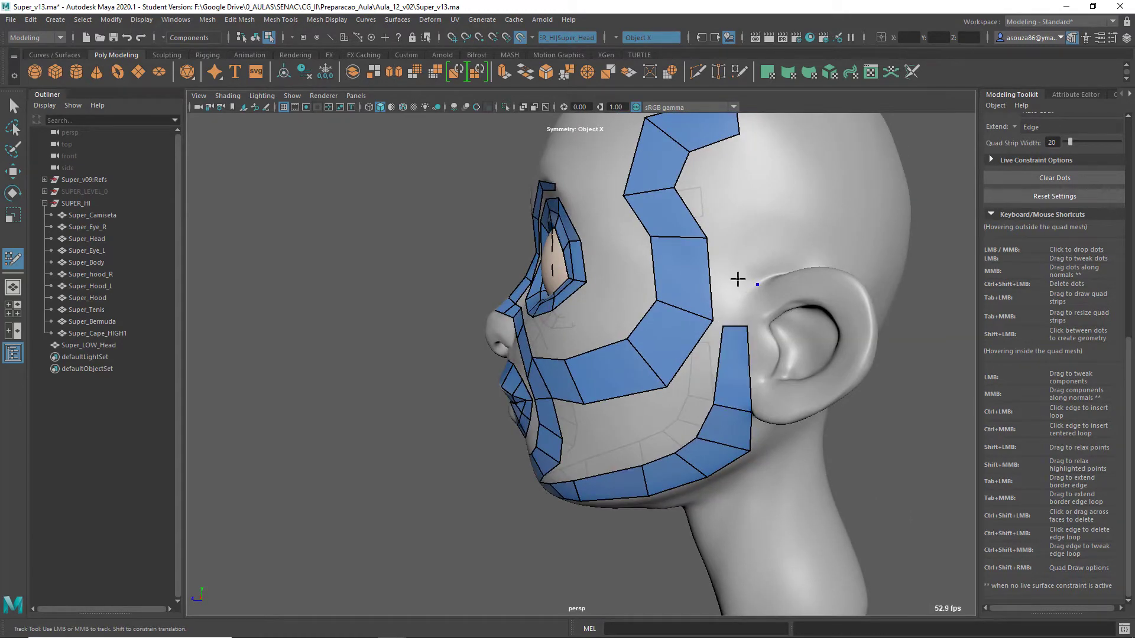
{"action": "left_click_drag", "start_coordinate": [737, 342], "coordinate": [681, 414], "text": "alt"}
{"action": "right_click_drag", "start_coordinate": [681, 414], "coordinate": [730, 437], "text": "alt"}
{"action": "left_click", "coordinate": [738, 464]}
{"action": "left_click", "coordinate": [717, 461], "text": "shift"}
{"action": "left_click_drag", "start_coordinate": [717, 461], "coordinate": [718, 379], "text": "alt"}
{"action": "right_click_drag", "start_coordinate": [718, 378], "coordinate": [693, 349], "text": "alt"}
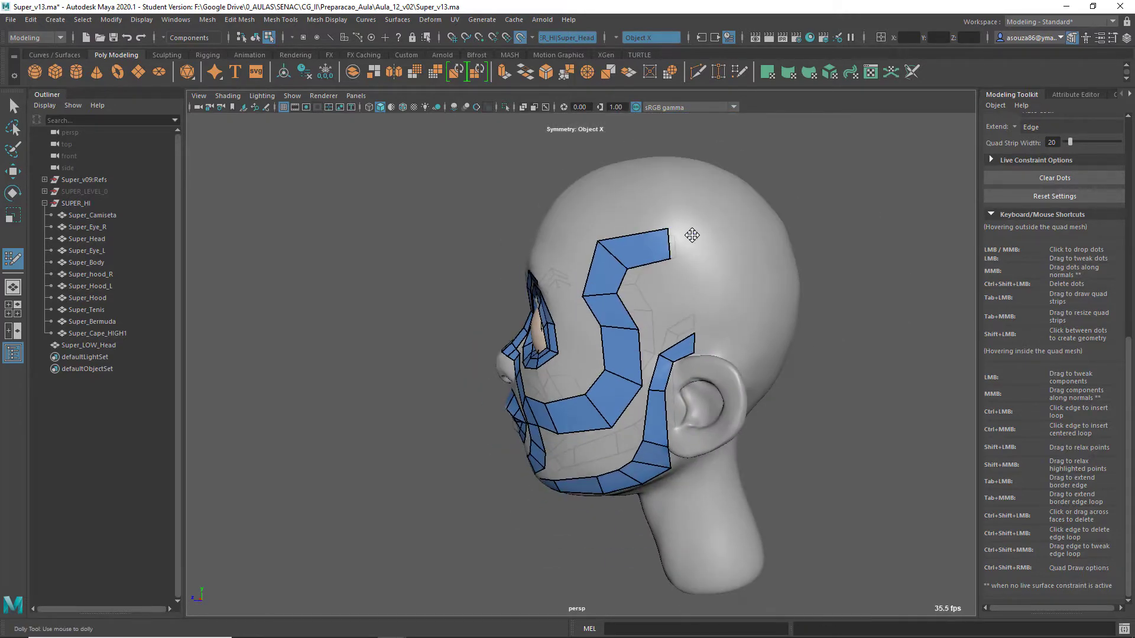
Step: Place dots behind the ear and fill the quad beneath the earlobe connected to the jaw strip
{"action": "left_click_drag", "start_coordinate": [693, 260], "coordinate": [711, 349], "text": "alt"}
{"action": "left_click_drag", "start_coordinate": [720, 461], "coordinate": [585, 357], "text": "alt"}
{"action": "right_click_drag", "start_coordinate": [585, 358], "coordinate": [609, 365], "text": "alt"}
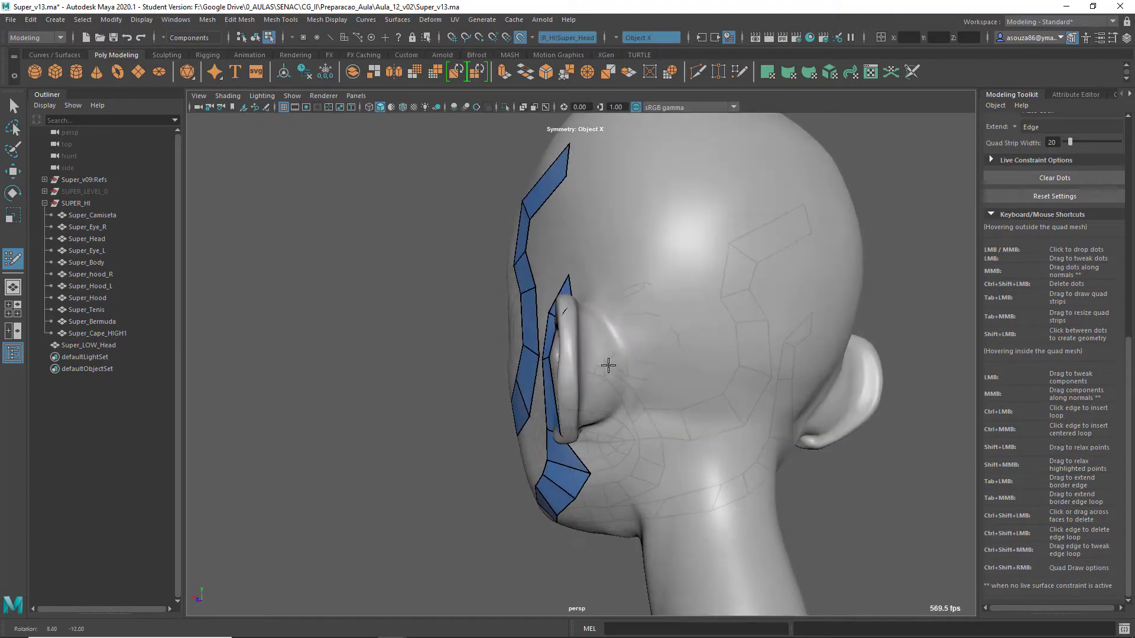
{"action": "left_click_drag", "start_coordinate": [600, 284], "coordinate": [692, 357], "text": "alt"}
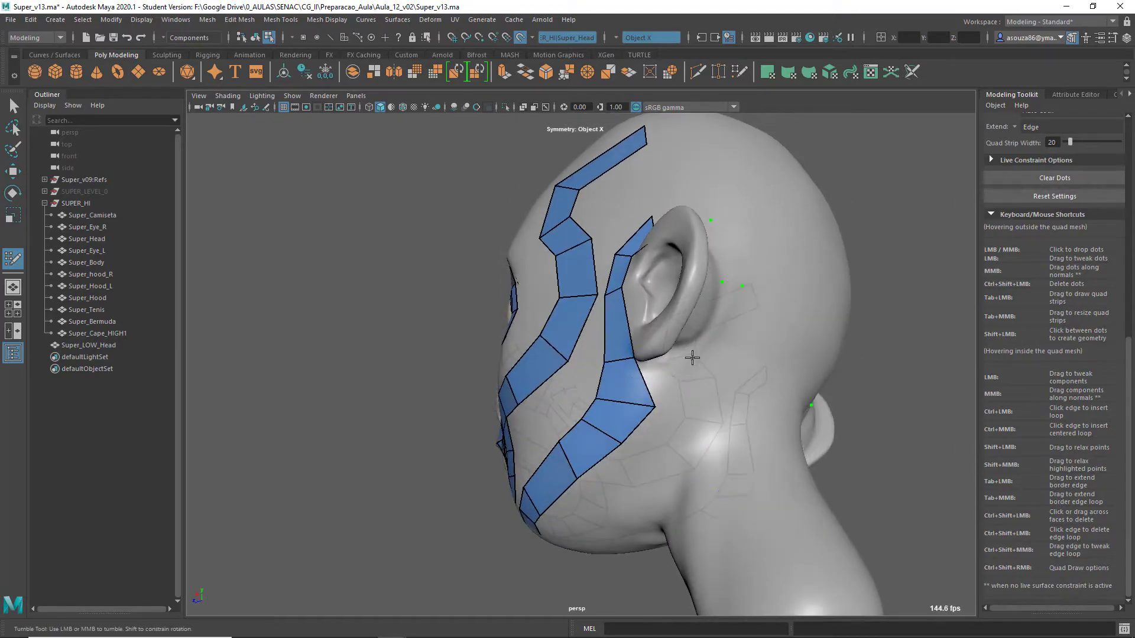
{"action": "left_click", "coordinate": [688, 380]}
{"action": "left_click_drag", "start_coordinate": [662, 394], "coordinate": [679, 388], "text": "alt"}
{"action": "right_click_drag", "start_coordinate": [679, 388], "coordinate": [694, 428], "text": "alt"}
{"action": "left_click_drag", "start_coordinate": [691, 431], "coordinate": [627, 379], "text": "alt"}
{"action": "middle_click_drag", "start_coordinate": [626, 379], "coordinate": [502, 375], "text": "alt"}
{"action": "right_click_drag", "start_coordinate": [503, 375], "coordinate": [562, 367], "text": "alt"}
{"action": "left_click", "coordinate": [666, 339], "text": "shift"}
{"action": "left_click_drag", "start_coordinate": [496, 366], "coordinate": [450, 384], "text": "alt"}
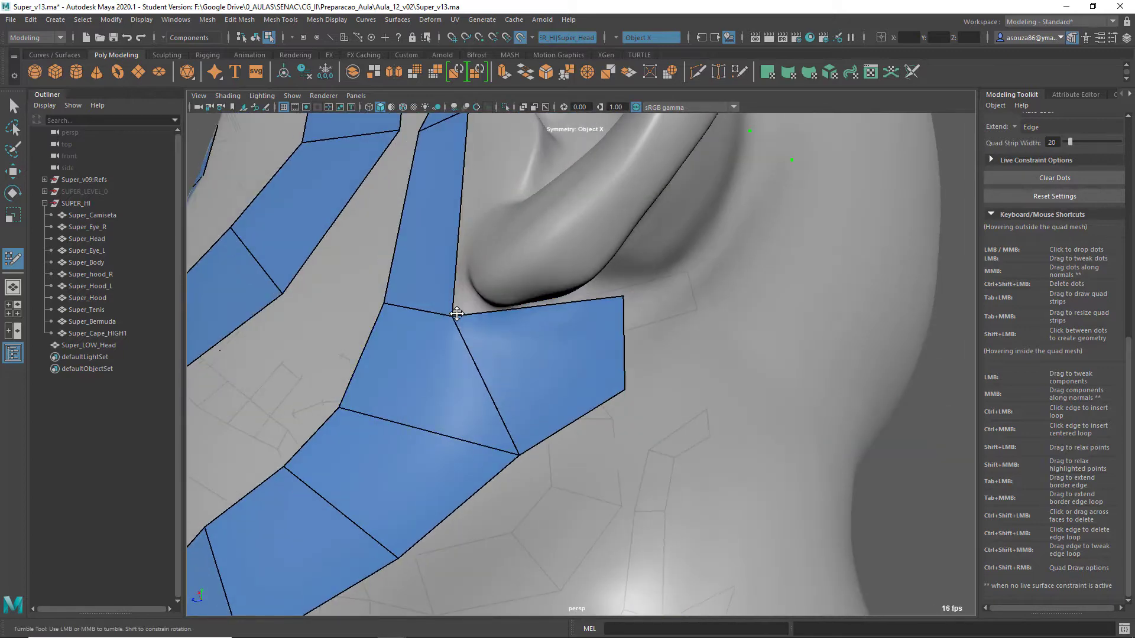
Step: Fill the remaining quads behind and above the ear to close the ring around it
{"action": "left_click_drag", "start_coordinate": [535, 415], "coordinate": [467, 390], "text": "alt"}
{"action": "right_click_drag", "start_coordinate": [514, 366], "coordinate": [489, 342], "text": "alt"}
{"action": "left_click", "coordinate": [488, 336], "text": "shift"}
{"action": "left_click_drag", "start_coordinate": [489, 340], "coordinate": [509, 392], "text": "alt"}
{"action": "left_click", "coordinate": [484, 366], "text": "shift"}
{"action": "left_click", "coordinate": [408, 284], "text": "shift"}
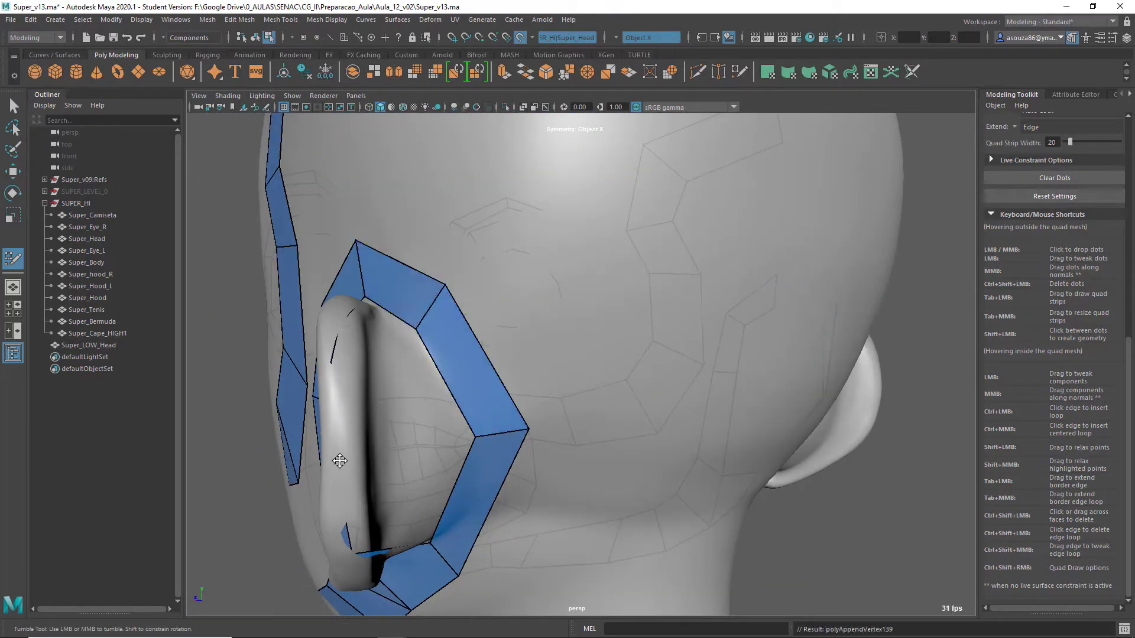
Step: Place dots around the nostril and fill three quads arching over its opening
{"action": "right_click_drag", "start_coordinate": [339, 461], "coordinate": [295, 480], "text": "alt"}
{"action": "left_click_drag", "start_coordinate": [390, 484], "coordinate": [461, 440], "text": "alt"}
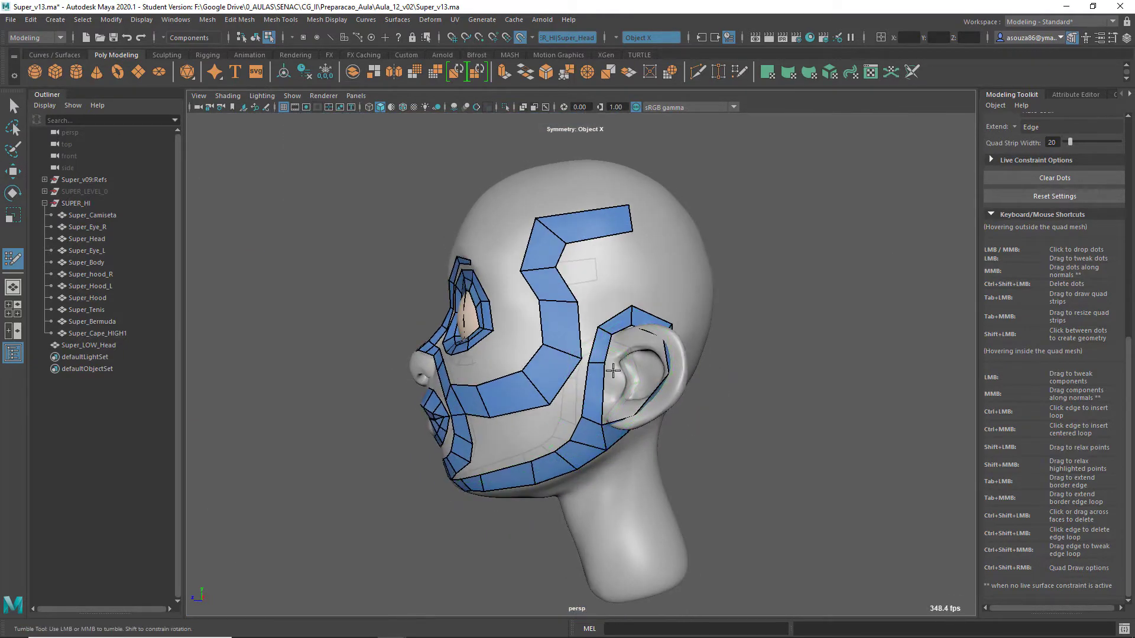
{"action": "left_click_drag", "start_coordinate": [604, 334], "coordinate": [662, 340], "text": "alt"}
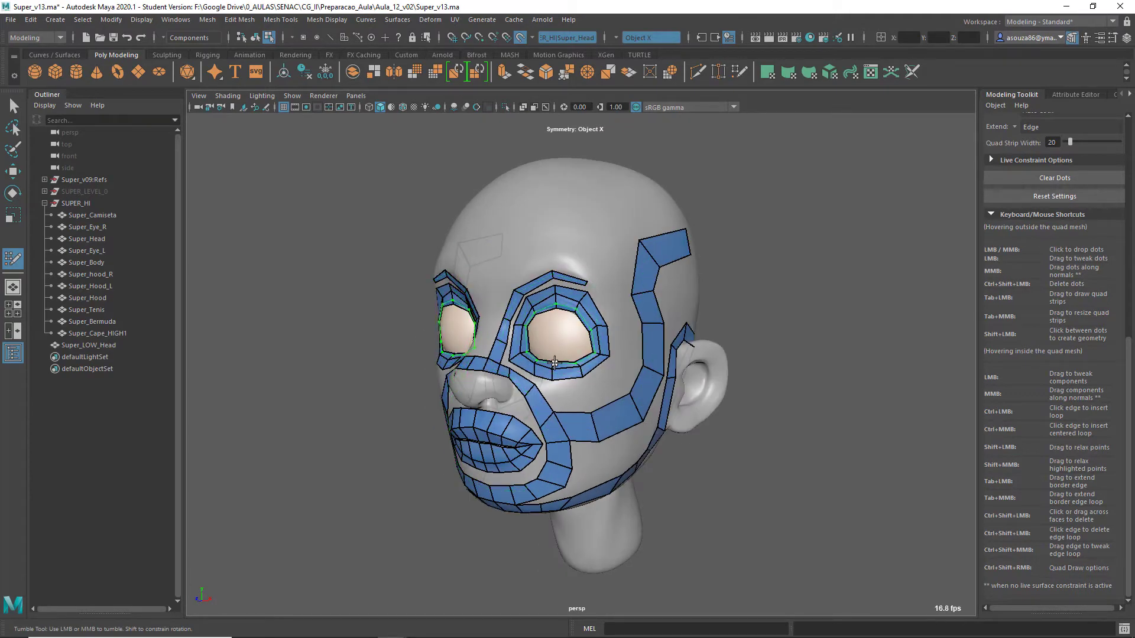
{"action": "left_click_drag", "start_coordinate": [647, 399], "coordinate": [662, 402], "text": "alt"}
{"action": "left_click_drag", "start_coordinate": [540, 376], "coordinate": [537, 338], "text": "alt"}
{"action": "right_click_drag", "start_coordinate": [537, 339], "coordinate": [561, 369], "text": "alt"}
{"action": "middle_click_drag", "start_coordinate": [560, 369], "coordinate": [569, 443], "text": "alt"}
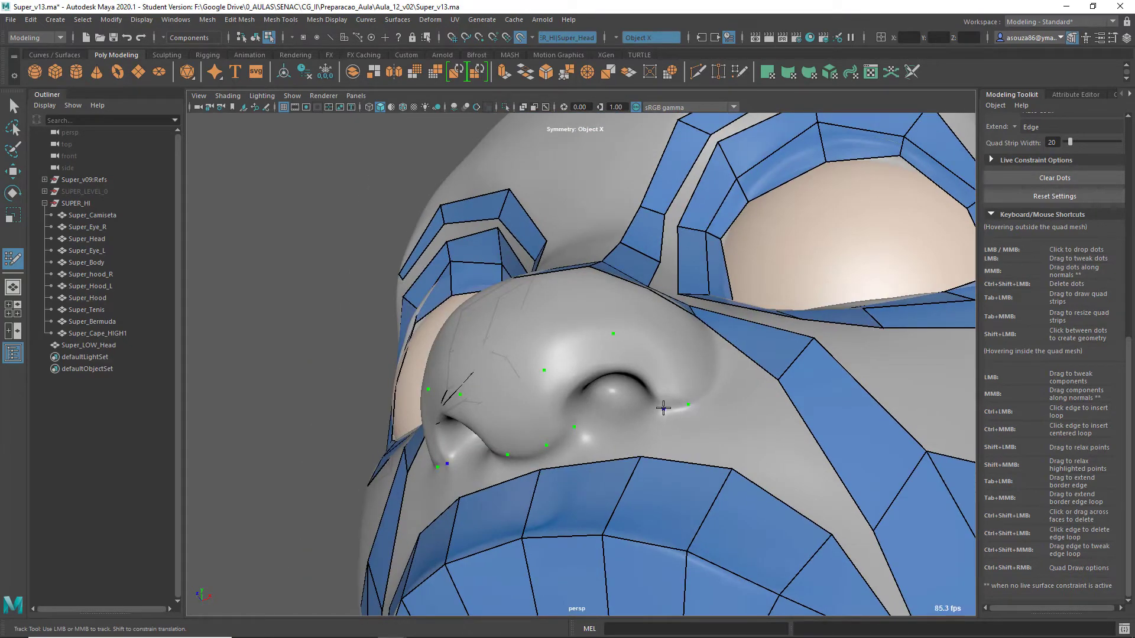
{"action": "left_click", "coordinate": [571, 384]}
{"action": "left_click", "coordinate": [562, 415], "text": "shift"}
{"action": "left_click", "coordinate": [585, 369], "text": "shift"}
{"action": "left_click", "coordinate": [654, 375], "text": "shift"}
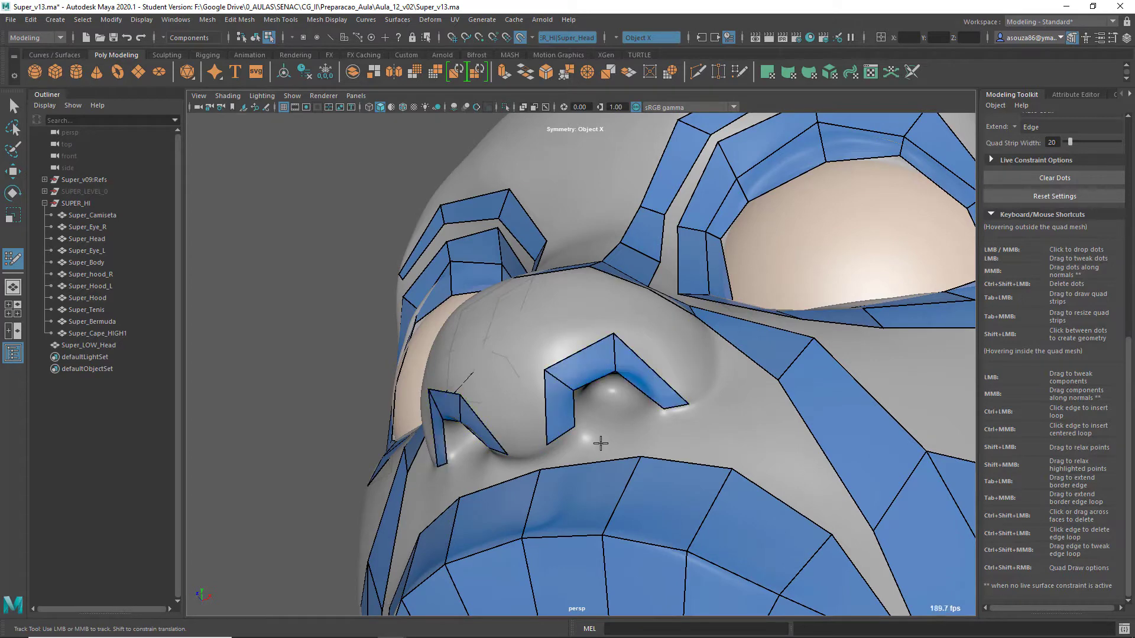
Step: Insert an edge loop in the nostril strip, round out its points, and fill the underside to close the ring
{"action": "left_click_drag", "start_coordinate": [600, 441], "coordinate": [602, 458], "text": "alt"}
{"action": "right_click_drag", "start_coordinate": [601, 458], "coordinate": [618, 473], "text": "alt"}
{"action": "middle_click_drag", "start_coordinate": [618, 473], "coordinate": [607, 455], "text": "alt"}
{"action": "left_click_drag", "start_coordinate": [599, 275], "coordinate": [600, 266]}
{"action": "left_click", "coordinate": [660, 328], "text": "ctrl"}
{"action": "left_click_drag", "start_coordinate": [676, 307], "coordinate": [704, 293]}
{"action": "left_click_drag", "start_coordinate": [652, 339], "coordinate": [656, 317]}
{"action": "middle_click_drag", "start_coordinate": [502, 342], "coordinate": [573, 354], "text": "alt"}
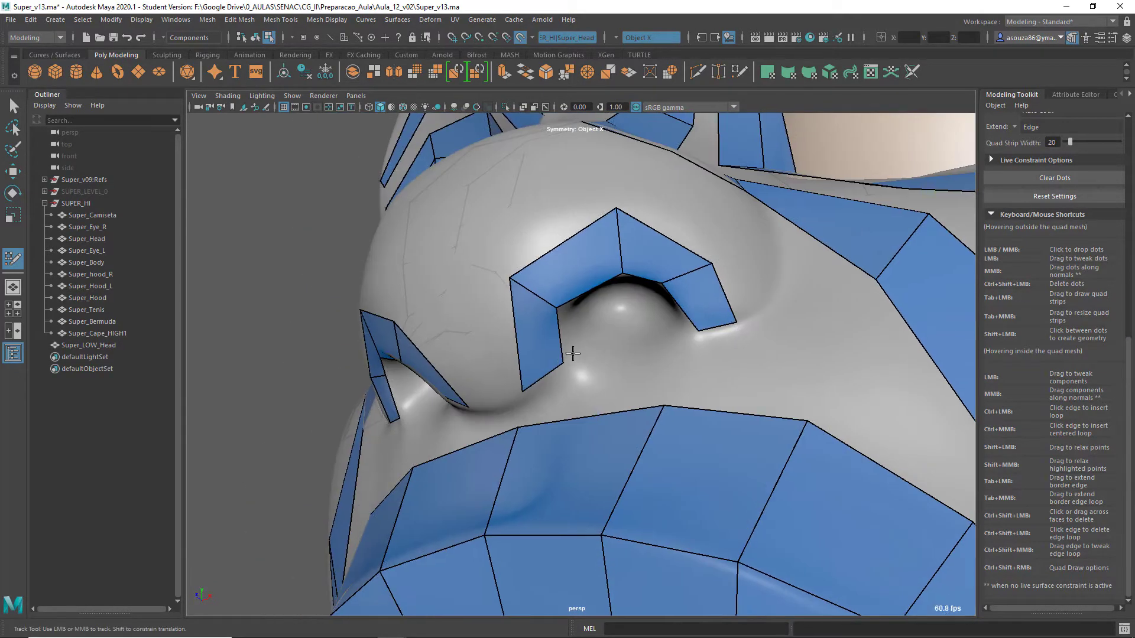
{"action": "left_click", "coordinate": [573, 383], "text": "shift"}
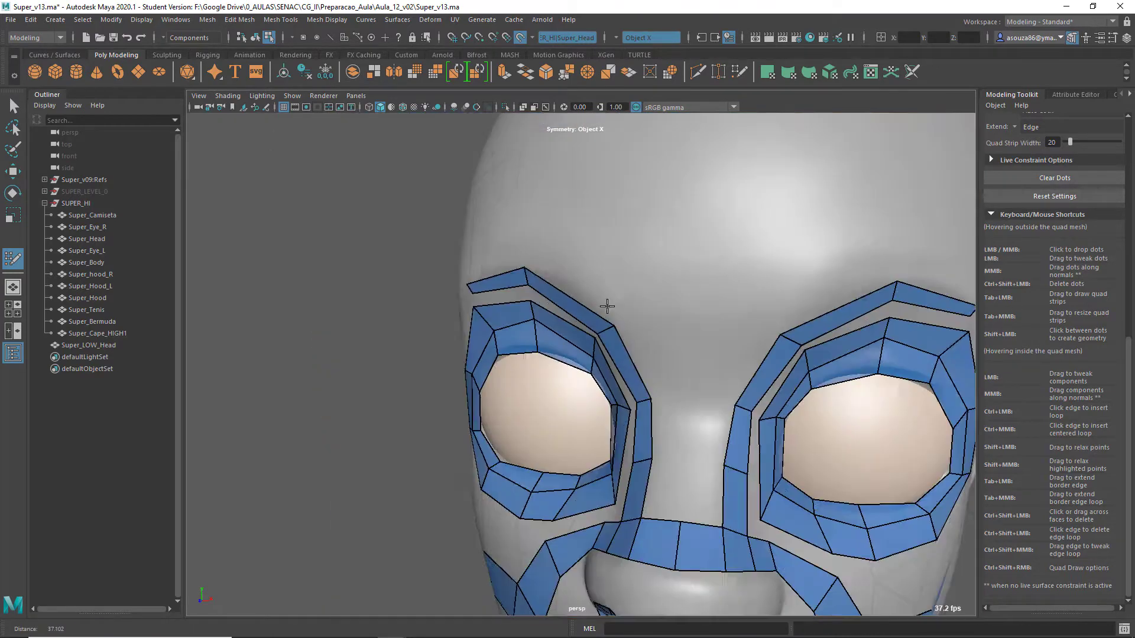
Step: Place dots on the centerline between the brows and fill mirrored quads linking the two brow strips
{"action": "left_click_drag", "start_coordinate": [607, 306], "coordinate": [591, 491], "text": "alt"}
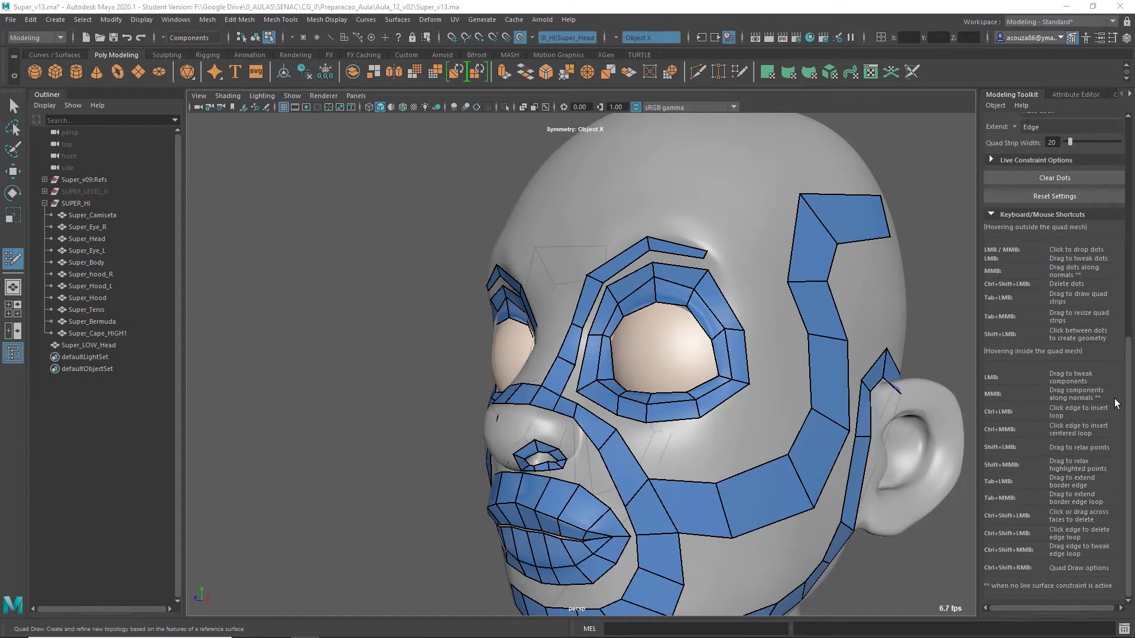
{"action": "left_click_drag", "start_coordinate": [562, 284], "coordinate": [729, 288], "text": "alt"}
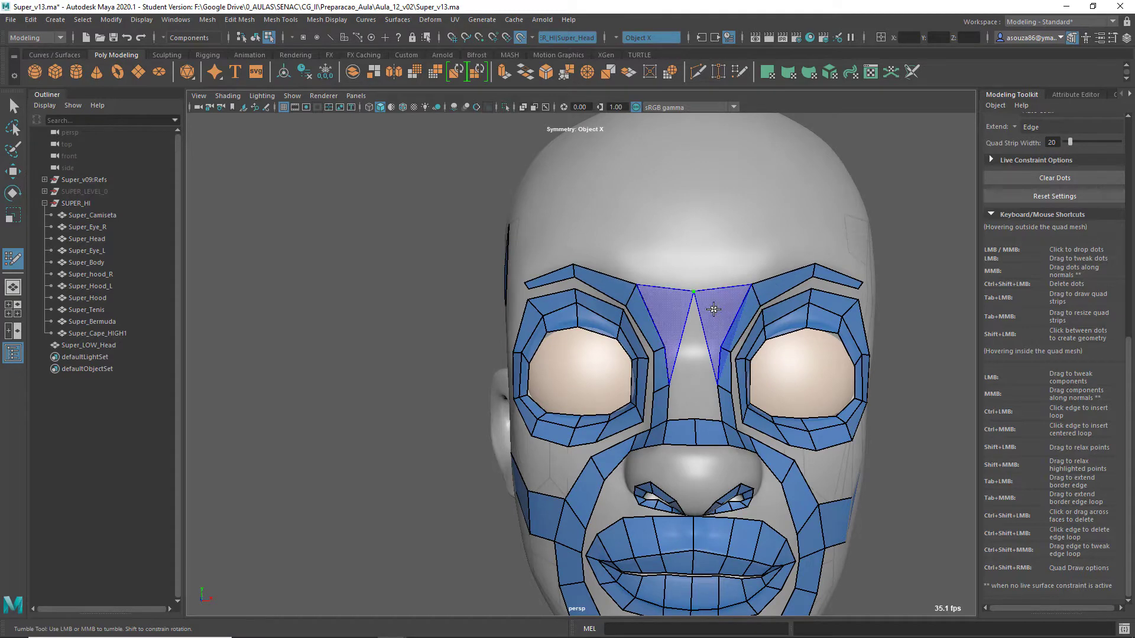
{"action": "left_click", "coordinate": [714, 314], "text": "shift"}
{"action": "left_click_drag", "start_coordinate": [713, 314], "coordinate": [607, 305], "text": "alt"}
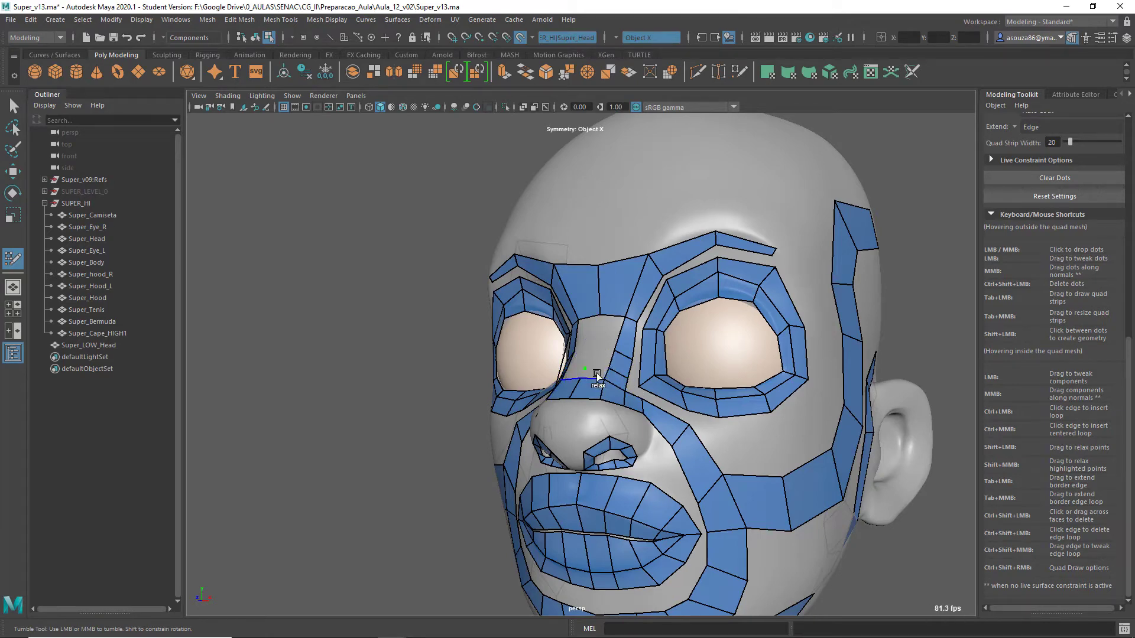
Step: Try to add an extra ring of quads below and beside the eye, attached directly to its outer loop
{"action": "left_click_drag", "start_coordinate": [633, 393], "coordinate": [660, 428], "text": "alt"}
{"action": "middle_click_drag", "start_coordinate": [621, 460], "coordinate": [632, 421], "text": "alt"}
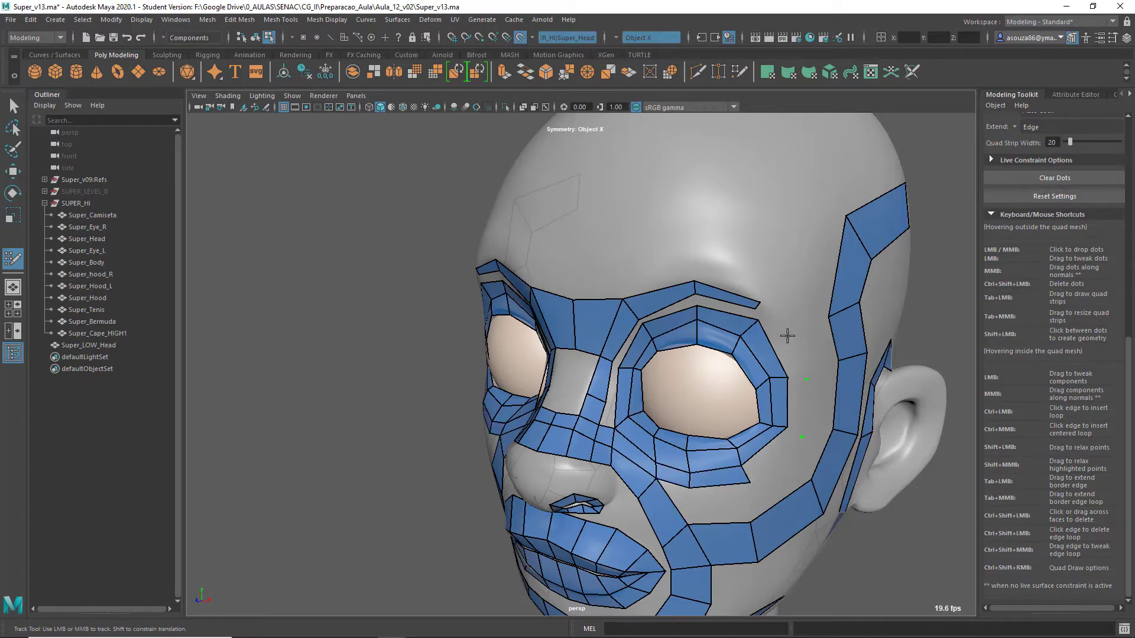
{"action": "left_click", "coordinate": [773, 455], "text": "shift"}
{"action": "left_click", "coordinate": [795, 407], "text": "shift"}
{"action": "left_click", "coordinate": [782, 324]}
{"action": "left_click", "coordinate": [783, 353], "text": "shift"}
{"action": "left_click_drag", "start_coordinate": [781, 356], "coordinate": [675, 403], "text": "alt"}
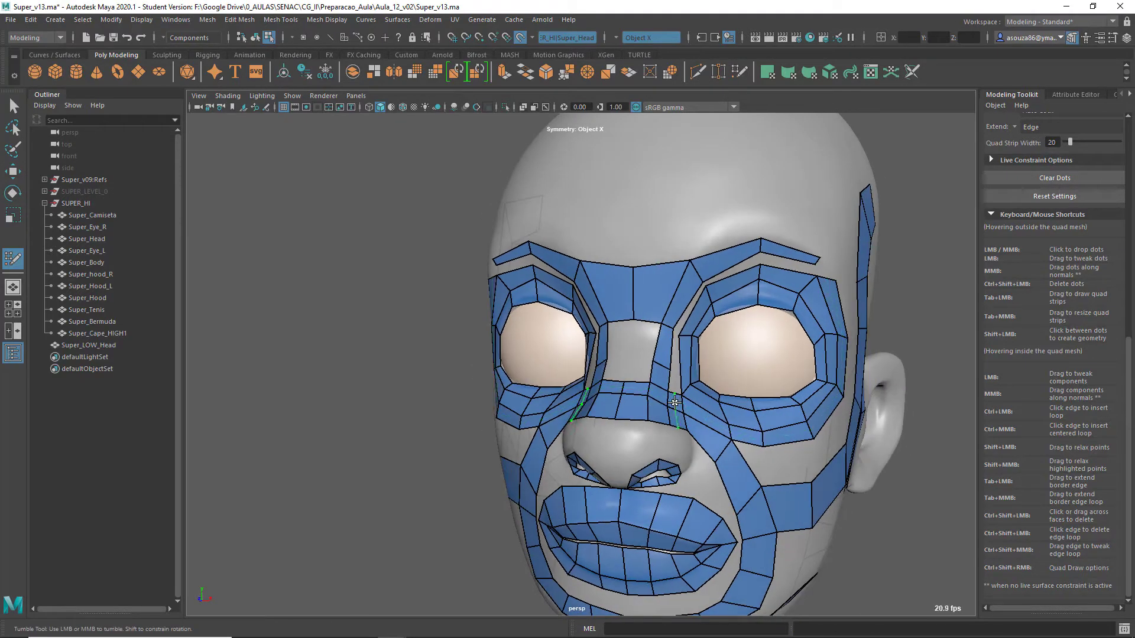
Step: Try to rebuild the upper outer quad of the extra eye ring as a shorter quad facing the temple strip
{"action": "left_click_drag", "start_coordinate": [821, 270], "coordinate": [807, 308], "text": "alt"}
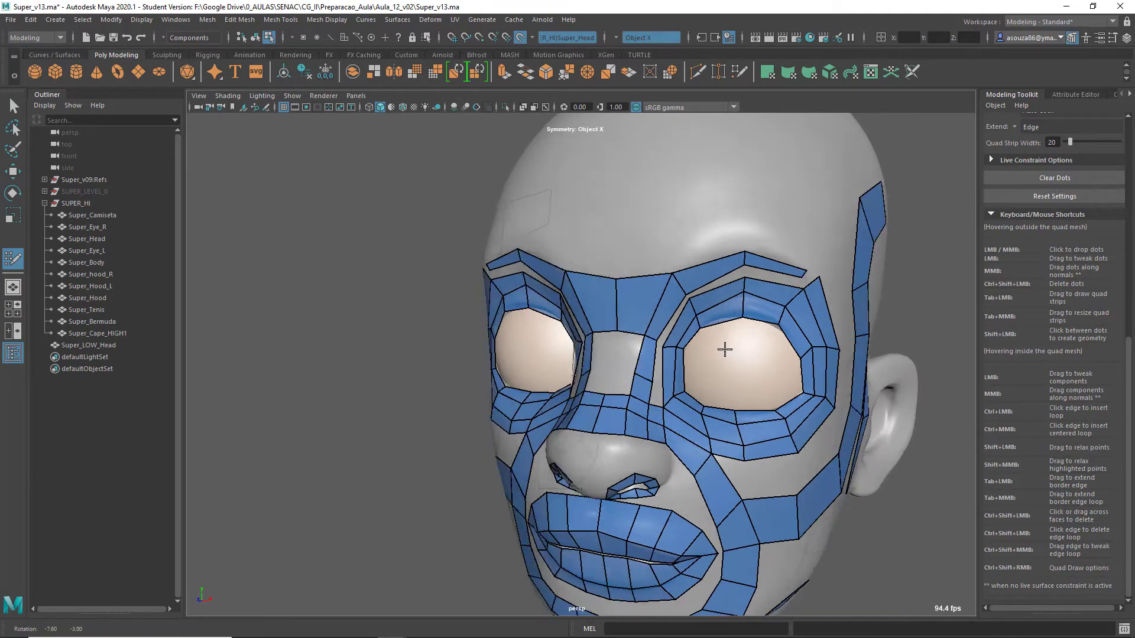
{"action": "middle_click_drag", "start_coordinate": [725, 350], "coordinate": [681, 416], "text": "alt"}
{"action": "right_click_drag", "start_coordinate": [681, 416], "coordinate": [697, 459], "text": "alt"}
{"action": "left_click_drag", "start_coordinate": [696, 458], "coordinate": [680, 467], "text": "alt"}
{"action": "middle_click_drag", "start_coordinate": [840, 337], "coordinate": [820, 368], "text": "alt"}
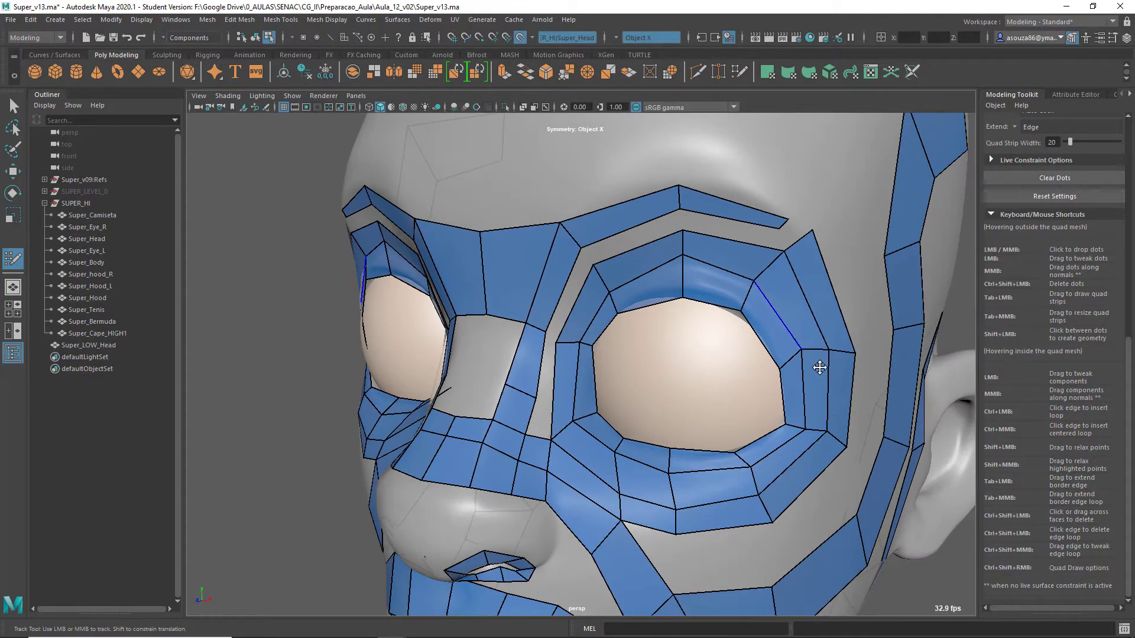
{"action": "left_click", "coordinate": [841, 327], "text": "shift"}
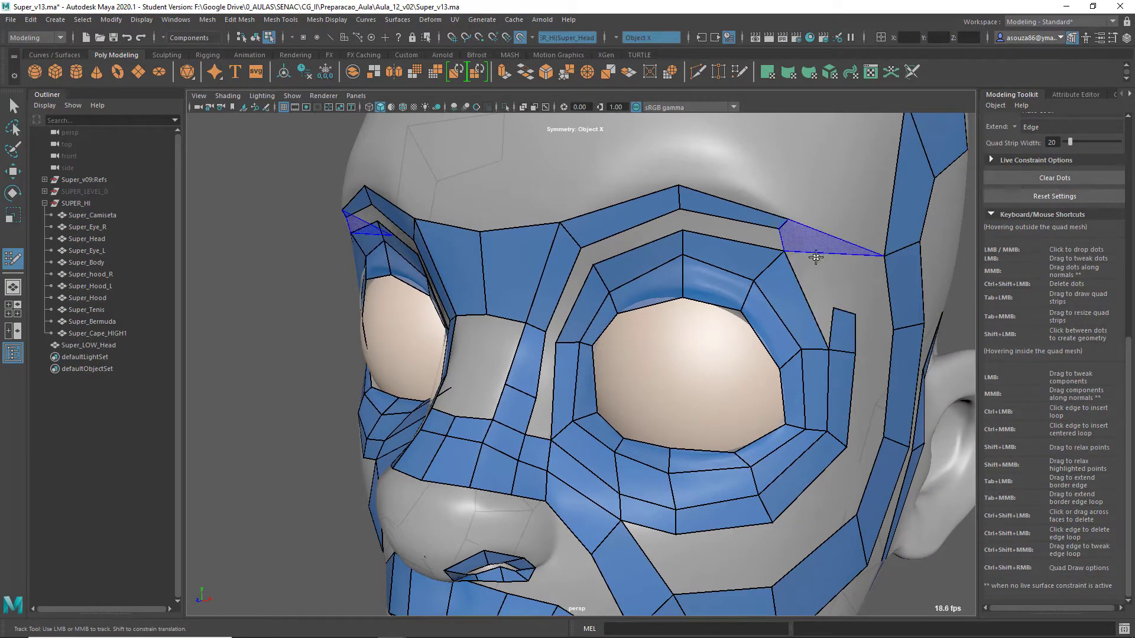
{"action": "left_click_drag", "start_coordinate": [824, 251], "coordinate": [783, 284], "text": "alt"}
{"action": "right_click_drag", "start_coordinate": [783, 319], "coordinate": [791, 360], "text": "alt"}
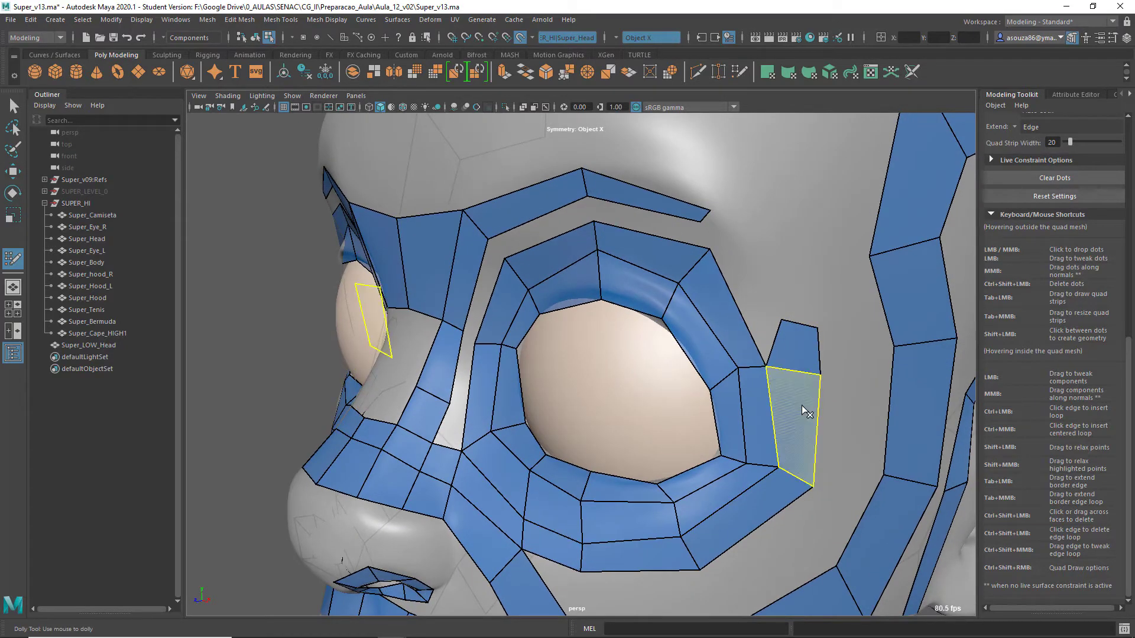
Step: Delete the extra quads around the eye's outer loop and pull the loop's lower points closer to the eye
{"action": "mouse_move", "coordinate": [780, 408]}
{"action": "left_mouse_down", "text": "ctrl+shift"}
{"action": "mouse_move", "coordinate": [722, 544]}
{"action": "mouse_move", "coordinate": [591, 552]}
{"action": "left_mouse_up", "text": "ctrl+shift"}
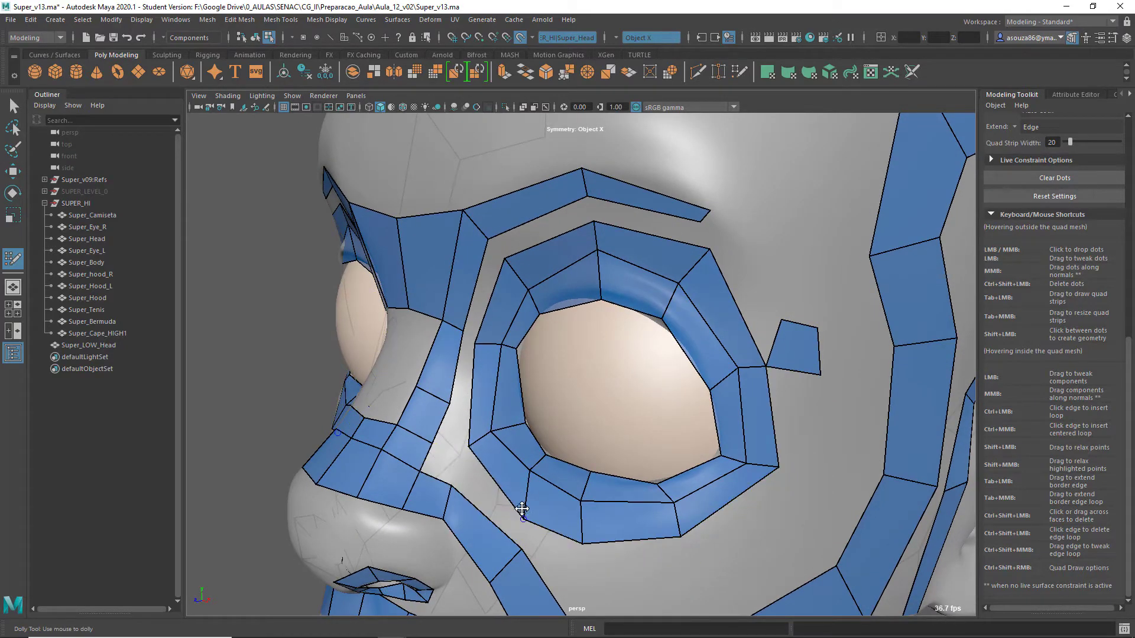
{"action": "left_click_drag", "start_coordinate": [522, 509], "coordinate": [523, 498]}
{"action": "left_click_drag", "start_coordinate": [582, 543], "coordinate": [581, 529]}
{"action": "left_click", "coordinate": [806, 354], "text": "ctrl+shift"}
{"action": "left_click_drag", "start_coordinate": [681, 537], "coordinate": [690, 527]}
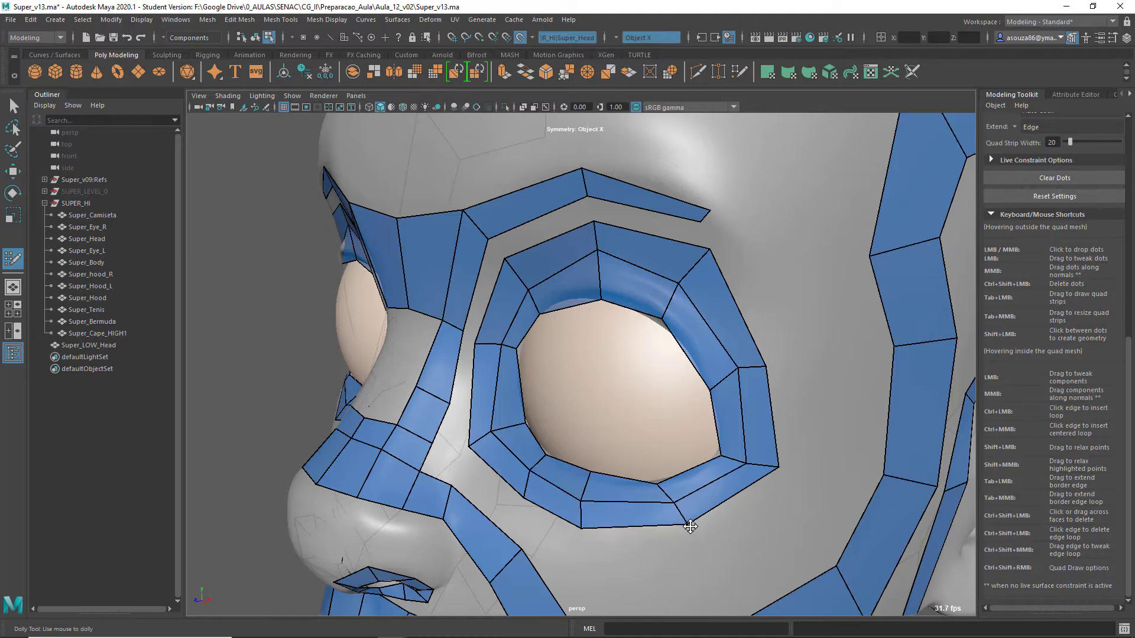
Step: Fill quads beside the nose bridge along the cheek strip and move the end point closer to the eye loop
{"action": "left_click", "coordinate": [441, 464], "text": "shift"}
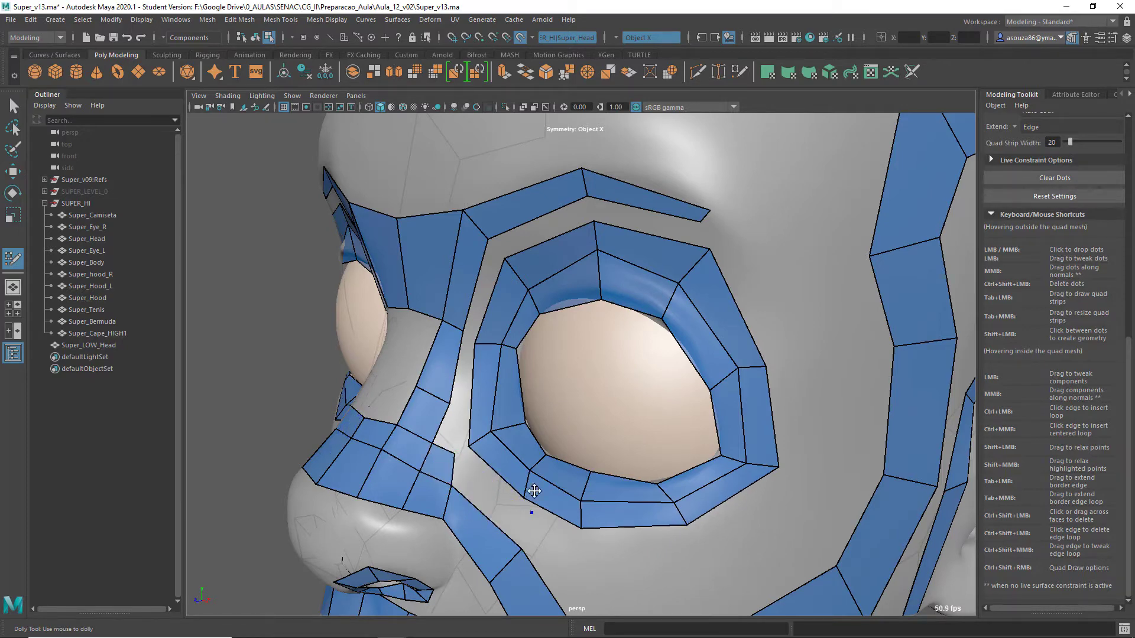
{"action": "right_click_drag", "start_coordinate": [532, 494], "coordinate": [540, 553], "text": "alt"}
{"action": "middle_click_drag", "start_coordinate": [541, 553], "coordinate": [676, 461], "text": "alt"}
{"action": "left_click", "coordinate": [656, 445], "text": "shift"}
{"action": "left_click_drag", "start_coordinate": [763, 526], "coordinate": [743, 486]}
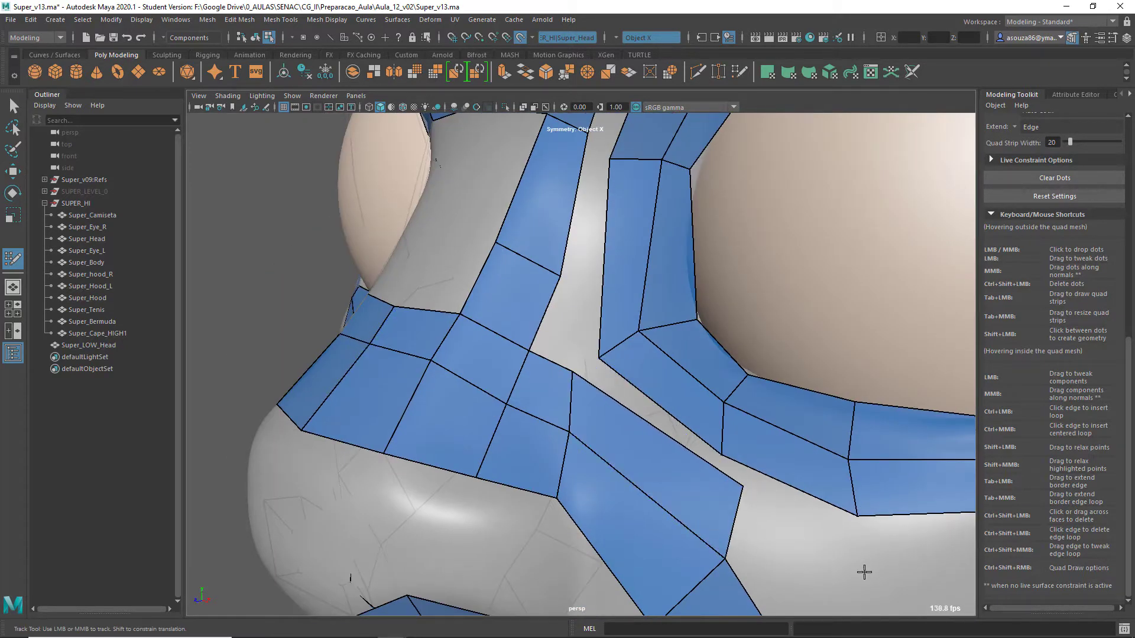
Step: Place dots beneath the eye and fill two quads continuing the strip parallel to the lower eye loop
{"action": "left_click", "coordinate": [863, 574]}
{"action": "left_click", "coordinate": [862, 536]}
{"action": "middle_click_drag", "start_coordinate": [778, 544], "coordinate": [540, 376], "text": "alt"}
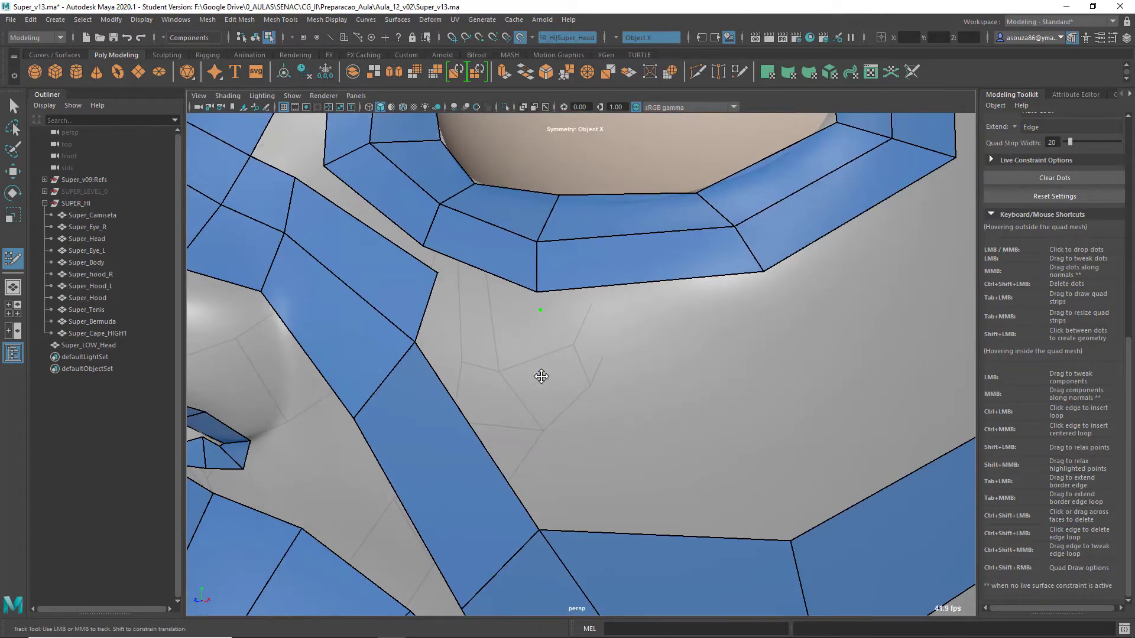
{"action": "left_click", "coordinate": [473, 349], "text": "shift"}
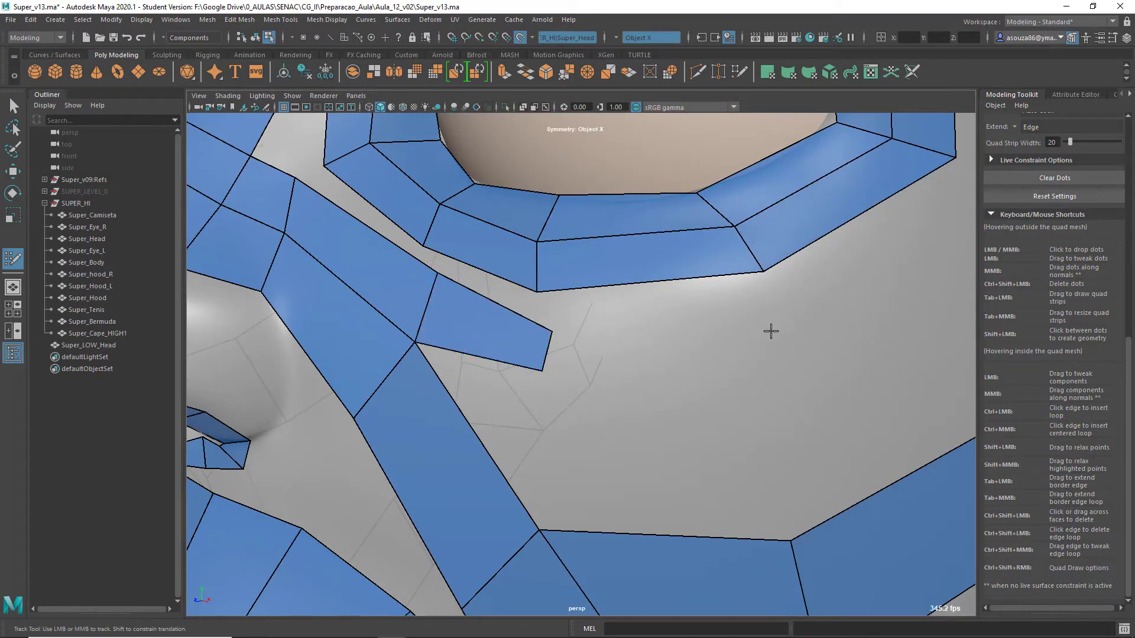
{"action": "left_click", "coordinate": [796, 346]}
{"action": "left_click", "coordinate": [774, 305]}
{"action": "left_click", "coordinate": [657, 340], "text": "shift"}
Step: Place dots at the eye's outer corner, fill the next under-eye quad and adjust its end points
{"action": "middle_click_drag", "start_coordinate": [657, 342], "coordinate": [526, 456], "text": "alt"}
{"action": "right_click_drag", "start_coordinate": [526, 455], "coordinate": [652, 361], "text": "alt"}
{"action": "left_click_drag", "start_coordinate": [636, 393], "coordinate": [686, 395], "text": "alt"}
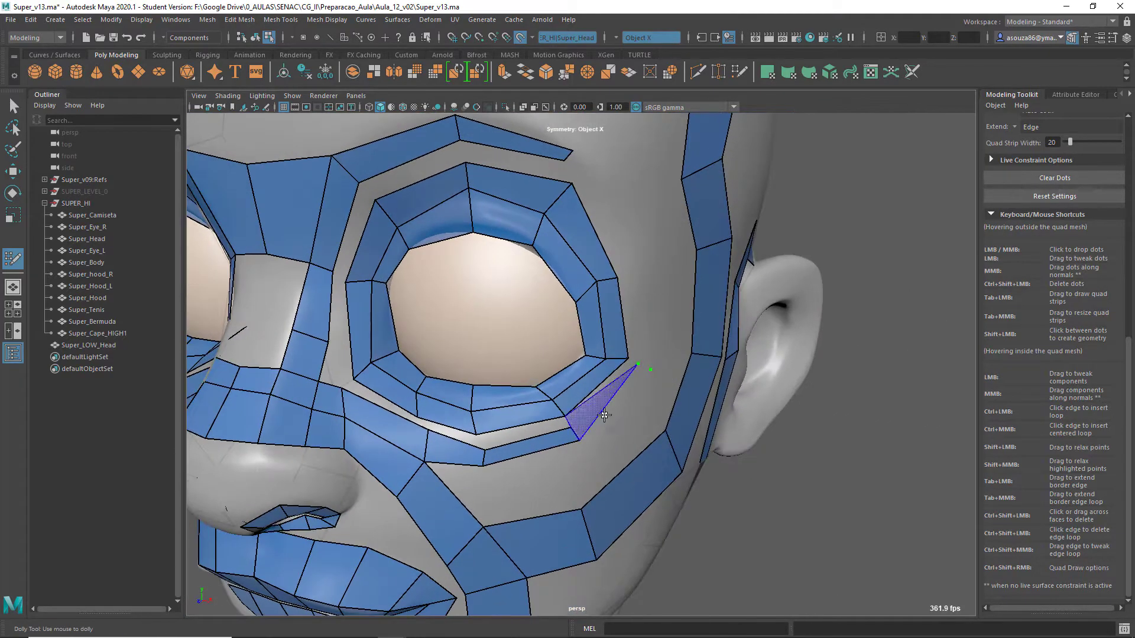
{"action": "middle_click_drag", "start_coordinate": [618, 395], "coordinate": [544, 374], "text": "alt"}
{"action": "right_click_drag", "start_coordinate": [544, 374], "coordinate": [446, 381], "text": "alt"}
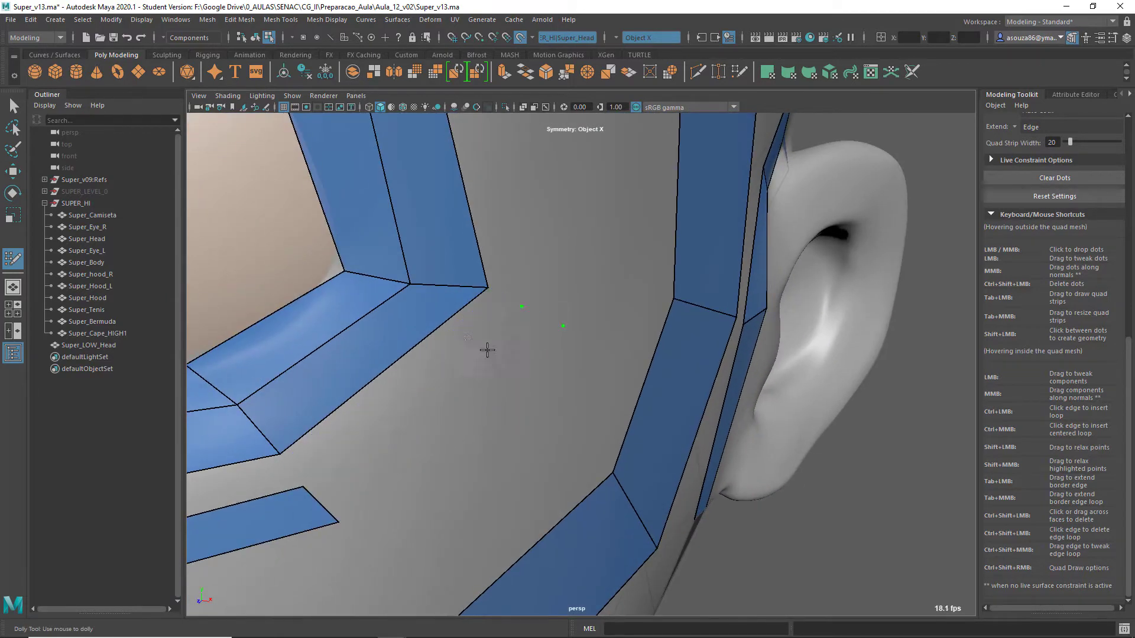
{"action": "left_click", "coordinate": [436, 395], "text": "shift"}
{"action": "left_click_drag", "start_coordinate": [558, 341], "coordinate": [585, 312]}
{"action": "left_click_drag", "start_coordinate": [465, 347], "coordinate": [496, 337]}
{"action": "middle_click_drag", "start_coordinate": [497, 337], "coordinate": [532, 441], "text": "alt"}
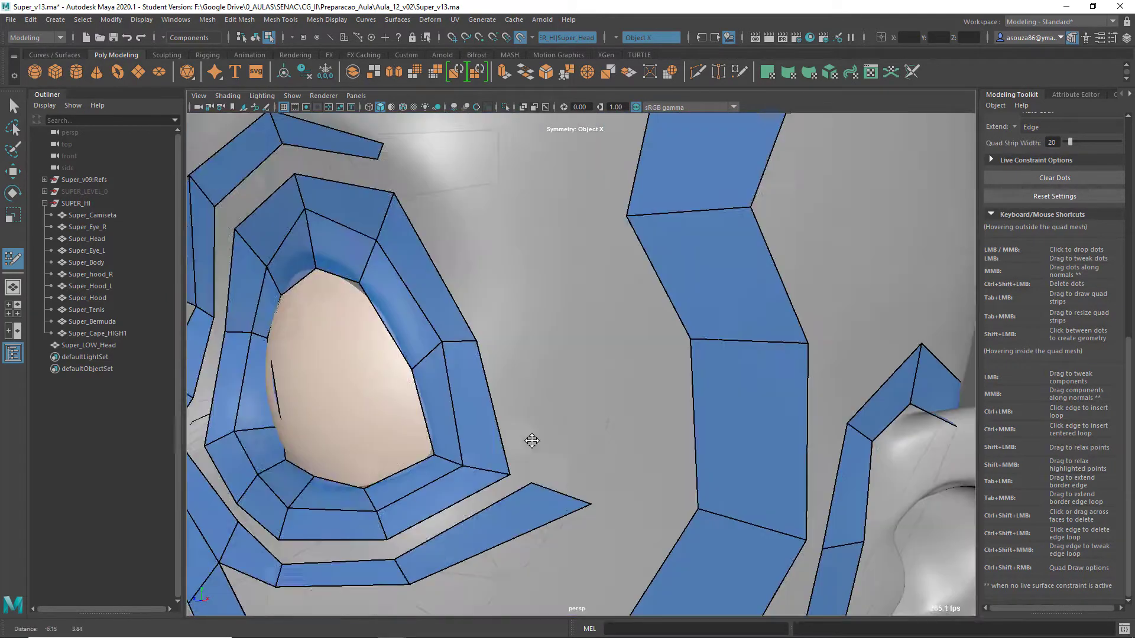
Step: Place two dots beside the eye and fill a quad extending the surrounding strip upward toward the brow
{"action": "left_click", "coordinate": [515, 332]}
{"action": "left_click", "coordinate": [566, 331]}
{"action": "left_click", "coordinate": [551, 403], "text": "shift"}
{"action": "middle_click_drag", "start_coordinate": [503, 350], "coordinate": [533, 426], "text": "alt"}
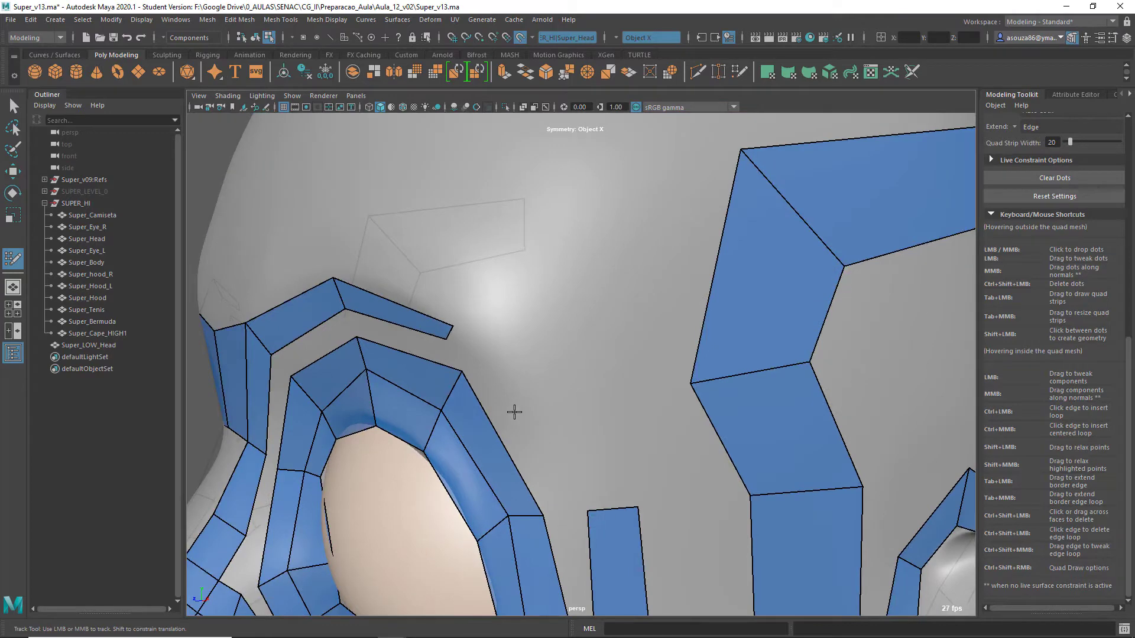
{"action": "left_click_drag", "start_coordinate": [505, 362], "coordinate": [477, 382], "text": "alt"}
{"action": "middle_click_drag", "start_coordinate": [478, 381], "coordinate": [466, 414], "text": "alt"}
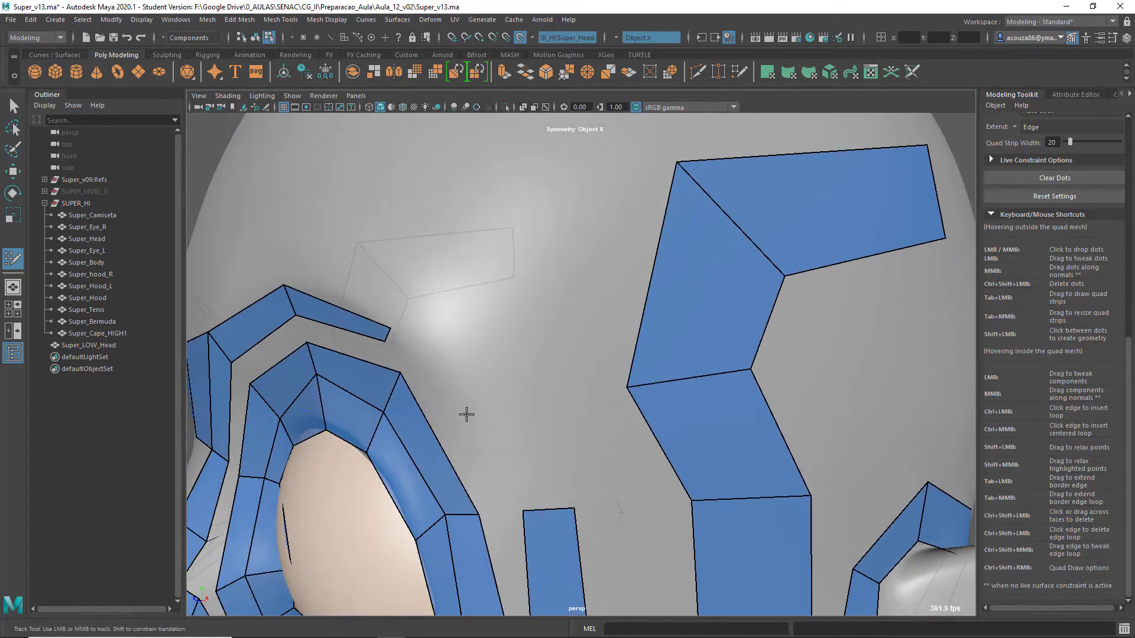
{"action": "left_click", "coordinate": [490, 360]}
{"action": "left_click", "coordinate": [498, 407], "text": "shift"}
{"action": "key", "text": "ctrl+z"}
{"action": "key", "text": "ctrl+z"}
{"action": "key", "text": "ctrl+z"}
Step: Fill the gap linking the brow strip to the outer-eye strip and move their shared corner closer to the eye loop
{"action": "right_click_drag", "start_coordinate": [420, 342], "coordinate": [668, 446], "text": "alt"}
{"action": "middle_click_drag", "start_coordinate": [668, 446], "coordinate": [633, 395], "text": "alt"}
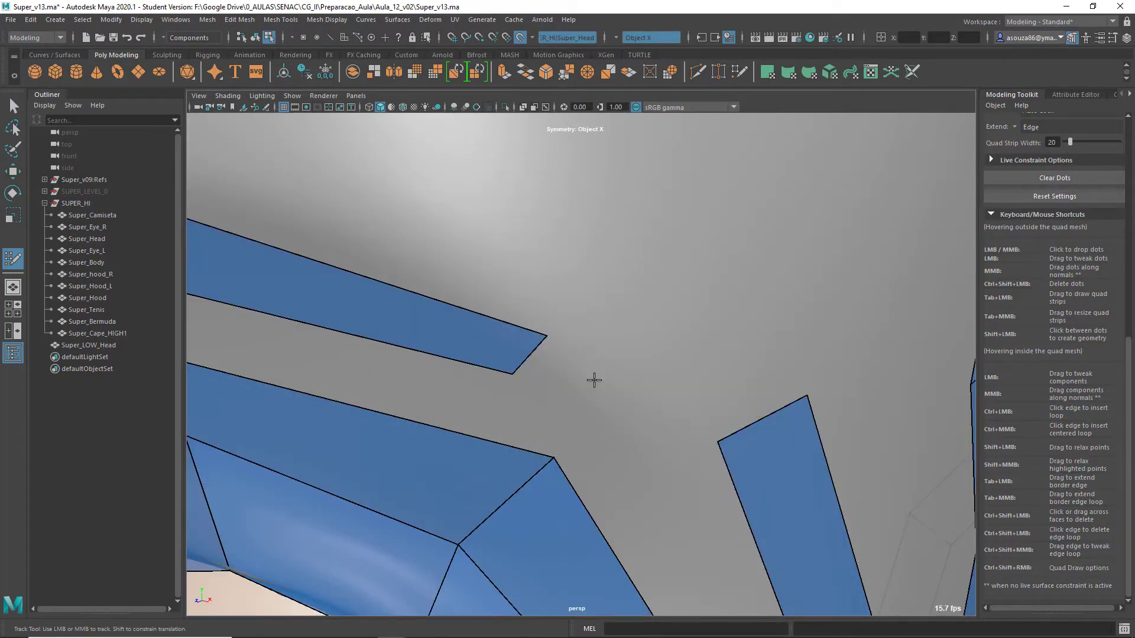
{"action": "left_click", "coordinate": [658, 374], "text": "shift"}
{"action": "right_click_drag", "start_coordinate": [659, 375], "coordinate": [615, 512], "text": "alt"}
{"action": "left_click_drag", "start_coordinate": [615, 511], "coordinate": [633, 331], "text": "alt"}
{"action": "middle_click_drag", "start_coordinate": [633, 331], "coordinate": [650, 380], "text": "alt"}
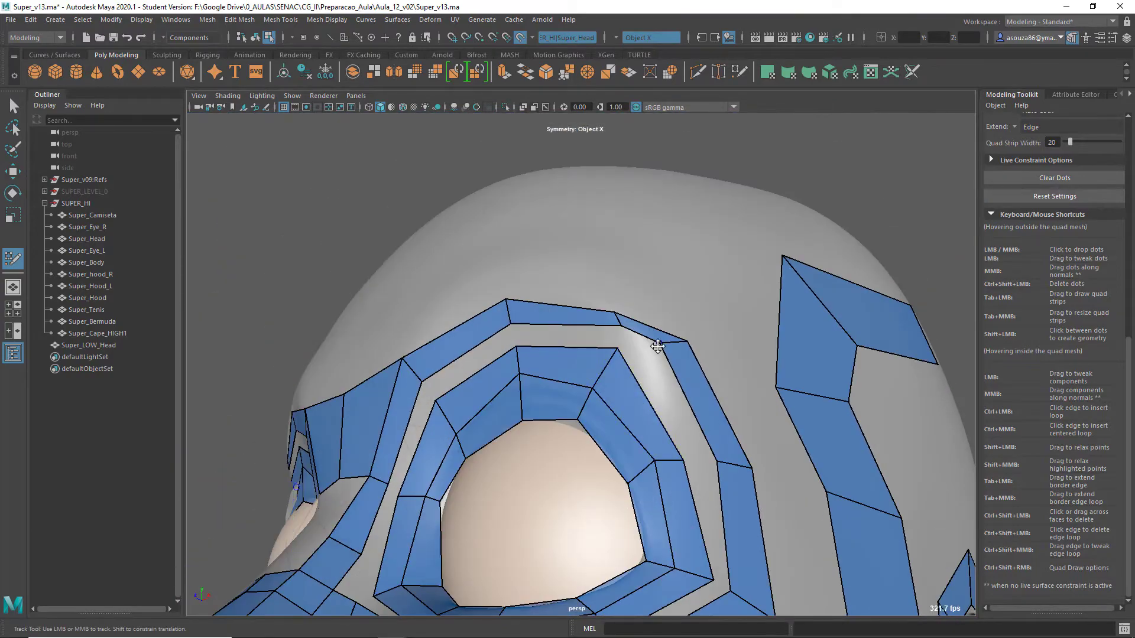
{"action": "left_click", "coordinate": [642, 373], "text": "shift"}
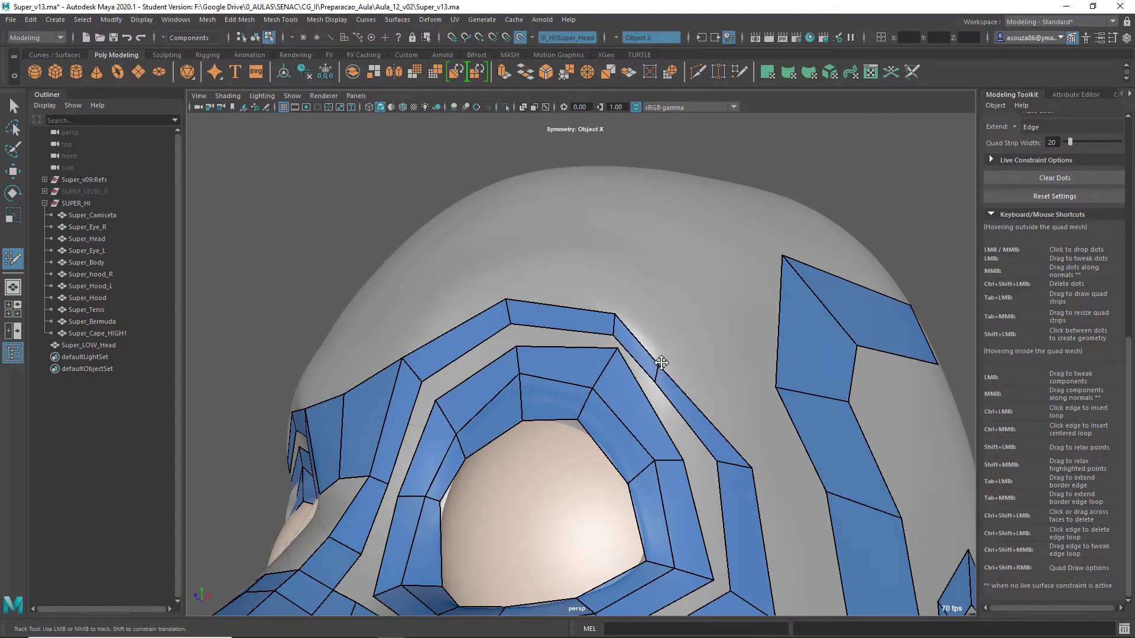
Step: Try to fill mirrored quads between the brows and across the tip of the nose
{"action": "left_click_drag", "start_coordinate": [650, 384], "coordinate": [652, 444], "text": "alt"}
{"action": "middle_click_drag", "start_coordinate": [652, 444], "coordinate": [695, 457], "text": "alt"}
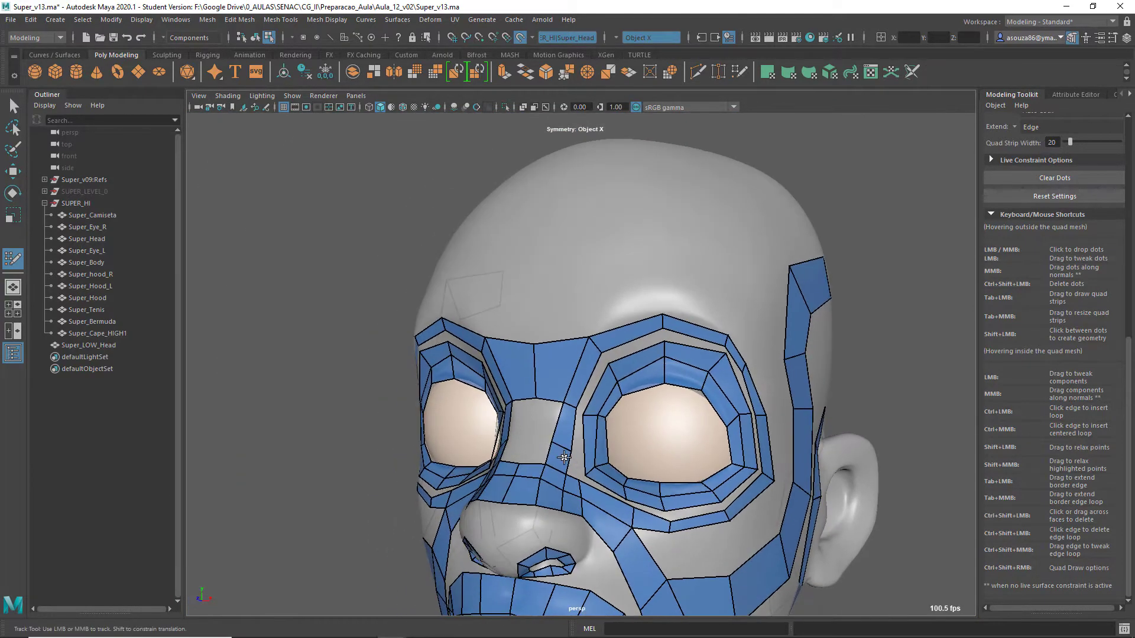
{"action": "left_click_drag", "start_coordinate": [562, 477], "coordinate": [640, 408], "text": "alt"}
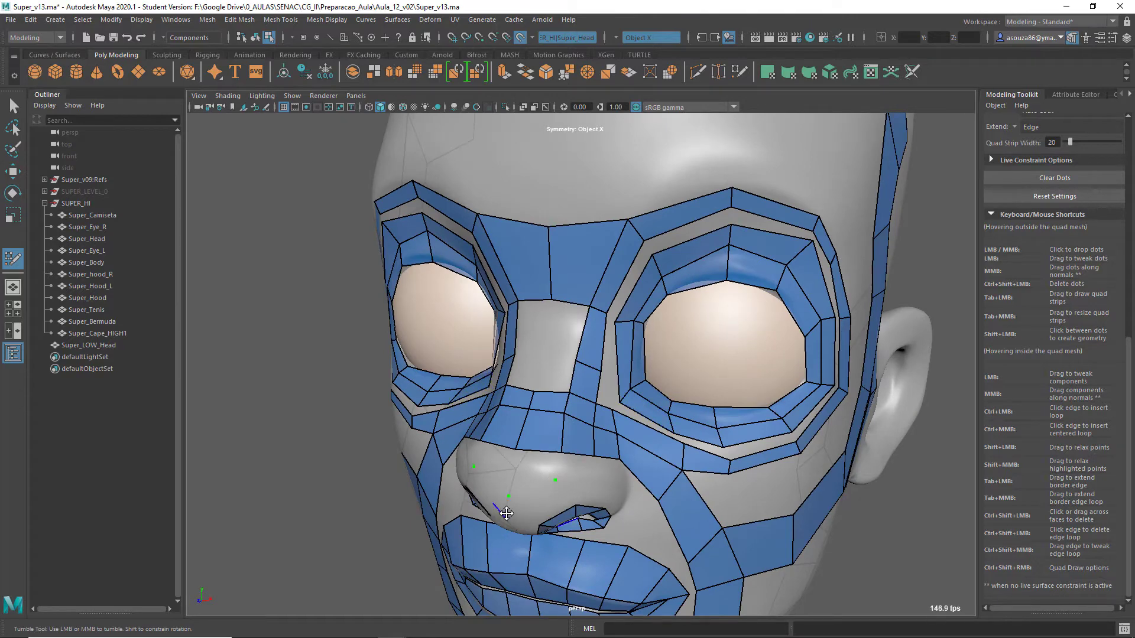
{"action": "left_click_drag", "start_coordinate": [507, 513], "coordinate": [596, 329], "text": "alt"}
{"action": "left_click", "coordinate": [617, 315], "text": "shift"}
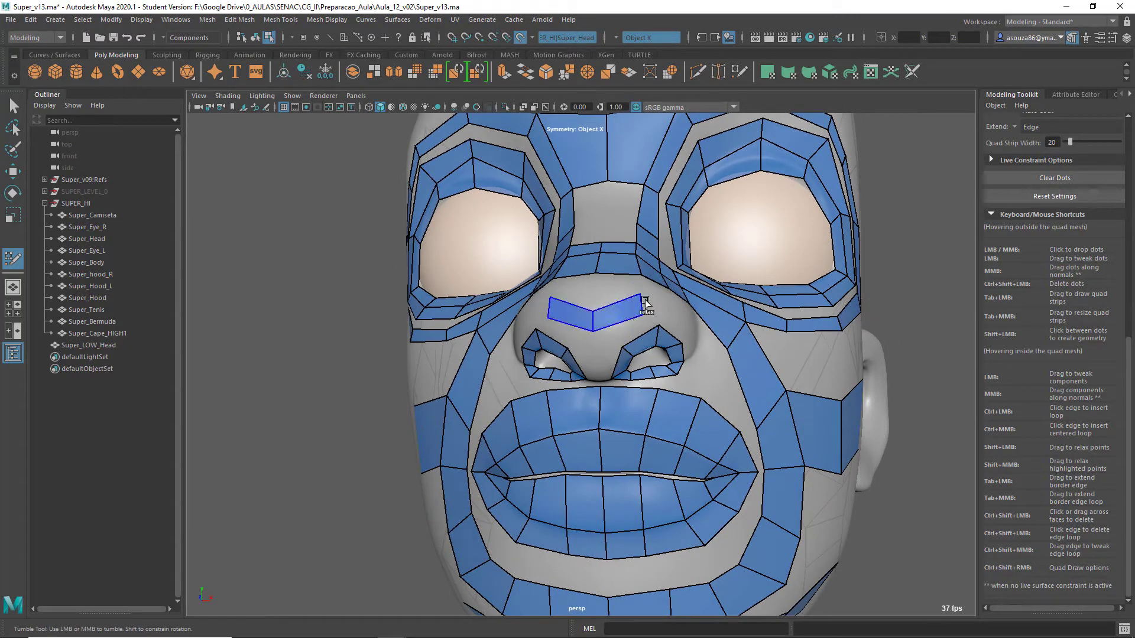
{"action": "left_click", "coordinate": [649, 298], "text": "shift"}
{"action": "left_click_drag", "start_coordinate": [651, 281], "coordinate": [539, 393], "text": "alt"}
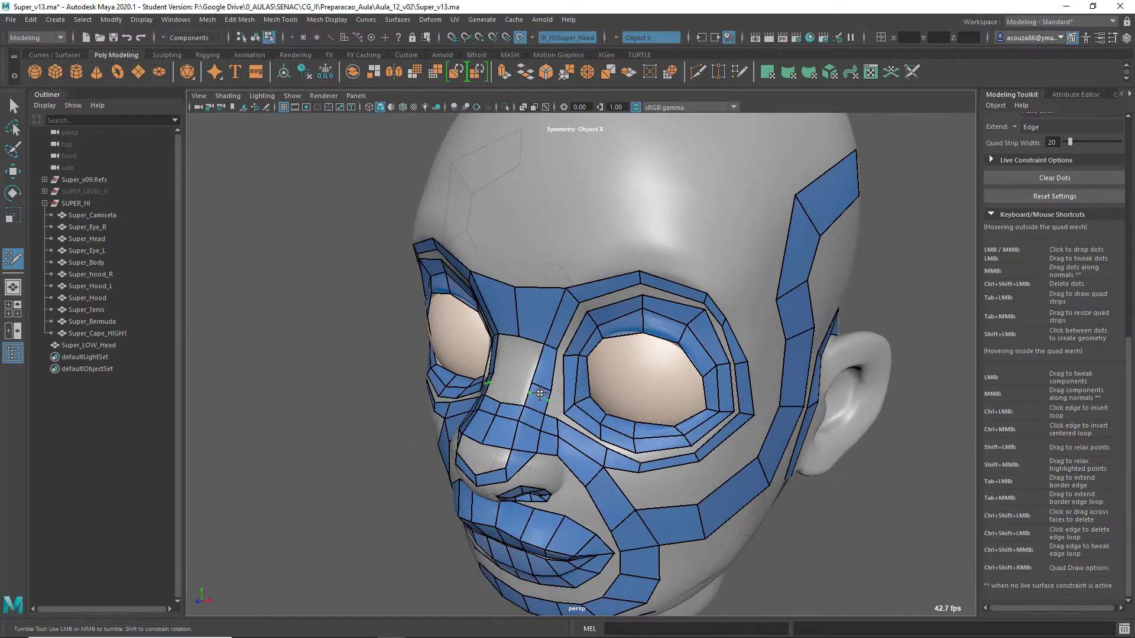
{"action": "key", "text": "ctrl+z"}
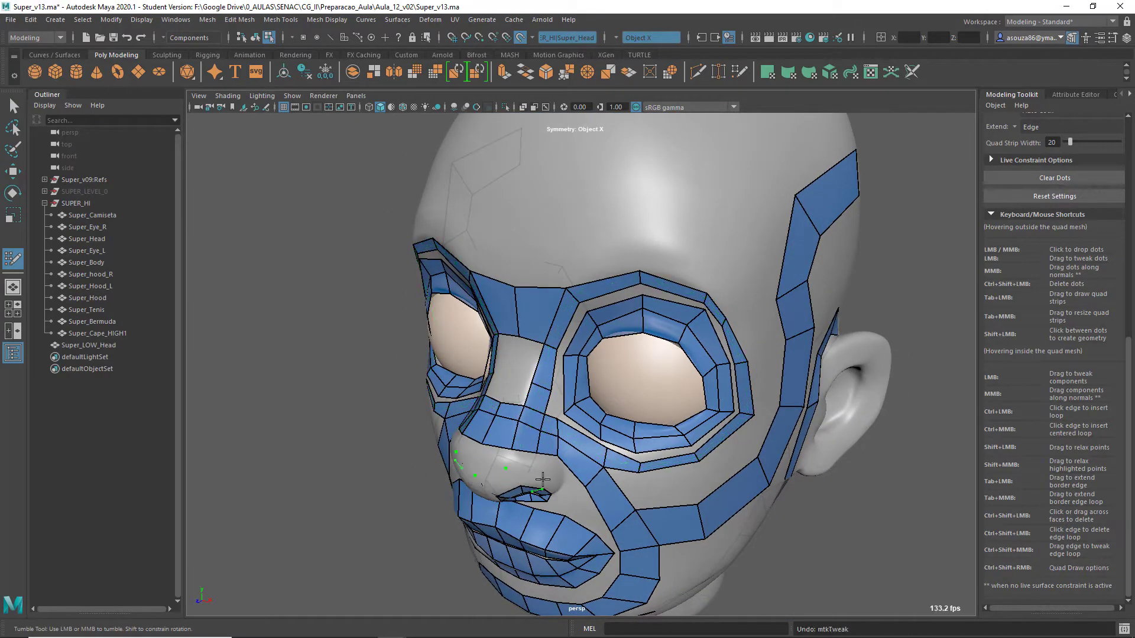
{"action": "middle_click_drag", "start_coordinate": [542, 421], "coordinate": [576, 472], "text": "alt"}
{"action": "left_click_drag", "start_coordinate": [576, 471], "coordinate": [556, 477], "text": "alt"}
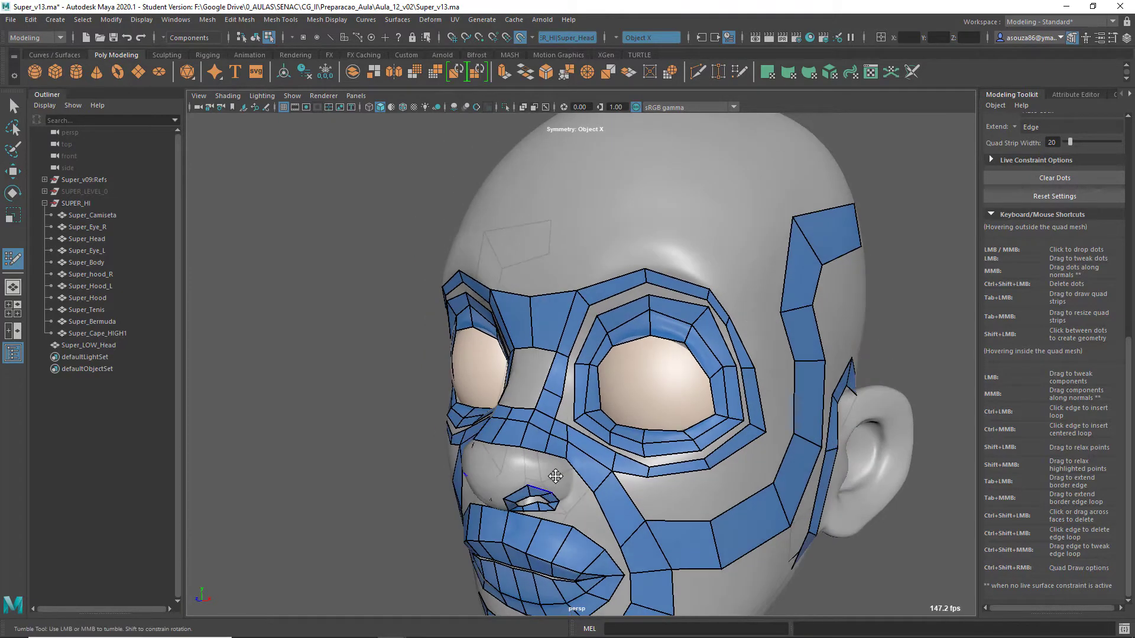
{"action": "left_click_drag", "start_coordinate": [752, 400], "coordinate": [765, 283], "text": "alt"}
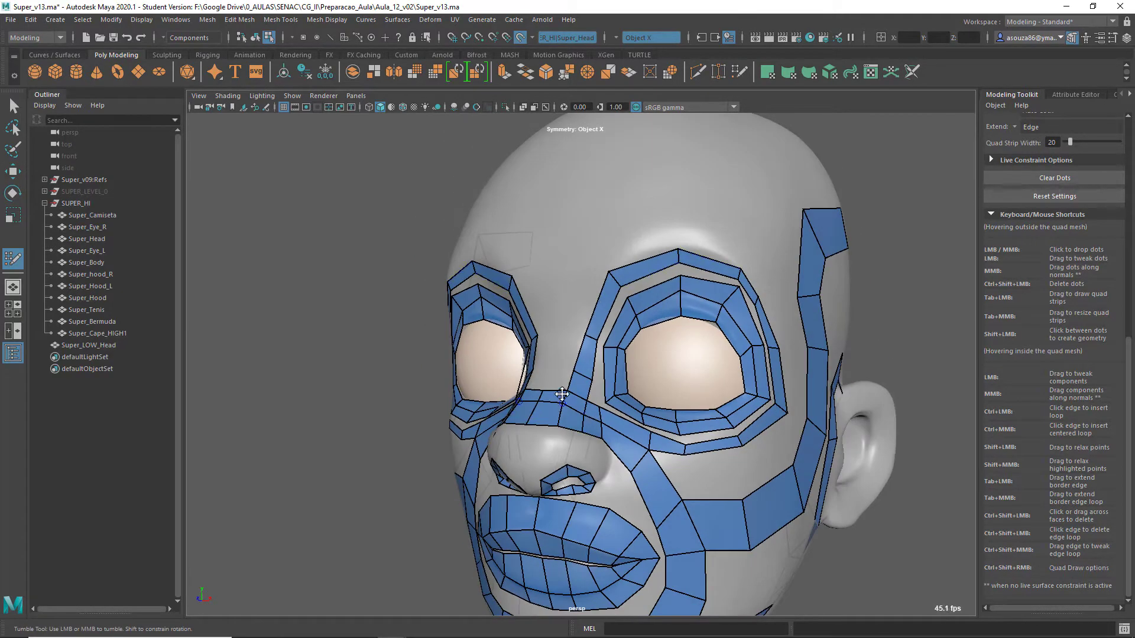
Step: Place dots along the centre of the nose bridge and fill mirrored quads over the nose down to the nostril loops
{"action": "left_click_drag", "start_coordinate": [556, 468], "coordinate": [628, 262], "text": "alt"}
{"action": "right_click_drag", "start_coordinate": [576, 246], "coordinate": [591, 401], "text": "alt"}
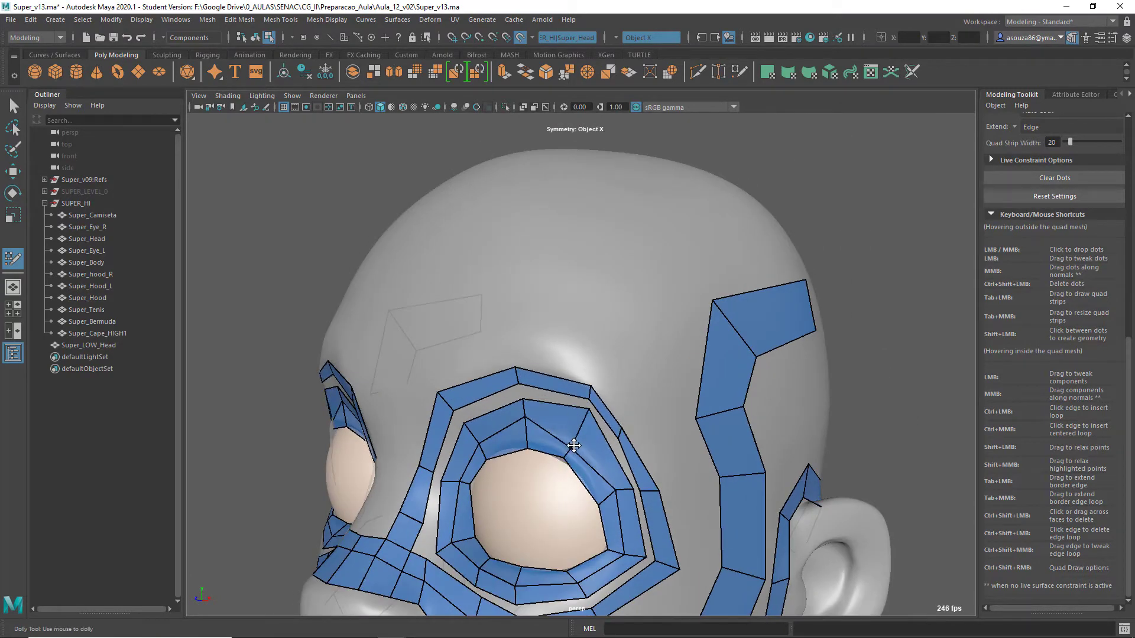
{"action": "right_click_drag", "start_coordinate": [530, 432], "coordinate": [509, 390], "text": "alt"}
{"action": "left_click_drag", "start_coordinate": [509, 390], "coordinate": [611, 493], "text": "alt"}
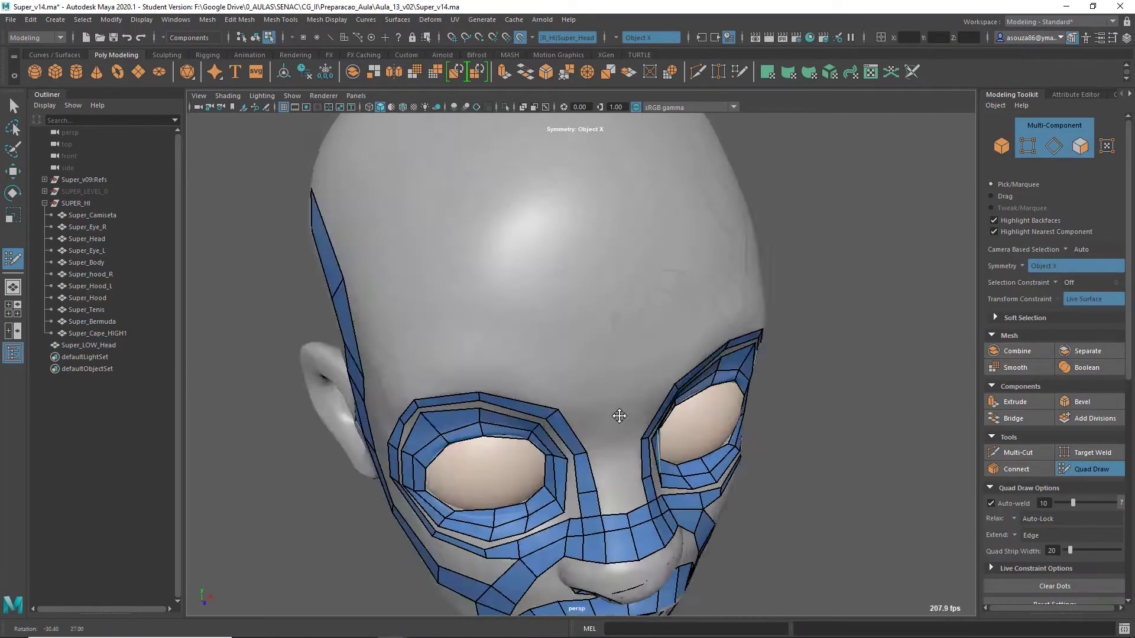
{"action": "left_click_drag", "start_coordinate": [619, 416], "coordinate": [512, 370], "text": "alt"}
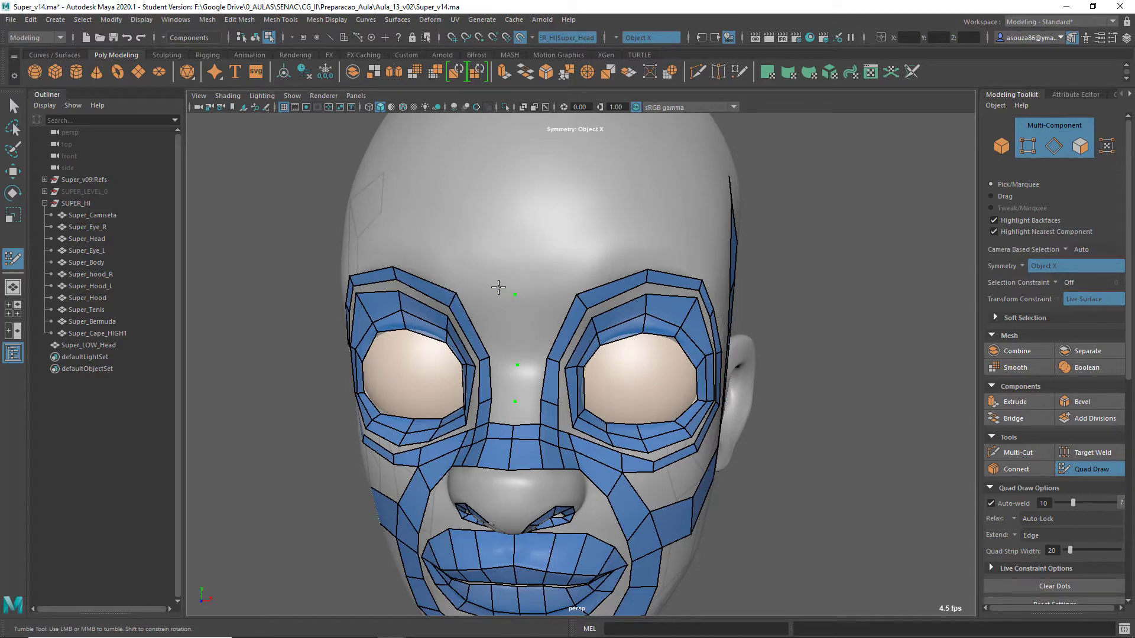
{"action": "scroll", "coordinate": [498, 287], "scroll_direction": "down", "scroll_amount": 3}
{"action": "scroll", "coordinate": [561, 322], "scroll_direction": "up", "scroll_amount": 4}
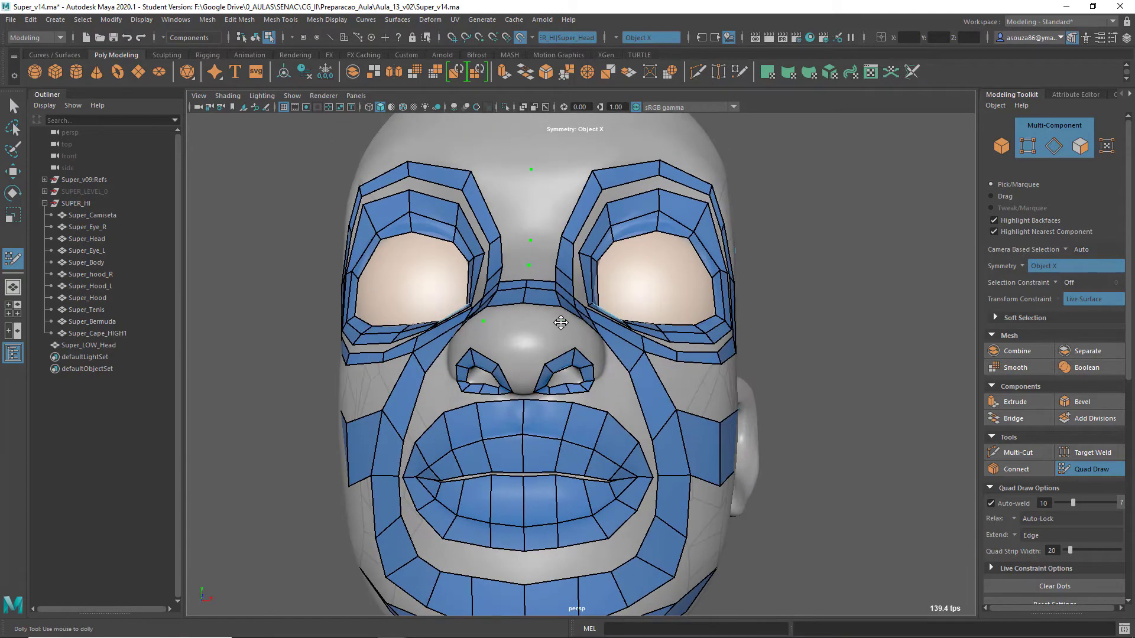
{"action": "mouse_move", "coordinate": [511, 358]}
{"action": "left_mouse_down", "text": "alt"}
{"action": "mouse_move", "coordinate": [507, 329]}
{"action": "mouse_move", "coordinate": [507, 398]}
{"action": "mouse_move", "coordinate": [387, 331]}
{"action": "mouse_move", "coordinate": [542, 385]}
{"action": "mouse_move", "coordinate": [582, 442]}
{"action": "mouse_move", "coordinate": [733, 322]}
{"action": "mouse_move", "coordinate": [622, 306]}
{"action": "mouse_move", "coordinate": [651, 377]}
{"action": "left_mouse_up", "text": "alt"}
{"action": "left_click", "coordinate": [507, 329], "text": "shift"}
{"action": "left_click", "coordinate": [546, 331], "text": "shift"}
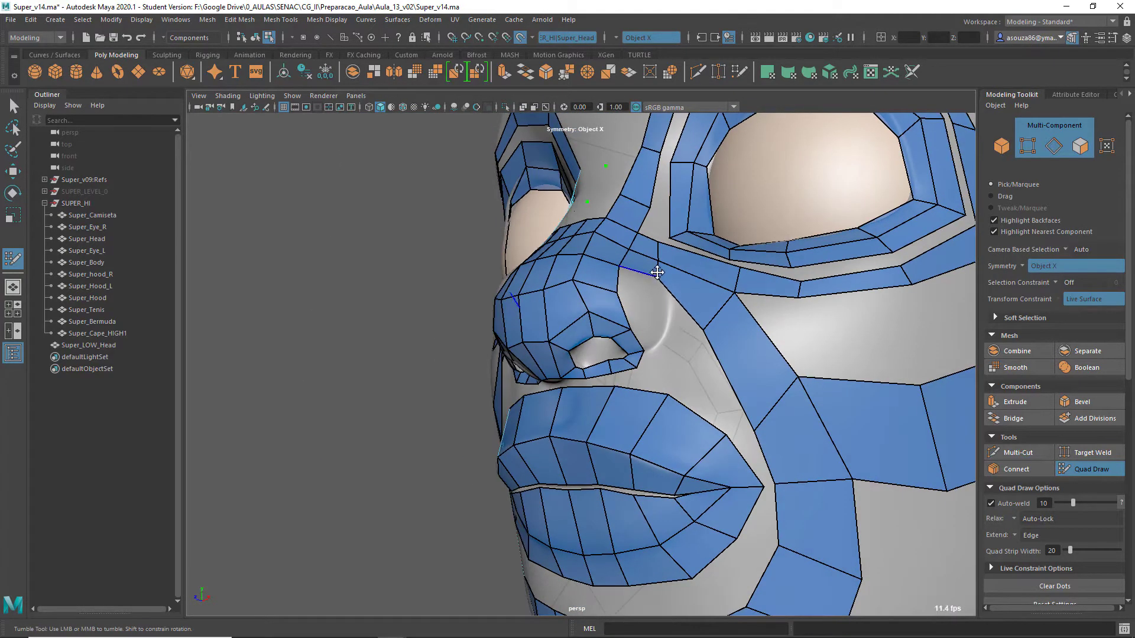
Step: Place dots down the outer nostril wing and fill a narrow strip of quads that joins the nostril loop
{"action": "right_click_drag", "start_coordinate": [657, 272], "coordinate": [596, 401], "text": "alt"}
{"action": "middle_click_drag", "start_coordinate": [523, 344], "coordinate": [628, 343], "text": "alt"}
{"action": "right_click_drag", "start_coordinate": [629, 343], "coordinate": [638, 380], "text": "alt"}
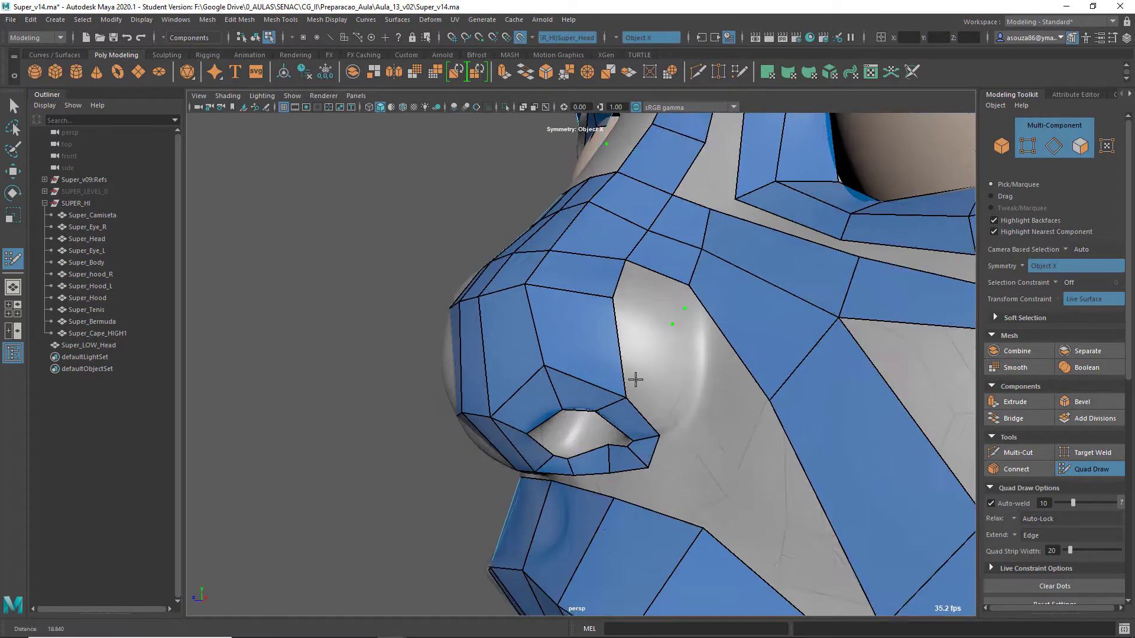
{"action": "middle_click_drag", "start_coordinate": [639, 380], "coordinate": [633, 375], "text": "alt"}
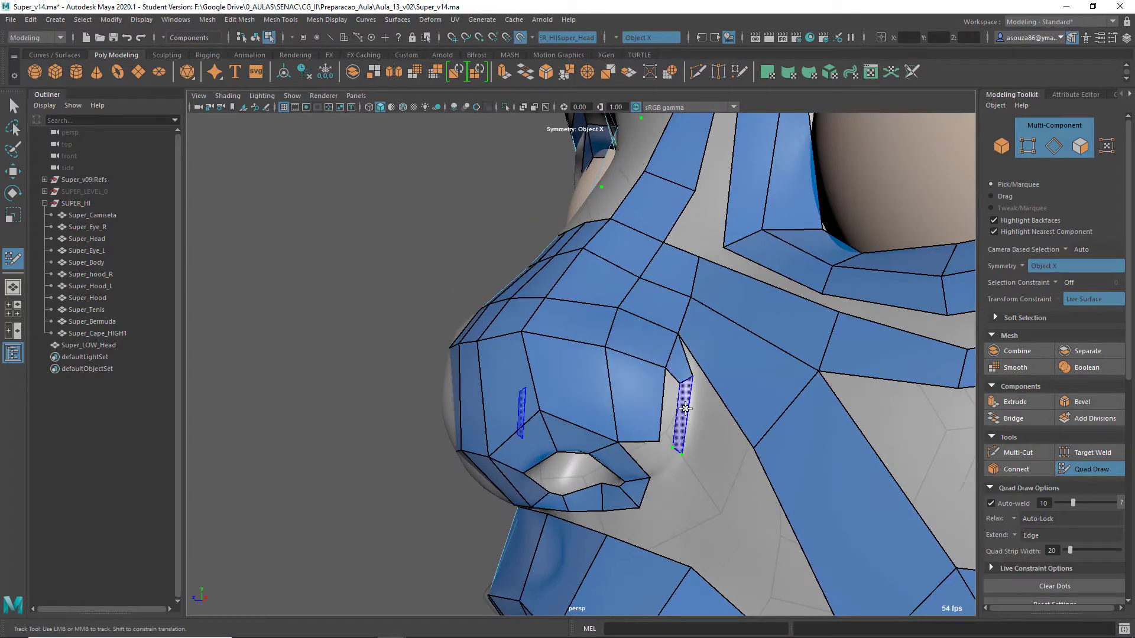
{"action": "left_click_drag", "start_coordinate": [686, 408], "coordinate": [463, 472], "text": "alt"}
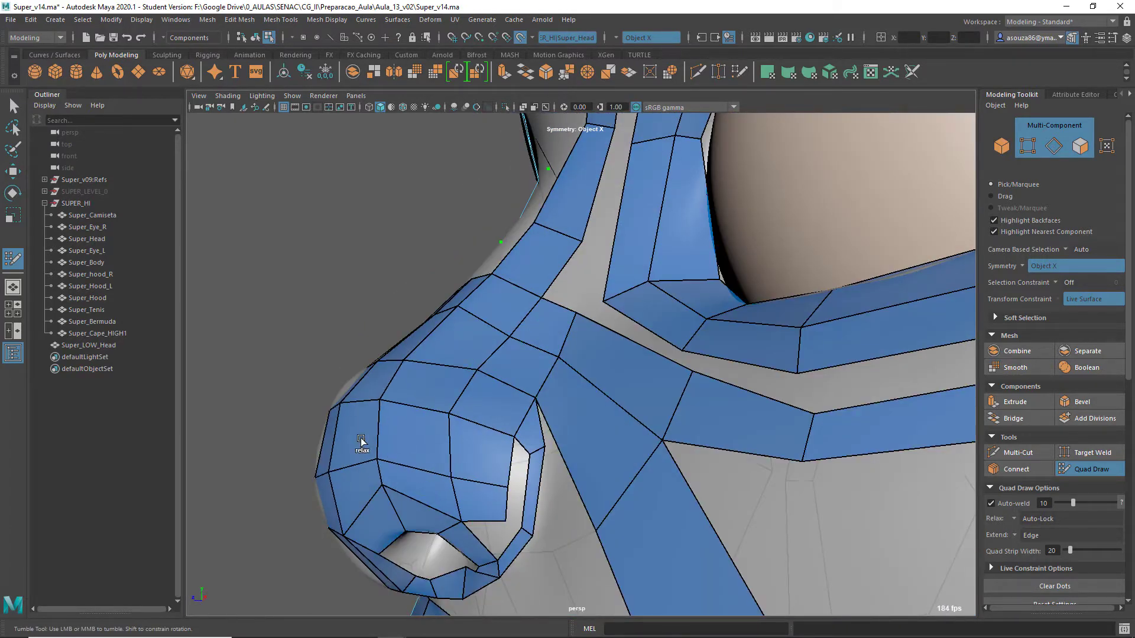
{"action": "left_click_drag", "start_coordinate": [361, 440], "coordinate": [678, 296], "text": "alt"}
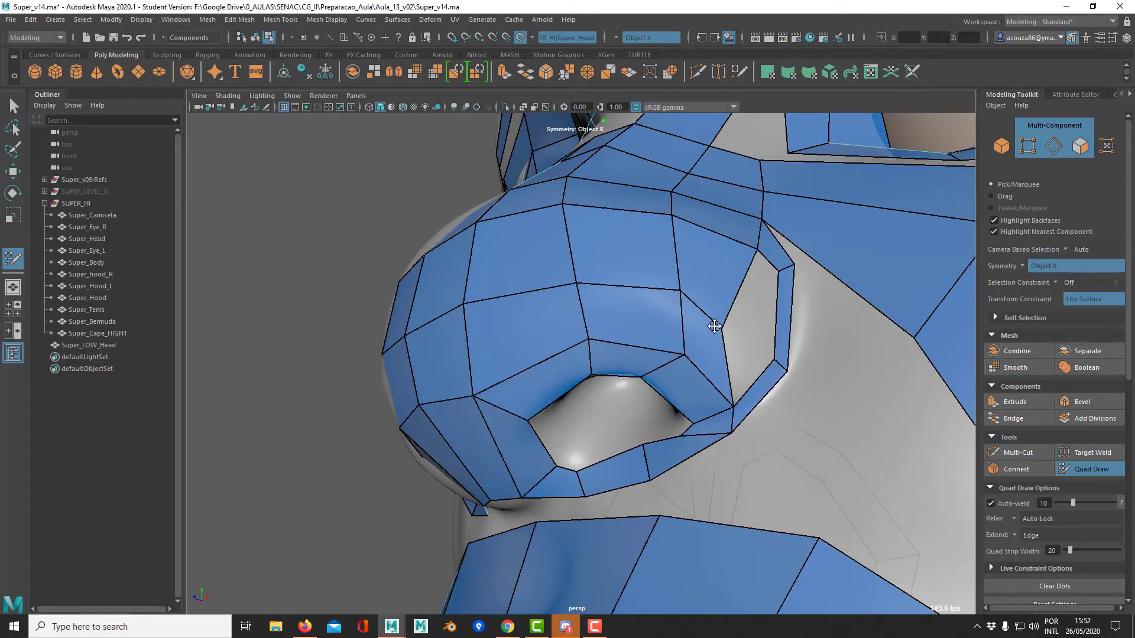
Step: Insert edge loops around the nostril and across the tip of the nose
{"action": "left_click", "coordinate": [452, 344], "text": "ctrl"}
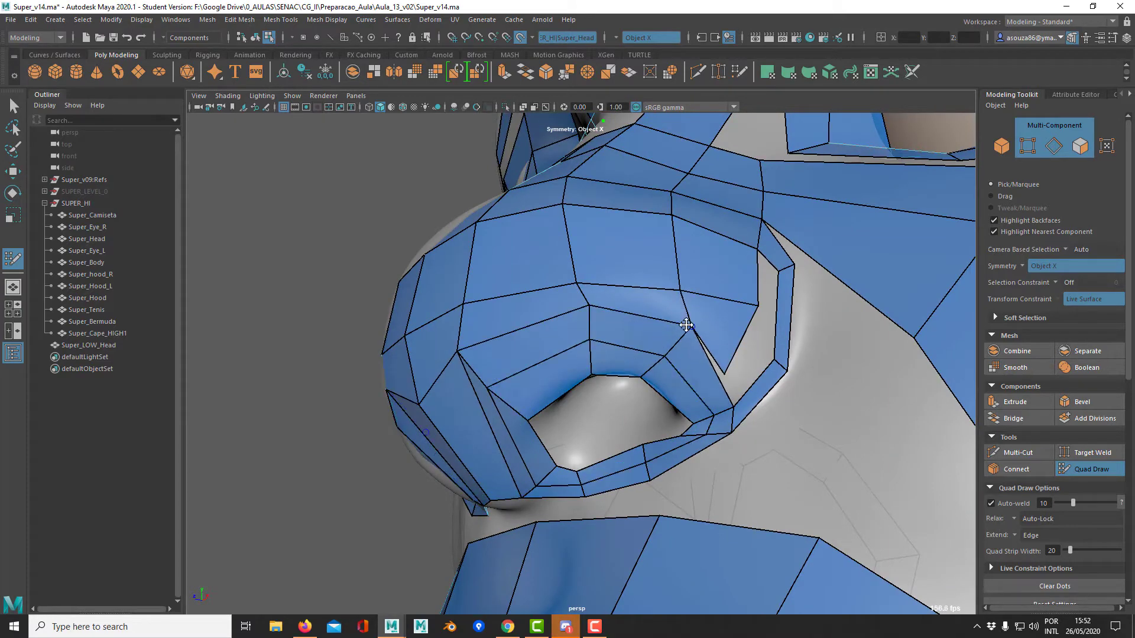
{"action": "left_click", "coordinate": [425, 399], "text": "ctrl"}
{"action": "left_click", "coordinate": [499, 467], "text": "ctrl"}
{"action": "scroll", "coordinate": [615, 296], "scroll_direction": "down", "scroll_amount": 4}
{"action": "middle_click_drag", "start_coordinate": [650, 308], "coordinate": [604, 386], "text": "alt"}
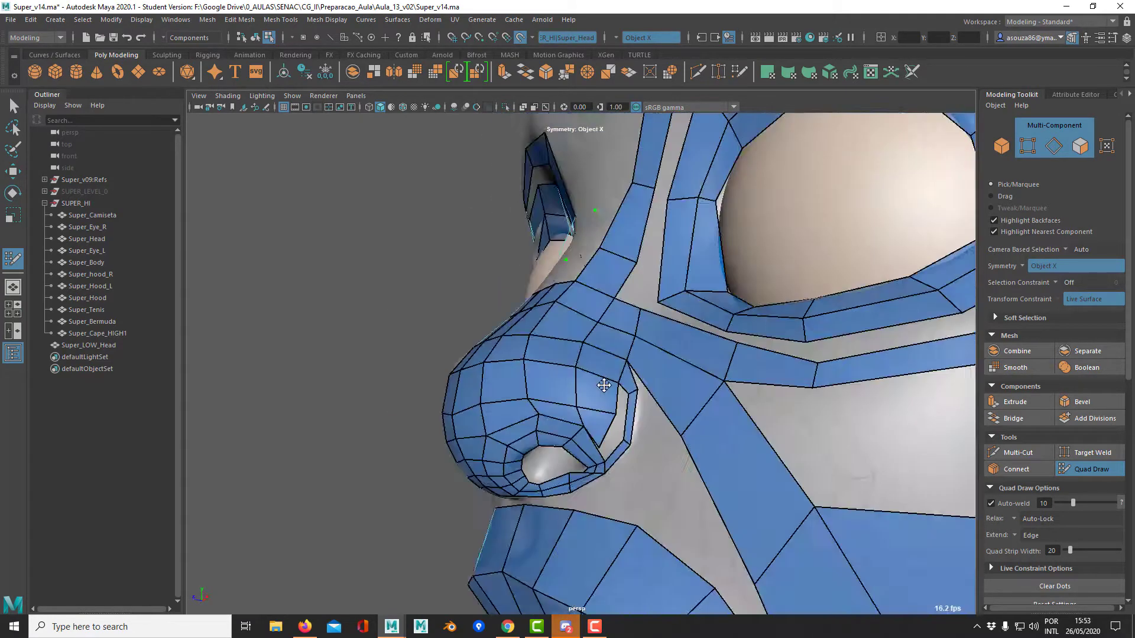
{"action": "mouse_move", "coordinate": [603, 385]}
{"action": "left_mouse_down", "text": "alt"}
{"action": "mouse_move", "coordinate": [584, 385]}
{"action": "mouse_move", "coordinate": [678, 329]}
{"action": "mouse_move", "coordinate": [615, 359]}
{"action": "left_mouse_up", "text": "alt"}
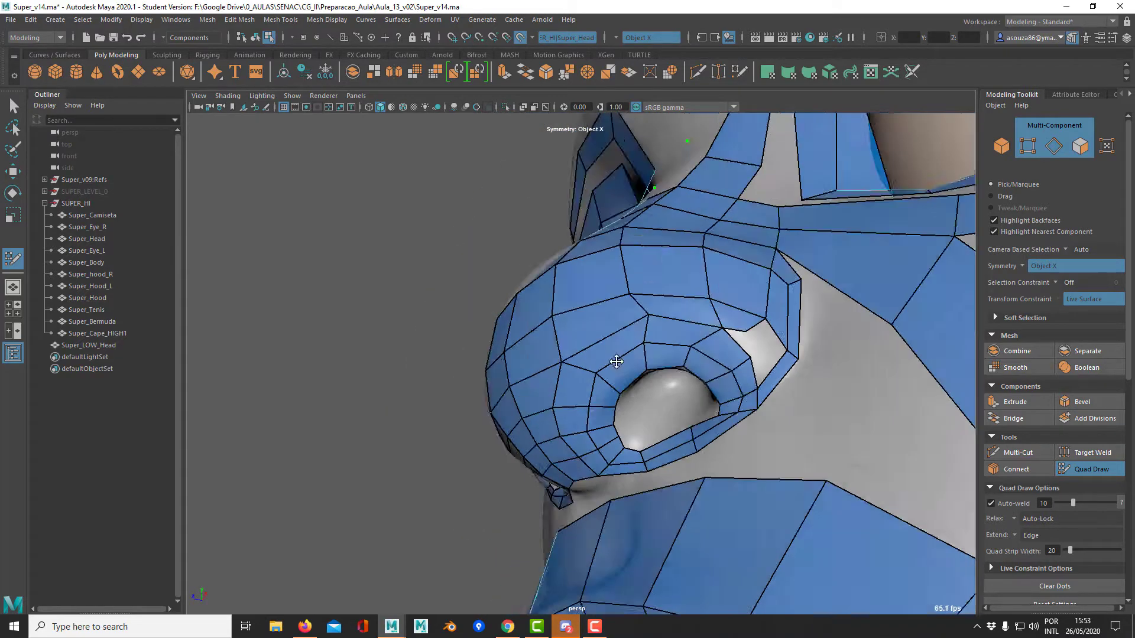
Step: Insert edge loops along the lip contour and beside the mouth corner
{"action": "scroll", "coordinate": [616, 359], "scroll_direction": "down", "scroll_amount": 5}
{"action": "left_click_drag", "start_coordinate": [763, 390], "coordinate": [722, 414], "text": "alt"}
{"action": "right_click_drag", "start_coordinate": [723, 425], "coordinate": [762, 390]}
{"action": "middle_click_drag", "start_coordinate": [609, 456], "coordinate": [545, 396], "text": "alt"}
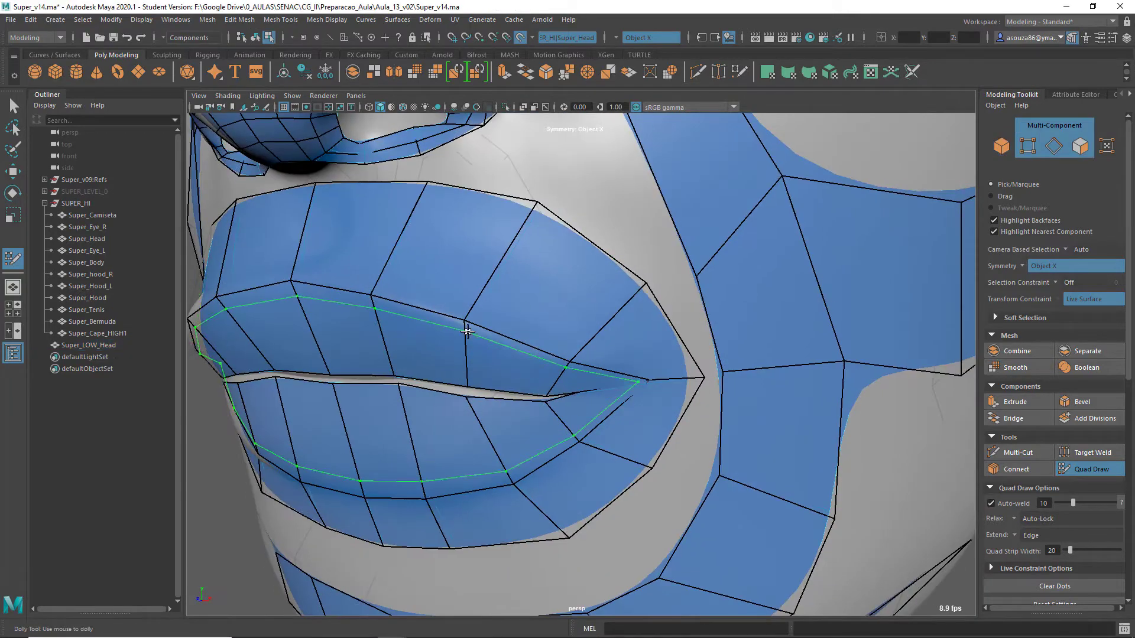
{"action": "left_click", "coordinate": [467, 326], "text": "ctrl"}
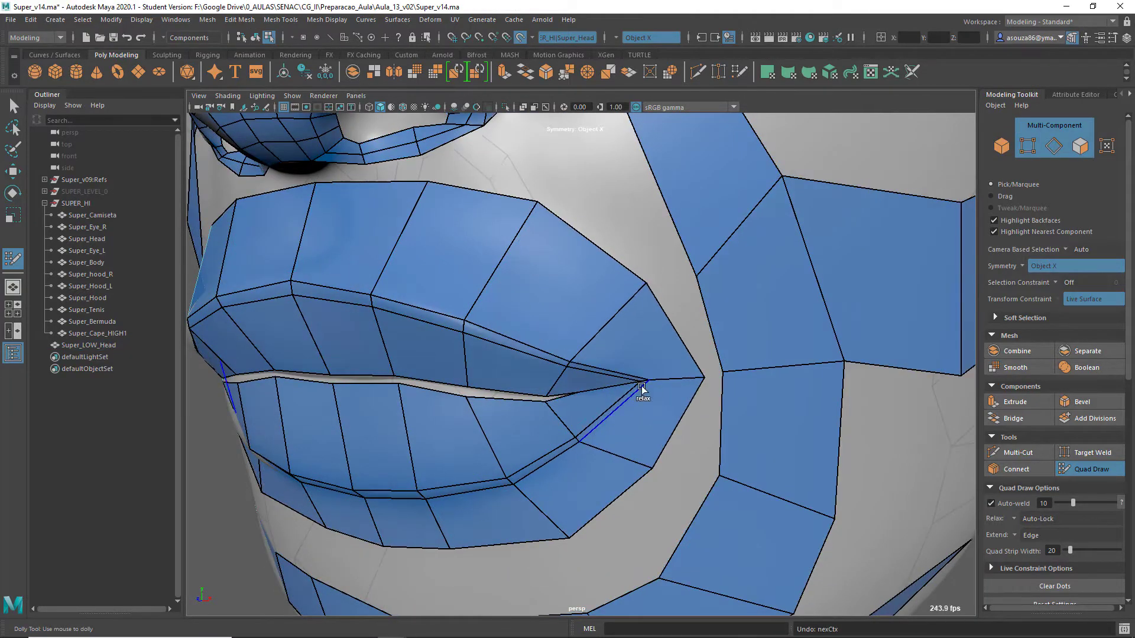
{"action": "left_click", "coordinate": [648, 384], "text": "ctrl"}
{"action": "left_click_drag", "start_coordinate": [648, 385], "coordinate": [710, 375], "text": "alt"}
{"action": "left_click", "coordinate": [721, 370], "text": "ctrl"}
Step: Fill the nose bridge and the area between the brows with quads, joining both eye strips to the nose
{"action": "right_click_drag", "start_coordinate": [722, 370], "coordinate": [627, 402], "text": "alt"}
{"action": "left_click_drag", "start_coordinate": [627, 402], "coordinate": [580, 378], "text": "alt"}
{"action": "right_click_drag", "start_coordinate": [580, 379], "coordinate": [602, 397], "text": "alt"}
{"action": "left_click_drag", "start_coordinate": [602, 397], "coordinate": [715, 337], "text": "alt"}
{"action": "middle_click_drag", "start_coordinate": [715, 337], "coordinate": [582, 481], "text": "alt"}
{"action": "left_click_drag", "start_coordinate": [582, 481], "coordinate": [539, 365], "text": "alt"}
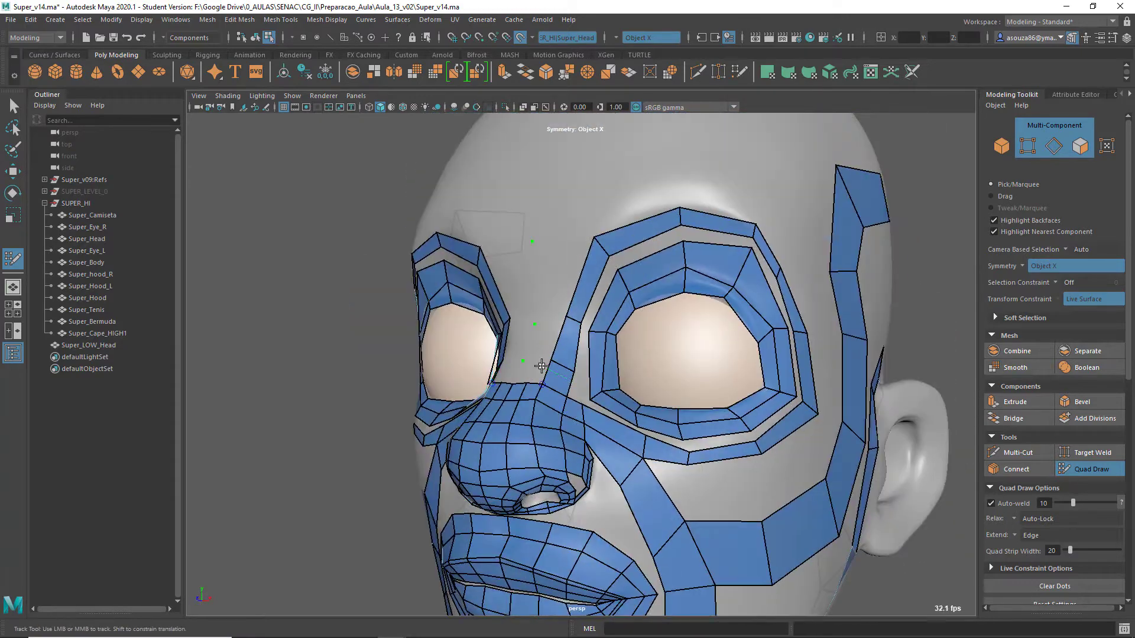
{"action": "right_click_drag", "start_coordinate": [540, 364], "coordinate": [622, 293], "text": "alt"}
{"action": "left_click", "coordinate": [621, 292], "text": "shift"}
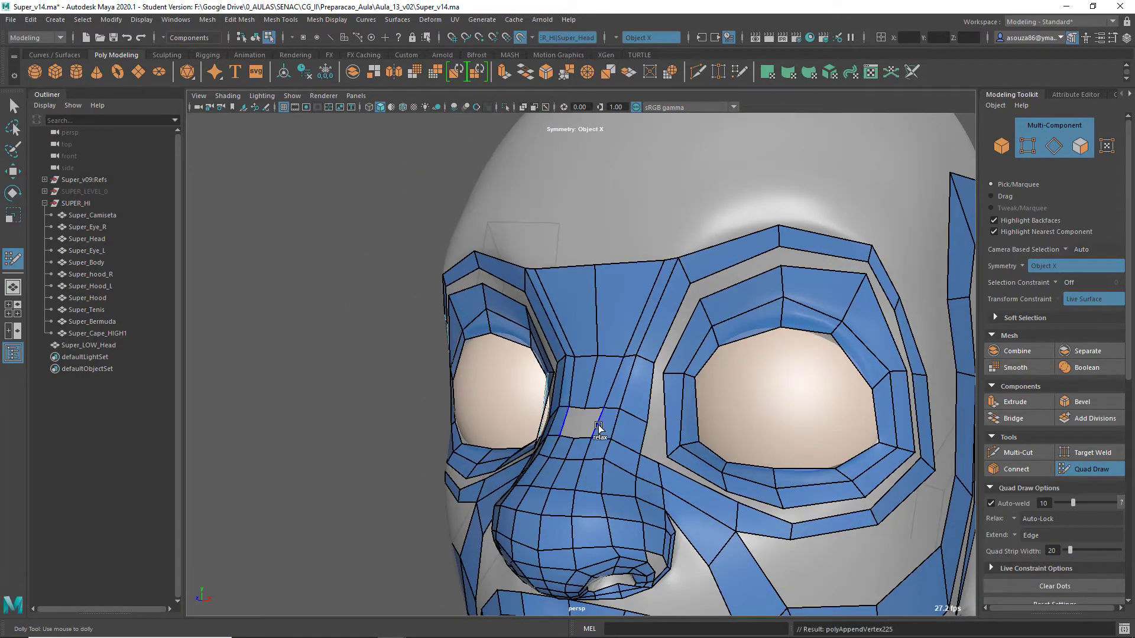
{"action": "left_click_drag", "start_coordinate": [611, 403], "coordinate": [642, 414], "text": "alt"}
{"action": "right_click_drag", "start_coordinate": [642, 413], "coordinate": [666, 461], "text": "alt"}
{"action": "right_click_drag", "start_coordinate": [650, 515], "coordinate": [585, 461], "text": "alt"}
{"action": "left_click_drag", "start_coordinate": [585, 461], "coordinate": [520, 402], "text": "alt"}
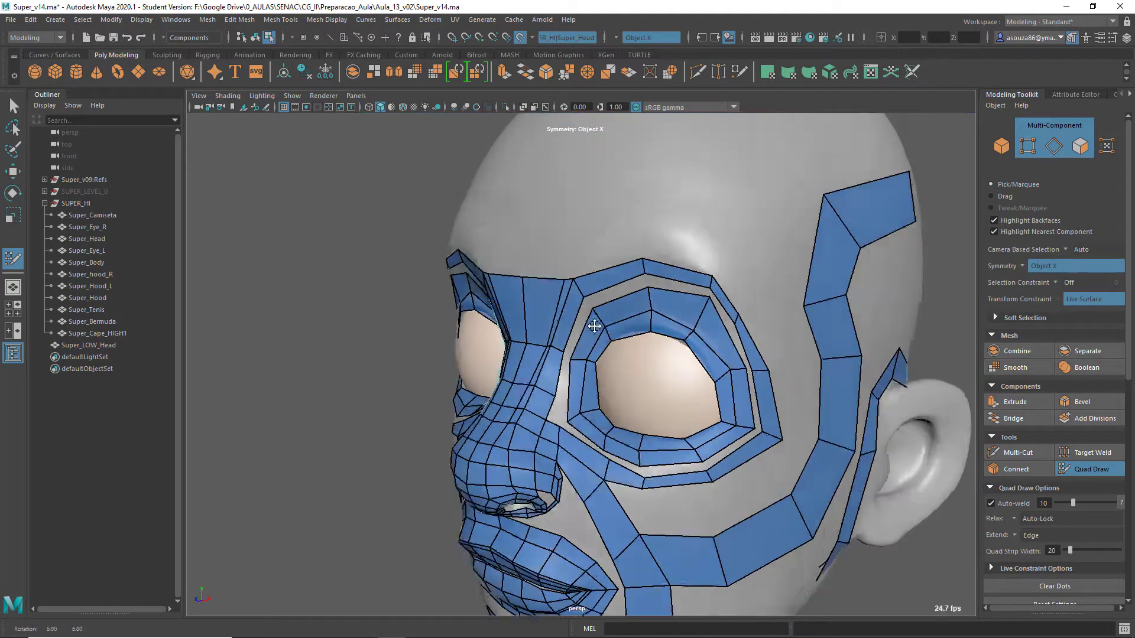
Step: Place dots above the brow and fill a second row of quads along the upper edge of the surrounding eye strip
{"action": "right_click_drag", "start_coordinate": [596, 325], "coordinate": [609, 307], "text": "alt"}
{"action": "mouse_move", "coordinate": [572, 248]}
{"action": "middle_mouse_down", "text": "alt"}
{"action": "mouse_move", "coordinate": [536, 301]}
{"action": "mouse_move", "coordinate": [638, 326]}
{"action": "middle_mouse_up", "text": "alt"}
{"action": "left_click", "coordinate": [615, 281]}
{"action": "left_click", "coordinate": [705, 303]}
{"action": "right_click_drag", "start_coordinate": [638, 326], "coordinate": [630, 402], "text": "alt"}
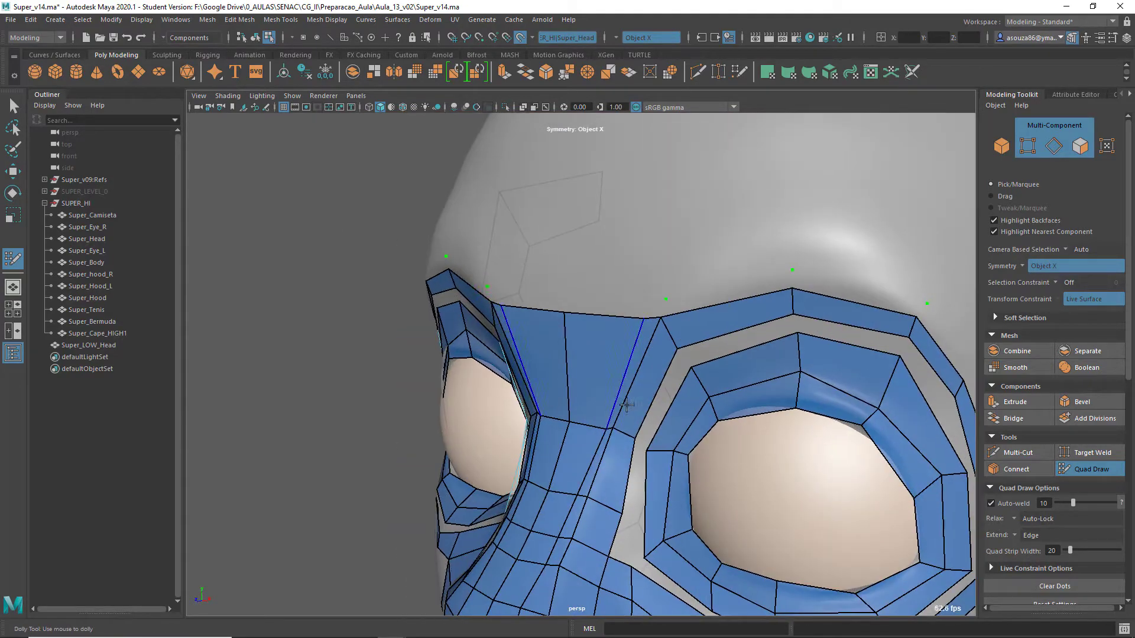
{"action": "left_click", "coordinate": [744, 276]}
{"action": "left_click", "coordinate": [703, 298], "text": "shift"}
{"action": "left_click_drag", "start_coordinate": [792, 274], "coordinate": [661, 233], "text": "alt"}
{"action": "right_click_drag", "start_coordinate": [661, 233], "coordinate": [540, 248], "text": "alt"}
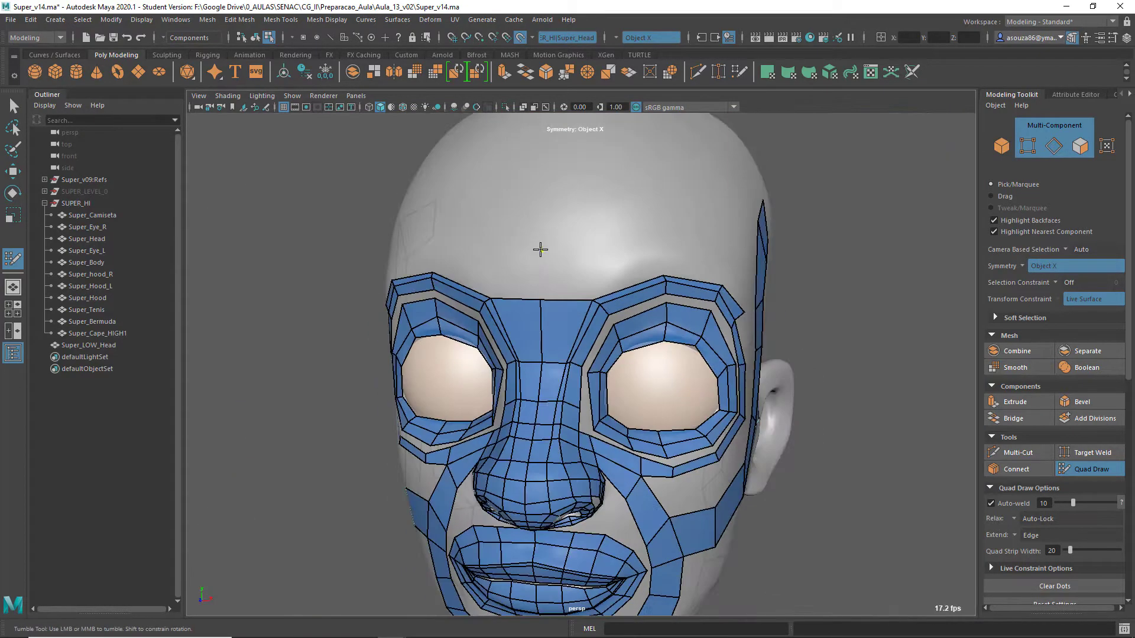
Step: Fill the chin area with quads between the lower lip loop and the jaw strip
{"action": "left_click_drag", "start_coordinate": [539, 249], "coordinate": [509, 331], "text": "alt"}
{"action": "right_click_drag", "start_coordinate": [509, 331], "coordinate": [467, 355], "text": "alt"}
{"action": "left_click_drag", "start_coordinate": [467, 354], "coordinate": [485, 390], "text": "alt"}
{"action": "right_click_drag", "start_coordinate": [485, 390], "coordinate": [508, 425], "text": "alt"}
{"action": "left_click", "coordinate": [467, 455], "text": "shift"}
{"action": "left_click_drag", "start_coordinate": [467, 455], "coordinate": [509, 490], "text": "alt"}
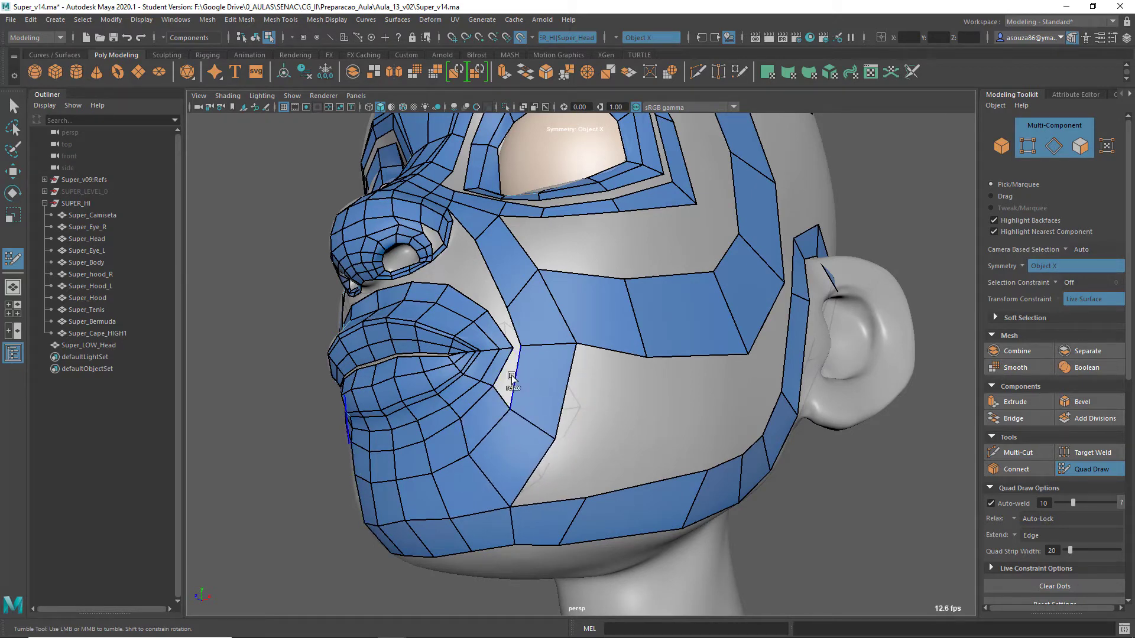
Step: Fill the lower cheek with quads between the cheek strip and the jaw strip, inserting an edge loop across it
{"action": "left_click", "coordinate": [603, 402], "text": "shift"}
{"action": "left_click", "coordinate": [653, 405], "text": "shift"}
{"action": "left_click", "coordinate": [585, 458], "text": "shift"}
{"action": "left_click_drag", "start_coordinate": [639, 453], "coordinate": [531, 432], "text": "alt"}
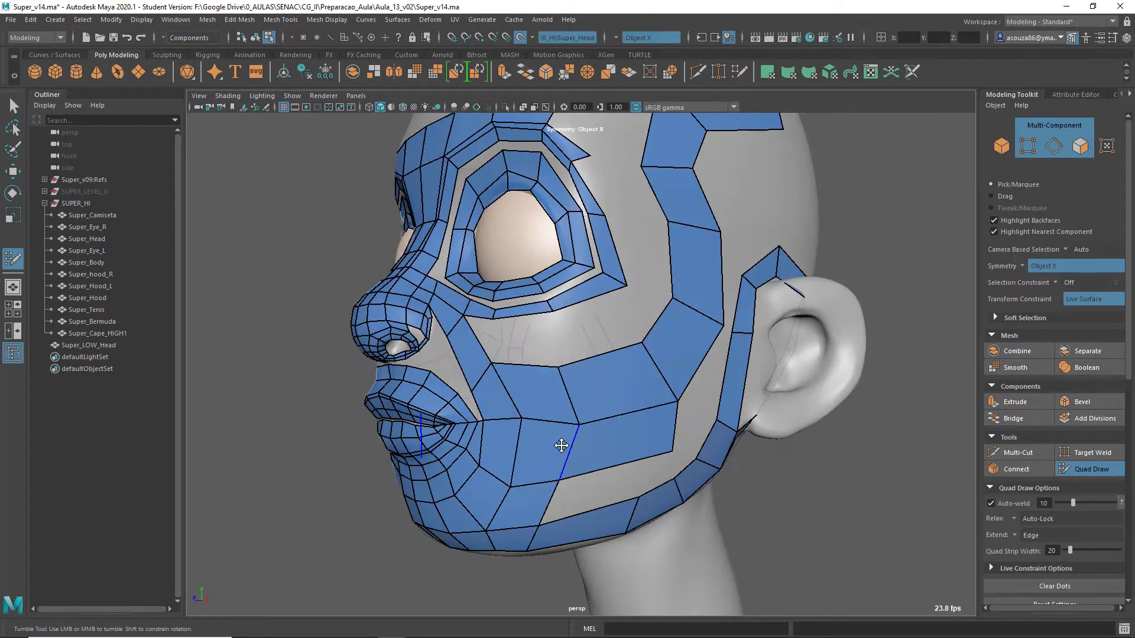
{"action": "left_click", "coordinate": [626, 448], "text": "ctrl"}
{"action": "left_click", "coordinate": [637, 464], "text": "shift"}
{"action": "left_click", "coordinate": [618, 473], "text": "shift"}
Step: Fill the quad connecting the upper lip's mouth corner to the cheek strip and adjust the shared point
{"action": "left_click_drag", "start_coordinate": [535, 379], "coordinate": [598, 361], "text": "alt"}
{"action": "left_click_drag", "start_coordinate": [595, 423], "coordinate": [585, 384], "text": "alt"}
{"action": "right_click_drag", "start_coordinate": [577, 467], "coordinate": [612, 461], "text": "alt"}
{"action": "middle_click_drag", "start_coordinate": [608, 408], "coordinate": [626, 435], "text": "alt"}
{"action": "left_click", "coordinate": [624, 432], "text": "shift"}
{"action": "left_click_drag", "start_coordinate": [623, 408], "coordinate": [621, 392]}
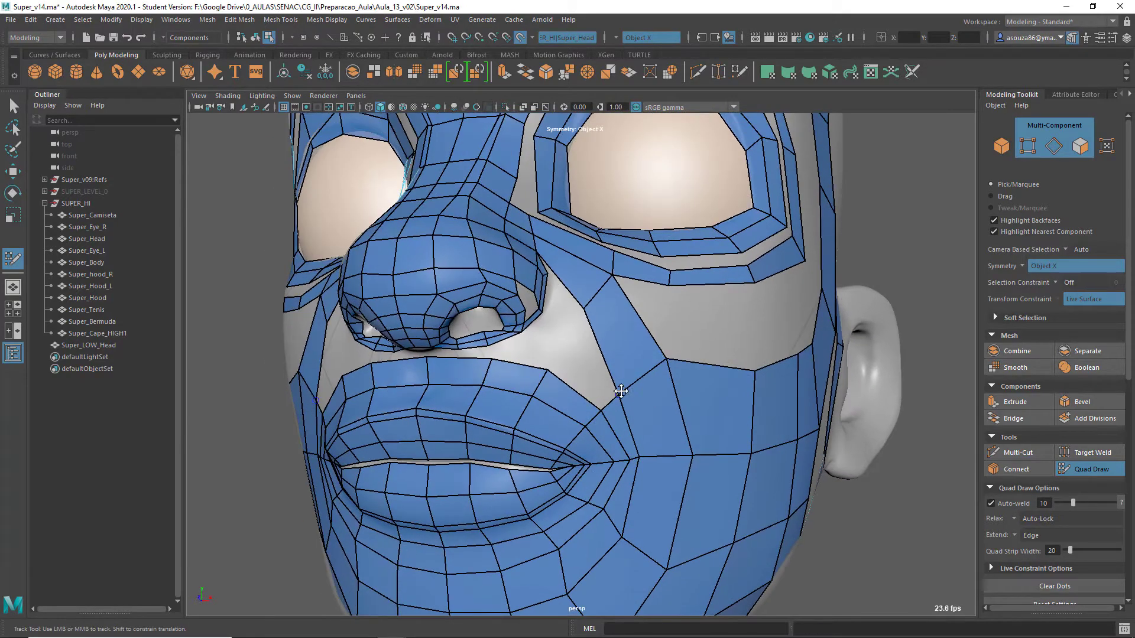
Step: Place a dot below the eye, insert an edge loop, and fill quads between the cheek patch and the lower eye strip
{"action": "left_click", "coordinate": [685, 314]}
{"action": "left_click_drag", "start_coordinate": [743, 398], "coordinate": [674, 401], "text": "alt"}
{"action": "right_click_drag", "start_coordinate": [674, 402], "coordinate": [627, 432], "text": "alt"}
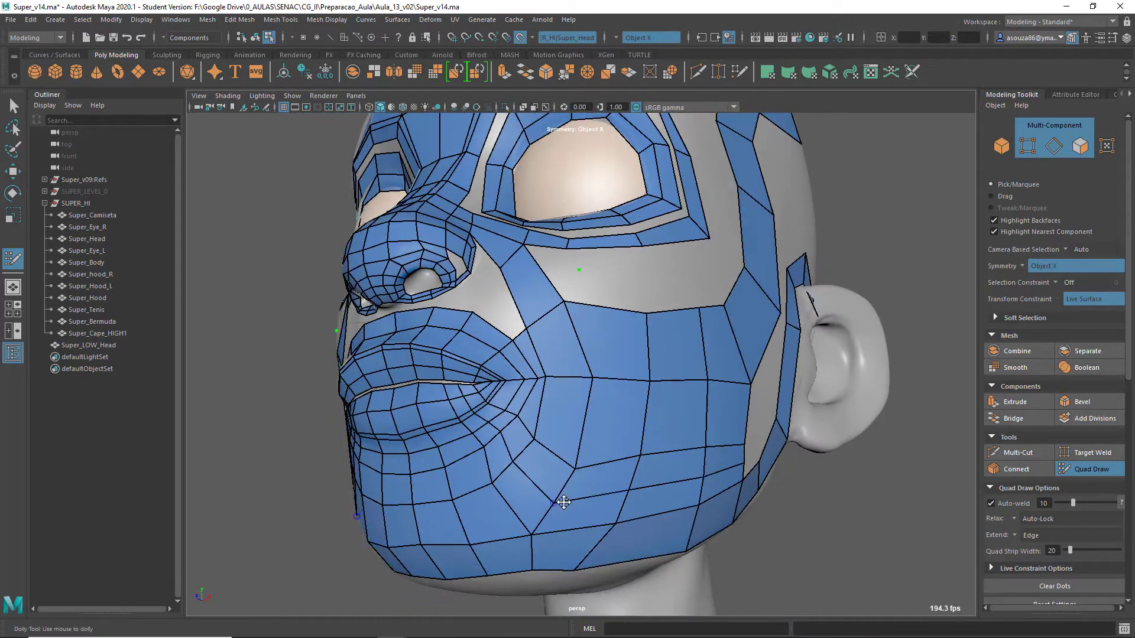
{"action": "left_click_drag", "start_coordinate": [563, 502], "coordinate": [577, 436], "text": "alt"}
{"action": "middle_click_drag", "start_coordinate": [568, 408], "coordinate": [620, 290], "text": "alt"}
{"action": "left_click", "coordinate": [608, 273], "text": "ctrl"}
{"action": "left_click_drag", "start_coordinate": [601, 331], "coordinate": [626, 402], "text": "alt"}
{"action": "right_click_drag", "start_coordinate": [608, 449], "coordinate": [632, 438], "text": "alt"}
{"action": "middle_click_drag", "start_coordinate": [633, 426], "coordinate": [627, 408], "text": "alt"}
{"action": "left_click", "coordinate": [624, 380], "text": "shift"}
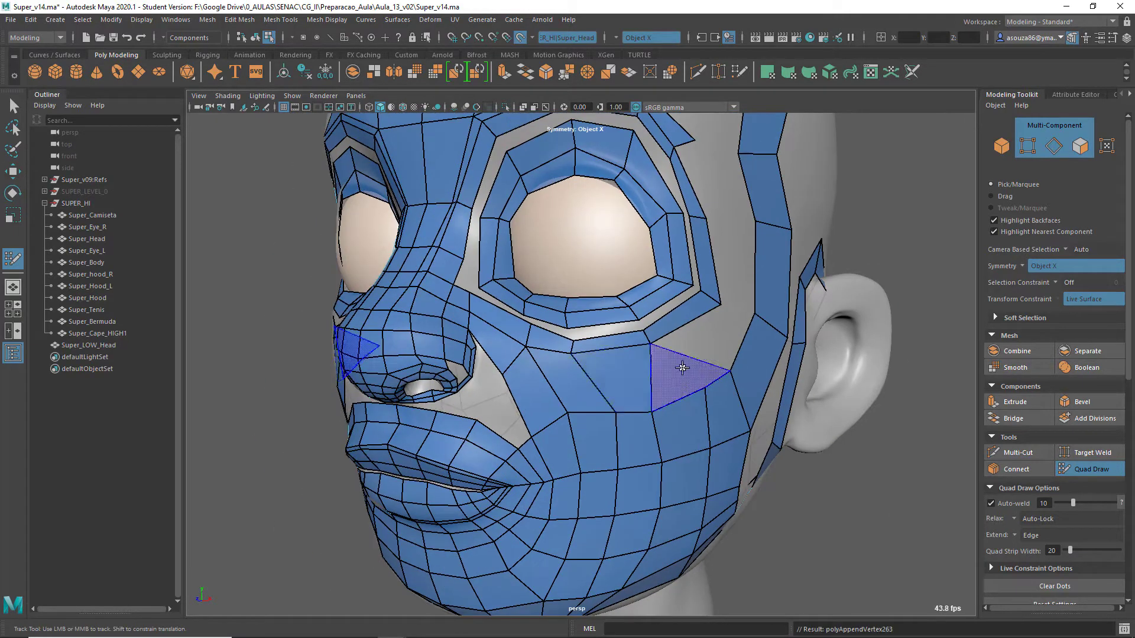
{"action": "left_click", "coordinate": [682, 368], "text": "shift"}
Step: Place mirrored dots below the nose base outlining the philtrum down toward the upper lip
{"action": "left_click_drag", "start_coordinate": [680, 370], "coordinate": [556, 420], "text": "alt"}
{"action": "right_click_drag", "start_coordinate": [556, 419], "coordinate": [577, 463], "text": "alt"}
{"action": "left_click_drag", "start_coordinate": [578, 463], "coordinate": [656, 367], "text": "alt"}
{"action": "right_click_drag", "start_coordinate": [656, 366], "coordinate": [683, 354], "text": "alt"}
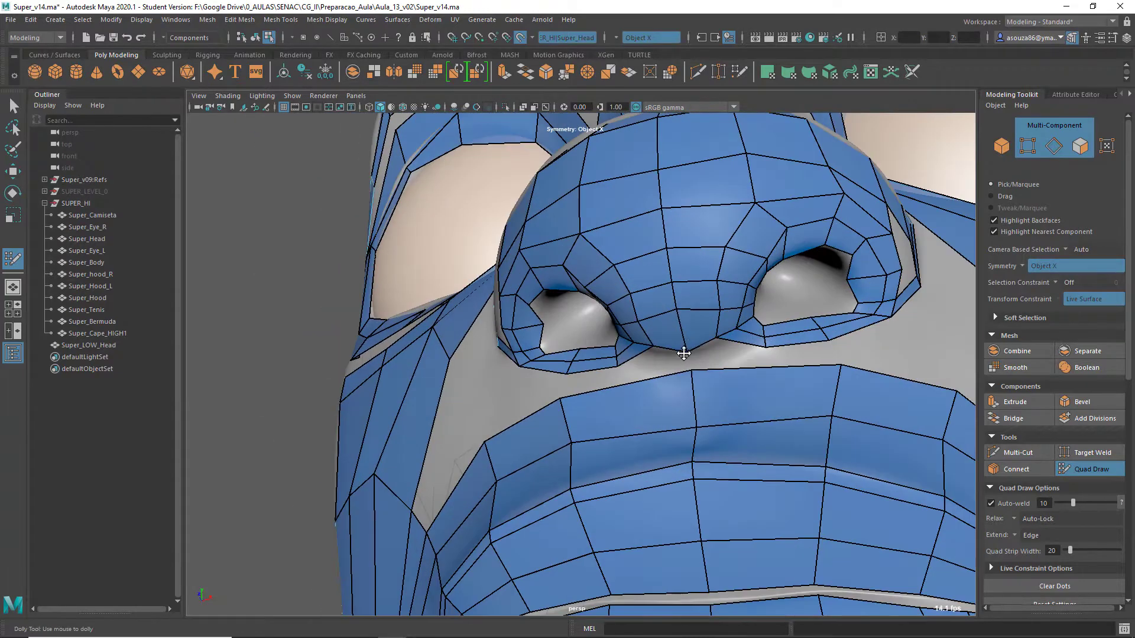
{"action": "mouse_move", "coordinate": [684, 354]}
{"action": "left_mouse_down", "text": "alt"}
{"action": "mouse_move", "coordinate": [664, 405]}
{"action": "mouse_move", "coordinate": [665, 346]}
{"action": "left_mouse_up", "text": "alt"}
{"action": "left_click", "coordinate": [746, 439]}
{"action": "left_click", "coordinate": [705, 339]}
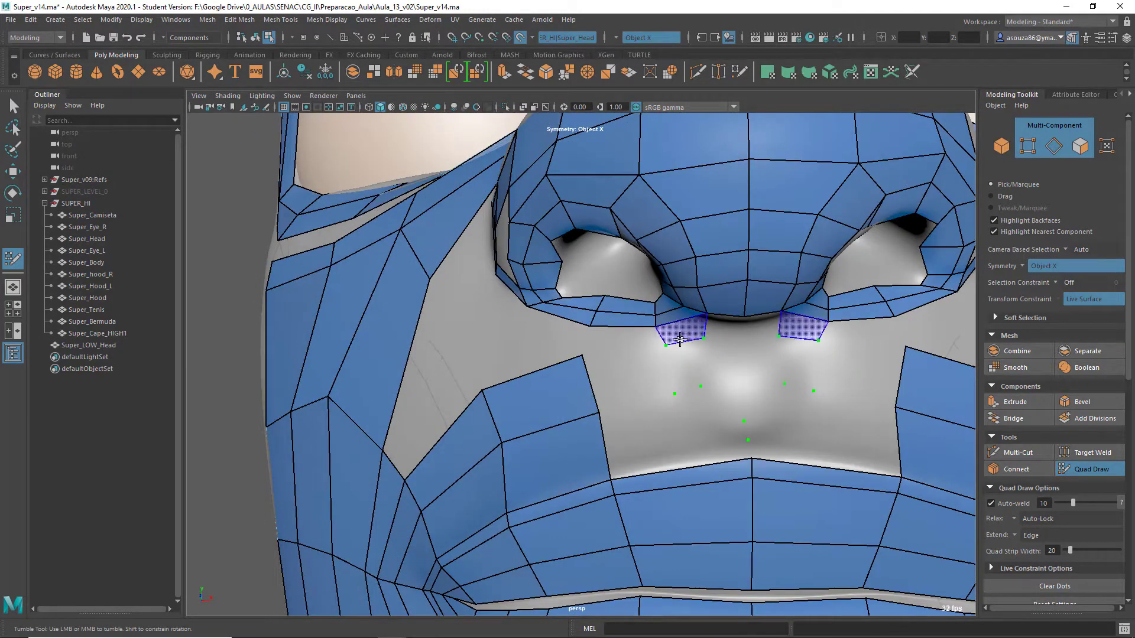
Step: Fill the philtrum patch with quads between the nose base and the dots above the upper lip
{"action": "left_click", "coordinate": [680, 332], "text": "shift"}
{"action": "left_click", "coordinate": [686, 365], "text": "shift"}
{"action": "left_click", "coordinate": [699, 404], "text": "shift"}
{"action": "left_click", "coordinate": [723, 422], "text": "shift"}
{"action": "left_click", "coordinate": [742, 338]}
{"action": "left_click", "coordinate": [723, 327], "text": "shift"}
{"action": "left_click", "coordinate": [722, 367], "text": "shift"}
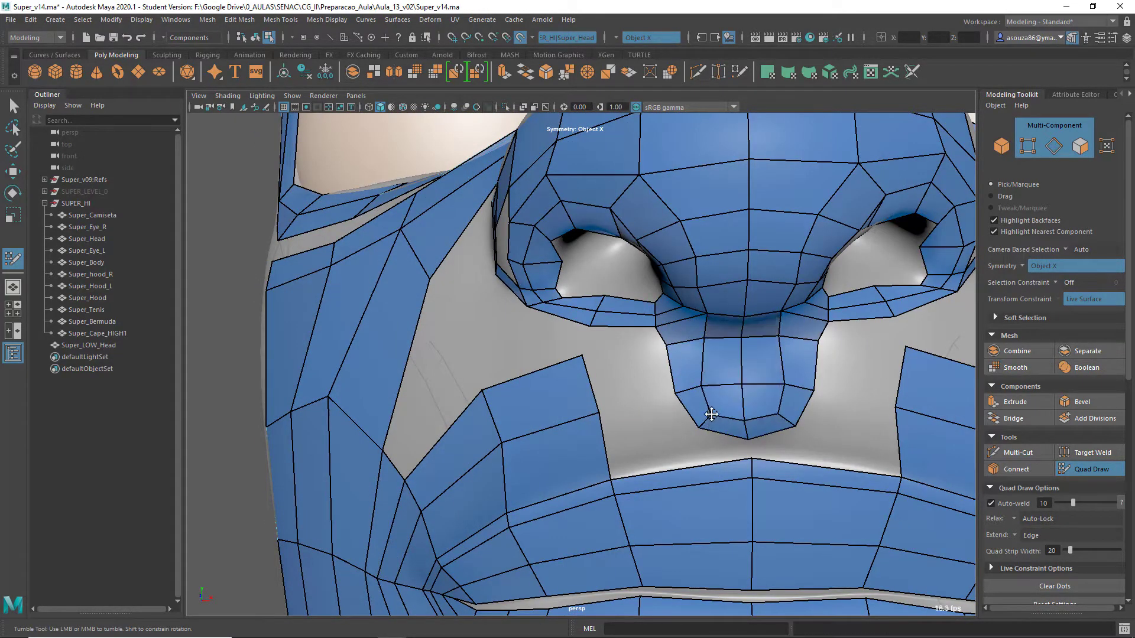
Step: Fill quads between the philtrum patch and the upper lip strips, inserting edge loops to match their divisions
{"action": "left_click_drag", "start_coordinate": [709, 413], "coordinate": [578, 426], "text": "alt"}
{"action": "right_click_drag", "start_coordinate": [577, 426], "coordinate": [678, 474], "text": "alt"}
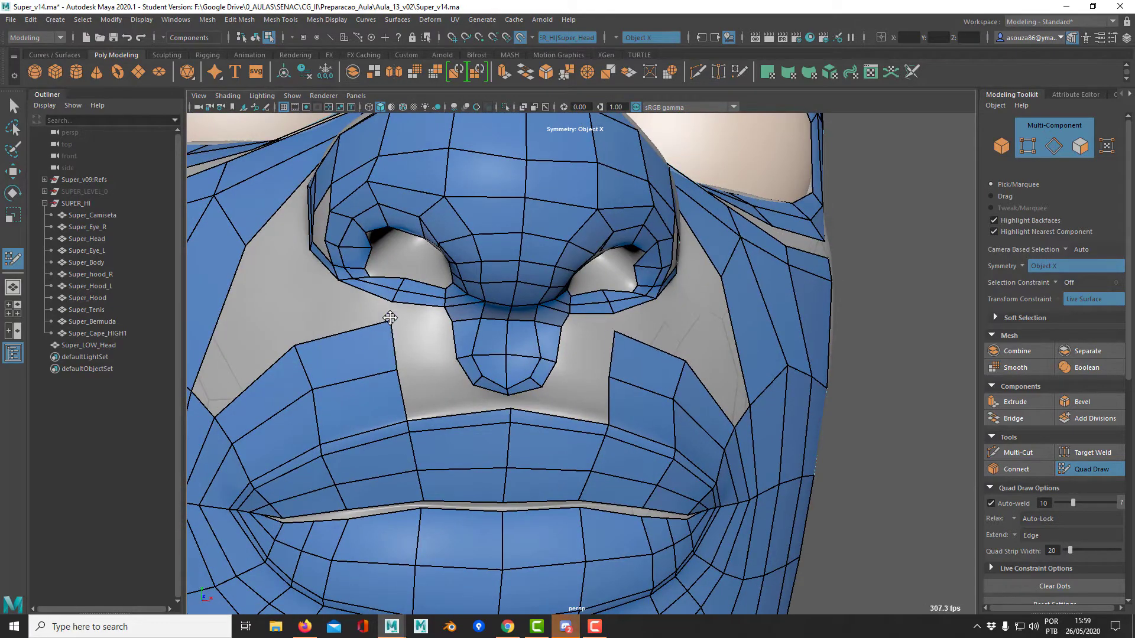
{"action": "left_click", "coordinate": [427, 345], "text": "shift"}
{"action": "left_click", "coordinate": [480, 438], "text": "ctrl"}
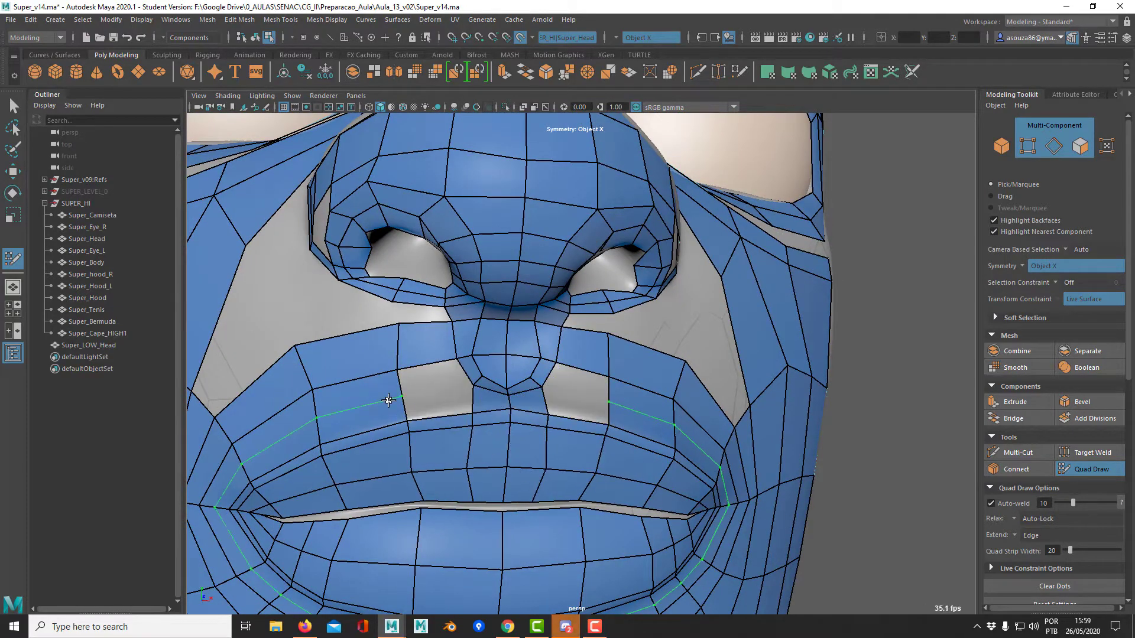
{"action": "left_click", "coordinate": [389, 400], "text": "ctrl"}
{"action": "left_click", "coordinate": [434, 380], "text": "shift"}
{"action": "left_click", "coordinate": [438, 406], "text": "shift"}
Step: Adjust the outer point of the upper lip strip and fill the lower gap between the nostril, lip and cheek
{"action": "left_click_drag", "start_coordinate": [769, 467], "coordinate": [636, 489], "text": "alt"}
{"action": "right_click_drag", "start_coordinate": [636, 488], "coordinate": [334, 537], "text": "alt"}
{"action": "left_click_drag", "start_coordinate": [335, 536], "coordinate": [432, 407], "text": "alt"}
{"action": "right_click_drag", "start_coordinate": [432, 408], "coordinate": [509, 397], "text": "alt"}
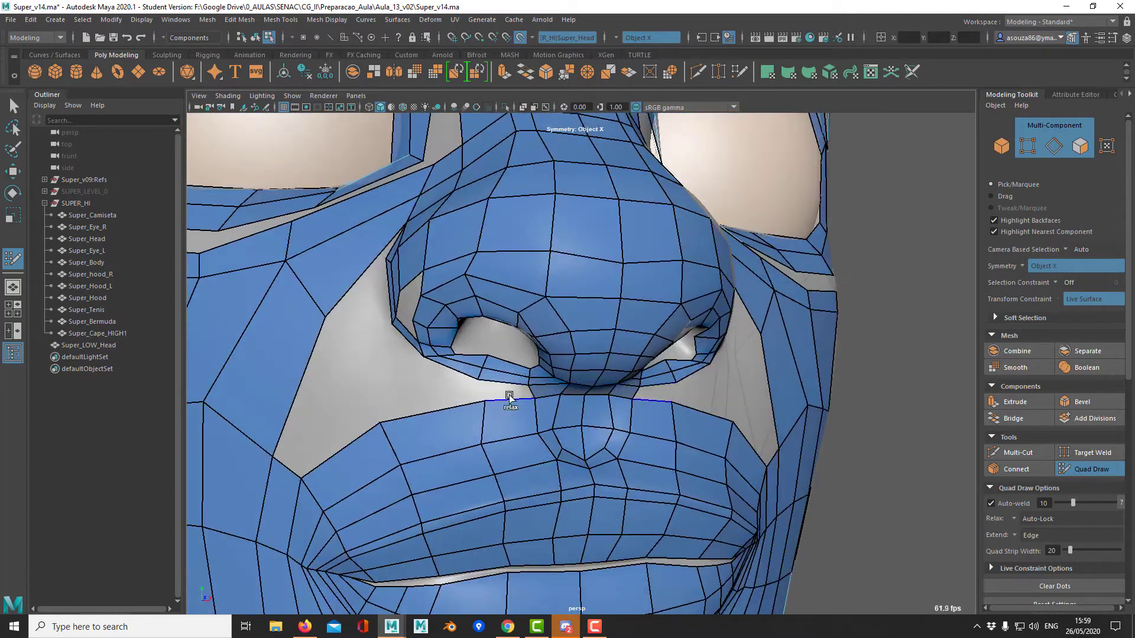
{"action": "left_click_drag", "start_coordinate": [379, 422], "coordinate": [407, 411]}
{"action": "left_click_drag", "start_coordinate": [668, 378], "coordinate": [567, 384], "text": "alt"}
{"action": "right_click_drag", "start_coordinate": [567, 384], "coordinate": [508, 402], "text": "alt"}
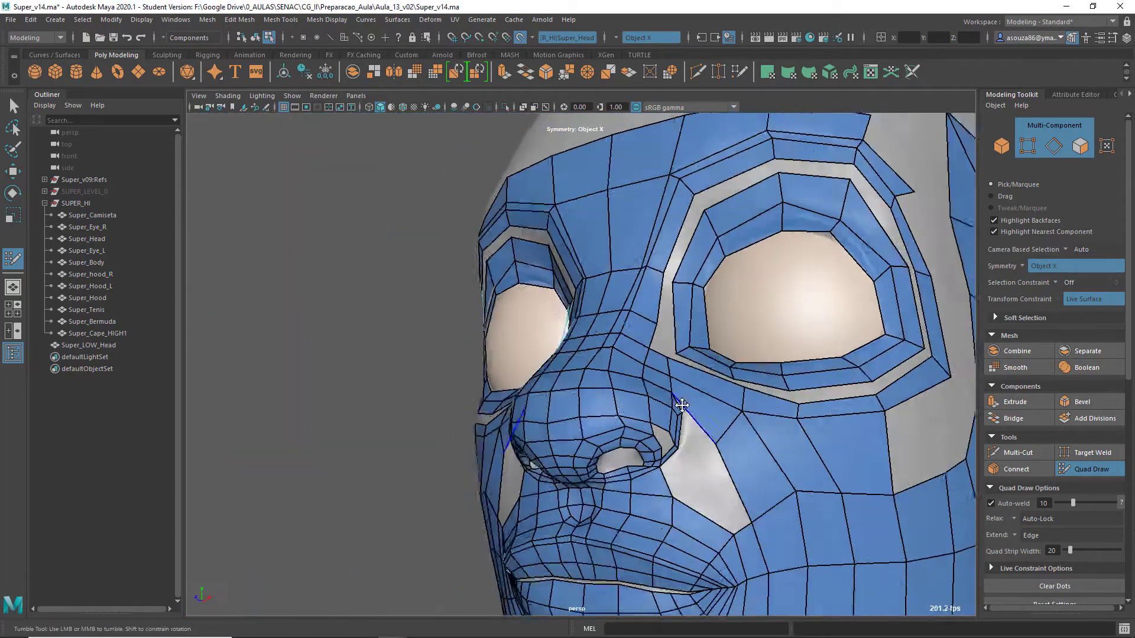
{"action": "middle_click_drag", "start_coordinate": [662, 461], "coordinate": [521, 367], "text": "alt"}
{"action": "right_click_drag", "start_coordinate": [520, 366], "coordinate": [574, 349], "text": "alt"}
{"action": "left_click", "coordinate": [578, 382], "text": "shift"}
{"action": "middle_click_drag", "start_coordinate": [574, 349], "coordinate": [565, 277], "text": "alt"}
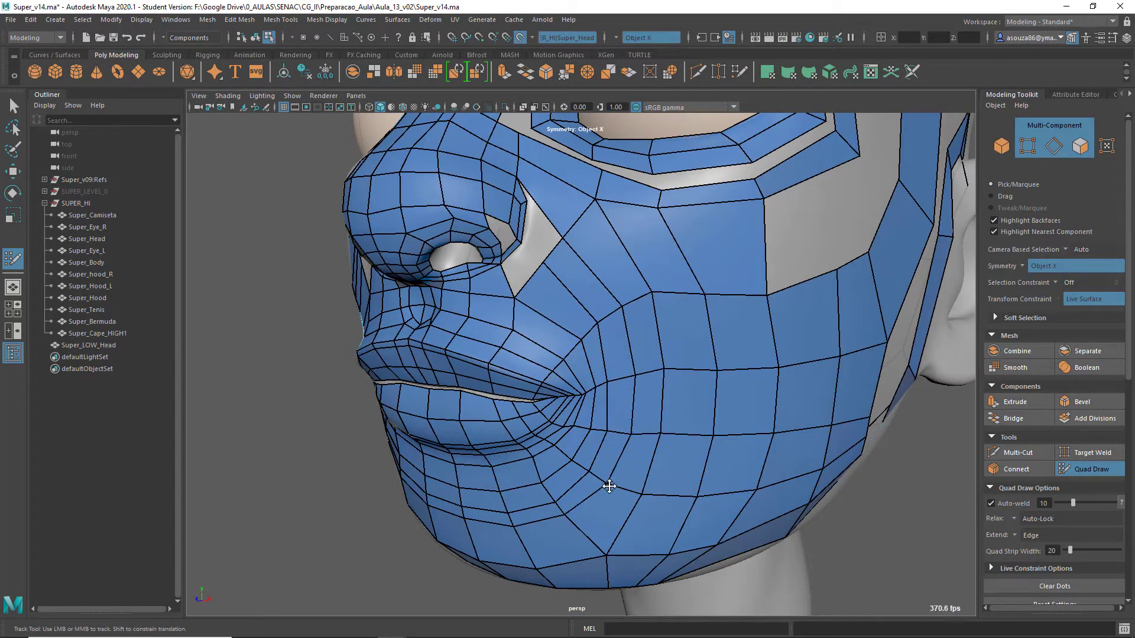
Step: Fill the remaining gap beside the nostril and relax the points around the cheek and mouth corner
{"action": "left_click_drag", "start_coordinate": [610, 487], "coordinate": [644, 426], "text": "shift"}
{"action": "left_click", "coordinate": [534, 254], "text": "shift"}
{"action": "right_click_drag", "start_coordinate": [544, 367], "coordinate": [680, 378], "text": "alt"}
{"action": "middle_click_drag", "start_coordinate": [532, 278], "coordinate": [562, 426], "text": "alt"}
{"action": "left_click_drag", "start_coordinate": [532, 414], "coordinate": [513, 431]}
{"action": "mouse_move", "coordinate": [627, 450]}
{"action": "left_mouse_down", "text": "shift"}
{"action": "mouse_move", "coordinate": [685, 443]}
{"action": "mouse_move", "coordinate": [656, 467]}
{"action": "left_mouse_up", "text": "shift"}
{"action": "right_click_drag", "start_coordinate": [591, 414], "coordinate": [319, 375], "text": "alt"}
{"action": "middle_click_drag", "start_coordinate": [603, 467], "coordinate": [601, 410], "text": "alt"}
{"action": "mouse_move", "coordinate": [627, 473]}
{"action": "left_mouse_down", "text": "shift"}
{"action": "mouse_move", "coordinate": [557, 515]}
{"action": "mouse_move", "coordinate": [609, 503]}
{"action": "left_mouse_up", "text": "shift"}
{"action": "middle_click_drag", "start_coordinate": [644, 354], "coordinate": [680, 413], "text": "alt"}
{"action": "left_click_drag", "start_coordinate": [680, 413], "coordinate": [645, 413], "text": "alt"}
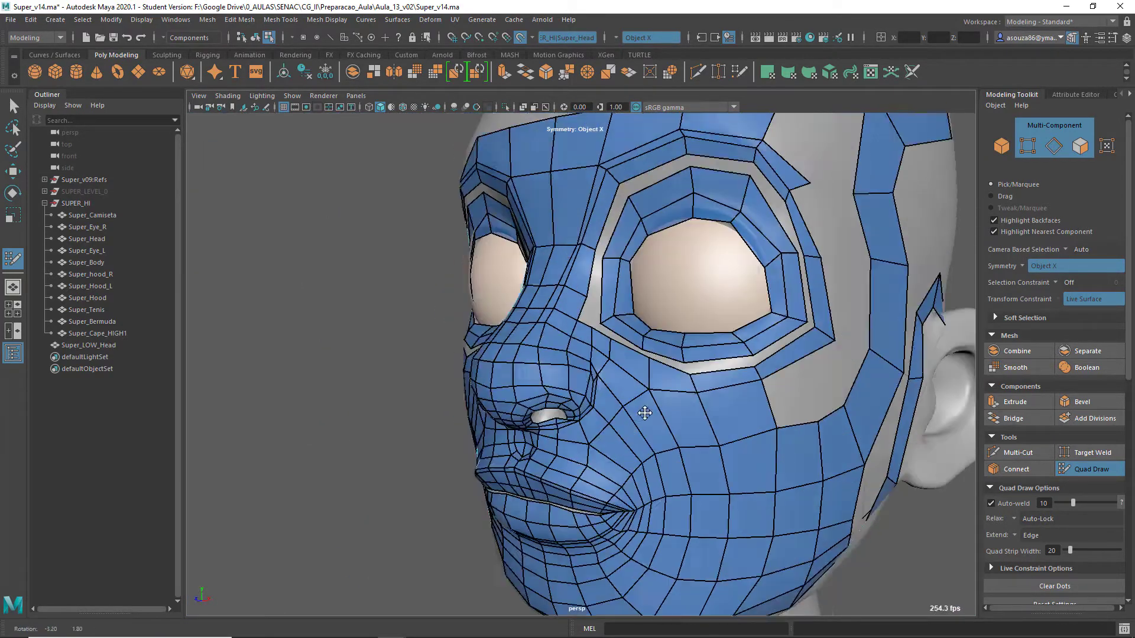
Step: Insert edge loops across the inner eye strip to match the divisions of the surrounding nose and cheek mesh
{"action": "right_click_drag", "start_coordinate": [645, 413], "coordinate": [727, 390], "text": "alt"}
{"action": "middle_click_drag", "start_coordinate": [603, 292], "coordinate": [630, 417], "text": "alt"}
{"action": "right_click_drag", "start_coordinate": [628, 418], "coordinate": [718, 411], "text": "alt"}
{"action": "left_click", "coordinate": [715, 417], "text": "ctrl"}
{"action": "middle_click_drag", "start_coordinate": [716, 384], "coordinate": [707, 445], "text": "alt"}
{"action": "left_click", "coordinate": [703, 261], "text": "ctrl"}
{"action": "middle_click_drag", "start_coordinate": [887, 206], "coordinate": [689, 207], "text": "alt"}
{"action": "left_click", "coordinate": [849, 236], "text": "ctrl"}
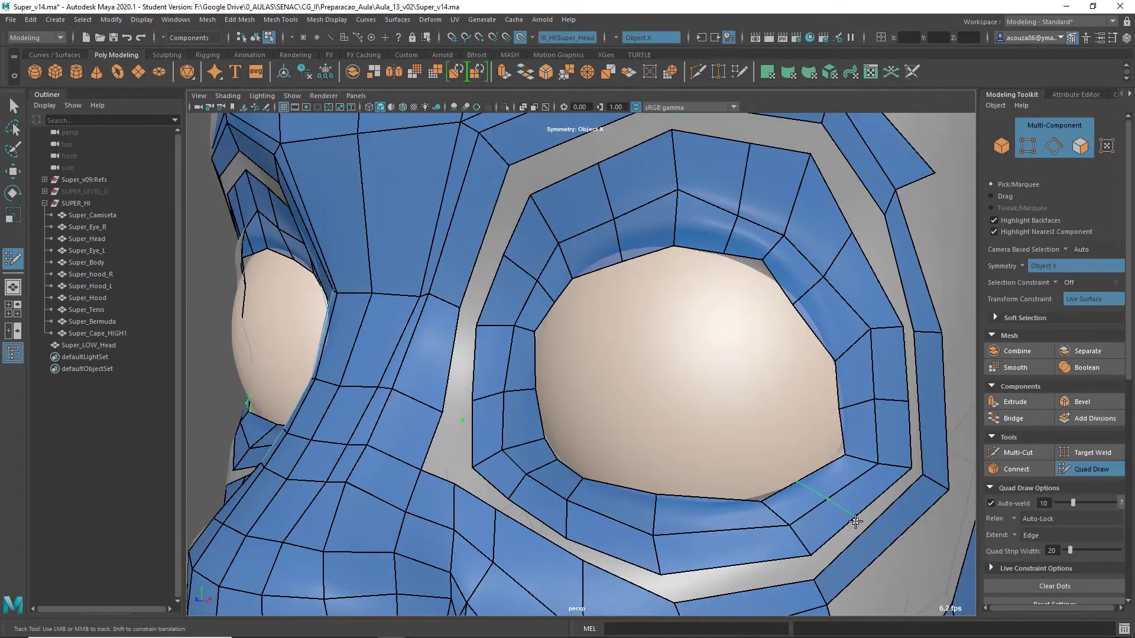
{"action": "left_click", "coordinate": [855, 522], "text": "ctrl"}
{"action": "left_click", "coordinate": [728, 563], "text": "ctrl"}
Step: Fill quads between the eye strip and the side of the nose bridge, inserting an edge loop and relaxing the points
{"action": "middle_click_drag", "start_coordinate": [530, 522], "coordinate": [594, 429], "text": "alt"}
{"action": "left_click", "coordinate": [689, 466], "text": "shift"}
{"action": "left_click", "coordinate": [607, 432], "text": "shift"}
{"action": "right_click_drag", "start_coordinate": [562, 393], "coordinate": [615, 390], "text": "alt"}
{"action": "middle_click_drag", "start_coordinate": [570, 331], "coordinate": [617, 371], "text": "alt"}
{"action": "left_click", "coordinate": [549, 272], "text": "shift"}
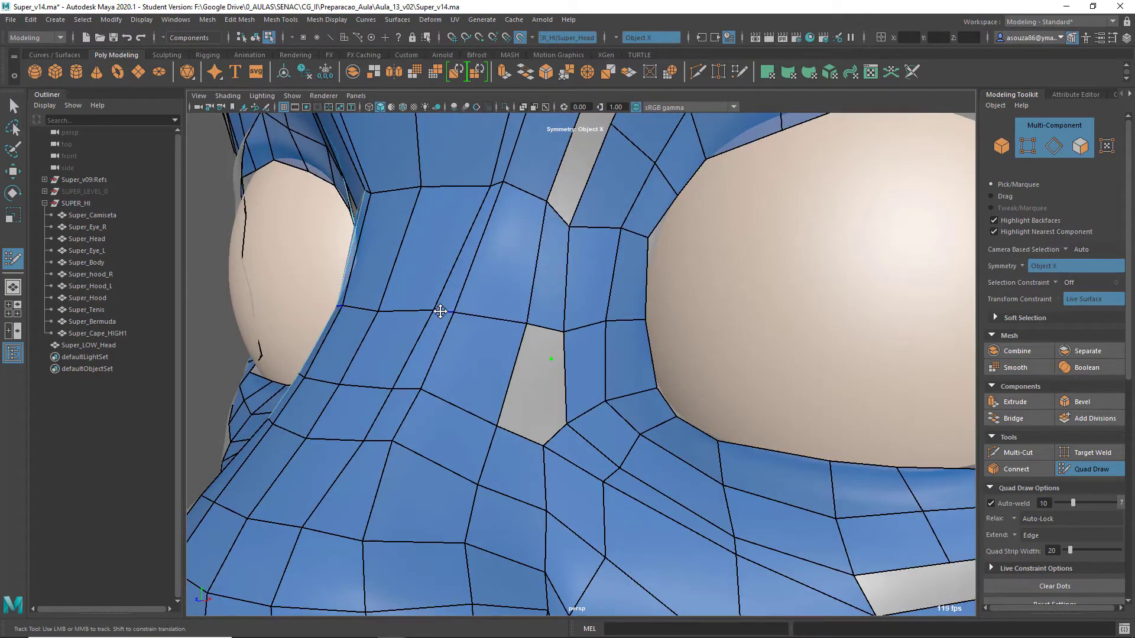
{"action": "left_click", "coordinate": [495, 372], "text": "ctrl"}
{"action": "left_click", "coordinate": [541, 369], "text": "shift"}
{"action": "left_click_drag", "start_coordinate": [520, 355], "coordinate": [499, 327], "text": "shift"}
Step: Insert an edge loop below the eye and fill the remaining quads between the lower eye strip and the cheek
{"action": "right_click_drag", "start_coordinate": [498, 327], "coordinate": [458, 330], "text": "alt"}
{"action": "mouse_move", "coordinate": [485, 331]}
{"action": "left_mouse_down", "text": "alt"}
{"action": "mouse_move", "coordinate": [526, 331]}
{"action": "mouse_move", "coordinate": [490, 319]}
{"action": "left_mouse_up", "text": "alt"}
{"action": "right_click_drag", "start_coordinate": [532, 337], "coordinate": [496, 348], "text": "alt"}
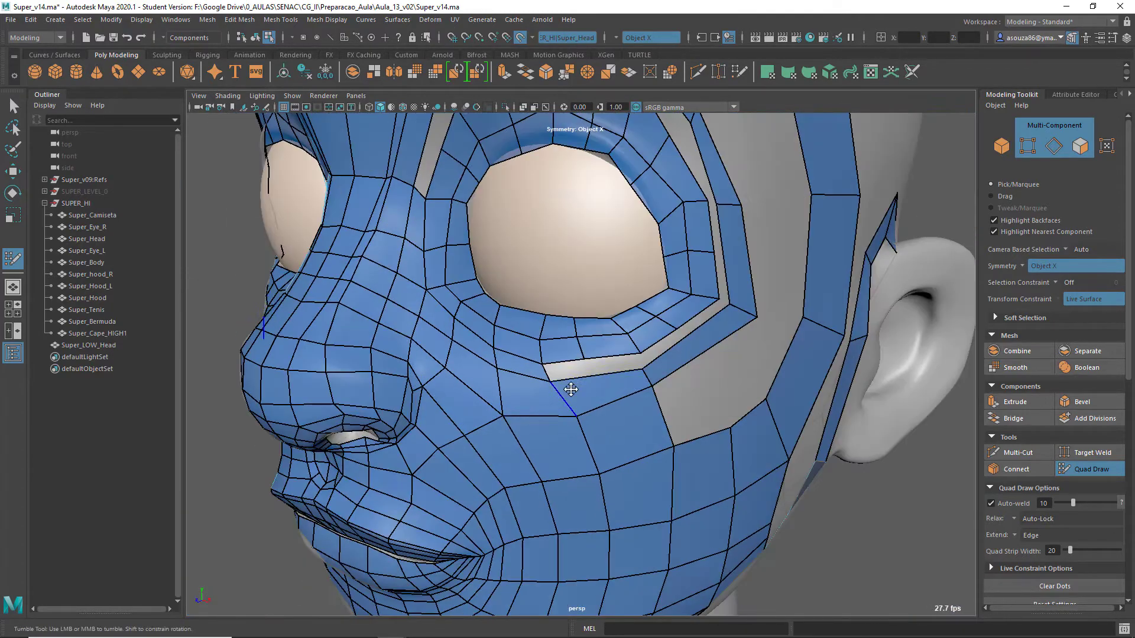
{"action": "right_click_drag", "start_coordinate": [540, 380], "coordinate": [623, 398], "text": "alt"}
{"action": "left_click_drag", "start_coordinate": [623, 398], "coordinate": [573, 413], "text": "alt"}
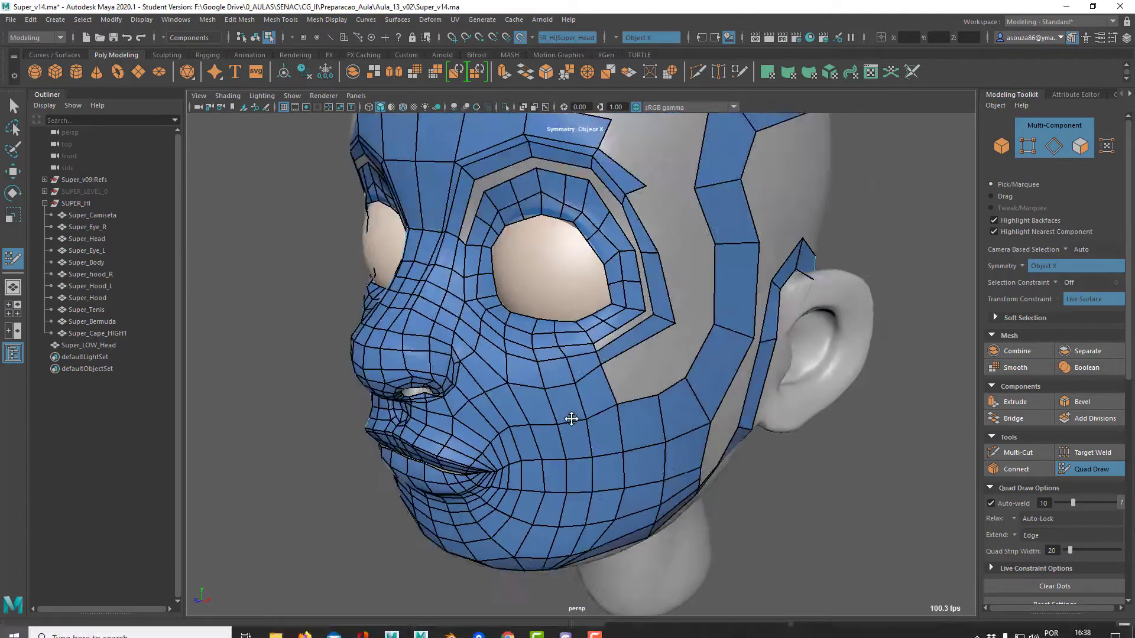
{"action": "right_click_drag", "start_coordinate": [573, 414], "coordinate": [738, 396], "text": "alt"}
{"action": "left_click", "coordinate": [605, 333], "text": "ctrl"}
{"action": "left_click", "coordinate": [592, 375], "text": "shift"}
{"action": "left_click", "coordinate": [640, 355], "text": "shift"}
Step: Place mirrored dots under the chin and fill quads alongside the central strip toward the neck
{"action": "middle_click_drag", "start_coordinate": [640, 520], "coordinate": [625, 342], "text": "alt"}
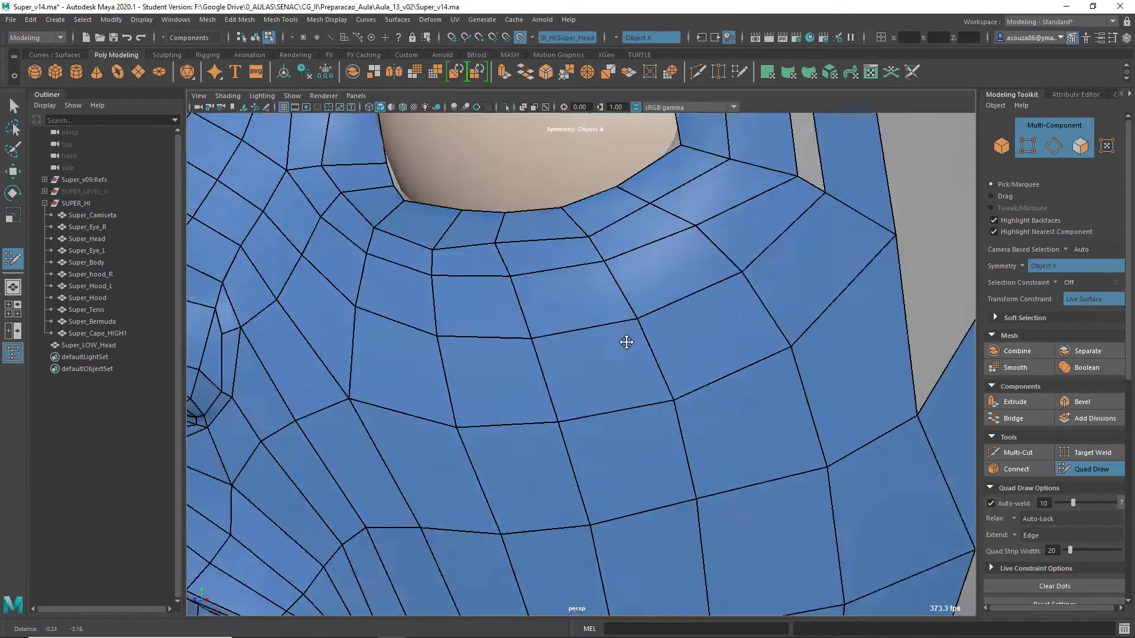
{"action": "right_click_drag", "start_coordinate": [626, 342], "coordinate": [549, 349], "text": "alt"}
{"action": "left_click_drag", "start_coordinate": [550, 348], "coordinate": [591, 295], "text": "alt"}
{"action": "middle_click_drag", "start_coordinate": [591, 414], "coordinate": [645, 395], "text": "alt"}
{"action": "left_click_drag", "start_coordinate": [646, 395], "coordinate": [733, 331], "text": "alt"}
{"action": "left_click", "coordinate": [739, 378], "text": "shift"}
{"action": "left_click_drag", "start_coordinate": [738, 377], "coordinate": [686, 426], "text": "alt"}
{"action": "left_click", "coordinate": [733, 358]}
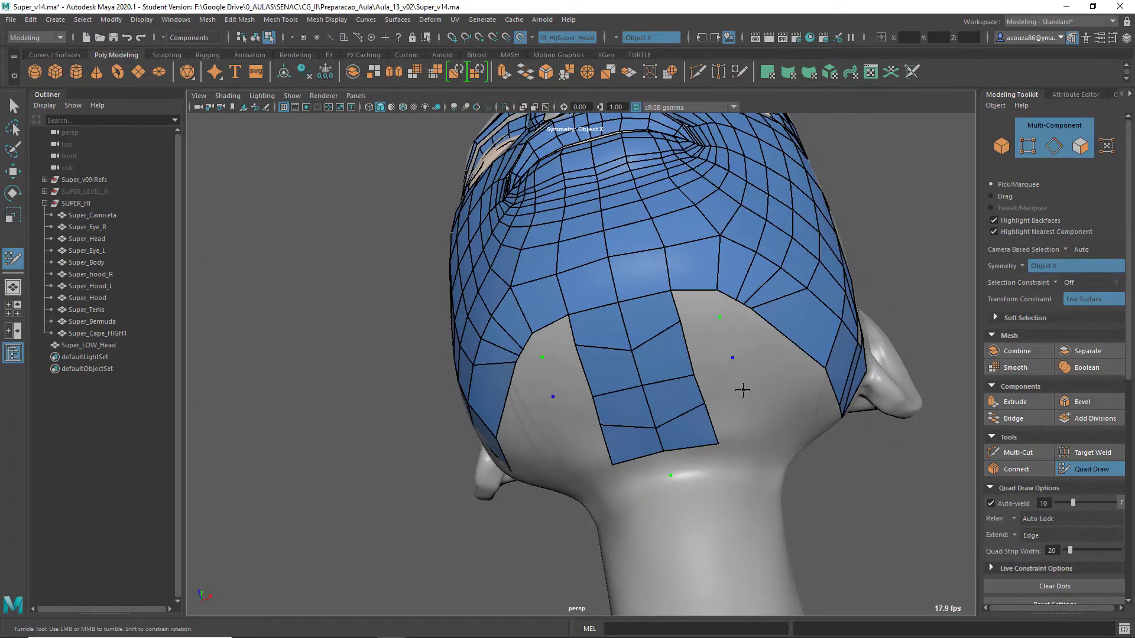
{"action": "left_click", "coordinate": [744, 394]}
{"action": "left_click", "coordinate": [718, 382], "text": "shift"}
{"action": "left_click", "coordinate": [753, 437]}
{"action": "left_click", "coordinate": [730, 419], "text": "shift"}
{"action": "left_click_drag", "start_coordinate": [603, 400], "coordinate": [611, 372], "text": "alt"}
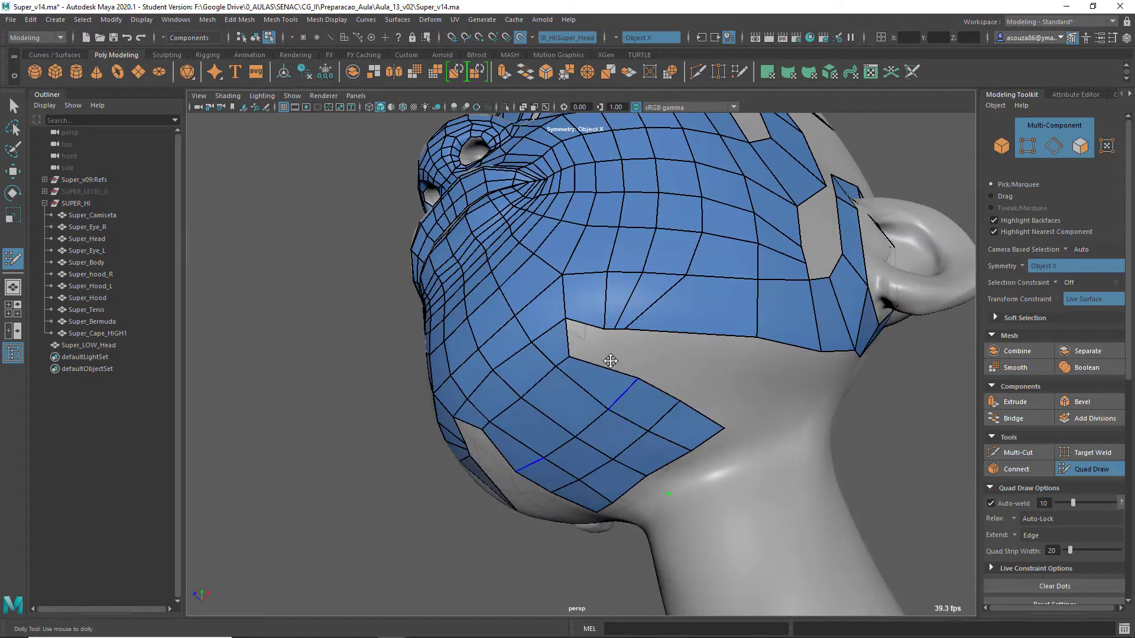
Step: Fill quads joining the underside of the chin to the jaw strip and relax the shared points
{"action": "left_click", "coordinate": [582, 343], "text": "shift"}
{"action": "left_click_drag", "start_coordinate": [603, 328], "coordinate": [603, 311], "text": "shift"}
{"action": "left_click_drag", "start_coordinate": [632, 376], "coordinate": [658, 323], "text": "alt"}
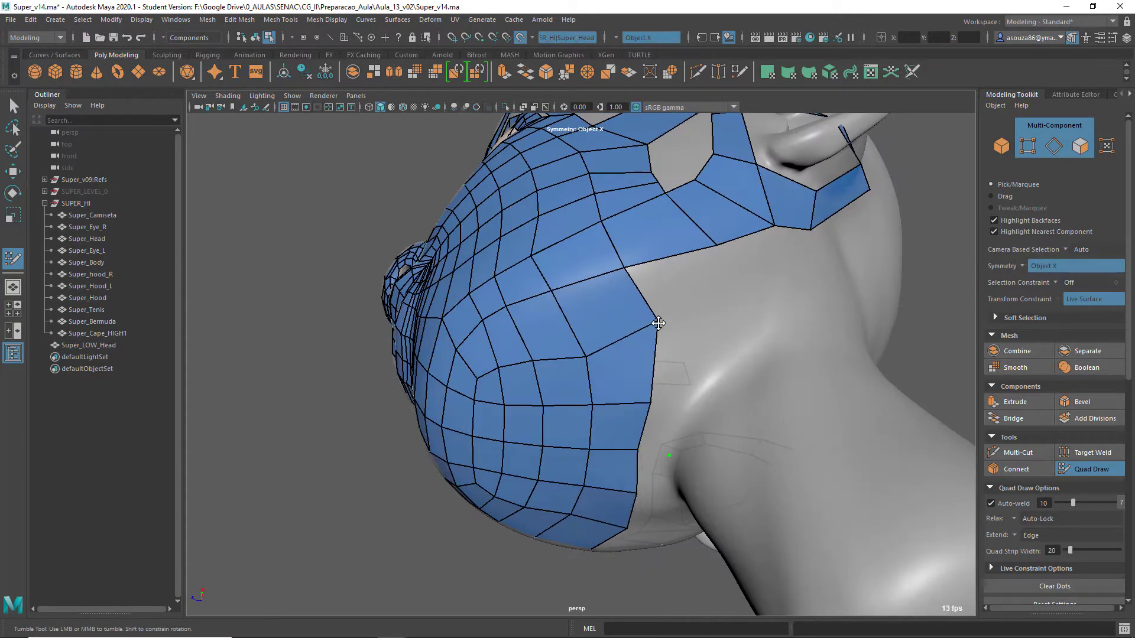
{"action": "left_click", "coordinate": [677, 395], "text": "shift"}
{"action": "left_click_drag", "start_coordinate": [677, 395], "coordinate": [477, 412], "text": "alt"}
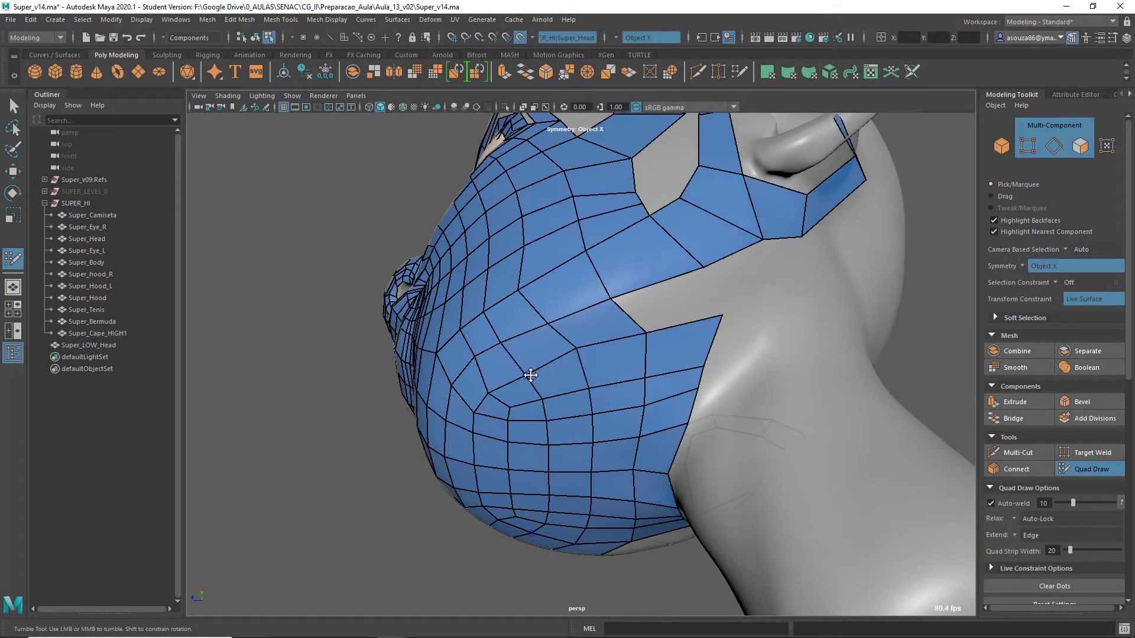
Step: Fill the gap above the inner eye with quads between the upper eye strip and the brow strip
{"action": "left_click_drag", "start_coordinate": [532, 375], "coordinate": [605, 317], "text": "alt"}
{"action": "right_click_drag", "start_coordinate": [621, 376], "coordinate": [674, 361], "text": "alt"}
{"action": "left_click_drag", "start_coordinate": [673, 360], "coordinate": [617, 237], "text": "alt"}
{"action": "middle_click_drag", "start_coordinate": [618, 195], "coordinate": [608, 379], "text": "alt"}
{"action": "left_click", "coordinate": [631, 418], "text": "shift"}
{"action": "middle_click_drag", "start_coordinate": [683, 356], "coordinate": [630, 409], "text": "alt"}
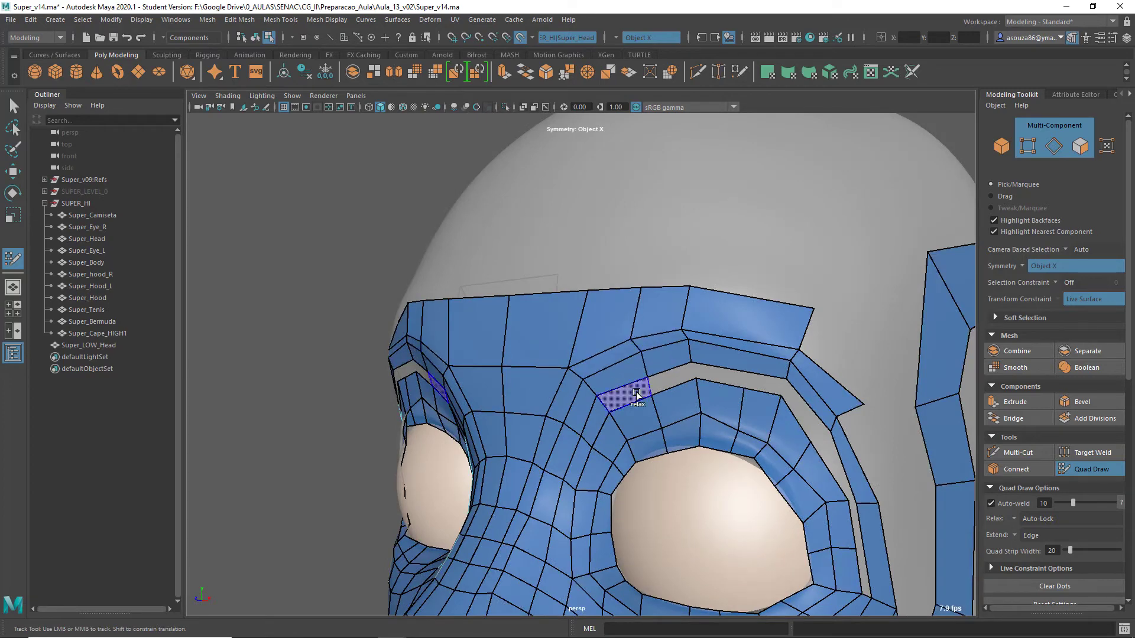
{"action": "middle_click_drag", "start_coordinate": [575, 573], "coordinate": [572, 461], "text": "alt"}
{"action": "left_click_drag", "start_coordinate": [572, 461], "coordinate": [535, 452], "text": "alt"}
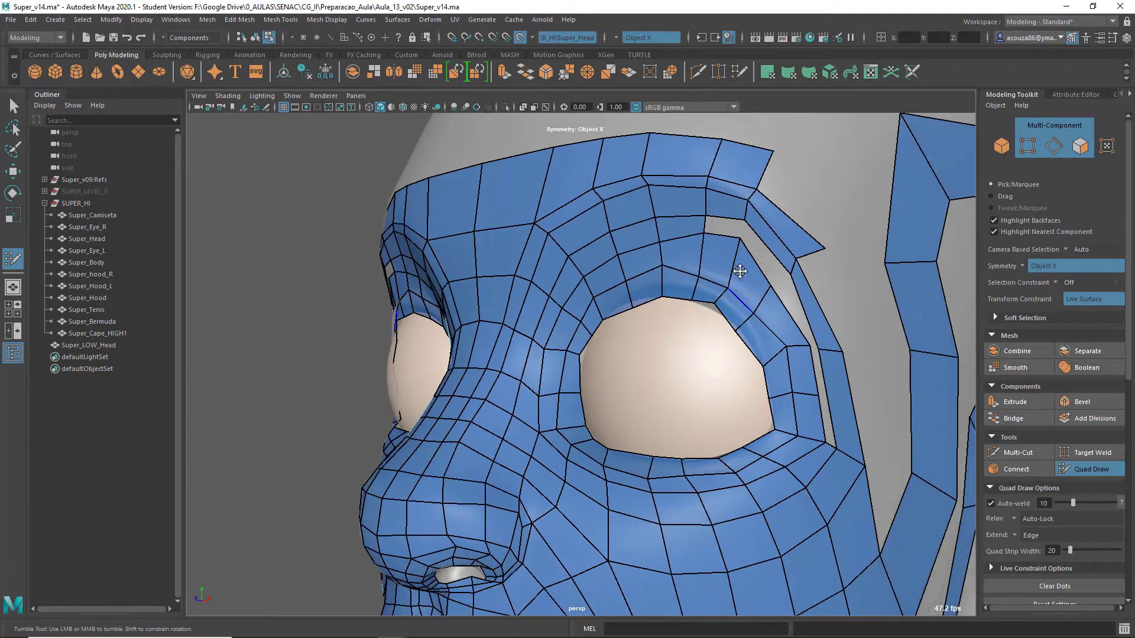
Step: Fill the remaining quads around the upper outer eye between the eye strip and the outer brow strip
{"action": "left_click", "coordinate": [732, 233], "text": "shift"}
{"action": "left_click", "coordinate": [767, 264], "text": "shift"}
{"action": "left_click", "coordinate": [797, 322], "text": "shift"}
{"action": "left_click_drag", "start_coordinate": [789, 337], "coordinate": [636, 385], "text": "alt"}
{"action": "right_click_drag", "start_coordinate": [636, 384], "coordinate": [597, 299], "text": "alt"}
{"action": "left_click_drag", "start_coordinate": [598, 299], "coordinate": [651, 434], "text": "alt"}
{"action": "right_click_drag", "start_coordinate": [651, 434], "coordinate": [618, 455], "text": "alt"}
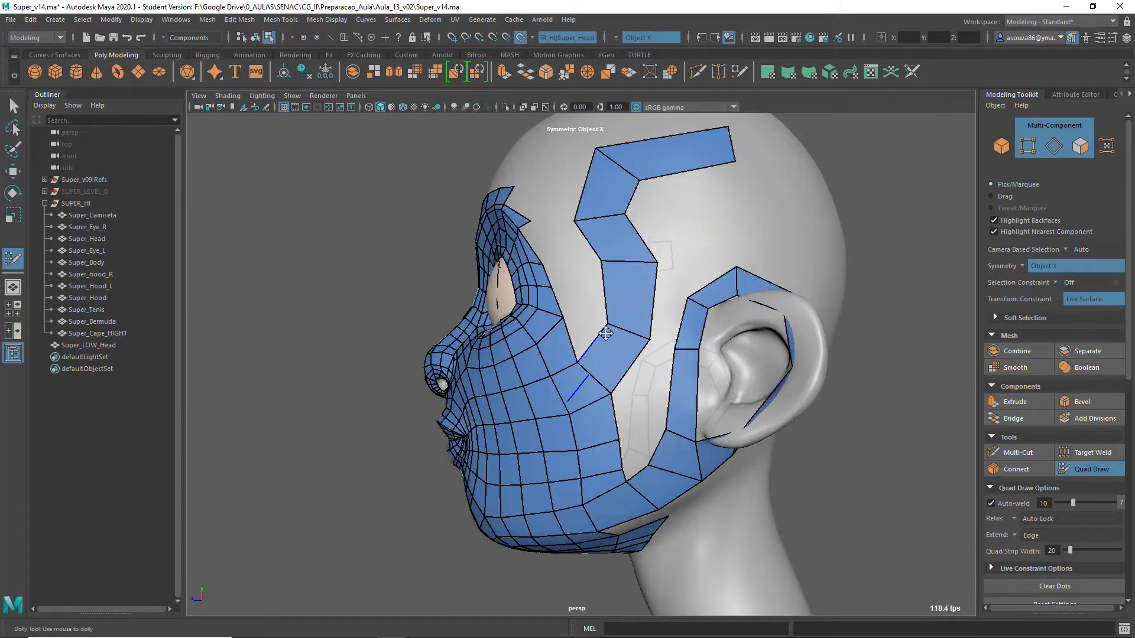
Step: Fill quads connecting the cheek mesh to the temple strip and the strip in front of the ear
{"action": "left_click", "coordinate": [603, 355], "text": "shift"}
{"action": "left_click", "coordinate": [619, 455], "text": "shift"}
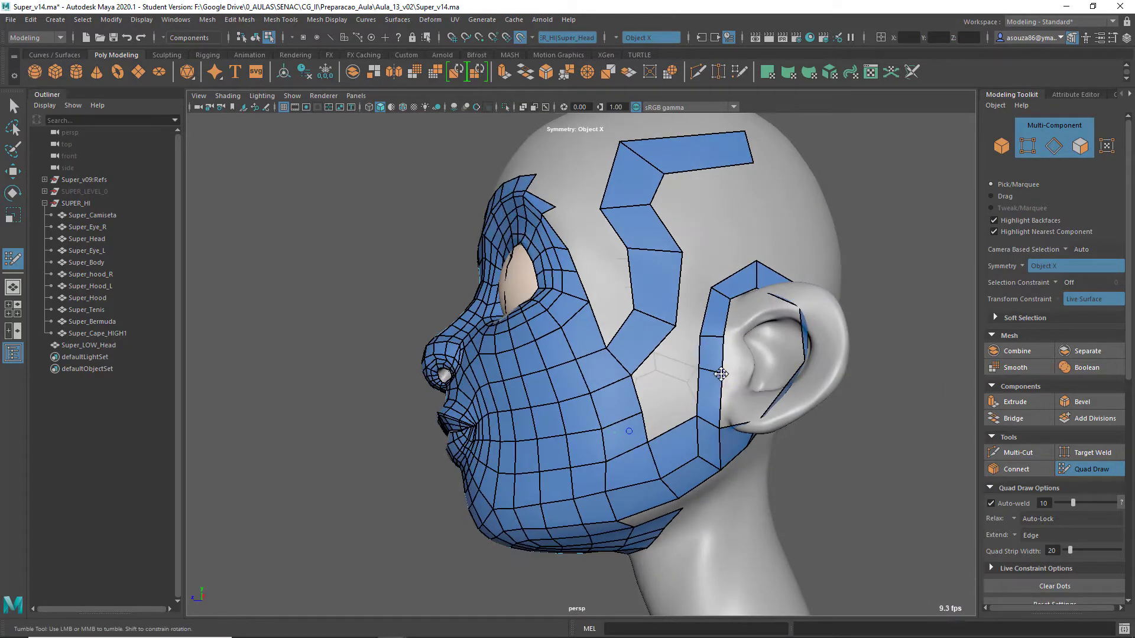
{"action": "left_click", "coordinate": [660, 438], "text": "shift"}
{"action": "mouse_move", "coordinate": [660, 442]}
{"action": "left_mouse_down", "text": "alt"}
{"action": "mouse_move", "coordinate": [700, 453]}
{"action": "mouse_move", "coordinate": [627, 440]}
{"action": "left_mouse_up", "text": "alt"}
{"action": "right_click_drag", "start_coordinate": [626, 440], "coordinate": [577, 429], "text": "alt"}
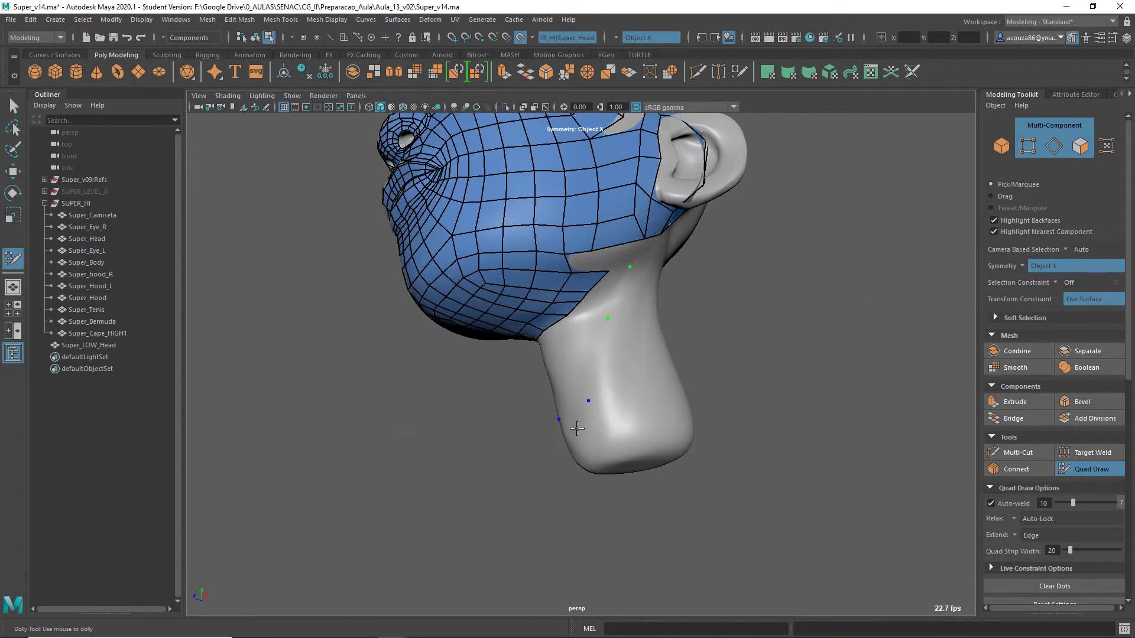
Step: Place dots along the neck and fill a side strip and the first quads across the lower throat
{"action": "left_click", "coordinate": [630, 366]}
{"action": "left_click", "coordinate": [612, 385], "text": "shift"}
{"action": "mouse_move", "coordinate": [614, 386]}
{"action": "left_mouse_down", "text": "alt"}
{"action": "mouse_move", "coordinate": [615, 431]}
{"action": "mouse_move", "coordinate": [721, 379]}
{"action": "left_mouse_up", "text": "alt"}
{"action": "left_click", "coordinate": [599, 385], "text": "shift"}
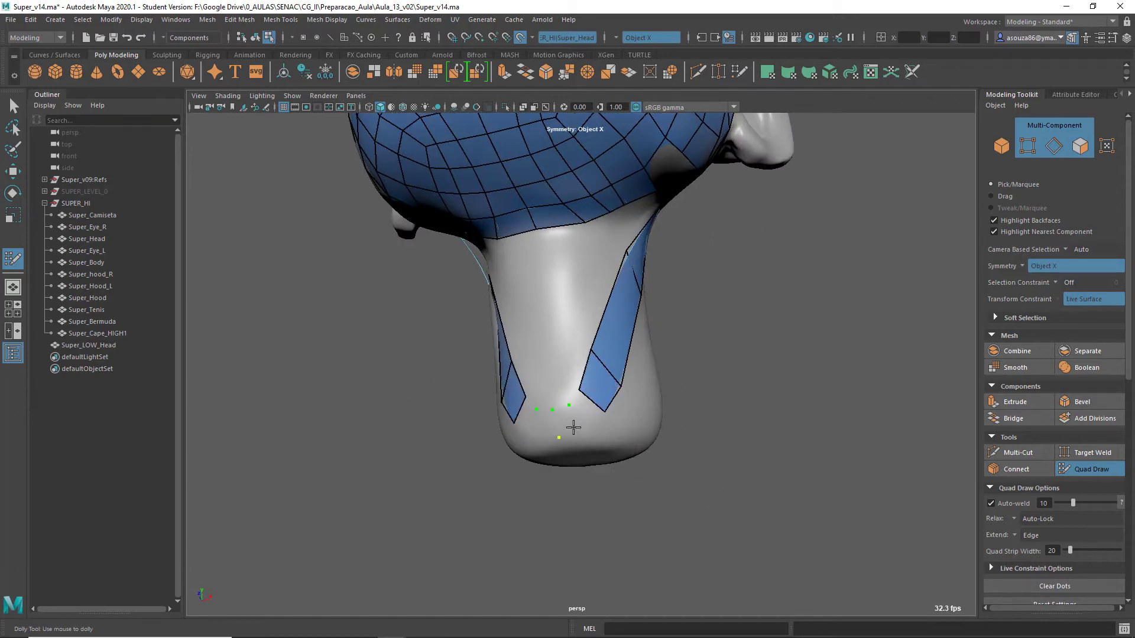
{"action": "left_click", "coordinate": [583, 411], "text": "shift"}
{"action": "left_click", "coordinate": [571, 425], "text": "shift"}
{"action": "left_click_drag", "start_coordinate": [558, 428], "coordinate": [681, 333], "text": "alt"}
Step: Fill the front of the neck with quads from the chin down and connect it to the side neck strip
{"action": "left_click_drag", "start_coordinate": [568, 276], "coordinate": [658, 519], "text": "alt"}
{"action": "right_click_drag", "start_coordinate": [658, 519], "coordinate": [676, 501], "text": "alt"}
{"action": "left_click", "coordinate": [625, 434], "text": "shift"}
{"action": "left_click", "coordinate": [628, 470], "text": "shift"}
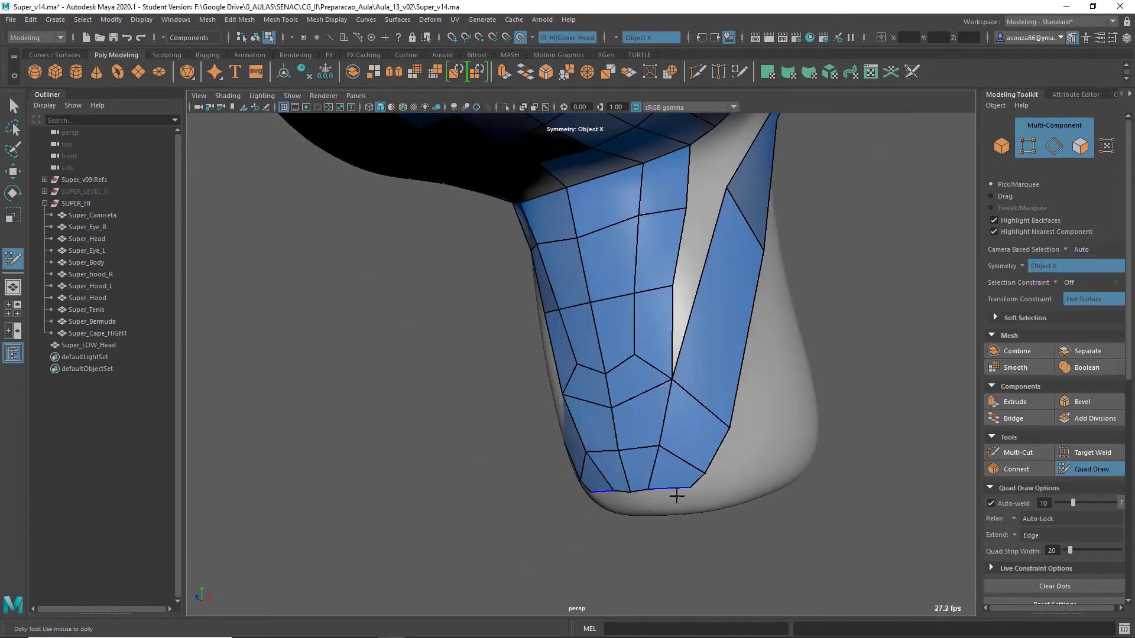
{"action": "mouse_move", "coordinate": [676, 497]}
{"action": "left_mouse_down", "text": "alt"}
{"action": "mouse_move", "coordinate": [611, 416]}
{"action": "mouse_move", "coordinate": [609, 427]}
{"action": "left_mouse_up", "text": "alt"}
{"action": "left_click_drag", "start_coordinate": [670, 352], "coordinate": [627, 340], "text": "alt"}
{"action": "left_click_drag", "start_coordinate": [659, 389], "coordinate": [677, 328], "text": "alt"}
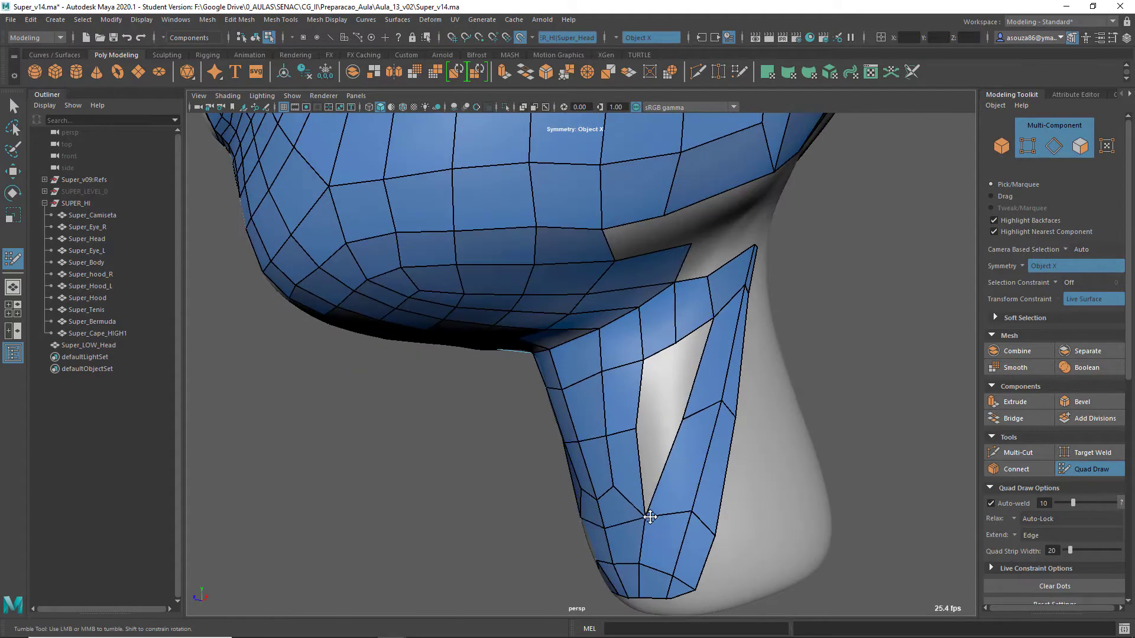
Step: Place mirrored dots across the nape and fill quads on the back of the neck
{"action": "right_click_drag", "start_coordinate": [650, 383], "coordinate": [656, 331], "text": "alt"}
{"action": "left_click_drag", "start_coordinate": [656, 331], "coordinate": [544, 324], "text": "alt"}
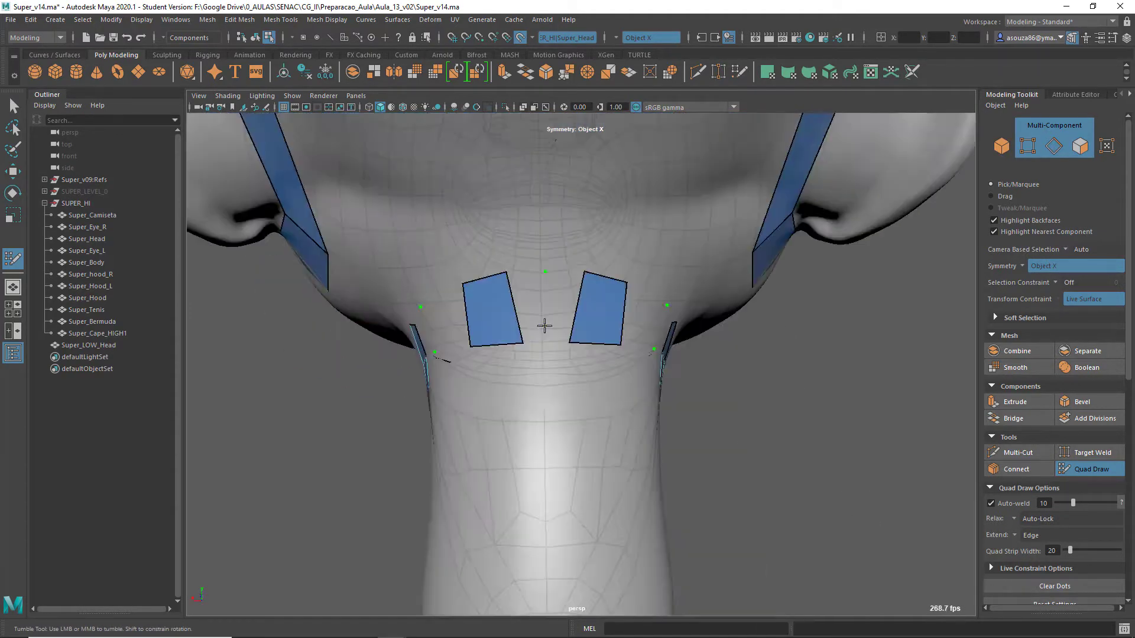
{"action": "right_click_drag", "start_coordinate": [545, 325], "coordinate": [664, 325], "text": "alt"}
{"action": "left_click_drag", "start_coordinate": [663, 325], "coordinate": [690, 257], "text": "alt"}
{"action": "mouse_move", "coordinate": [710, 307]}
{"action": "left_mouse_down", "text": "alt"}
{"action": "mouse_move", "coordinate": [671, 289]}
{"action": "mouse_move", "coordinate": [808, 243]}
{"action": "left_mouse_up", "text": "alt"}
{"action": "right_click_drag", "start_coordinate": [808, 243], "coordinate": [734, 372], "text": "alt"}
Step: Isolate Super_LOW_Head in smooth preview to examine its surface and edge flow, and return to Quad Draw in the full scene
{"action": "key", "text": "q"}
{"action": "left_click_drag", "start_coordinate": [734, 373], "coordinate": [709, 396], "text": "alt"}
{"action": "right_click_drag", "start_coordinate": [709, 396], "coordinate": [855, 256]}
{"action": "key", "text": "ctrl+1"}
{"action": "key", "text": "3"}
{"action": "left_click", "coordinate": [494, 476]}
{"action": "left_click_drag", "start_coordinate": [494, 477], "coordinate": [530, 481], "text": "alt"}
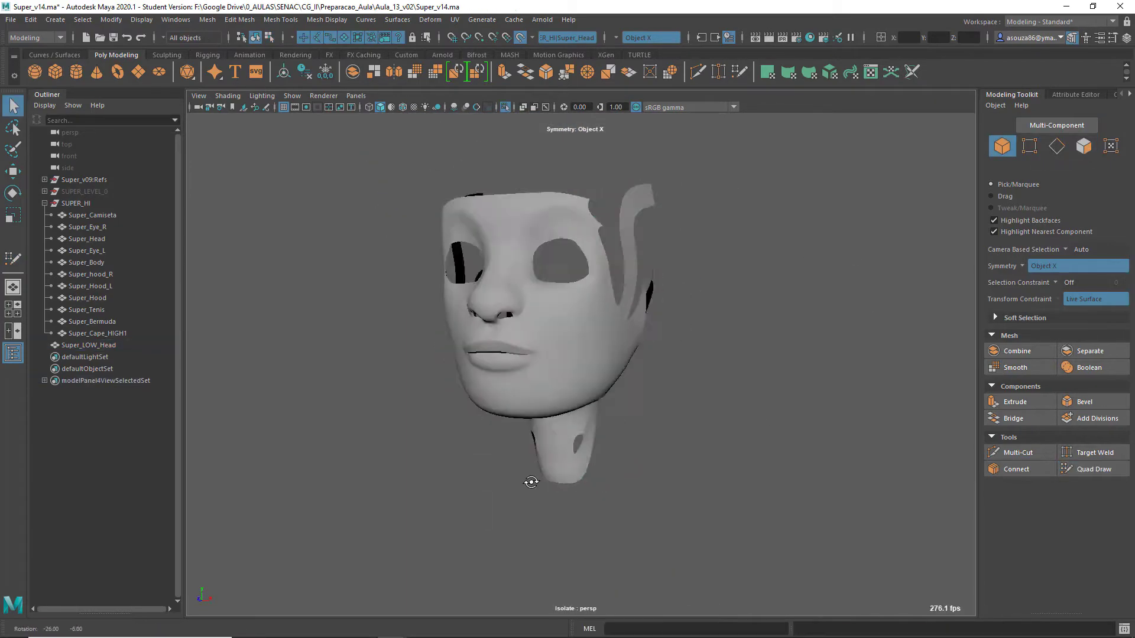
{"action": "right_click_drag", "start_coordinate": [530, 481], "coordinate": [547, 435], "text": "alt"}
{"action": "middle_click_drag", "start_coordinate": [547, 436], "coordinate": [686, 471], "text": "alt"}
{"action": "mouse_move", "coordinate": [686, 471]}
{"action": "left_mouse_down", "text": "alt"}
{"action": "mouse_move", "coordinate": [629, 389]}
{"action": "mouse_move", "coordinate": [786, 514]}
{"action": "mouse_move", "coordinate": [659, 514]}
{"action": "left_mouse_up", "text": "alt"}
{"action": "left_click", "coordinate": [659, 514]}
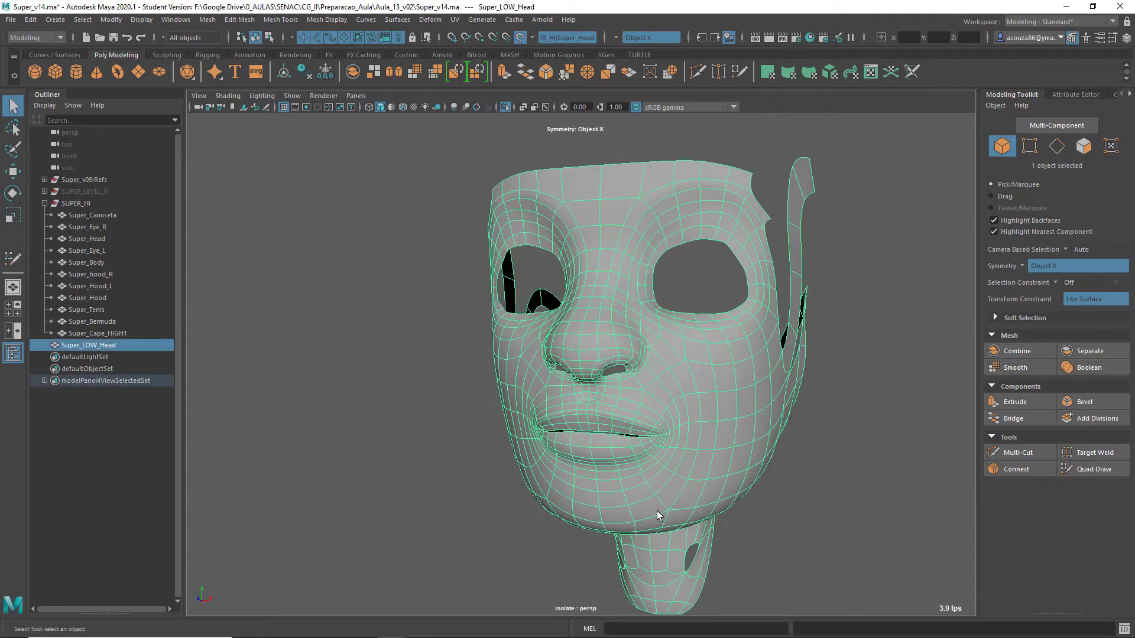
{"action": "key", "text": "ctrl+1"}
{"action": "key", "text": "1"}
{"action": "key", "text": "y"}
Step: Fill the side of the head with quads between the temple strip, the strip around the ear and the outer cheek
{"action": "left_click_drag", "start_coordinate": [733, 502], "coordinate": [666, 506], "text": "alt"}
{"action": "middle_click_drag", "start_coordinate": [666, 507], "coordinate": [680, 443], "text": "alt"}
{"action": "mouse_move", "coordinate": [680, 443]}
{"action": "right_mouse_down", "text": "alt"}
{"action": "mouse_move", "coordinate": [692, 478]}
{"action": "mouse_move", "coordinate": [618, 464]}
{"action": "right_mouse_up", "text": "alt"}
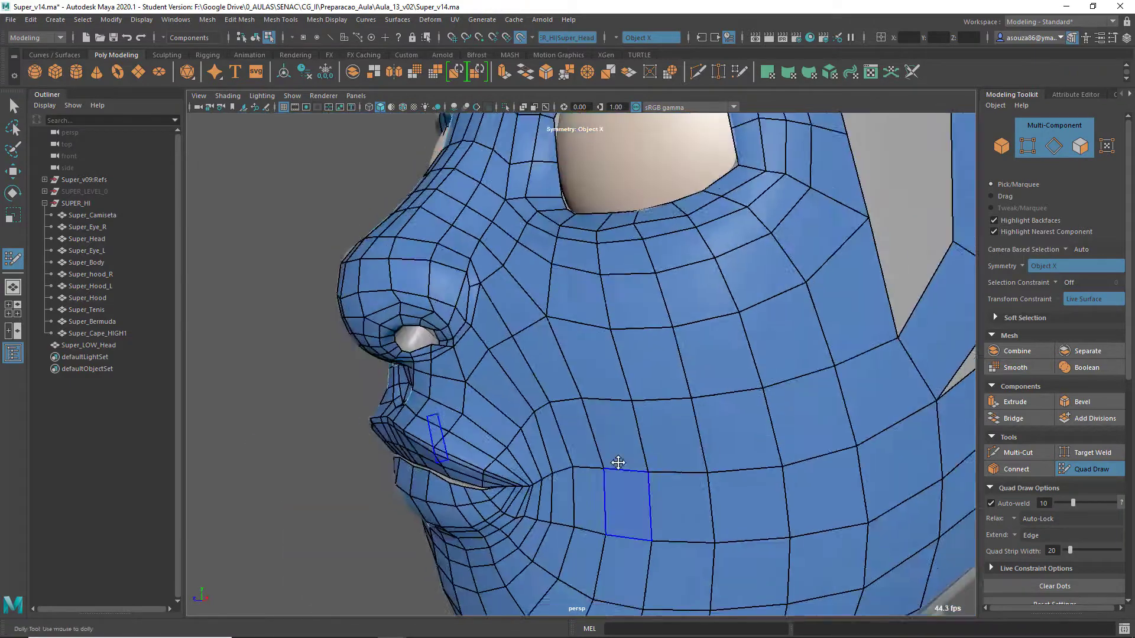
{"action": "left_click_drag", "start_coordinate": [619, 464], "coordinate": [695, 438], "text": "alt"}
{"action": "right_click_drag", "start_coordinate": [867, 351], "coordinate": [815, 331], "text": "alt"}
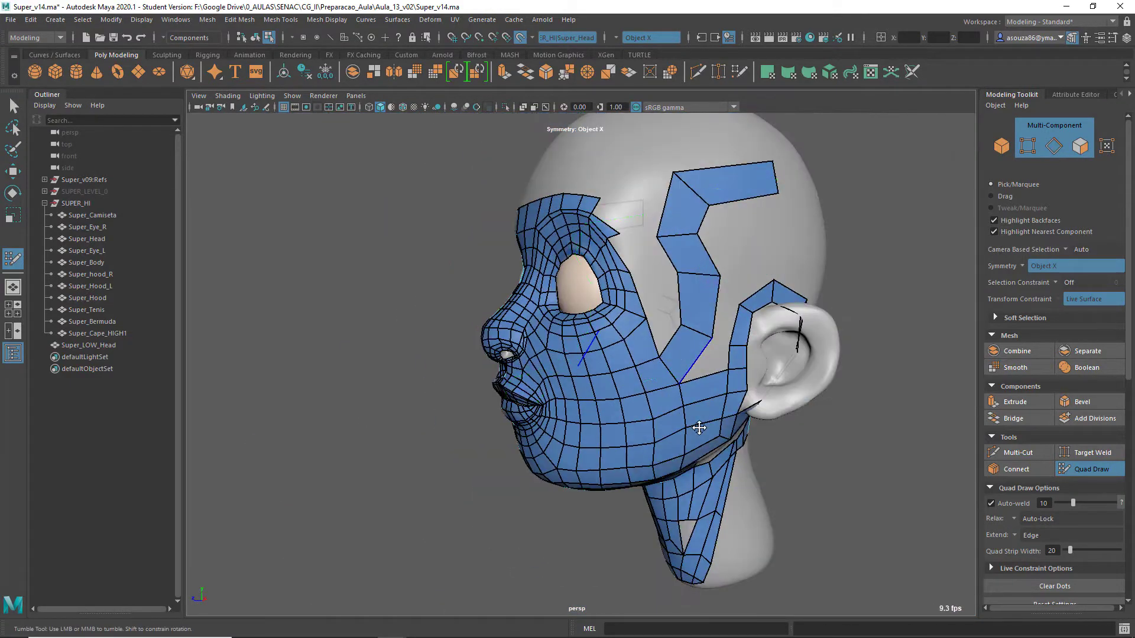
{"action": "left_click_drag", "start_coordinate": [815, 331], "coordinate": [678, 214], "text": "alt"}
{"action": "left_click", "coordinate": [678, 215], "text": "shift"}
{"action": "left_click", "coordinate": [668, 248], "text": "shift"}
{"action": "left_click_drag", "start_coordinate": [668, 255], "coordinate": [718, 283], "text": "alt"}
{"action": "left_click", "coordinate": [709, 305]}
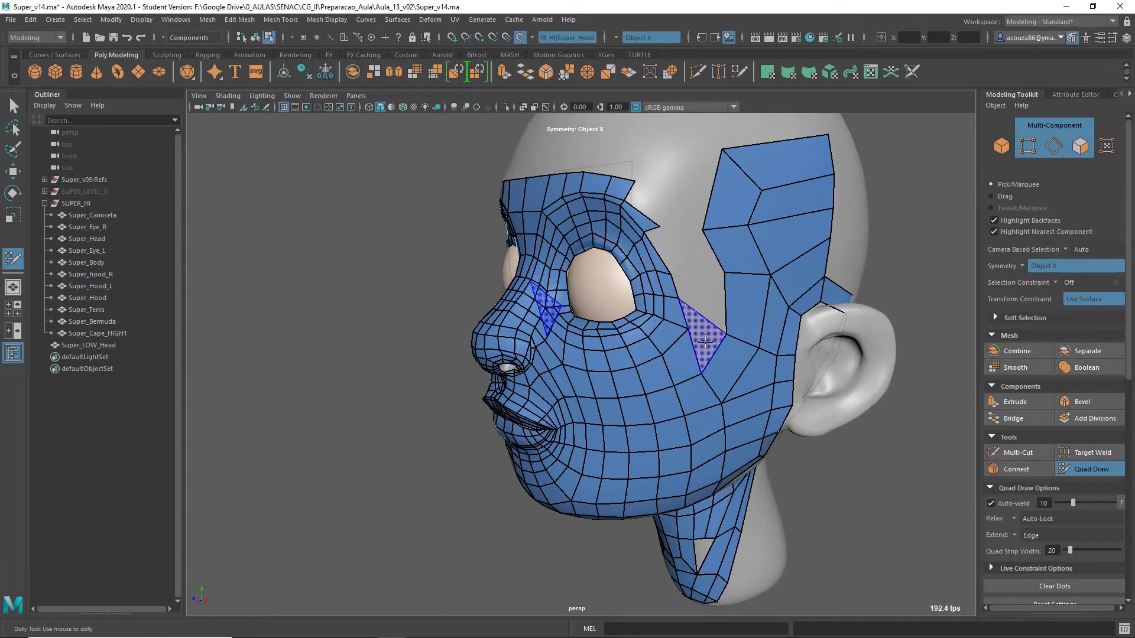
{"action": "left_click", "coordinate": [704, 342], "text": "shift"}
Step: Fill the gap between the outer eye corner and the temple with quads and insert edge loops through the temple area
{"action": "left_click_drag", "start_coordinate": [704, 342], "coordinate": [658, 398], "text": "alt"}
{"action": "middle_click_drag", "start_coordinate": [659, 397], "coordinate": [680, 473], "text": "alt"}
{"action": "mouse_move", "coordinate": [674, 395]}
{"action": "left_mouse_down"}
{"action": "mouse_move", "coordinate": [691, 449]}
{"action": "mouse_move", "coordinate": [730, 473]}
{"action": "mouse_move", "coordinate": [686, 450]}
{"action": "left_mouse_up"}
{"action": "left_click", "coordinate": [656, 395], "text": "shift"}
{"action": "left_click", "coordinate": [681, 391], "text": "shift"}
{"action": "left_click", "coordinate": [671, 348], "text": "shift"}
{"action": "left_click", "coordinate": [641, 360], "text": "shift"}
{"action": "left_click", "coordinate": [730, 428], "text": "ctrl"}
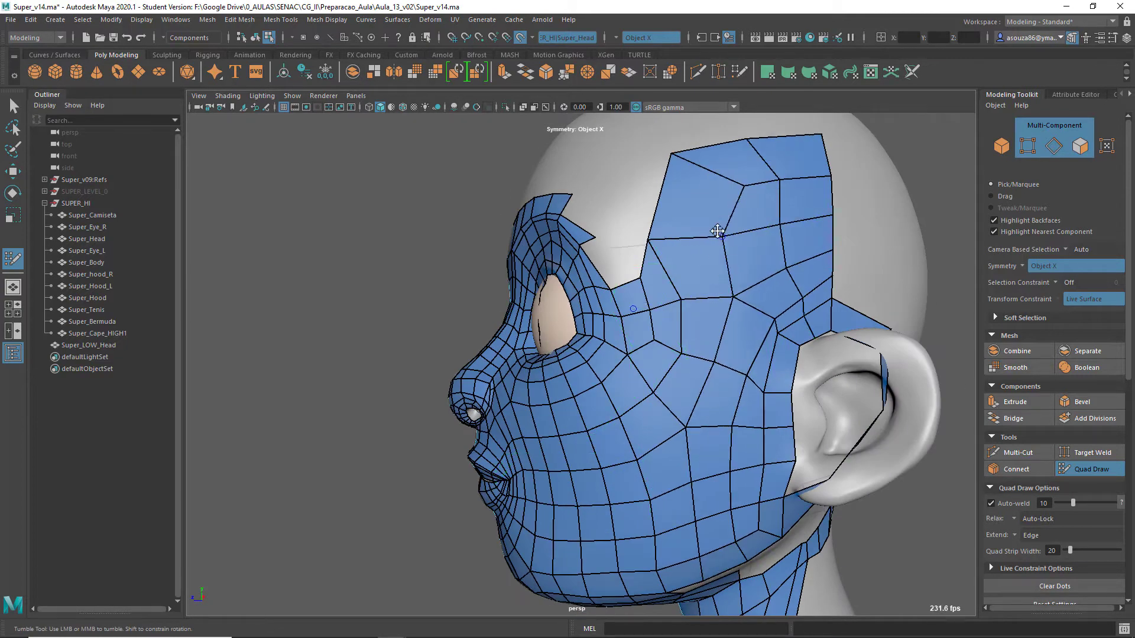
Step: Bridge the outer brow to the temple with quads and relax the points around that junction
{"action": "left_click_drag", "start_coordinate": [730, 290], "coordinate": [801, 285], "text": "alt"}
{"action": "middle_click_drag", "start_coordinate": [749, 261], "coordinate": [668, 317], "text": "alt"}
{"action": "scroll", "coordinate": [662, 318], "scroll_direction": "up", "scroll_amount": 3}
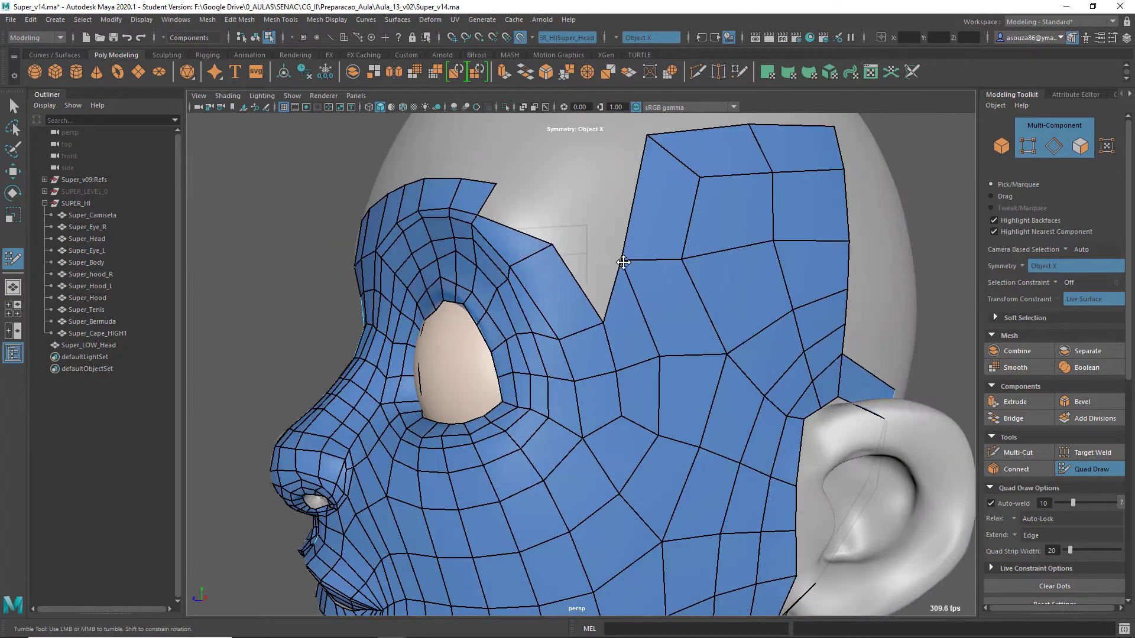
{"action": "left_click_drag", "start_coordinate": [623, 262], "coordinate": [739, 266], "text": "alt"}
{"action": "right_click_drag", "start_coordinate": [739, 266], "coordinate": [644, 296], "text": "alt"}
{"action": "left_click_drag", "start_coordinate": [644, 296], "coordinate": [603, 289], "text": "alt"}
{"action": "right_click_drag", "start_coordinate": [603, 290], "coordinate": [647, 296], "text": "alt"}
{"action": "right_click_drag", "start_coordinate": [547, 401], "coordinate": [597, 420], "text": "alt"}
{"action": "left_click_drag", "start_coordinate": [597, 420], "coordinate": [633, 385], "text": "alt"}
{"action": "middle_click_drag", "start_coordinate": [734, 311], "coordinate": [704, 296], "text": "alt"}
{"action": "left_click_drag", "start_coordinate": [704, 296], "coordinate": [751, 301], "text": "alt"}
{"action": "middle_click_drag", "start_coordinate": [751, 302], "coordinate": [704, 284], "text": "alt"}
{"action": "right_click_drag", "start_coordinate": [703, 284], "coordinate": [544, 384], "text": "alt"}
{"action": "left_click_drag", "start_coordinate": [544, 384], "coordinate": [459, 357], "text": "alt"}
{"action": "right_click_drag", "start_coordinate": [459, 357], "coordinate": [495, 532], "text": "alt"}
{"action": "middle_click_drag", "start_coordinate": [494, 532], "coordinate": [709, 497], "text": "alt"}
{"action": "right_click_drag", "start_coordinate": [709, 496], "coordinate": [603, 326], "text": "alt"}
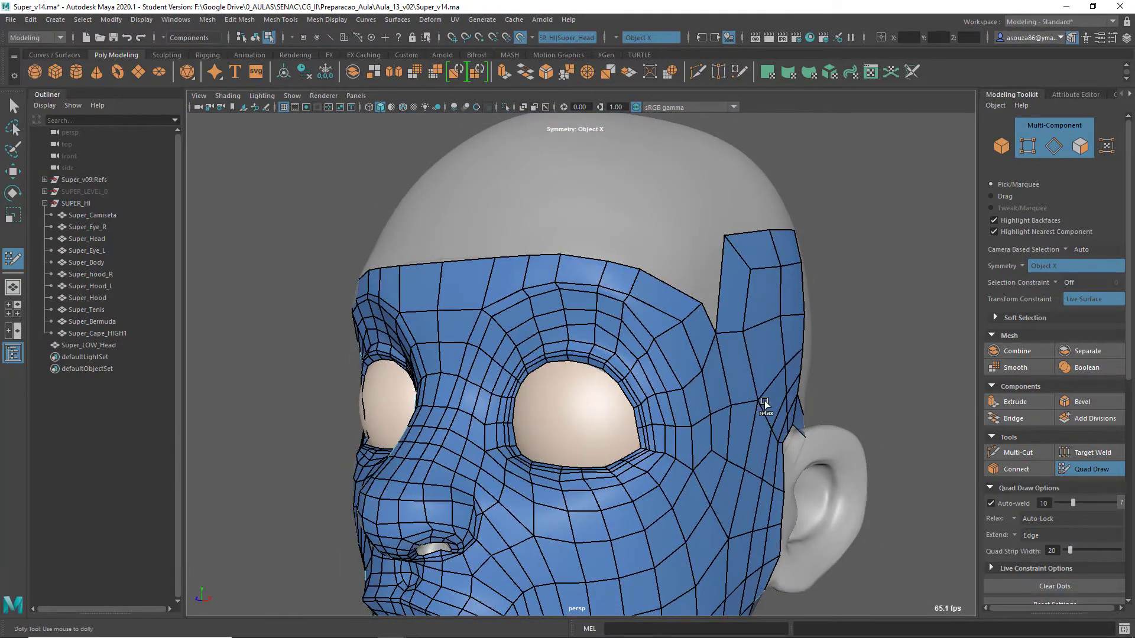
Step: Undo the last mouth-corner edit and insert an edge loop running from the mouth corner across the cheek
{"action": "left_click_drag", "start_coordinate": [764, 404], "coordinate": [609, 396], "text": "alt"}
{"action": "right_click_drag", "start_coordinate": [609, 396], "coordinate": [587, 480], "text": "alt"}
{"action": "right_click_drag", "start_coordinate": [749, 469], "coordinate": [633, 422], "text": "alt"}
{"action": "left_click_drag", "start_coordinate": [641, 461], "coordinate": [615, 414], "text": "alt"}
{"action": "scroll", "coordinate": [686, 393], "scroll_direction": "down", "scroll_amount": 3}
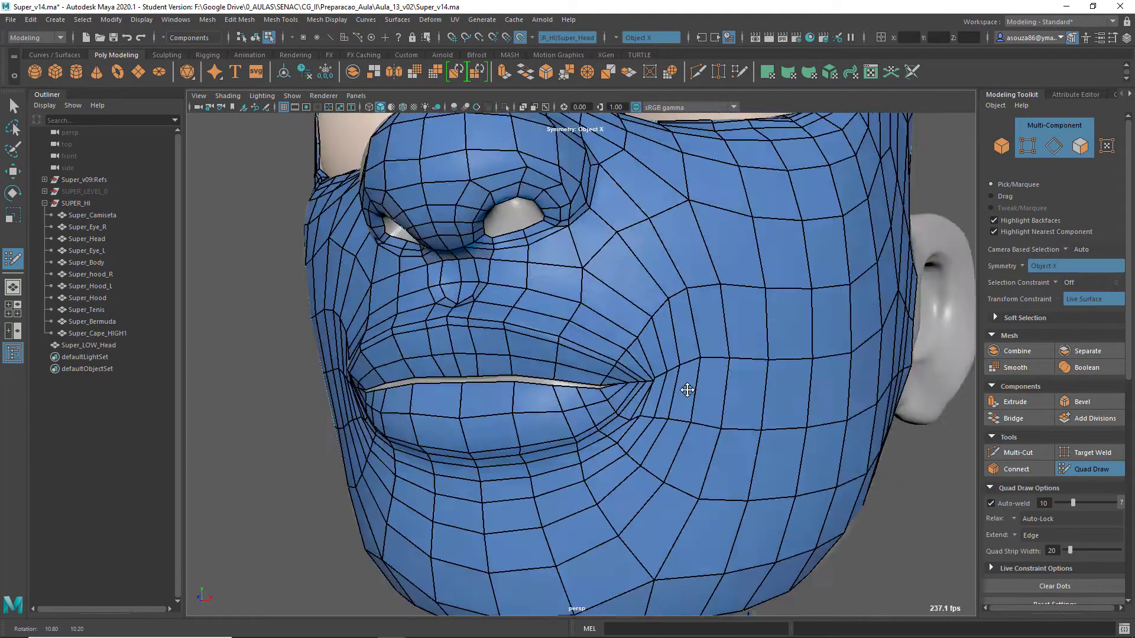
{"action": "scroll", "coordinate": [687, 392], "scroll_direction": "up", "scroll_amount": 8}
{"action": "scroll", "coordinate": [658, 338], "scroll_direction": "down", "scroll_amount": 2}
{"action": "scroll", "coordinate": [685, 513], "scroll_direction": "down", "scroll_amount": 5}
{"action": "middle_click_drag", "start_coordinate": [502, 384], "coordinate": [590, 368], "text": "alt"}
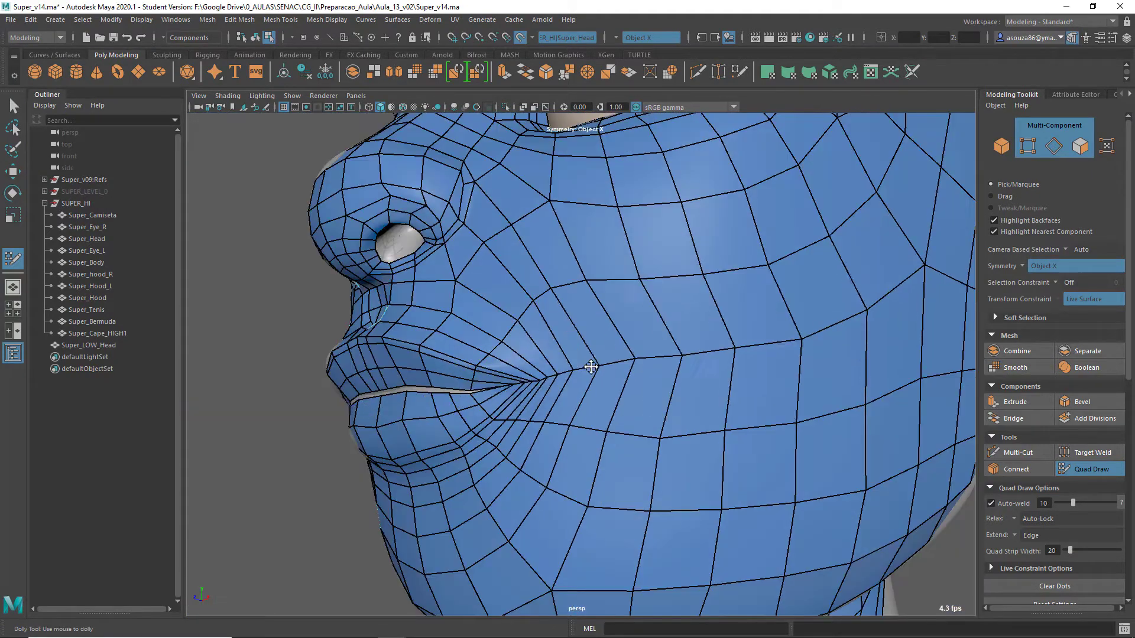
{"action": "scroll", "coordinate": [591, 368], "scroll_direction": "up", "scroll_amount": 4}
{"action": "key", "text": "ctrl+z"}
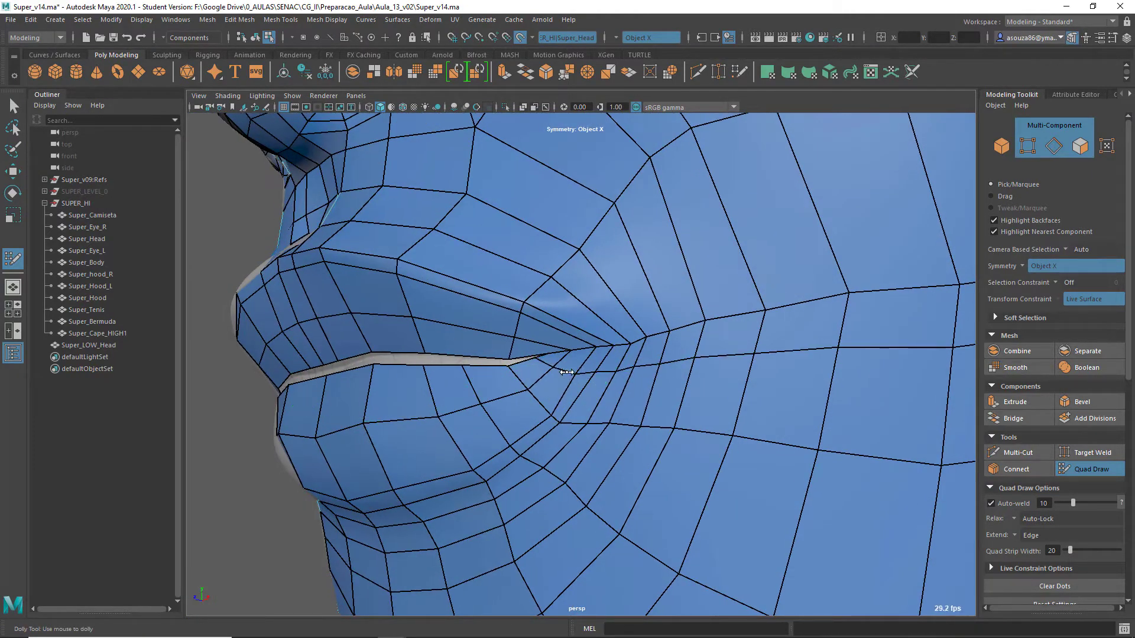
{"action": "scroll", "coordinate": [1052, 378], "scroll_direction": "down", "scroll_amount": 10}
{"action": "left_click", "coordinate": [730, 359], "text": "ctrl"}
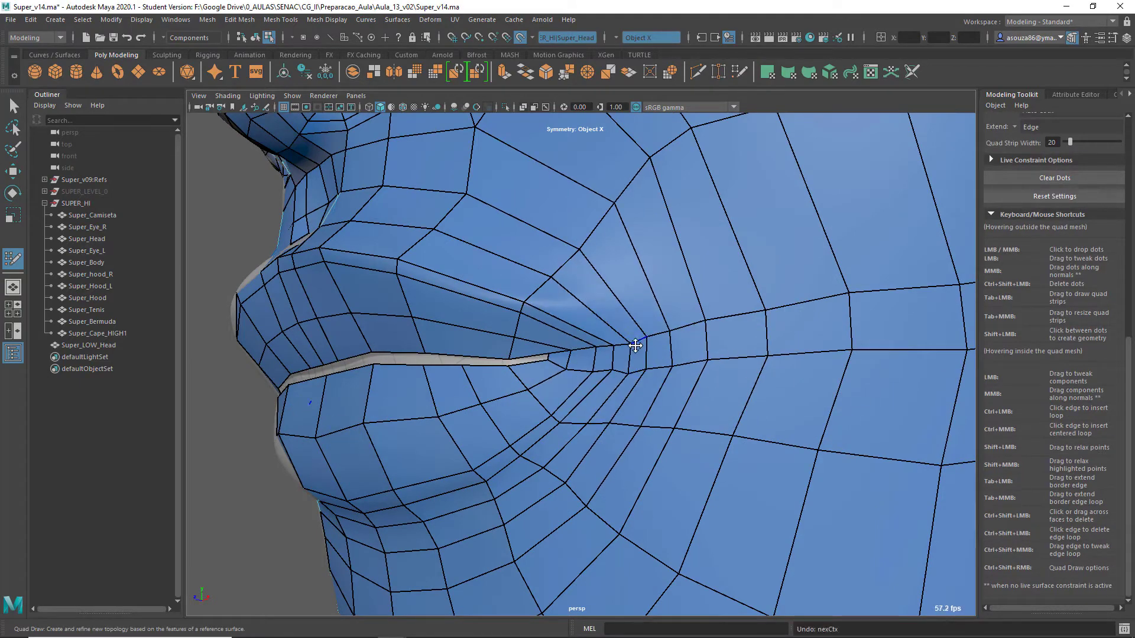
Step: Tweak the mouth-corner vertices and adjust the edge loop that surrounds the lips
{"action": "right_click_drag", "start_coordinate": [575, 371], "coordinate": [572, 324], "text": "alt"}
{"action": "left_click_drag", "start_coordinate": [573, 324], "coordinate": [876, 325], "text": "alt"}
{"action": "right_click_drag", "start_coordinate": [597, 438], "coordinate": [728, 293], "text": "alt"}
{"action": "right_click_drag", "start_coordinate": [745, 394], "coordinate": [609, 328], "text": "alt"}
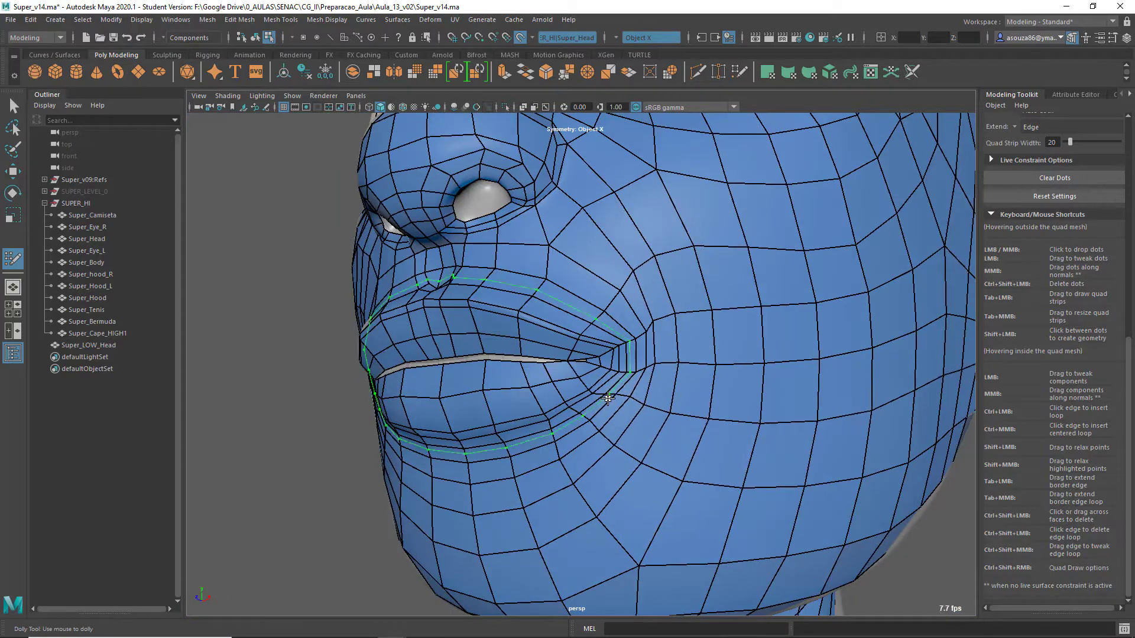
{"action": "right_click_drag", "start_coordinate": [607, 398], "coordinate": [671, 329], "text": "alt"}
Step: Undo the accidental tweak and extend the forehead's border edge loop upward with new rows of quads
{"action": "left_click_drag", "start_coordinate": [671, 329], "coordinate": [629, 294], "text": "alt"}
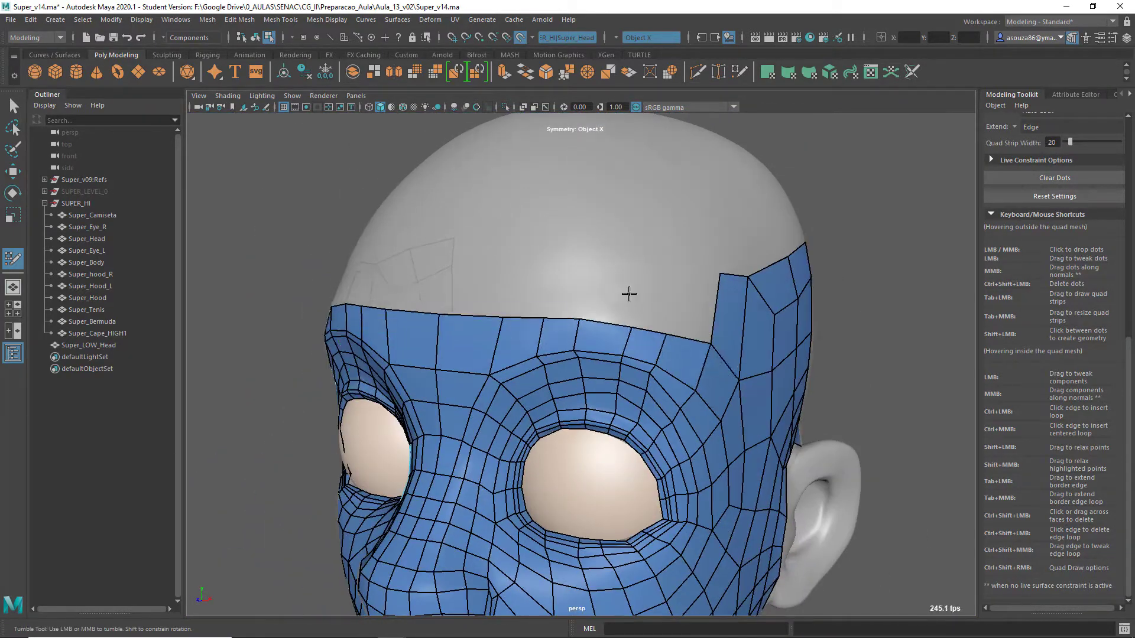
{"action": "right_click_drag", "start_coordinate": [600, 317], "coordinate": [612, 321], "text": "alt"}
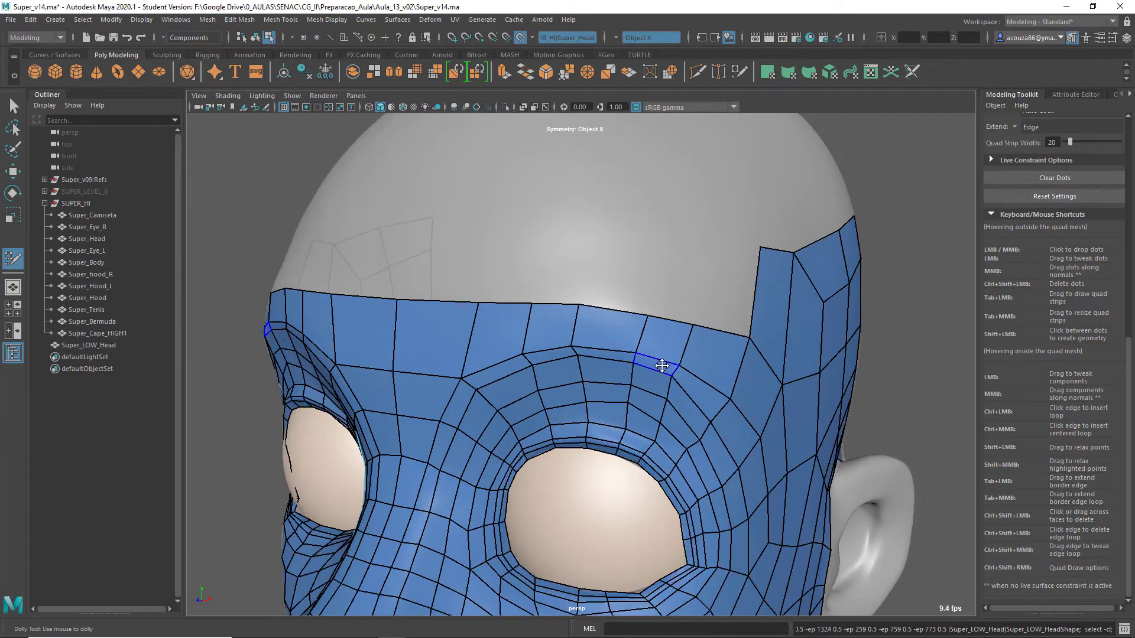
{"action": "key", "text": "ctrl+z"}
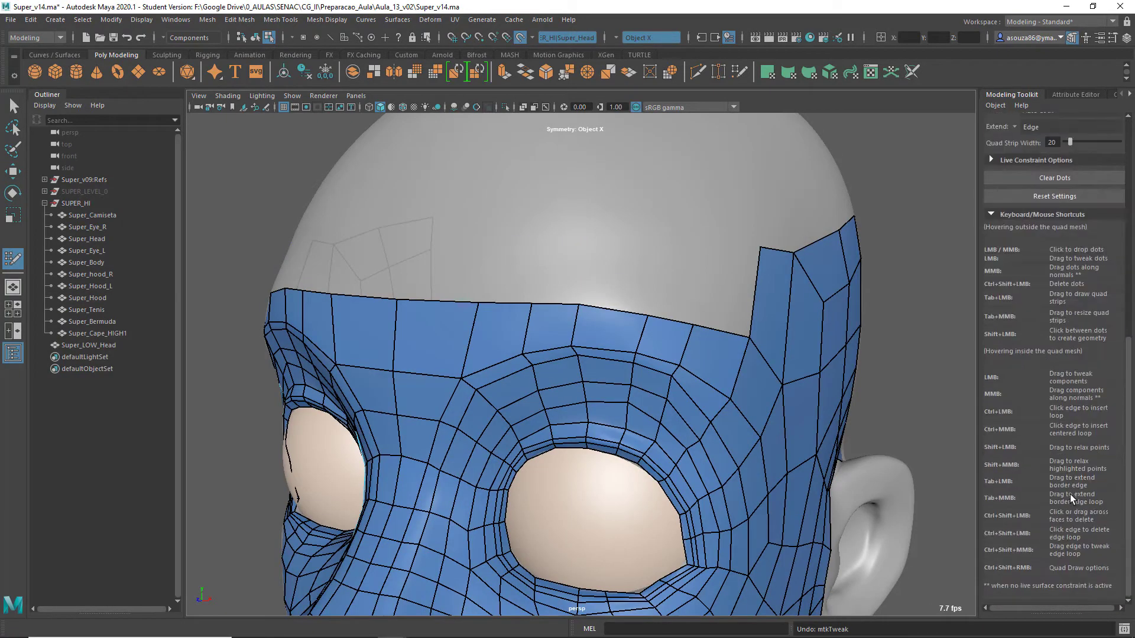
{"action": "middle_click_drag", "start_coordinate": [619, 278], "coordinate": [640, 199]}
{"action": "mouse_move", "coordinate": [641, 201]}
{"action": "right_mouse_down", "text": "alt"}
{"action": "mouse_move", "coordinate": [477, 275]}
{"action": "mouse_move", "coordinate": [532, 278]}
{"action": "right_mouse_up", "text": "alt"}
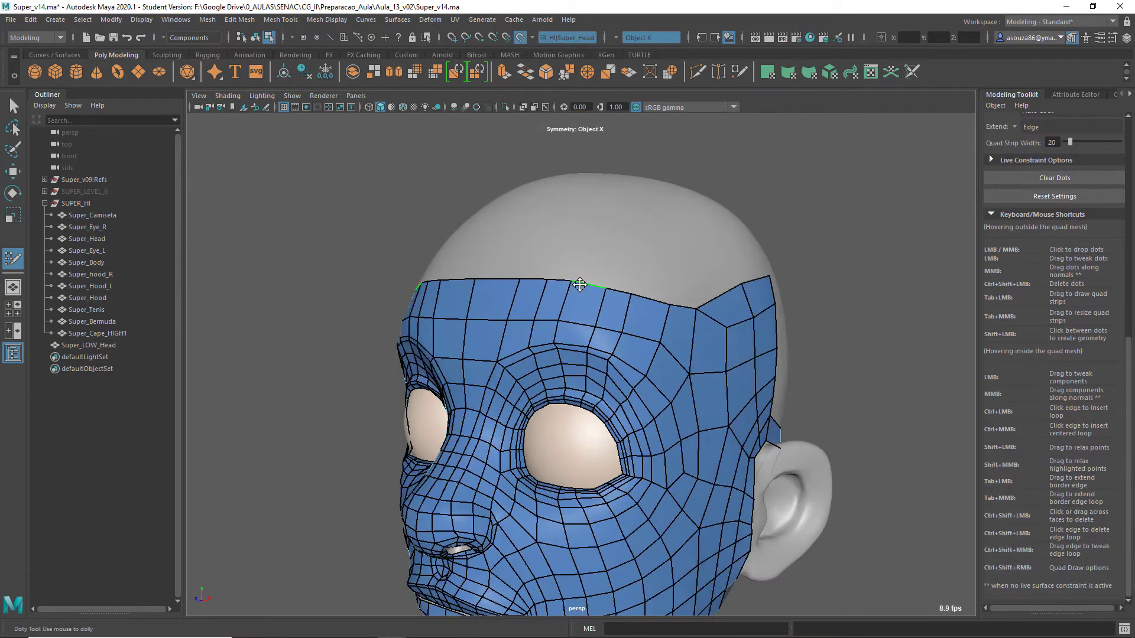
{"action": "middle_click_drag", "start_coordinate": [577, 283], "coordinate": [584, 240]}
Step: Fill the gap between the jaw, the ear and the side of the neck with quads and relax them
{"action": "mouse_move", "coordinate": [662, 396]}
{"action": "left_mouse_down", "text": "alt"}
{"action": "mouse_move", "coordinate": [580, 412]}
{"action": "mouse_move", "coordinate": [654, 436]}
{"action": "mouse_move", "coordinate": [542, 449]}
{"action": "left_mouse_up", "text": "alt"}
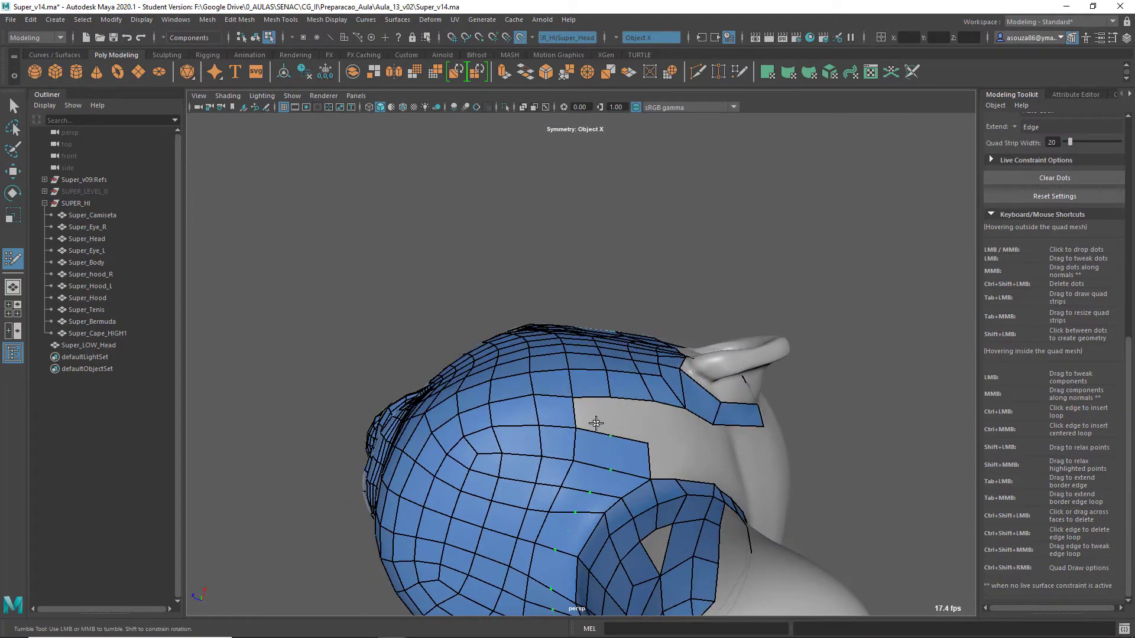
{"action": "left_click_drag", "start_coordinate": [596, 423], "coordinate": [587, 467], "text": "alt"}
{"action": "right_click_drag", "start_coordinate": [587, 467], "coordinate": [597, 456], "text": "alt"}
{"action": "left_click_drag", "start_coordinate": [662, 443], "coordinate": [661, 418], "text": "alt"}
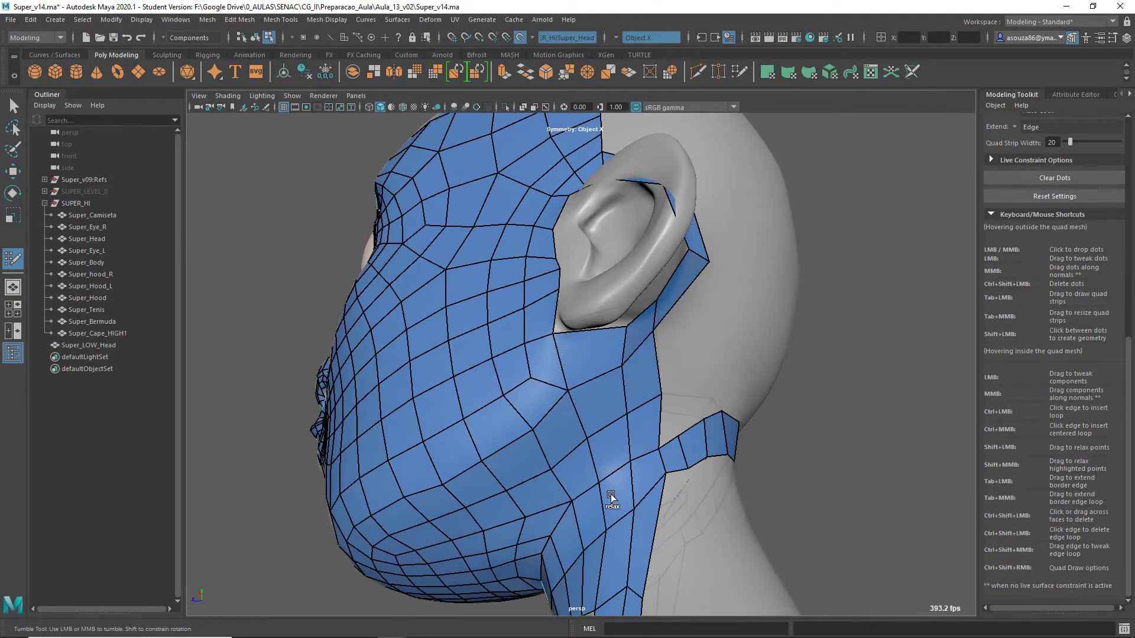
{"action": "left_click_drag", "start_coordinate": [611, 497], "coordinate": [477, 438], "text": "alt"}
{"action": "left_click_drag", "start_coordinate": [588, 385], "coordinate": [646, 390], "text": "alt"}
{"action": "right_click_drag", "start_coordinate": [645, 390], "coordinate": [585, 388], "text": "alt"}
{"action": "left_click_drag", "start_coordinate": [586, 496], "coordinate": [616, 478], "text": "alt"}
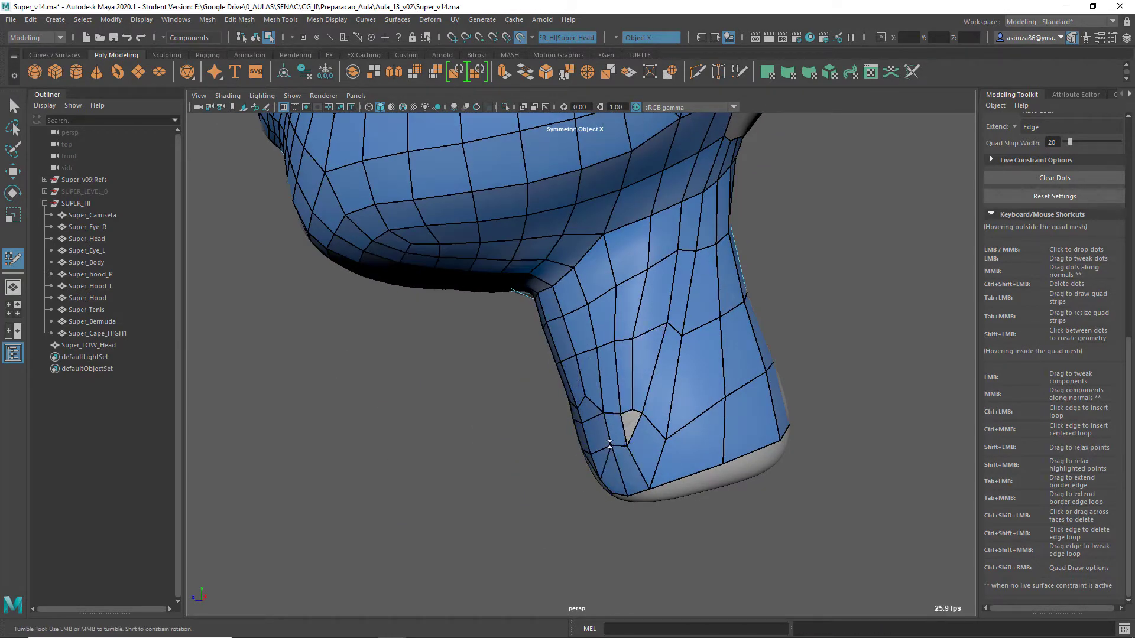
Step: Delete the uneven faces around the hole at the side of the neck base and rebuild them as cleaner quads
{"action": "middle_click_drag", "start_coordinate": [759, 486], "coordinate": [672, 458], "text": "alt"}
{"action": "left_click_drag", "start_coordinate": [672, 431], "coordinate": [685, 510], "text": "ctrl+shift"}
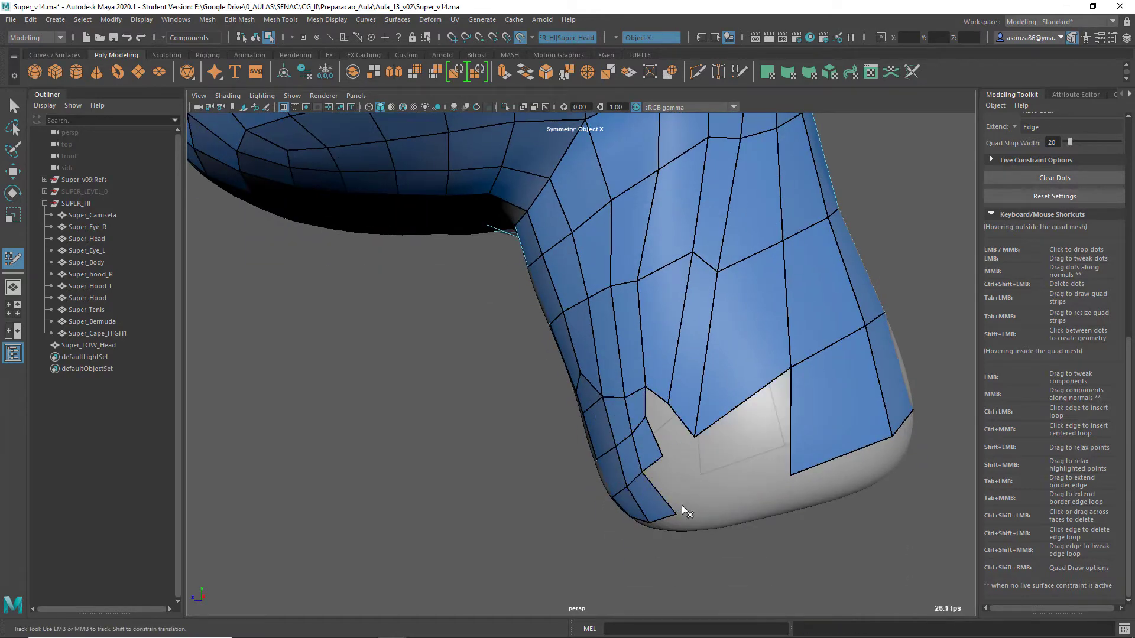
{"action": "right_click_drag", "start_coordinate": [681, 431], "coordinate": [644, 412], "text": "alt"}
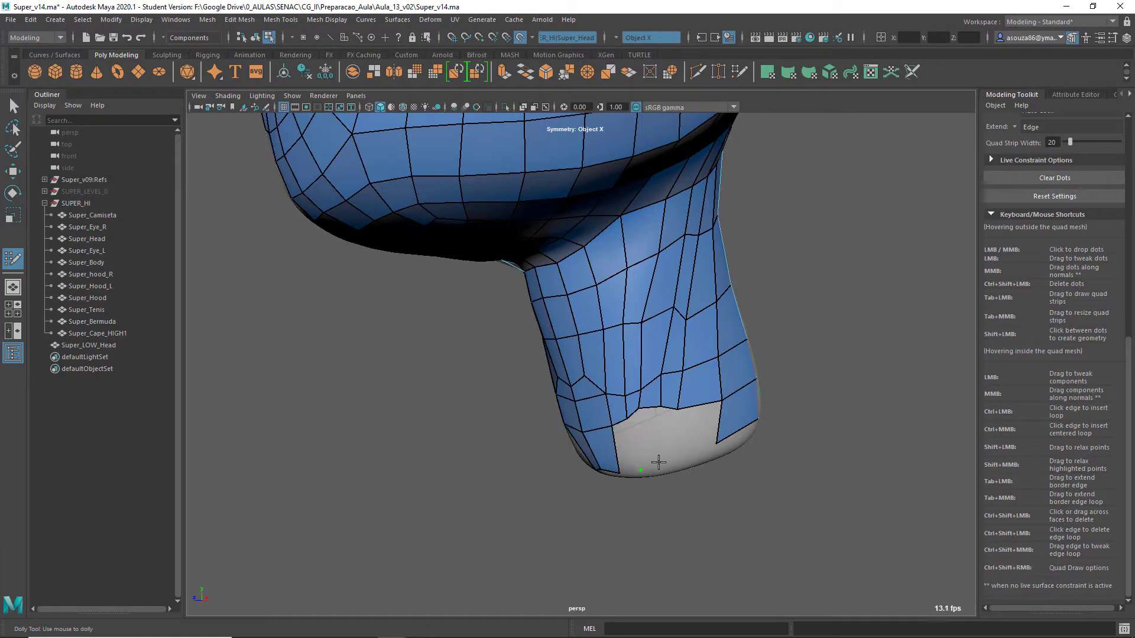
{"action": "left_click_drag", "start_coordinate": [684, 402], "coordinate": [566, 476], "text": "alt"}
{"action": "right_click_drag", "start_coordinate": [566, 477], "coordinate": [544, 278], "text": "alt"}
{"action": "middle_click_drag", "start_coordinate": [543, 278], "coordinate": [525, 423], "text": "alt"}
{"action": "right_click_drag", "start_coordinate": [525, 423], "coordinate": [549, 414], "text": "alt"}
Step: Place dots over the crown, fill the upper forehead out to the temple and even out the temple points
{"action": "left_click_drag", "start_coordinate": [550, 414], "coordinate": [508, 379], "text": "alt"}
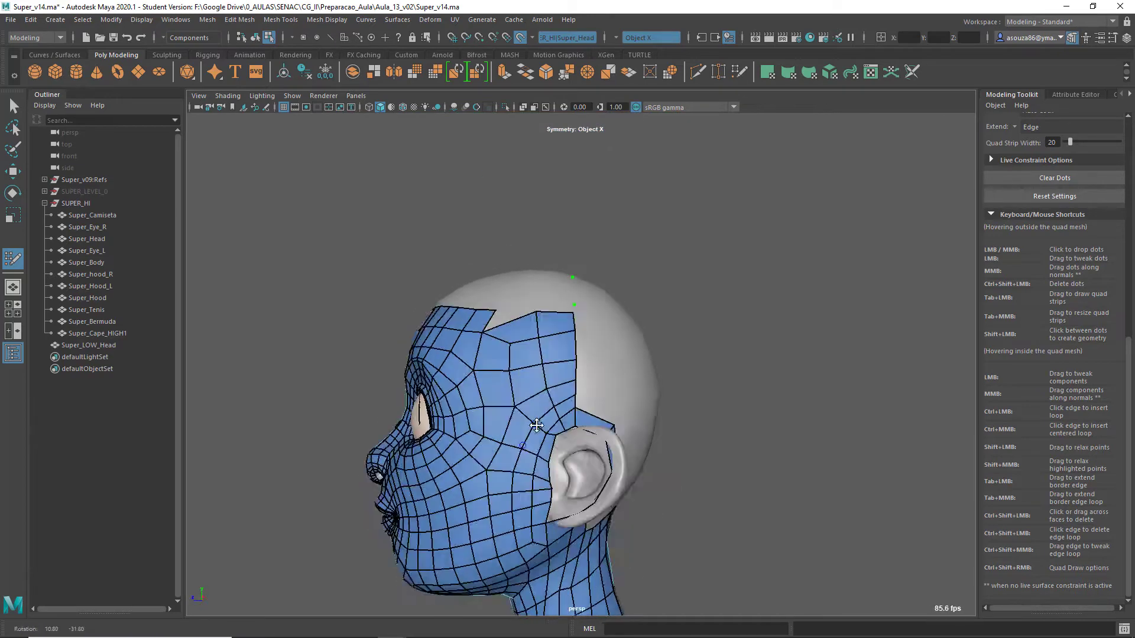
{"action": "right_click_drag", "start_coordinate": [509, 379], "coordinate": [531, 364], "text": "alt"}
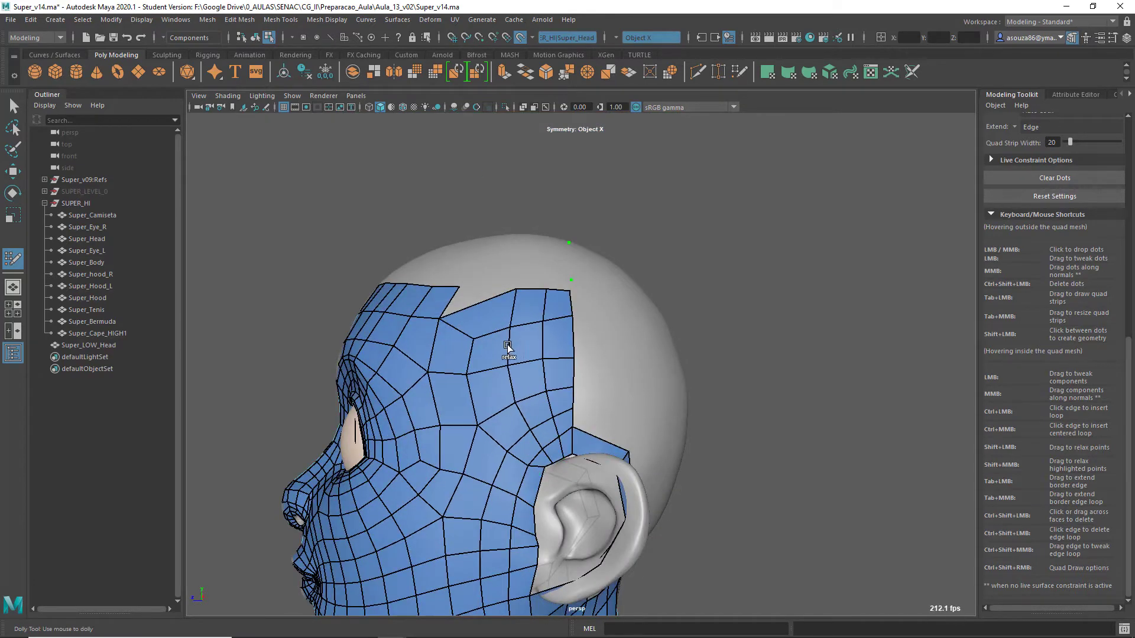
{"action": "mouse_move", "coordinate": [506, 341]}
{"action": "left_mouse_down", "text": "alt"}
{"action": "mouse_move", "coordinate": [519, 347]}
{"action": "mouse_move", "coordinate": [473, 354]}
{"action": "mouse_move", "coordinate": [475, 373]}
{"action": "mouse_move", "coordinate": [479, 349]}
{"action": "mouse_move", "coordinate": [593, 338]}
{"action": "left_mouse_up", "text": "alt"}
{"action": "left_click_drag", "start_coordinate": [532, 316], "coordinate": [494, 351]}
{"action": "mouse_move", "coordinate": [596, 346]}
{"action": "left_mouse_down", "text": "alt"}
{"action": "mouse_move", "coordinate": [477, 362]}
{"action": "mouse_move", "coordinate": [580, 469]}
{"action": "mouse_move", "coordinate": [603, 403]}
{"action": "left_mouse_up", "text": "alt"}
{"action": "scroll", "coordinate": [476, 362], "scroll_direction": "down", "scroll_amount": 3}
{"action": "left_click_drag", "start_coordinate": [660, 433], "coordinate": [591, 432], "text": "alt"}
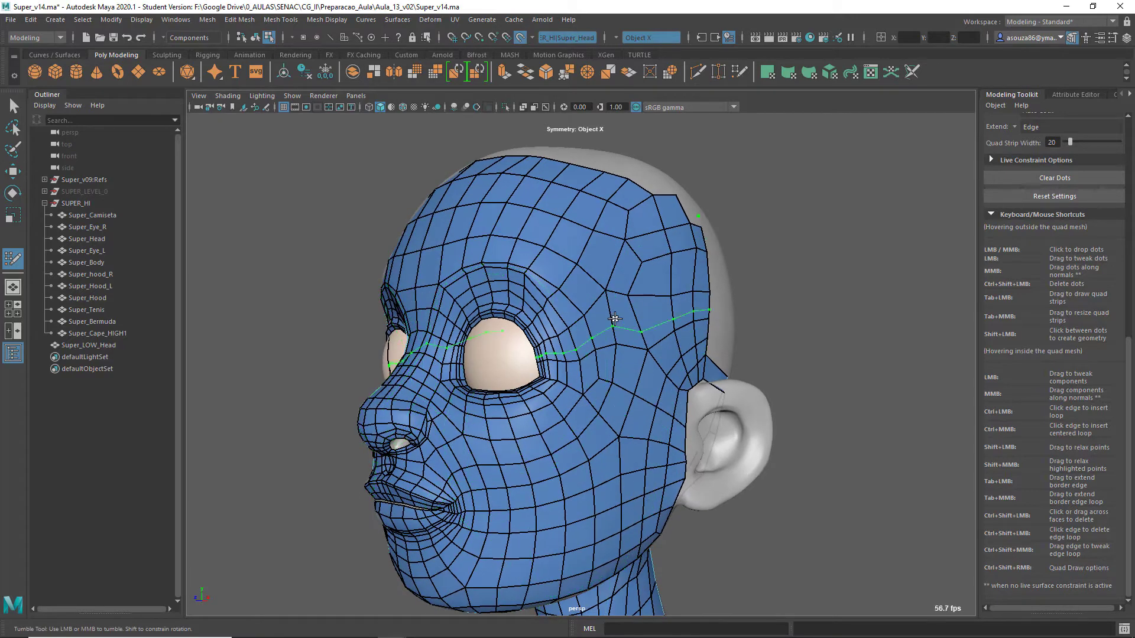
Step: Build a mirrored quad strip across the crown and fill the scalp between it and the forehead
{"action": "left_click_drag", "start_coordinate": [468, 280], "coordinate": [601, 370], "text": "alt"}
{"action": "scroll", "coordinate": [601, 371], "scroll_direction": "down", "scroll_amount": 3}
{"action": "left_click_drag", "start_coordinate": [601, 320], "coordinate": [547, 481], "text": "alt"}
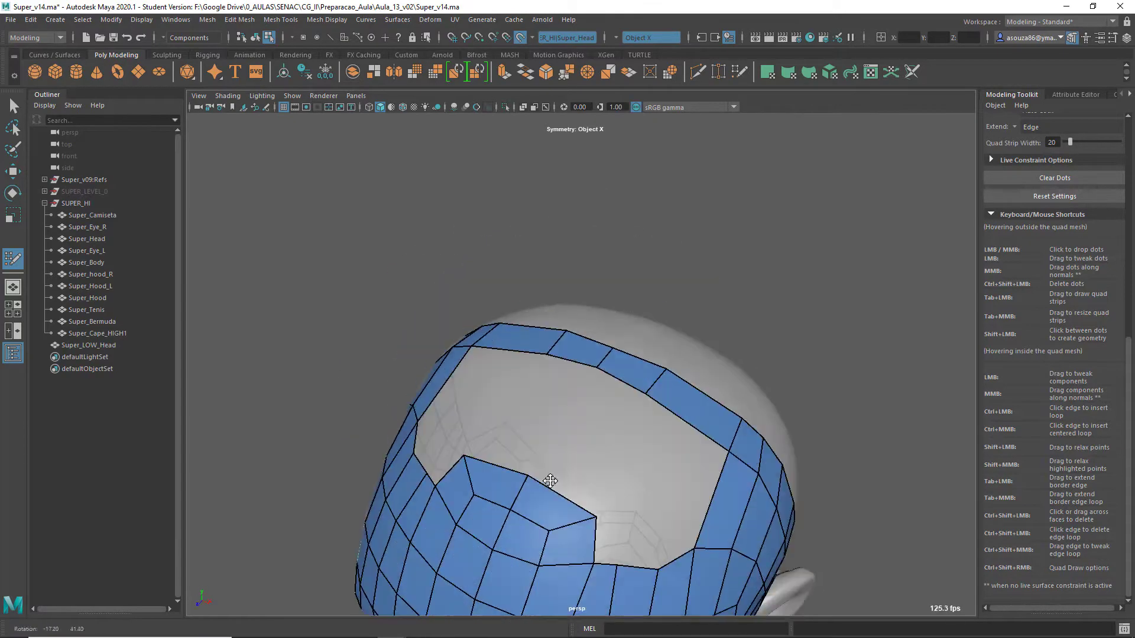
{"action": "middle_click_drag", "start_coordinate": [547, 482], "coordinate": [645, 393], "text": "alt"}
{"action": "left_click_drag", "start_coordinate": [680, 438], "coordinate": [566, 468], "text": "alt"}
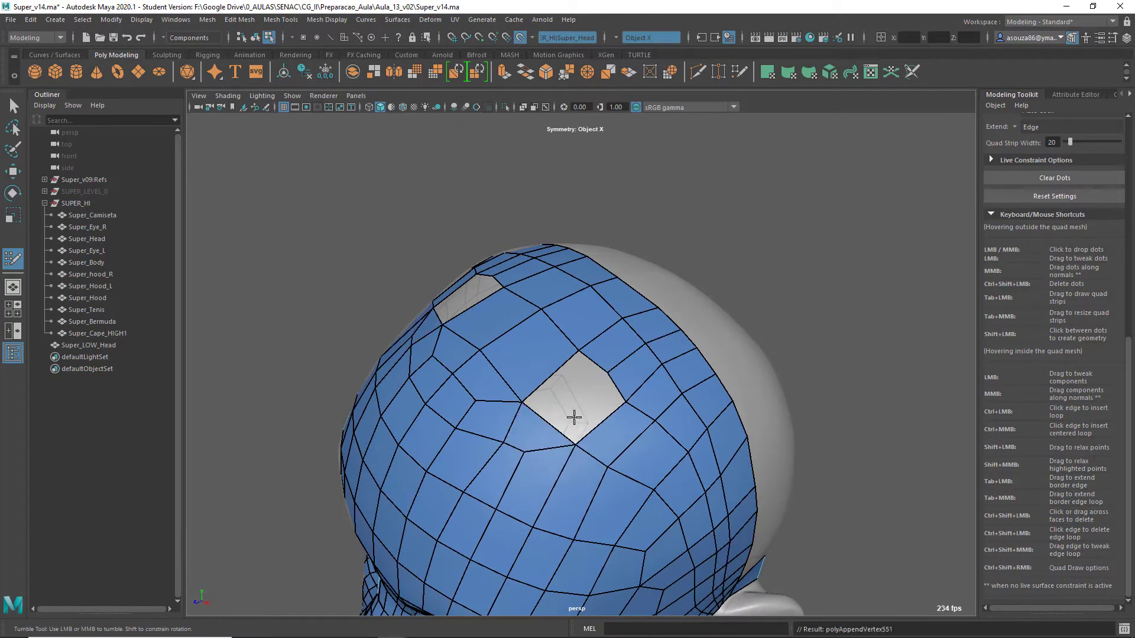
{"action": "left_click_drag", "start_coordinate": [604, 324], "coordinate": [589, 423], "text": "alt"}
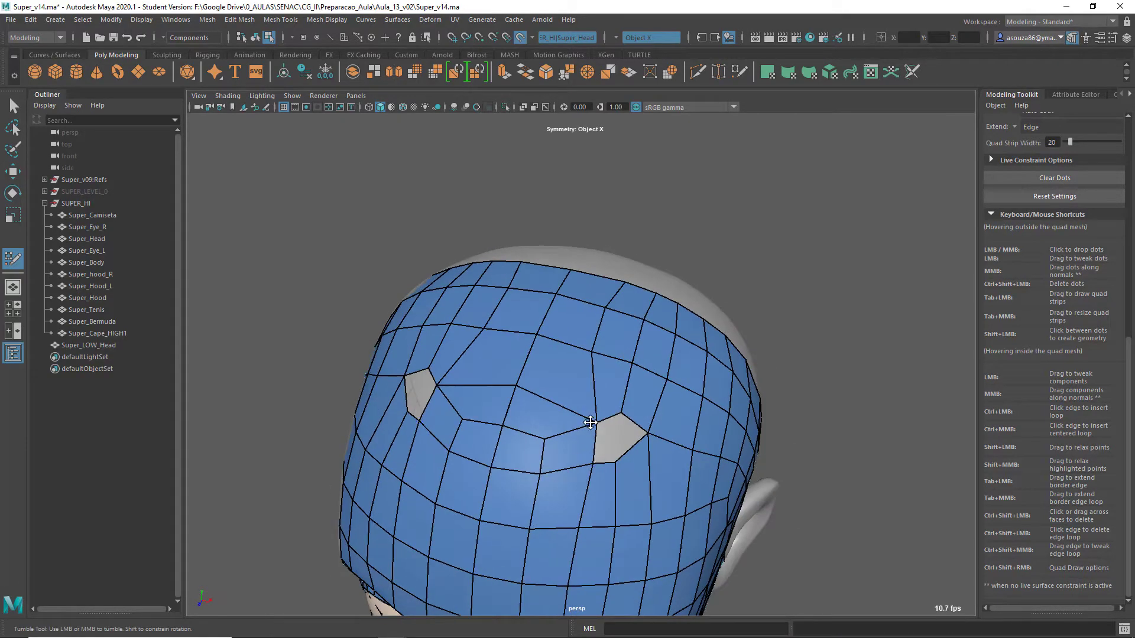
Step: Extend the scalp border toward the back of the head and build a strip behind the ear down to the nape
{"action": "mouse_move", "coordinate": [619, 339]}
{"action": "left_mouse_down", "text": "alt"}
{"action": "mouse_move", "coordinate": [616, 474]}
{"action": "mouse_move", "coordinate": [623, 307]}
{"action": "mouse_move", "coordinate": [615, 373]}
{"action": "mouse_move", "coordinate": [600, 358]}
{"action": "left_mouse_up", "text": "alt"}
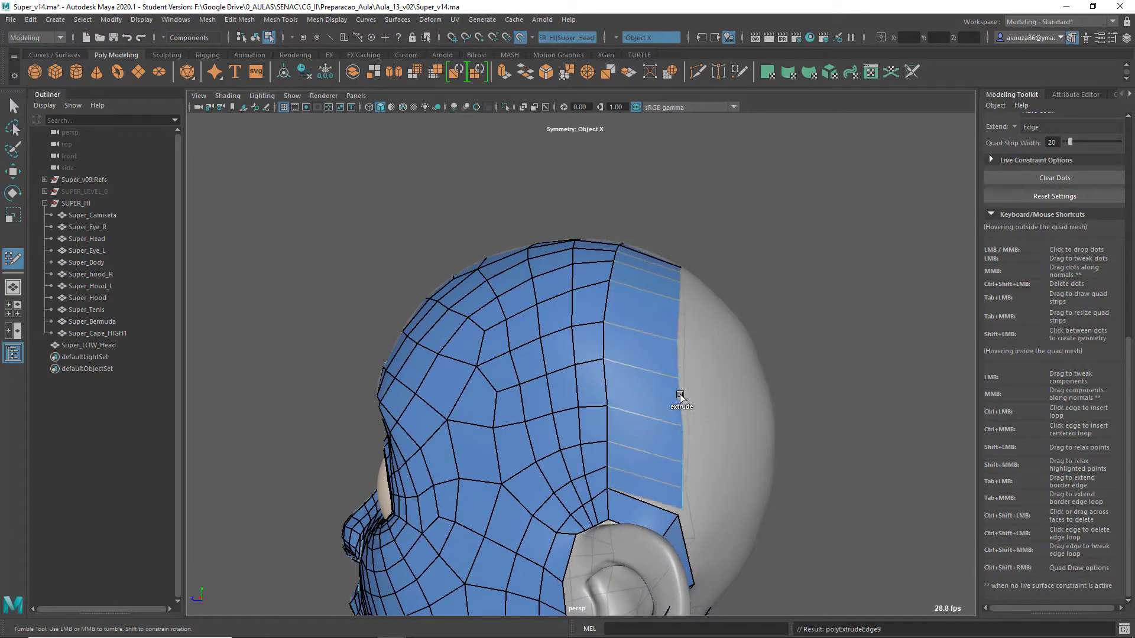
{"action": "mouse_move", "coordinate": [680, 397]}
{"action": "left_mouse_down", "text": "alt"}
{"action": "mouse_move", "coordinate": [707, 451]}
{"action": "mouse_move", "coordinate": [686, 515]}
{"action": "mouse_move", "coordinate": [620, 476]}
{"action": "mouse_move", "coordinate": [521, 482]}
{"action": "mouse_move", "coordinate": [497, 379]}
{"action": "mouse_move", "coordinate": [581, 412]}
{"action": "left_mouse_up", "text": "alt"}
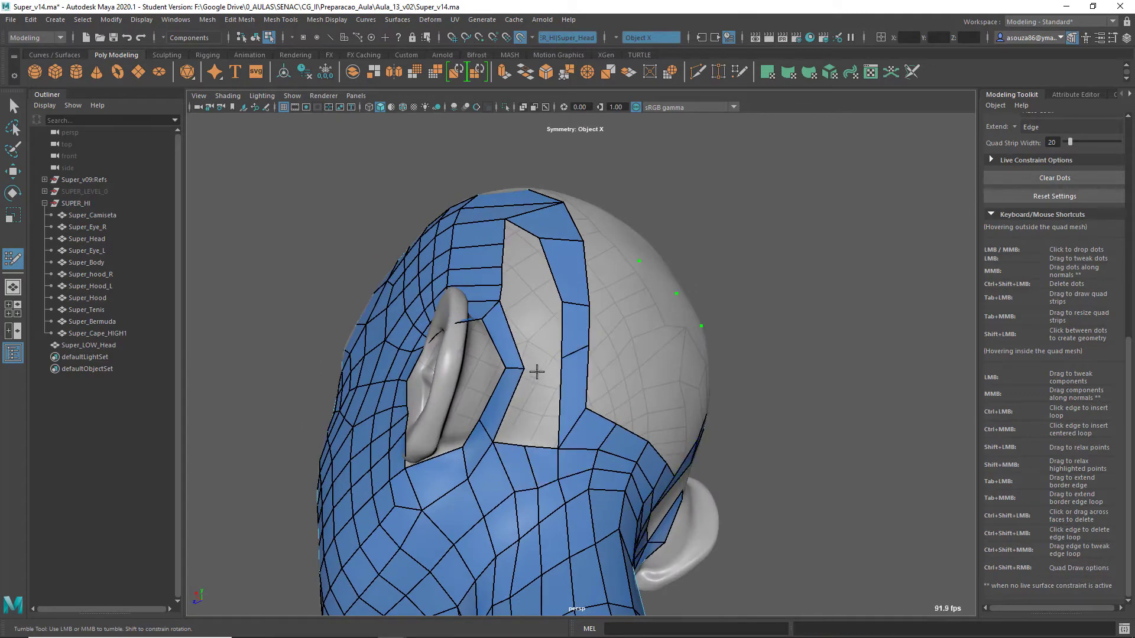
{"action": "mouse_move", "coordinate": [555, 472]}
{"action": "left_mouse_down", "text": "alt"}
{"action": "mouse_move", "coordinate": [562, 330]}
{"action": "mouse_move", "coordinate": [607, 311]}
{"action": "mouse_move", "coordinate": [615, 332]}
{"action": "left_mouse_up", "text": "alt"}
{"action": "scroll", "coordinate": [571, 336], "scroll_direction": "up", "scroll_amount": 5}
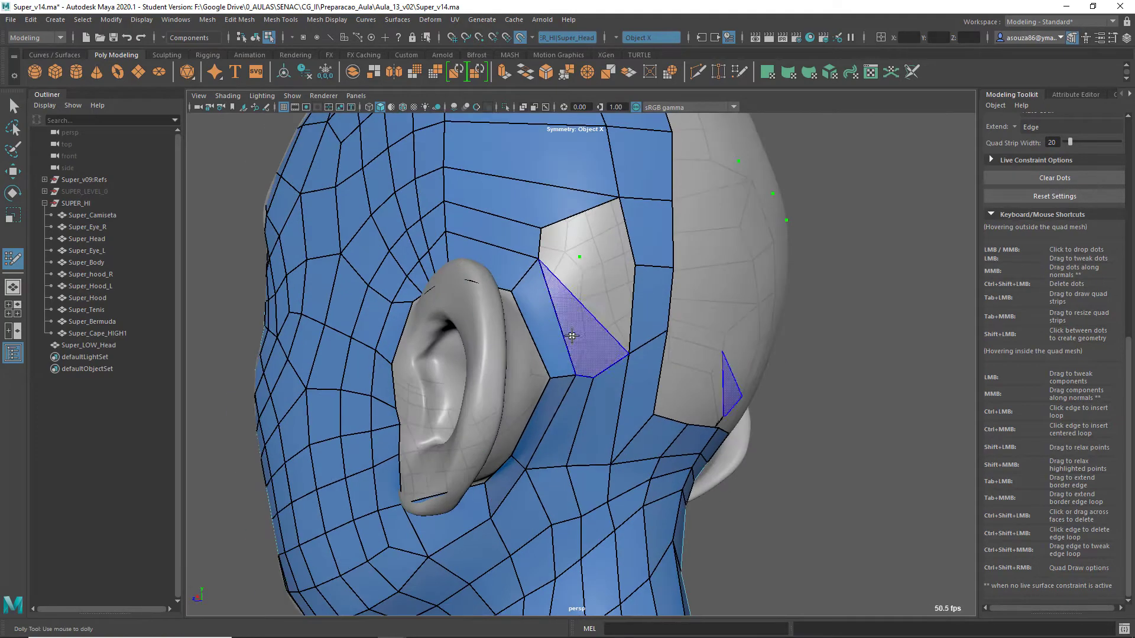
Step: Fill the area above and behind the ear with quads and insert edge loops to match the neighbouring rows
{"action": "left_click_drag", "start_coordinate": [583, 267], "coordinate": [626, 278], "text": "alt"}
{"action": "left_click", "coordinate": [597, 233], "text": "ctrl+shift"}
{"action": "left_click", "coordinate": [659, 330], "text": "shift"}
{"action": "left_click_drag", "start_coordinate": [659, 330], "coordinate": [622, 319], "text": "alt"}
{"action": "left_click", "coordinate": [672, 260], "text": "ctrl"}
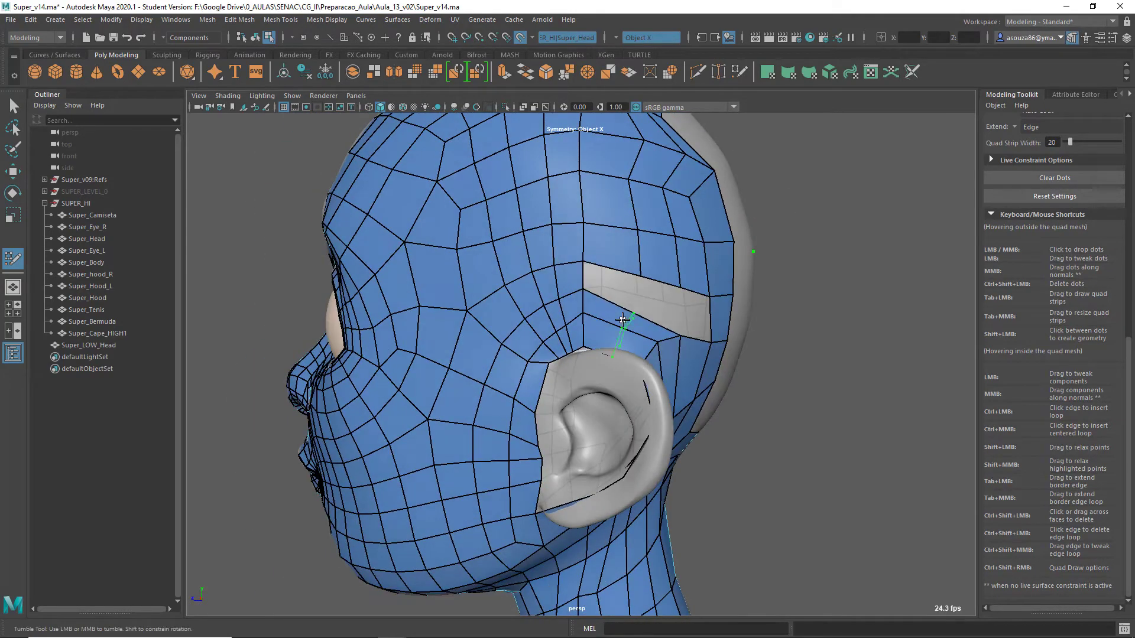
Step: Place mirrored dots on the back of the head, fill the remaining opening with quads and relax the surface
{"action": "left_click_drag", "start_coordinate": [700, 311], "coordinate": [515, 343], "text": "alt"}
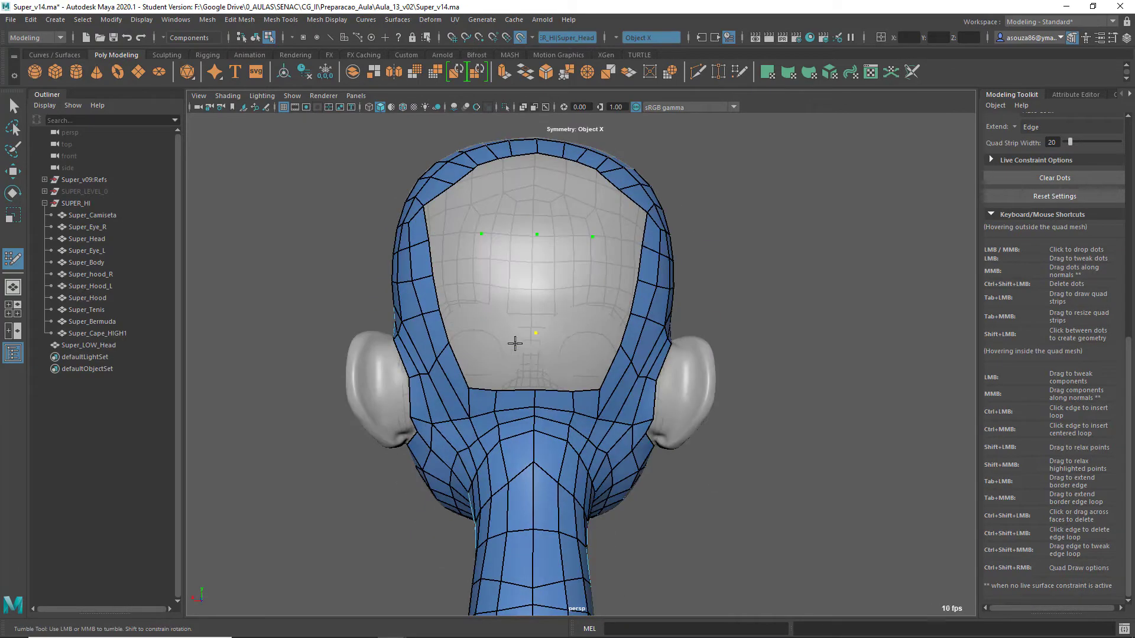
{"action": "left_click_drag", "start_coordinate": [530, 264], "coordinate": [485, 412], "text": "alt"}
{"action": "left_click", "coordinate": [527, 323], "text": "ctrl"}
{"action": "left_click_drag", "start_coordinate": [521, 319], "coordinate": [585, 302], "text": "alt"}
{"action": "left_click", "coordinate": [523, 427], "text": "shift"}
{"action": "key", "text": "ctrl+z"}
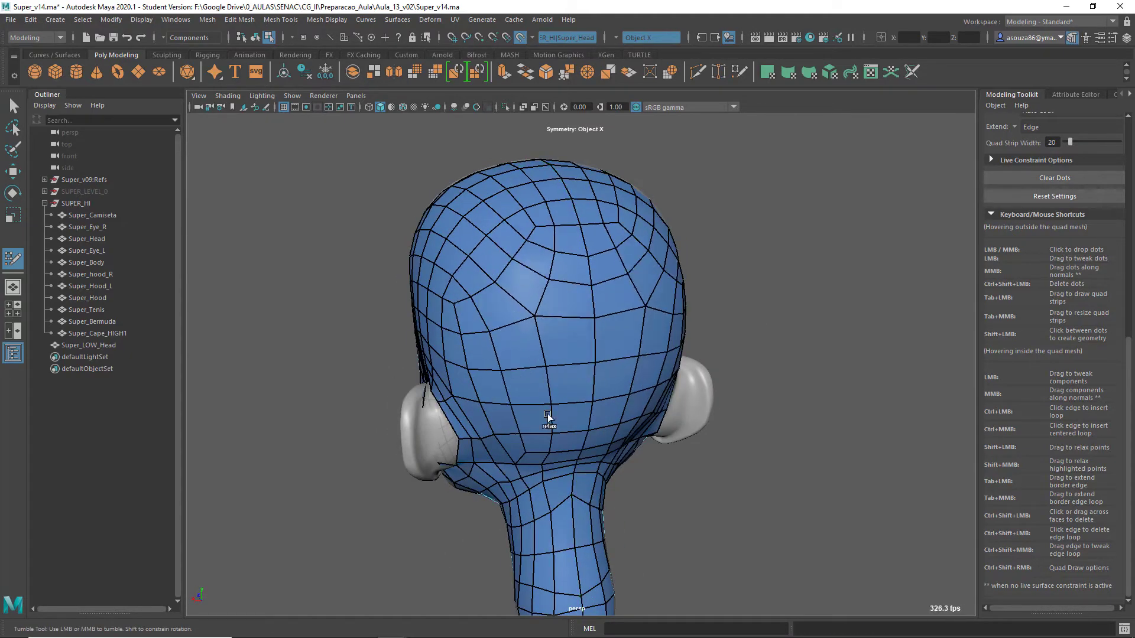
{"action": "left_click_drag", "start_coordinate": [548, 416], "coordinate": [578, 308], "text": "alt"}
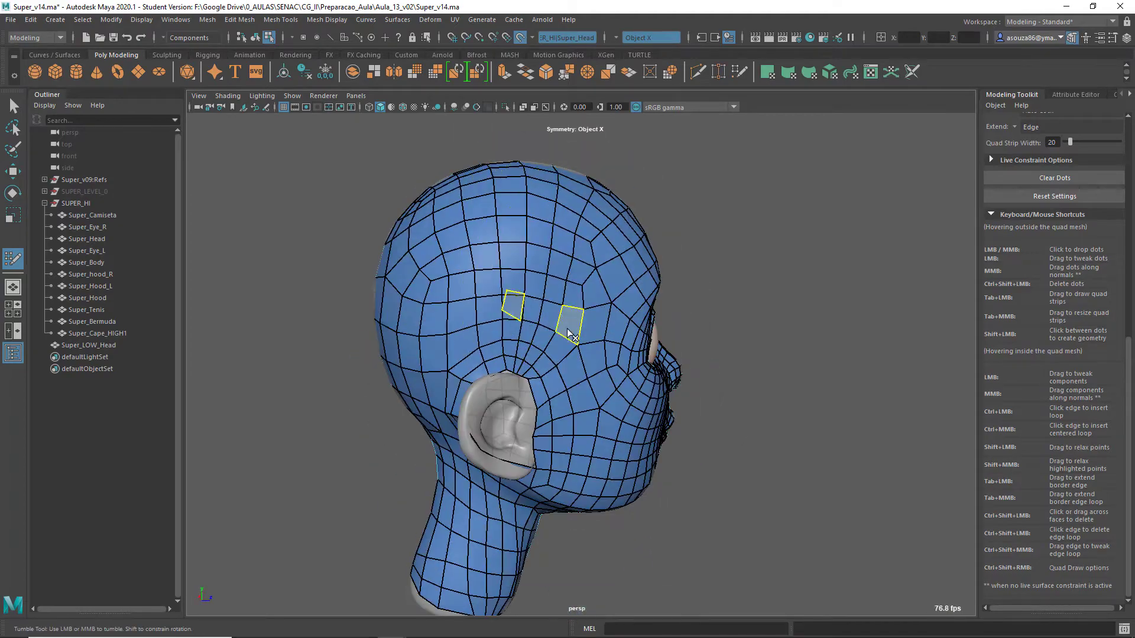
Step: Try to extend the nostril's border edge loop inward
{"action": "key", "text": "alt+shift"}
{"action": "left_click_drag", "start_coordinate": [588, 236], "coordinate": [417, 254], "text": "alt"}
{"action": "right_click_drag", "start_coordinate": [417, 254], "coordinate": [580, 502], "text": "alt"}
{"action": "left_click_drag", "start_coordinate": [580, 502], "coordinate": [532, 414], "text": "alt"}
{"action": "right_click_drag", "start_coordinate": [461, 378], "coordinate": [556, 414], "text": "alt"}
{"action": "middle_click_drag", "start_coordinate": [537, 465], "coordinate": [526, 444]}
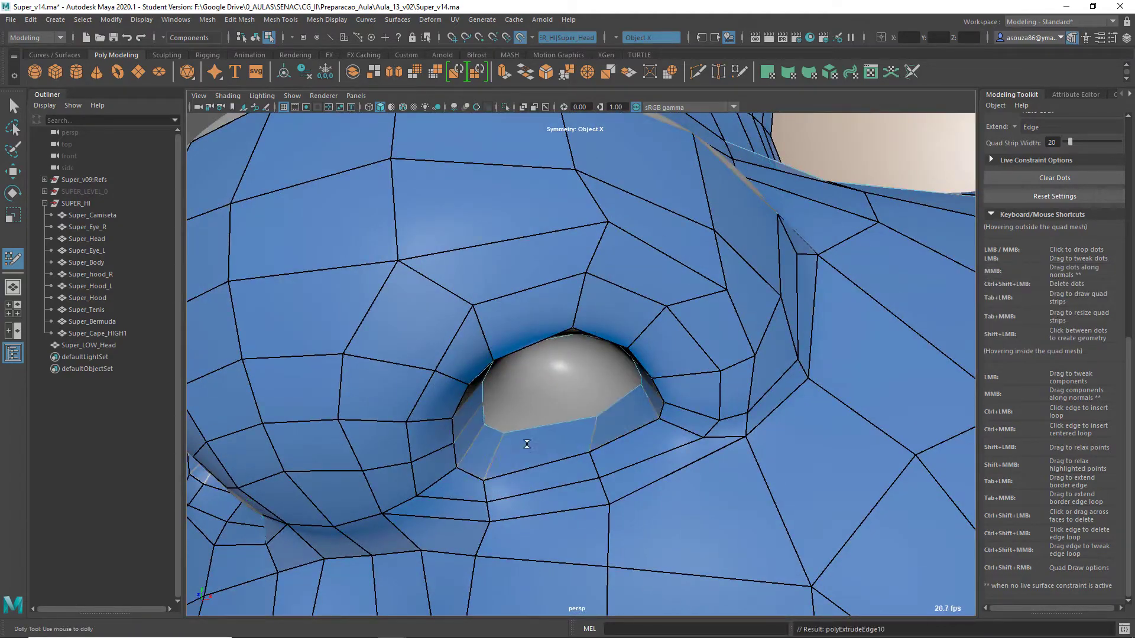
Step: Place dots inside the nostril and fill a ring of quads between them and the nostril's border
{"action": "mouse_move", "coordinate": [552, 455]}
{"action": "left_mouse_down", "text": "alt"}
{"action": "mouse_move", "coordinate": [580, 463]}
{"action": "mouse_move", "coordinate": [481, 504]}
{"action": "mouse_move", "coordinate": [589, 430]}
{"action": "mouse_move", "coordinate": [582, 408]}
{"action": "left_mouse_up", "text": "alt"}
{"action": "right_click_drag", "start_coordinate": [582, 408], "coordinate": [662, 378], "text": "alt"}
{"action": "middle_click_drag", "start_coordinate": [662, 307], "coordinate": [540, 408], "text": "alt"}
{"action": "left_click", "coordinate": [543, 416]}
{"action": "left_click", "coordinate": [521, 394]}
{"action": "left_click", "coordinate": [528, 358]}
{"action": "left_click", "coordinate": [662, 467]}
{"action": "left_click", "coordinate": [566, 440]}
{"action": "left_click", "coordinate": [609, 479], "text": "shift"}
{"action": "left_click", "coordinate": [706, 473], "text": "shift"}
{"action": "left_click", "coordinate": [766, 429], "text": "shift"}
{"action": "left_click", "coordinate": [768, 399], "text": "shift"}
{"action": "left_click", "coordinate": [741, 360], "text": "shift"}
{"action": "left_click", "coordinate": [696, 311], "text": "shift"}
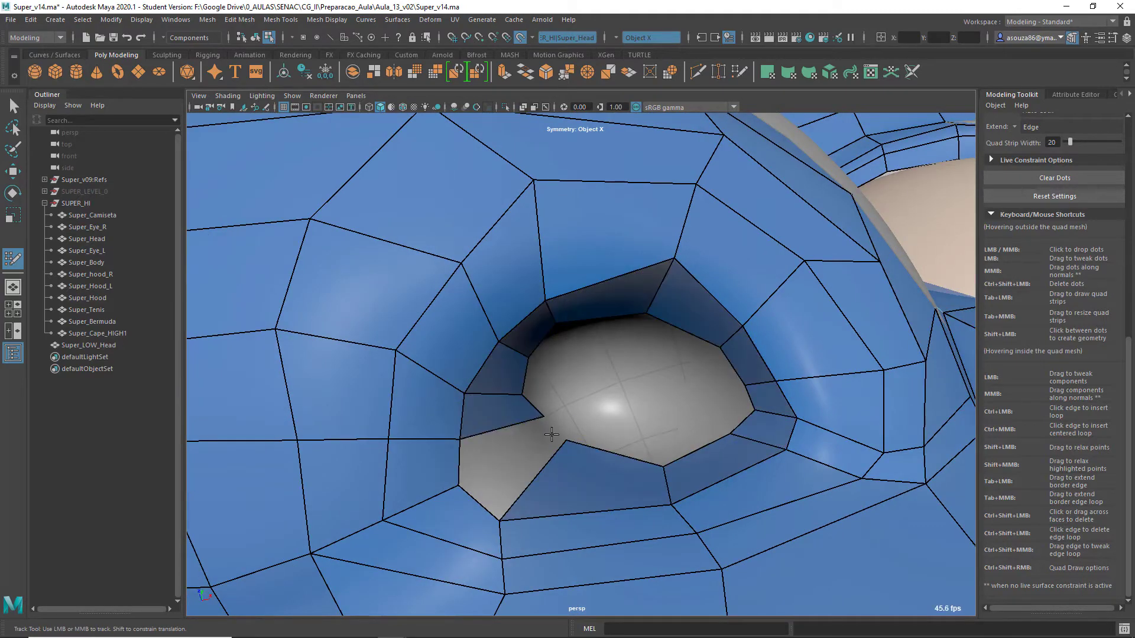
Step: Insert an edge loop around the nostril ring and add a second, deeper row of quads from new dots
{"action": "left_click", "coordinate": [508, 503], "text": "ctrl"}
{"action": "left_click_drag", "start_coordinate": [653, 410], "coordinate": [603, 408], "text": "alt"}
{"action": "left_click", "coordinate": [514, 423]}
{"action": "left_click", "coordinate": [546, 427]}
{"action": "left_click", "coordinate": [592, 406]}
{"action": "left_click", "coordinate": [528, 444], "text": "shift"}
{"action": "left_click", "coordinate": [584, 443], "text": "shift"}
{"action": "right_click_drag", "start_coordinate": [615, 418], "coordinate": [639, 469], "text": "alt"}
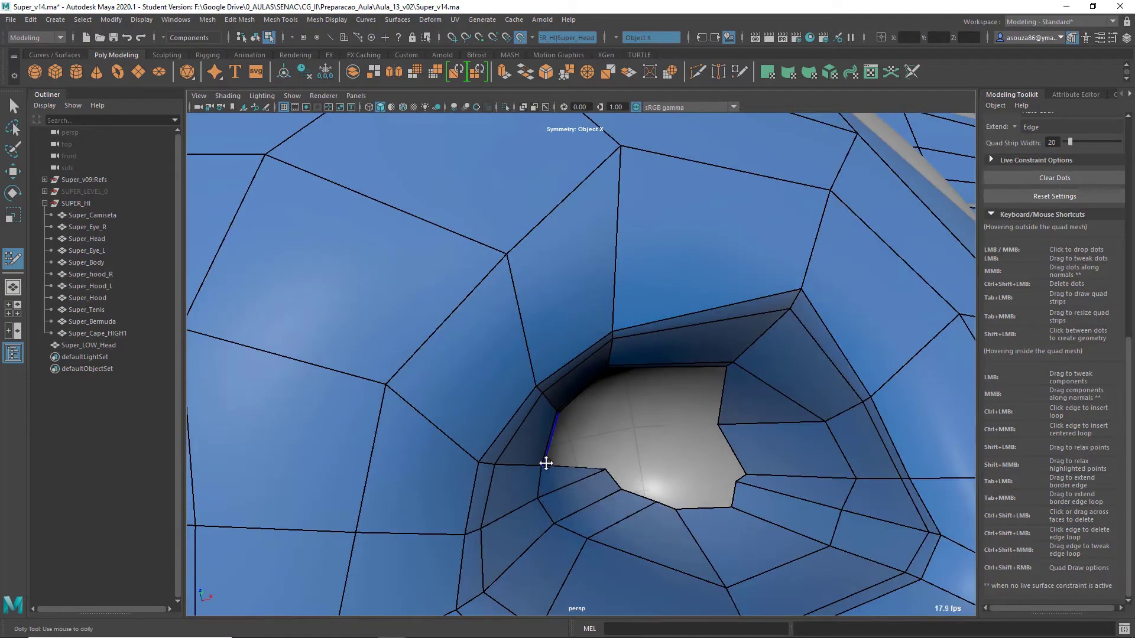
Step: Move the inner border vertices of the nostril toward the center of its opening
{"action": "left_click_drag", "start_coordinate": [664, 460], "coordinate": [620, 470]}
{"action": "left_click_drag", "start_coordinate": [568, 418], "coordinate": [620, 452]}
{"action": "left_click_drag", "start_coordinate": [559, 413], "coordinate": [626, 429]}
{"action": "left_click_drag", "start_coordinate": [609, 367], "coordinate": [675, 396]}
{"action": "right_click_drag", "start_coordinate": [619, 428], "coordinate": [555, 299], "text": "alt"}
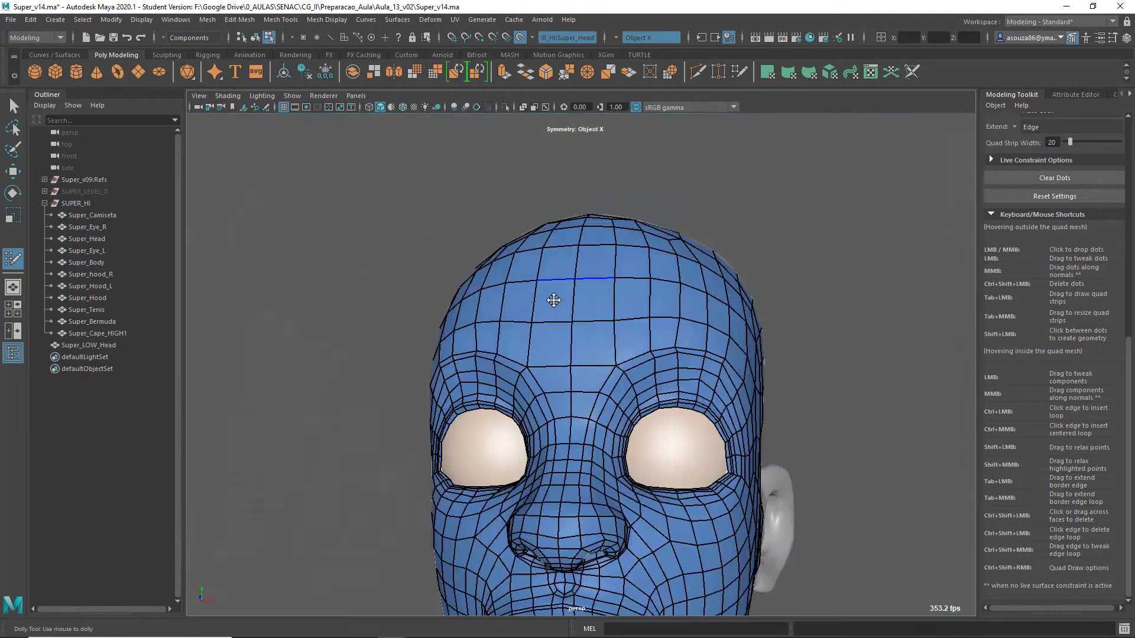
Step: Isolate the retopologized head to examine its shaded surface, and show all objects again
{"action": "mouse_move", "coordinate": [555, 299]}
{"action": "left_mouse_down", "text": "alt"}
{"action": "mouse_move", "coordinate": [871, 388]}
{"action": "mouse_move", "coordinate": [851, 396]}
{"action": "mouse_move", "coordinate": [671, 374]}
{"action": "mouse_move", "coordinate": [822, 384]}
{"action": "left_mouse_up", "text": "alt"}
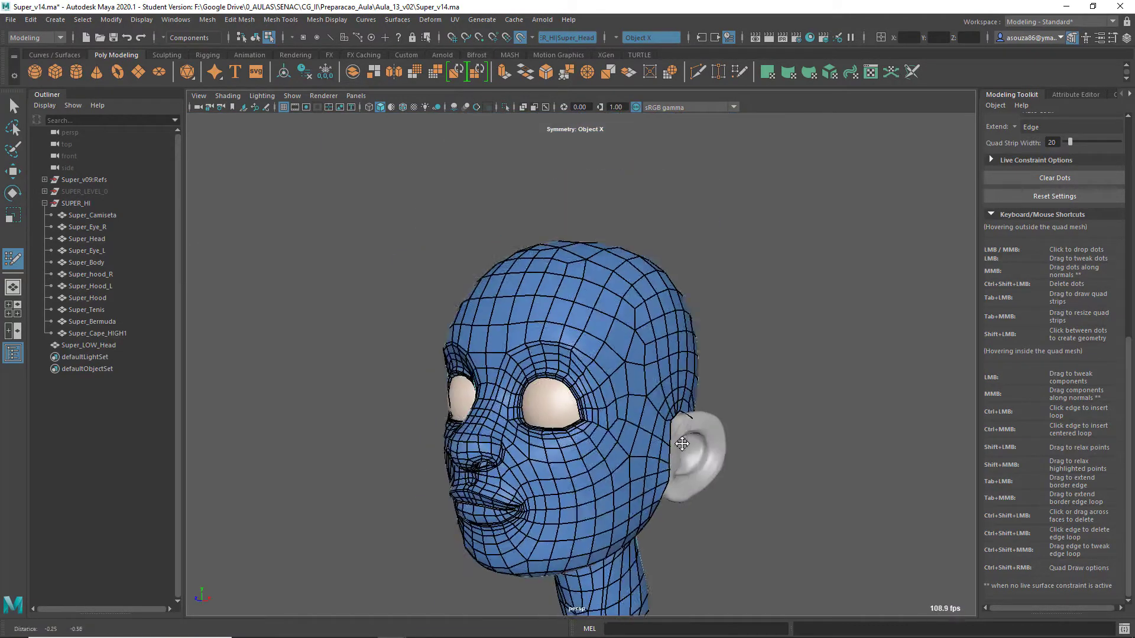
{"action": "middle_click_drag", "start_coordinate": [822, 384], "coordinate": [863, 314], "text": "alt"}
{"action": "key", "text": "q"}
{"action": "key", "text": "F8"}
{"action": "key", "text": "ctrl+1"}
{"action": "left_click", "coordinate": [690, 459]}
{"action": "mouse_move", "coordinate": [506, 511]}
{"action": "left_mouse_down", "text": "alt"}
{"action": "mouse_move", "coordinate": [579, 514]}
{"action": "mouse_move", "coordinate": [615, 499]}
{"action": "mouse_move", "coordinate": [648, 413]}
{"action": "mouse_move", "coordinate": [595, 402]}
{"action": "left_mouse_up", "text": "alt"}
{"action": "right_click_drag", "start_coordinate": [595, 284], "coordinate": [653, 334], "text": "alt"}
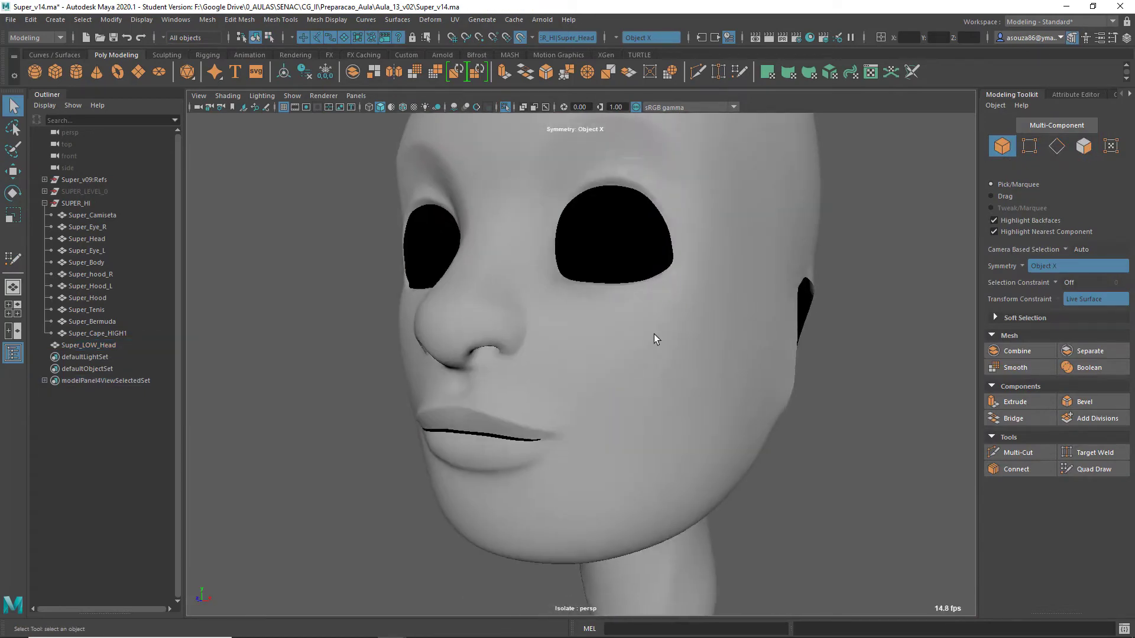
{"action": "key", "text": "ctrl+1"}
{"action": "left_click", "coordinate": [654, 335]}
{"action": "key", "text": "y"}
{"action": "key", "text": "q"}
{"action": "left_click_drag", "start_coordinate": [798, 405], "coordinate": [561, 339], "text": "alt"}
Step: Start a new Quad Draw mesh with a first quad on the tragus in front of the ear opening
{"action": "key", "text": "F8"}
{"action": "left_click", "coordinate": [122, 437]}
{"action": "key", "text": "y"}
{"action": "left_click", "coordinate": [542, 307]}
{"action": "left_click", "coordinate": [545, 336]}
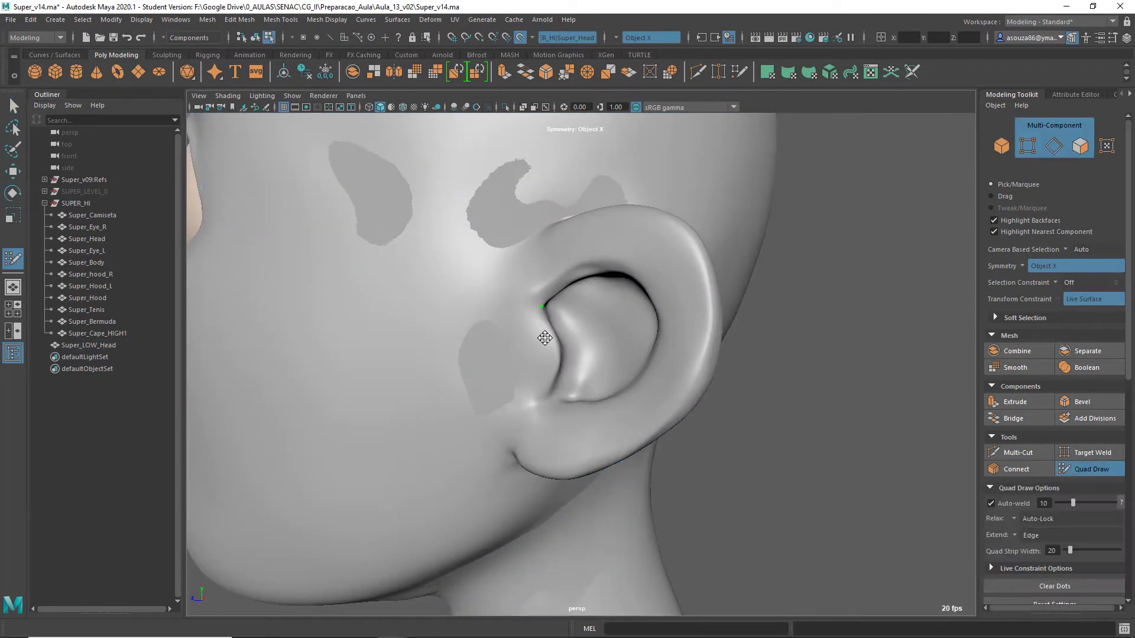
{"action": "left_click", "coordinate": [547, 376]}
{"action": "left_click", "coordinate": [519, 382]}
{"action": "left_click", "coordinate": [516, 349]}
{"action": "left_click", "coordinate": [532, 361], "text": "shift"}
Step: Rename the new mesh to Super_LOW_Ear and hide Super_LOW_Head
{"action": "double_click", "coordinate": [82, 357]}
{"action": "type", "text": "Super_LOW_Ear"}
{"action": "key", "text": "Return"}
{"action": "key", "text": "ctrl+h"}
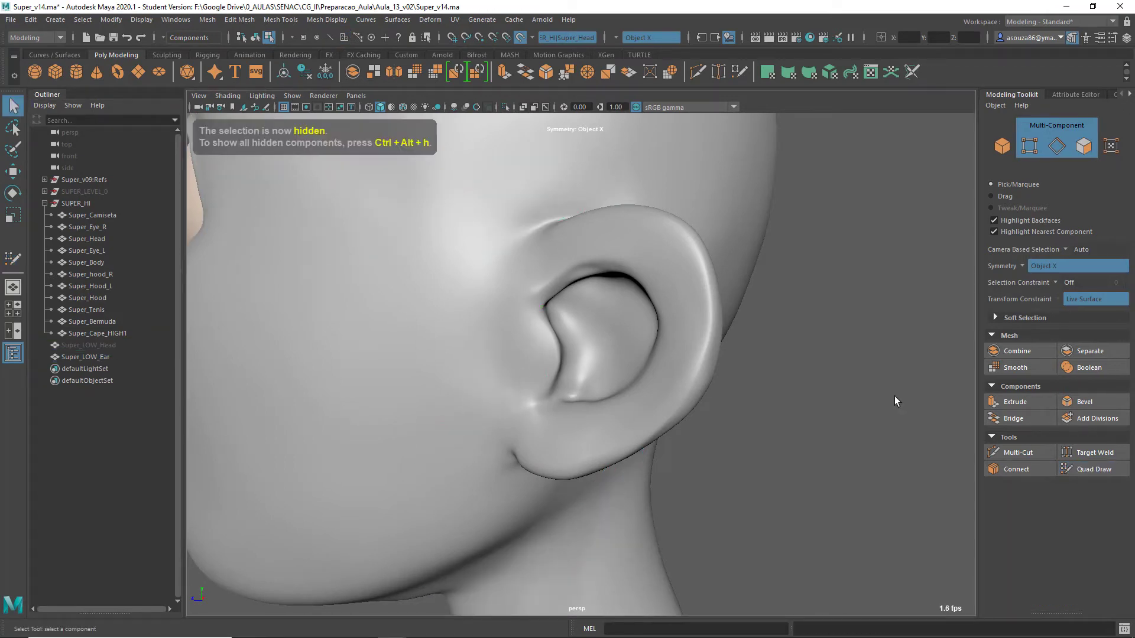
Step: Fill the ear's rim with a strip of quads from above the tragus around to the lobe, and connect it to the tragus
{"action": "left_click_drag", "start_coordinate": [721, 365], "coordinate": [737, 372], "text": "alt"}
{"action": "right_click_drag", "start_coordinate": [737, 372], "coordinate": [763, 378], "text": "alt"}
{"action": "left_click", "coordinate": [529, 294]}
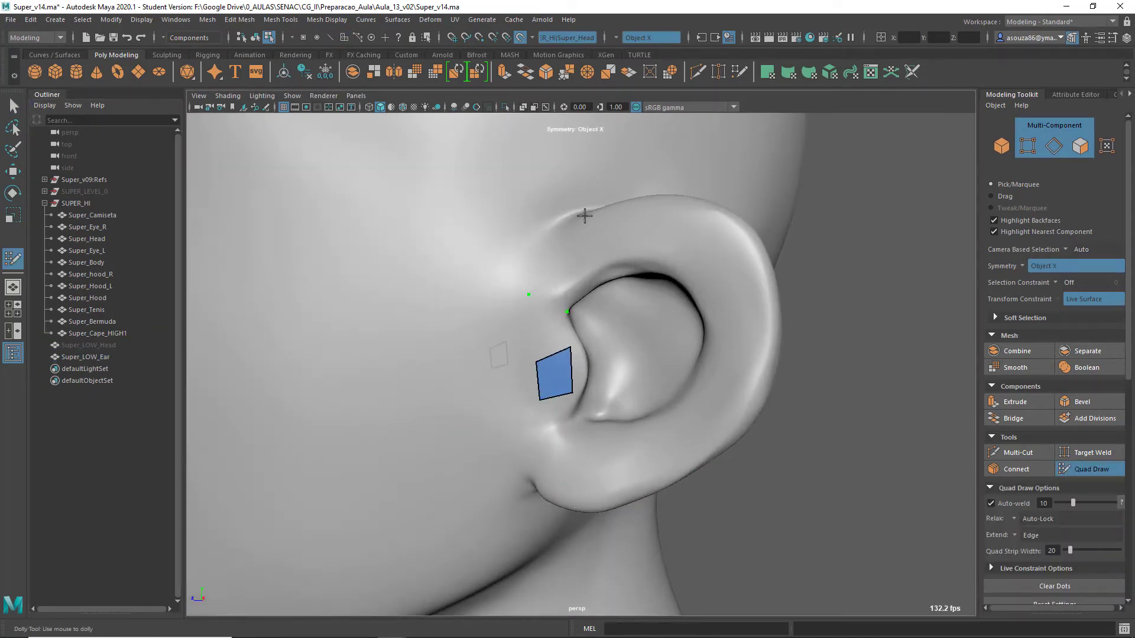
{"action": "left_click_drag", "start_coordinate": [612, 458], "coordinate": [568, 269], "text": "shift"}
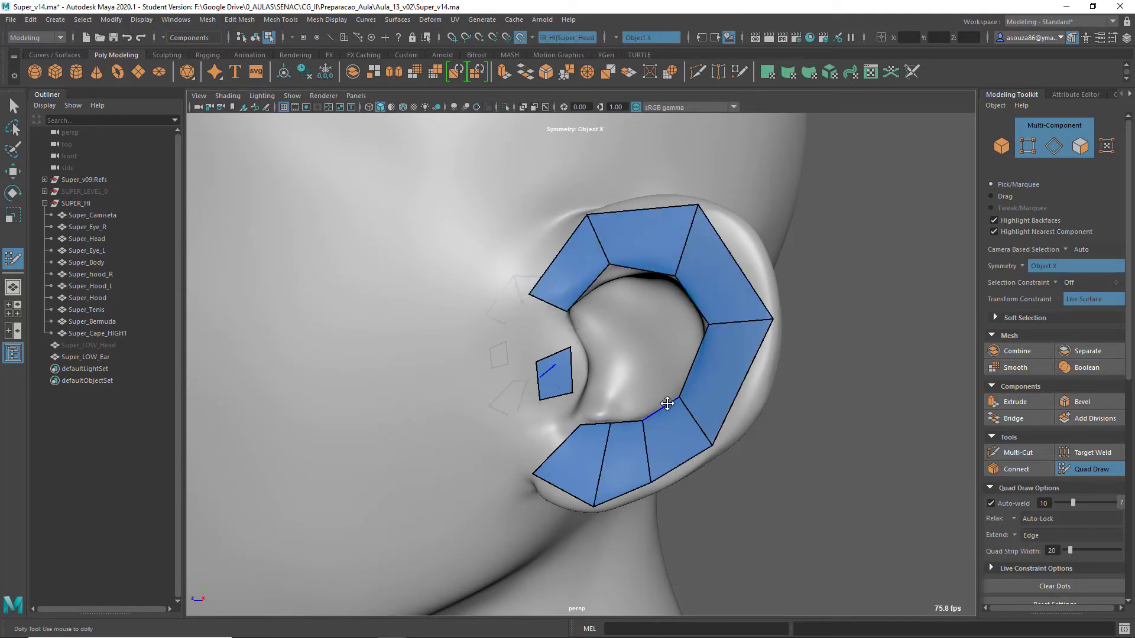
{"action": "left_click_drag", "start_coordinate": [667, 404], "coordinate": [629, 309], "text": "alt"}
{"action": "mouse_move", "coordinate": [628, 309]}
{"action": "right_mouse_down", "text": "alt"}
{"action": "mouse_move", "coordinate": [555, 415]}
{"action": "mouse_move", "coordinate": [562, 496]}
{"action": "mouse_move", "coordinate": [577, 463]}
{"action": "right_mouse_up", "text": "alt"}
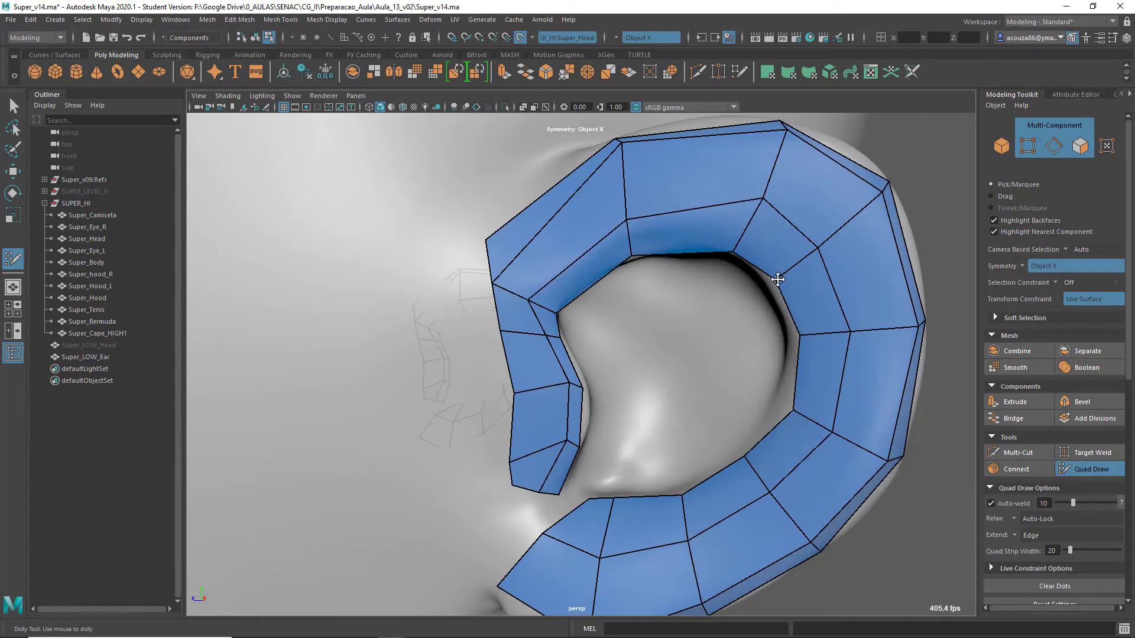
Step: Build one strip of quads down the ear's concha and a second one along its front, meeting near the lobe
{"action": "left_click_drag", "start_coordinate": [627, 331], "coordinate": [562, 298], "text": "alt"}
{"action": "right_click_drag", "start_coordinate": [562, 297], "coordinate": [597, 345], "text": "alt"}
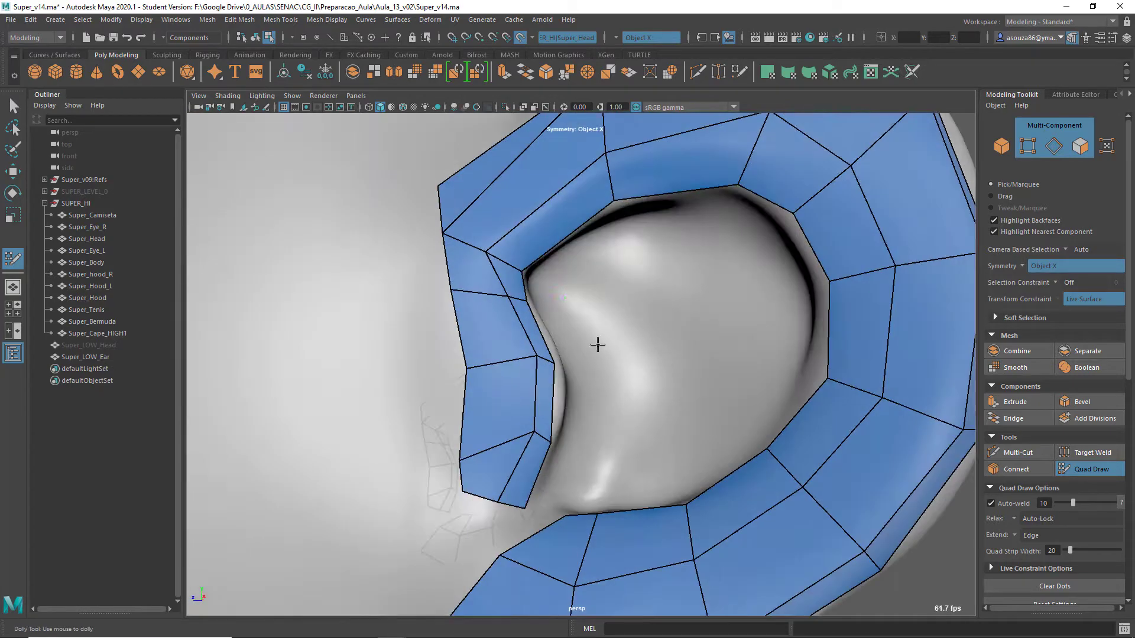
{"action": "mouse_move", "coordinate": [771, 284]}
{"action": "left_mouse_down"}
{"action": "mouse_move", "coordinate": [697, 355]}
{"action": "mouse_move", "coordinate": [615, 482]}
{"action": "left_mouse_up"}
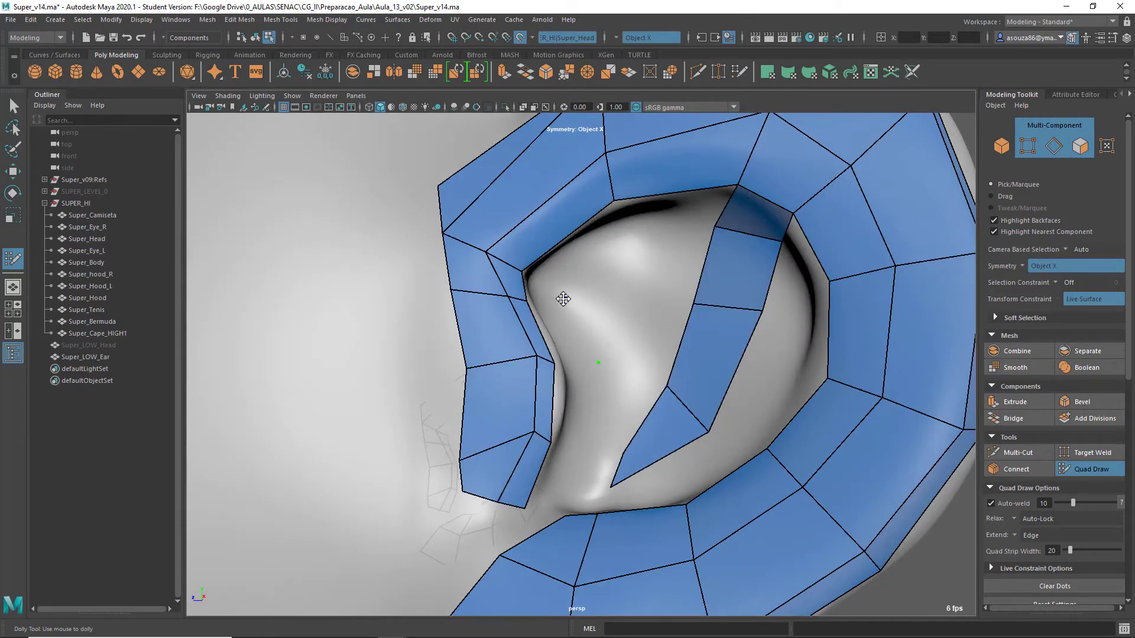
{"action": "left_click", "coordinate": [654, 329], "text": "shift"}
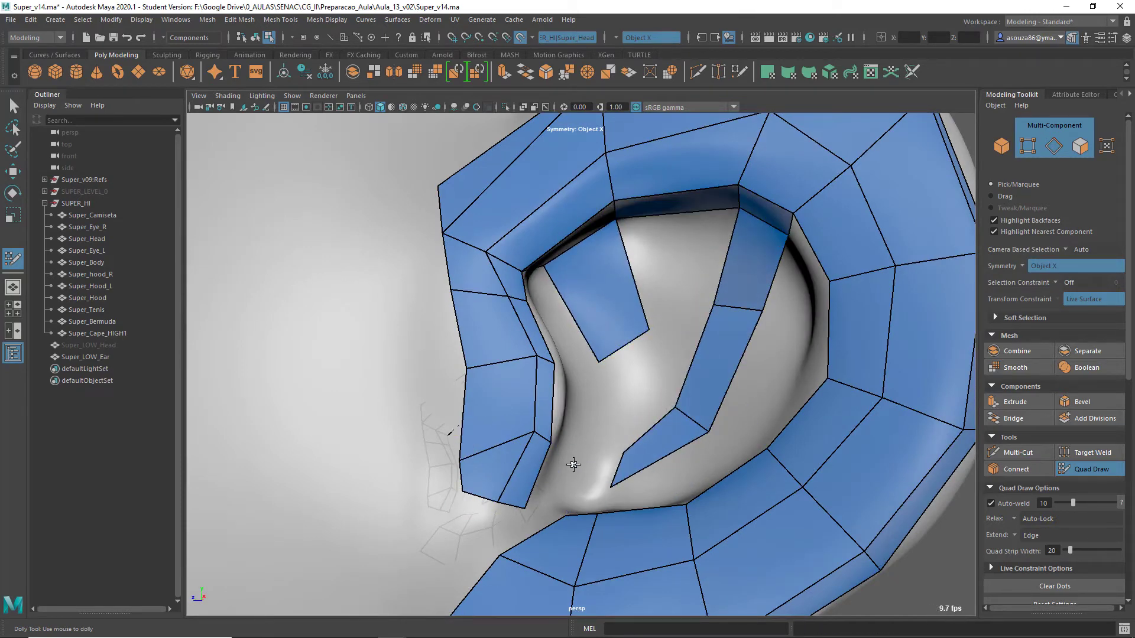
{"action": "left_click", "coordinate": [639, 386], "text": "shift"}
{"action": "left_click_drag", "start_coordinate": [555, 357], "coordinate": [508, 385], "text": "alt"}
{"action": "left_click", "coordinate": [417, 286], "text": "shift"}
{"action": "left_click", "coordinate": [434, 418], "text": "shift"}
Step: Place dots along the rear of the concha and fill the area between its rear strip and the rim with quads
{"action": "left_click_drag", "start_coordinate": [565, 459], "coordinate": [520, 479], "text": "alt"}
{"action": "left_click", "coordinate": [530, 297]}
{"action": "left_click", "coordinate": [514, 382]}
{"action": "left_click", "coordinate": [490, 443]}
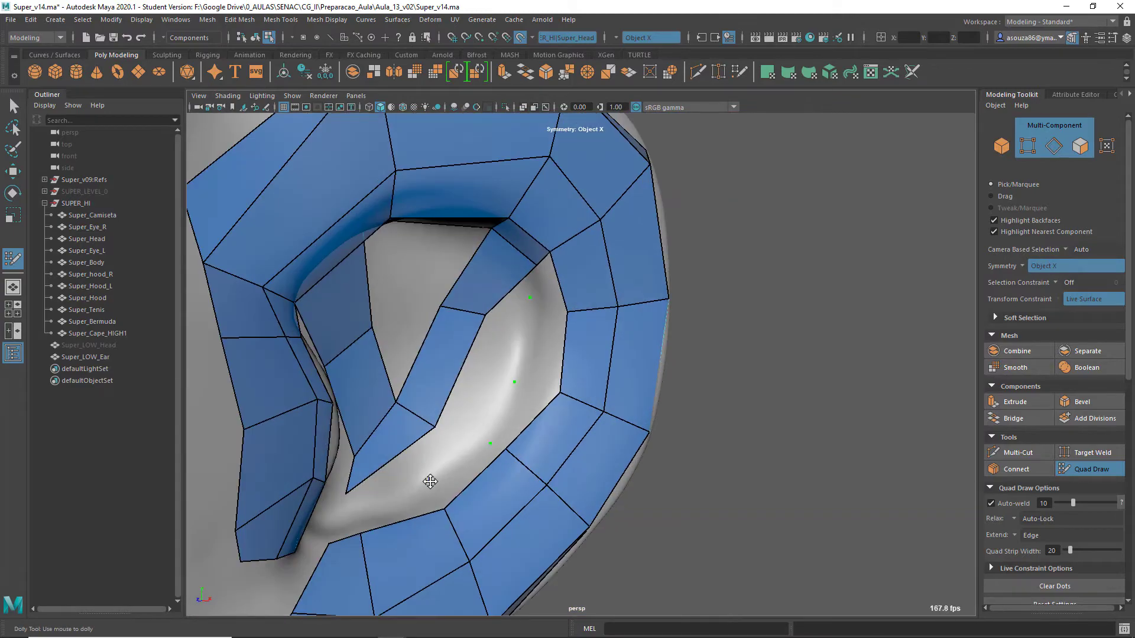
{"action": "left_click_drag", "start_coordinate": [431, 482], "coordinate": [515, 414], "text": "alt"}
{"action": "left_click", "coordinate": [540, 397], "text": "shift"}
{"action": "left_click", "coordinate": [655, 360], "text": "shift"}
{"action": "left_click", "coordinate": [722, 245], "text": "shift"}
Step: Fill the front of the concha up to the tragus with quads and insert an edge loop through its front strip
{"action": "right_click_drag", "start_coordinate": [721, 246], "coordinate": [626, 319], "text": "alt"}
{"action": "left_click_drag", "start_coordinate": [626, 319], "coordinate": [476, 346], "text": "alt"}
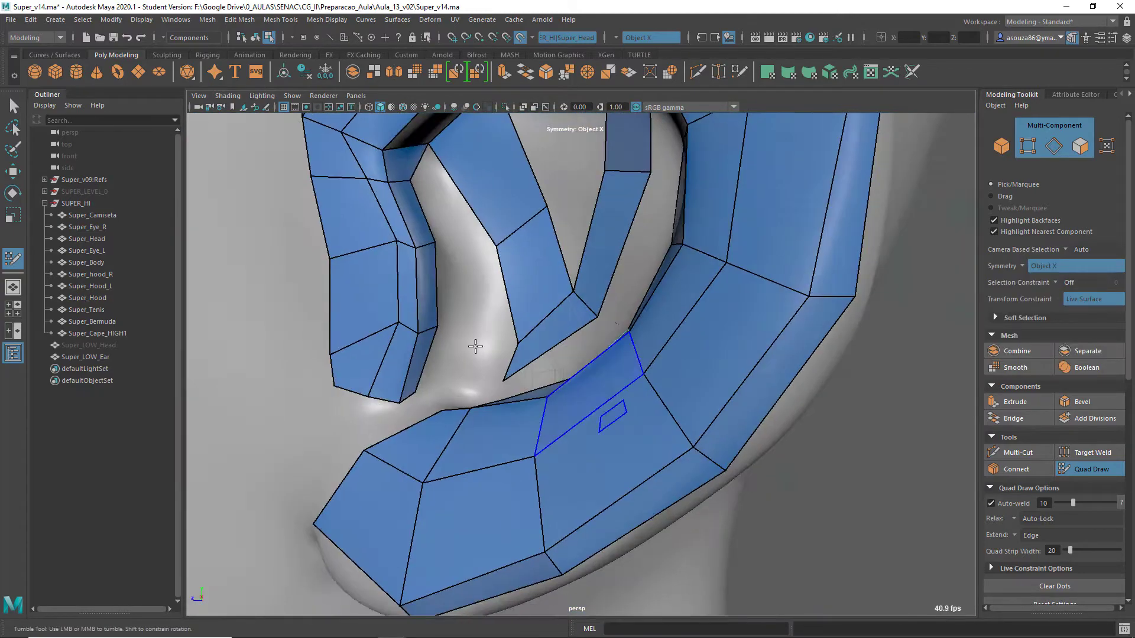
{"action": "left_click", "coordinate": [448, 205], "text": "shift"}
{"action": "left_click", "coordinate": [472, 290], "text": "shift"}
{"action": "left_click_drag", "start_coordinate": [568, 349], "coordinate": [684, 380], "text": "alt"}
{"action": "middle_click_drag", "start_coordinate": [684, 380], "coordinate": [526, 422], "text": "alt"}
{"action": "left_click", "coordinate": [594, 314], "text": "shift"}
{"action": "left_click", "coordinate": [471, 420], "text": "ctrl"}
{"action": "left_click", "coordinate": [518, 450], "text": "shift"}
{"action": "left_click", "coordinate": [475, 472], "text": "shift"}
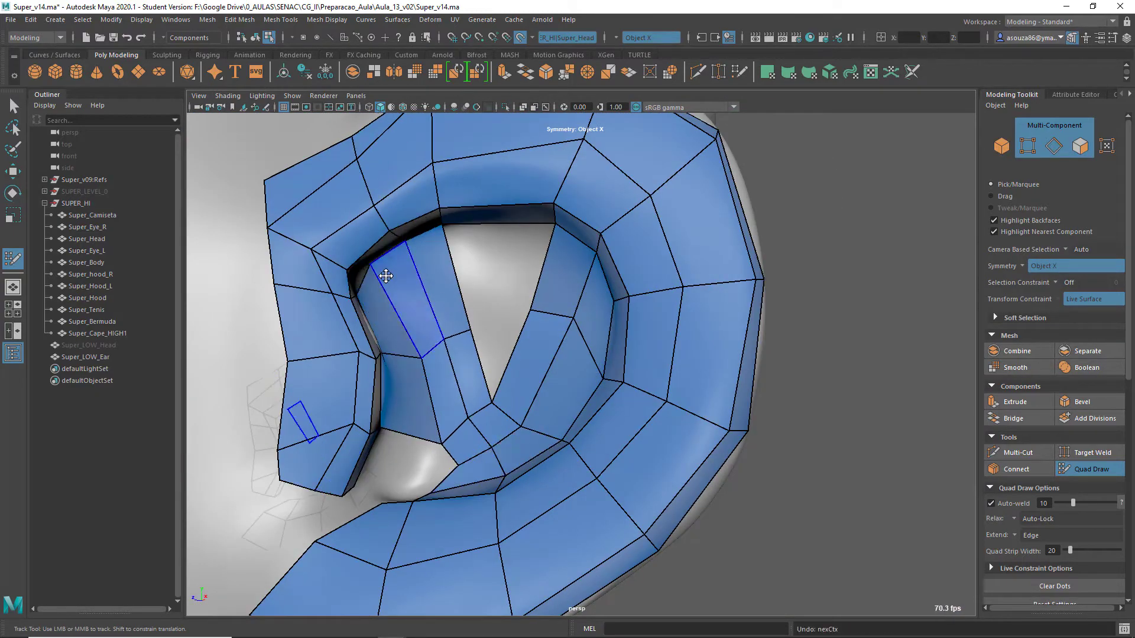
Step: Extend the ear's rim onto the back of the ear with new dots and quads
{"action": "middle_click_drag", "start_coordinate": [376, 199], "coordinate": [432, 329], "text": "alt"}
{"action": "left_click_drag", "start_coordinate": [638, 274], "coordinate": [493, 436], "text": "alt"}
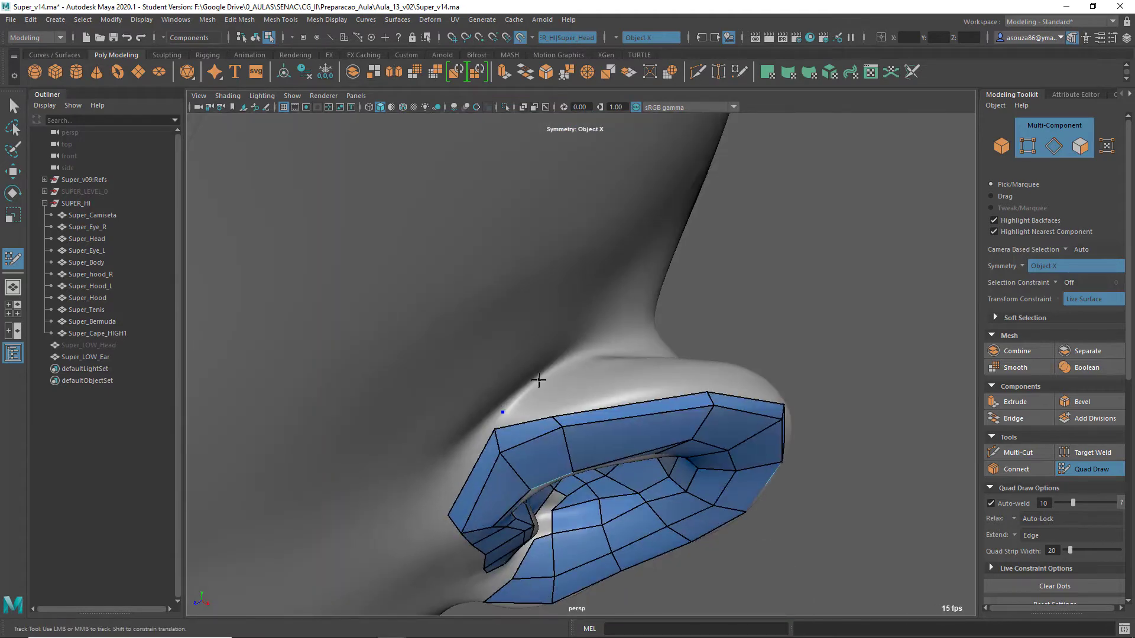
{"action": "left_click_drag", "start_coordinate": [506, 518], "coordinate": [623, 453], "text": "alt"}
{"action": "right_click_drag", "start_coordinate": [623, 453], "coordinate": [499, 486], "text": "alt"}
{"action": "left_click_drag", "start_coordinate": [499, 486], "coordinate": [491, 415], "text": "alt"}
{"action": "right_click_drag", "start_coordinate": [408, 393], "coordinate": [433, 379], "text": "alt"}
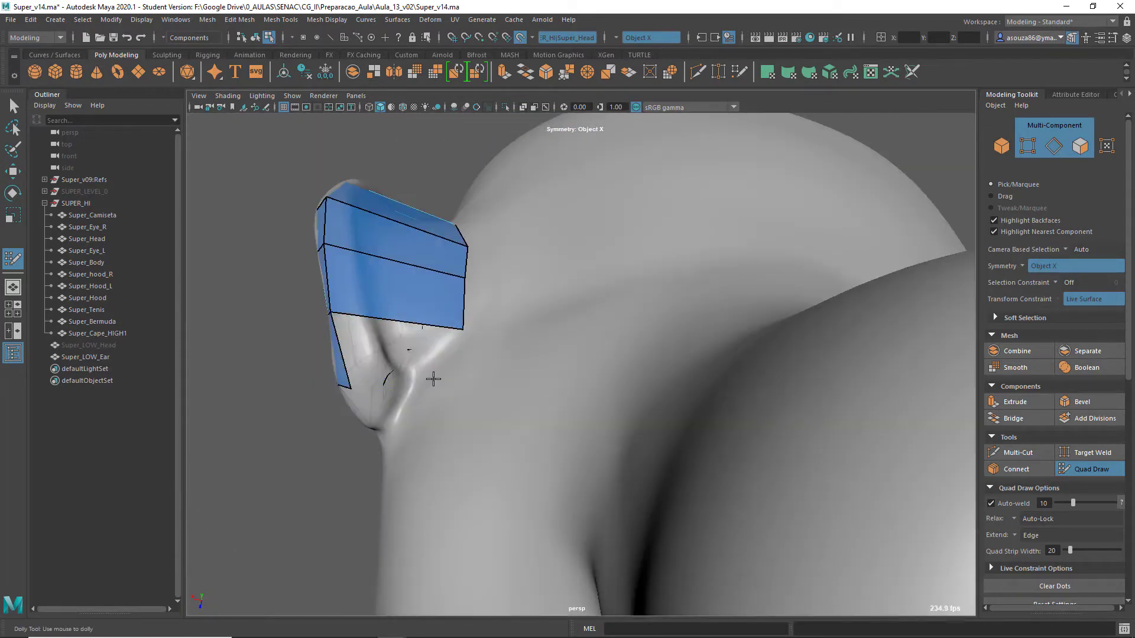
{"action": "left_click_drag", "start_coordinate": [407, 268], "coordinate": [521, 297], "text": "alt"}
{"action": "middle_click_drag", "start_coordinate": [522, 296], "coordinate": [501, 358], "text": "alt"}
{"action": "left_click", "coordinate": [526, 315], "text": "shift"}
{"action": "left_click_drag", "start_coordinate": [526, 315], "coordinate": [641, 390], "text": "alt"}
{"action": "left_click", "coordinate": [596, 410]}
{"action": "left_click", "coordinate": [616, 450], "text": "shift"}
Step: Delete an unwanted piece of the ear mesh behind the upper part of the ear
{"action": "right_click_drag", "start_coordinate": [602, 404], "coordinate": [562, 414], "text": "alt"}
{"action": "left_click_drag", "start_coordinate": [562, 414], "coordinate": [633, 472], "text": "alt"}
{"action": "right_click_drag", "start_coordinate": [633, 471], "coordinate": [650, 473], "text": "alt"}
{"action": "left_click_drag", "start_coordinate": [651, 473], "coordinate": [625, 480], "text": "alt"}
{"action": "left_click_drag", "start_coordinate": [656, 305], "coordinate": [633, 436], "text": "alt"}
{"action": "right_click_drag", "start_coordinate": [633, 435], "coordinate": [538, 345], "text": "alt"}
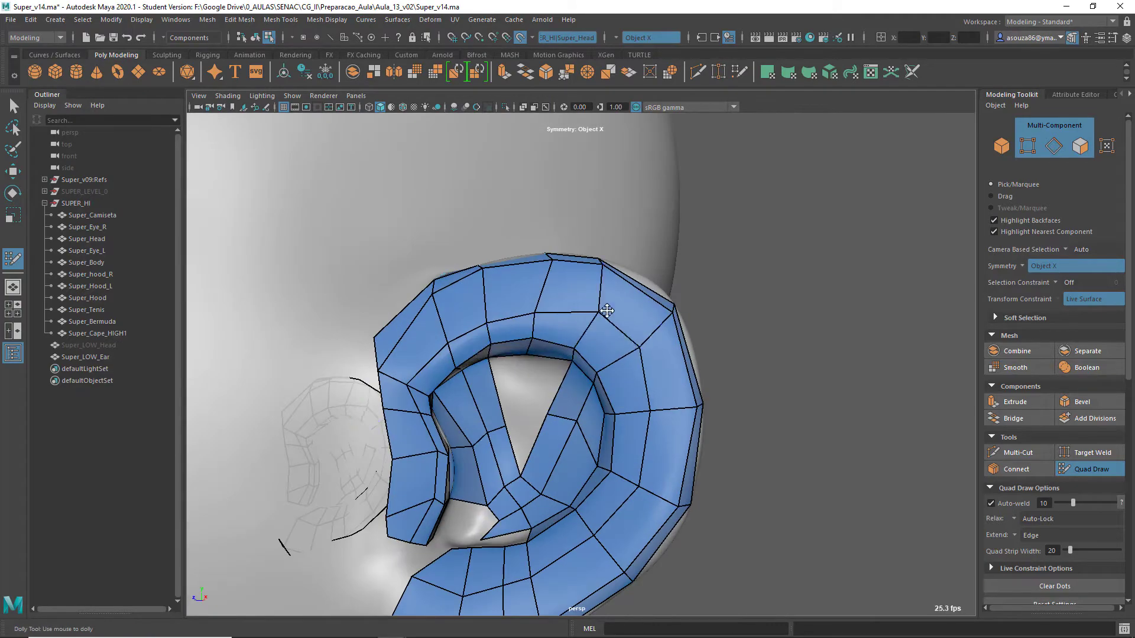
{"action": "left_click_drag", "start_coordinate": [608, 310], "coordinate": [511, 460], "text": "alt"}
{"action": "left_click", "coordinate": [495, 375], "text": "ctrl+shift"}
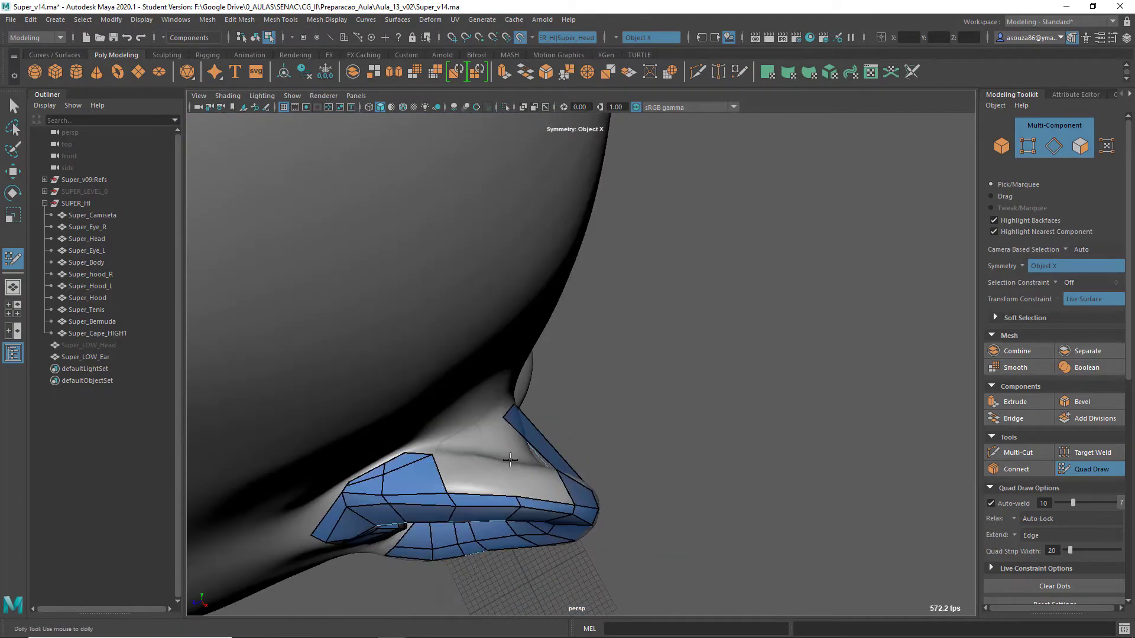
Step: Relax the quads around the ear's rim and insert an edge loop along it
{"action": "right_click_drag", "start_coordinate": [511, 460], "coordinate": [436, 466], "text": "alt"}
{"action": "left_click_drag", "start_coordinate": [436, 465], "coordinate": [550, 407], "text": "alt"}
{"action": "right_click_drag", "start_coordinate": [550, 408], "coordinate": [590, 408], "text": "alt"}
{"action": "middle_click_drag", "start_coordinate": [590, 408], "coordinate": [604, 484], "text": "alt"}
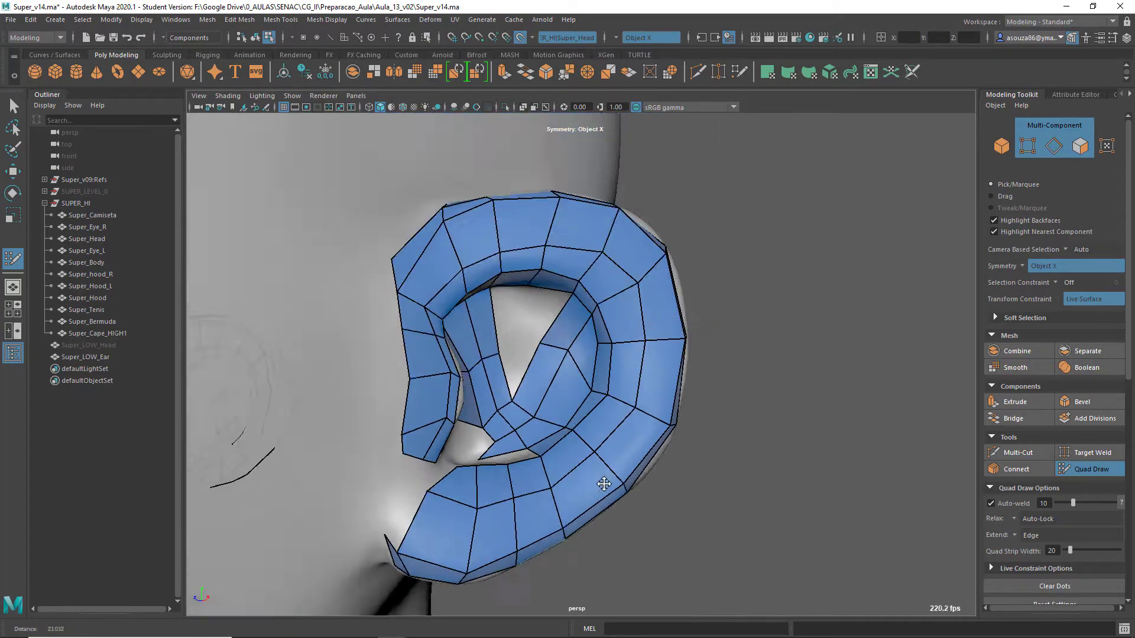
{"action": "left_click_drag", "start_coordinate": [605, 484], "coordinate": [565, 407], "text": "alt"}
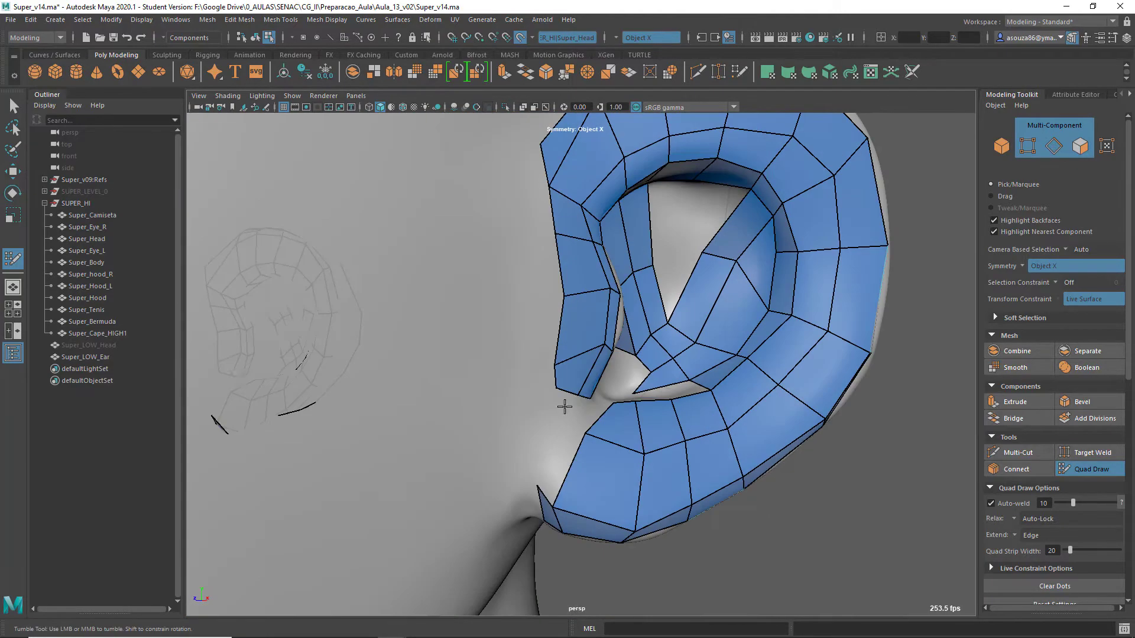
{"action": "left_click_drag", "start_coordinate": [695, 447], "coordinate": [818, 319], "text": "shift"}
{"action": "mouse_move", "coordinate": [819, 236]}
{"action": "left_mouse_down", "text": "alt"}
{"action": "mouse_move", "coordinate": [844, 274]}
{"action": "mouse_move", "coordinate": [812, 236]}
{"action": "left_mouse_up", "text": "alt"}
{"action": "left_click_drag", "start_coordinate": [813, 237], "coordinate": [597, 393], "text": "alt"}
{"action": "right_click_drag", "start_coordinate": [597, 393], "coordinate": [638, 402], "text": "alt"}
{"action": "left_click_drag", "start_coordinate": [525, 510], "coordinate": [514, 494]}
{"action": "middle_click_drag", "start_coordinate": [528, 502], "coordinate": [532, 442], "text": "alt"}
{"action": "right_click_drag", "start_coordinate": [533, 443], "coordinate": [380, 463], "text": "alt"}
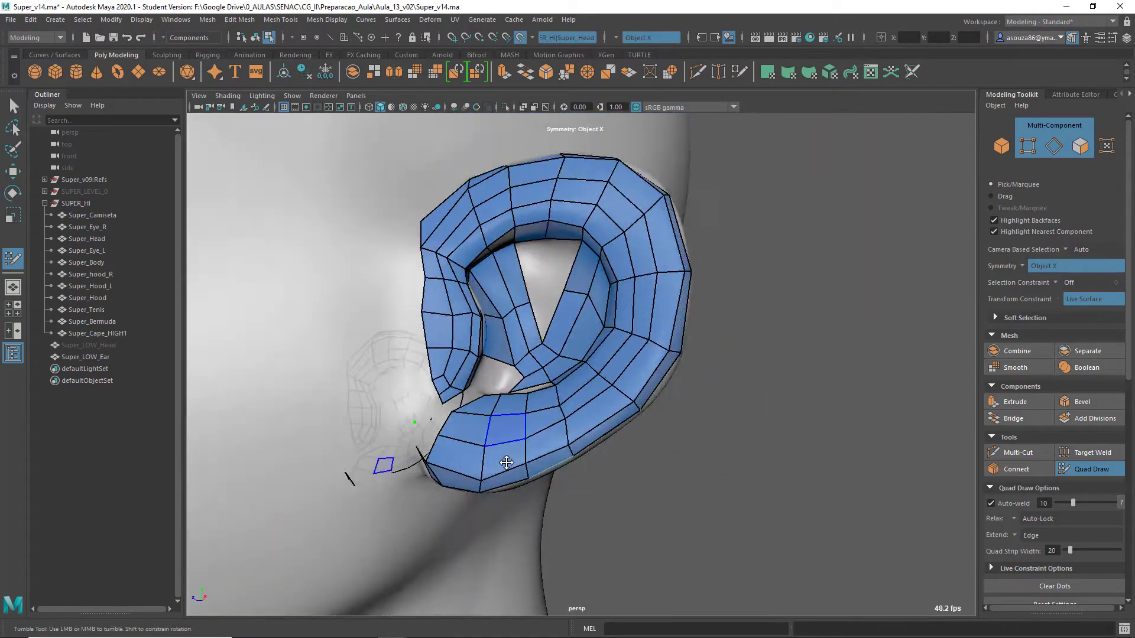
Step: Insert an edge loop through the quads behind the ear and add a dot and quad toward the lobe
{"action": "left_click_drag", "start_coordinate": [380, 463], "coordinate": [524, 431], "text": "alt"}
{"action": "right_click_drag", "start_coordinate": [524, 430], "coordinate": [459, 462], "text": "alt"}
{"action": "left_click_drag", "start_coordinate": [607, 426], "coordinate": [658, 377], "text": "alt"}
{"action": "left_click", "coordinate": [653, 508], "text": "ctrl"}
{"action": "left_click_drag", "start_coordinate": [656, 502], "coordinate": [679, 423], "text": "alt"}
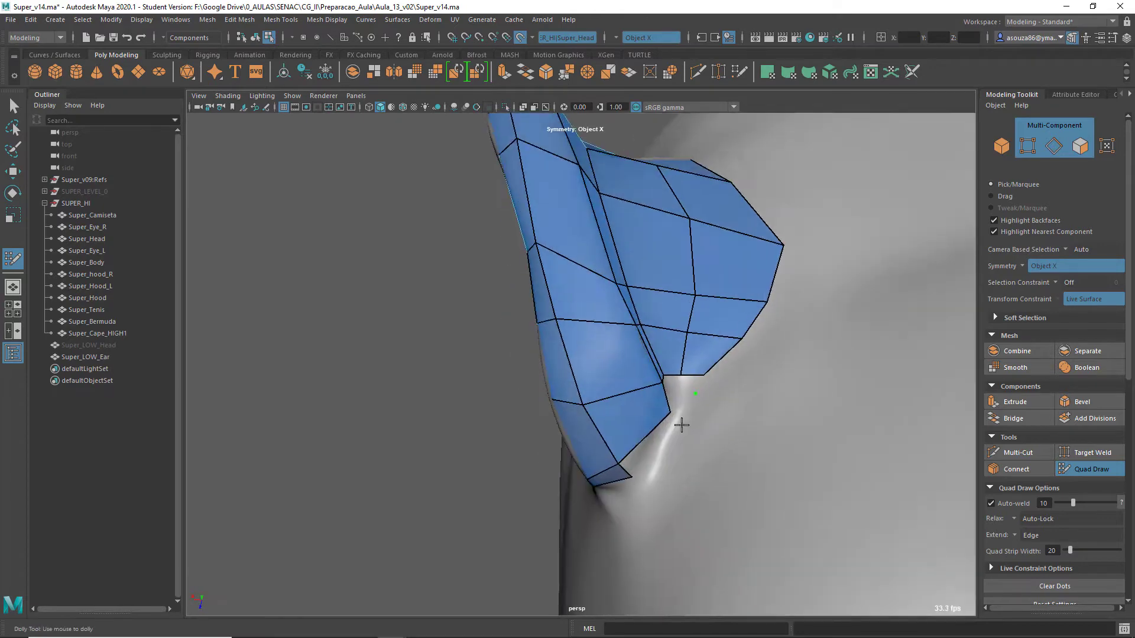
{"action": "right_click_drag", "start_coordinate": [679, 423], "coordinate": [703, 443], "text": "alt"}
{"action": "left_click", "coordinate": [642, 502]}
{"action": "right_click_drag", "start_coordinate": [736, 319], "coordinate": [693, 408], "text": "alt"}
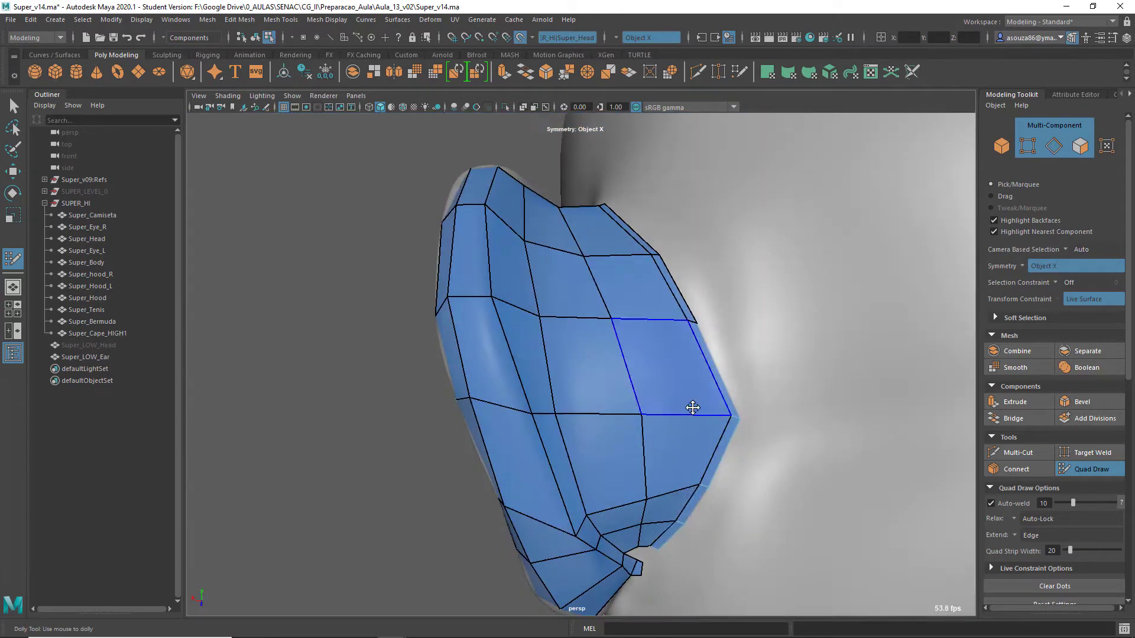
Step: Extend the border at the back of the ear toward the head with a narrow row of quads
{"action": "left_click_drag", "start_coordinate": [700, 327], "coordinate": [679, 476], "text": "alt"}
{"action": "right_click_drag", "start_coordinate": [658, 422], "coordinate": [593, 393], "text": "alt"}
{"action": "left_click_drag", "start_coordinate": [593, 392], "coordinate": [583, 395], "text": "alt"}
{"action": "right_click_drag", "start_coordinate": [582, 395], "coordinate": [615, 332], "text": "alt"}
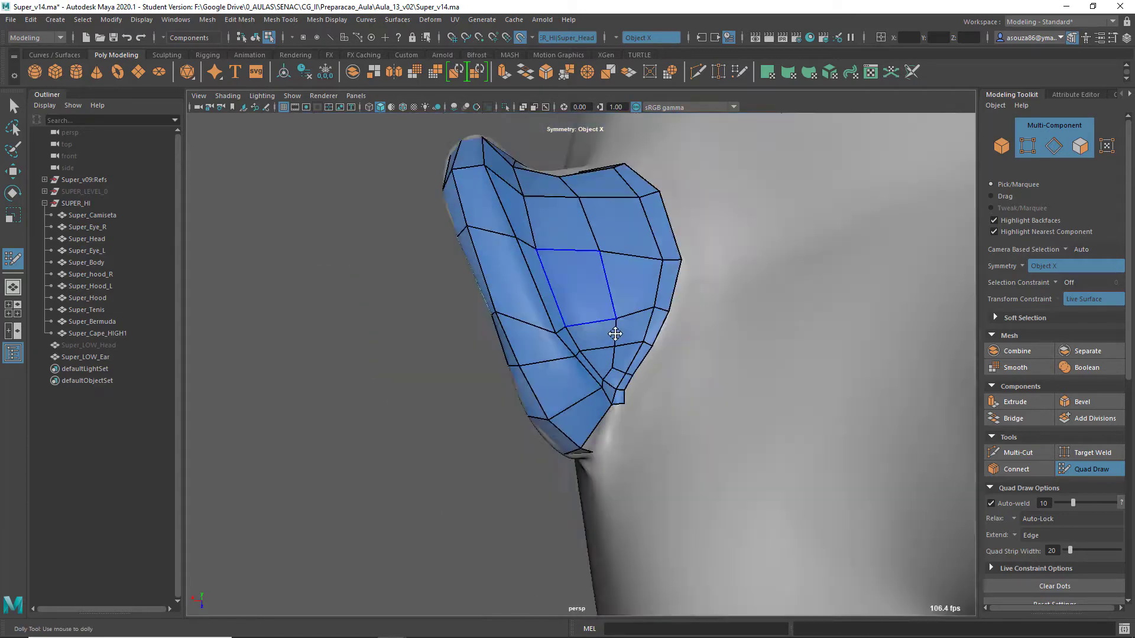
{"action": "left_click_drag", "start_coordinate": [616, 331], "coordinate": [532, 414], "text": "alt"}
{"action": "right_click_drag", "start_coordinate": [532, 414], "coordinate": [573, 445], "text": "alt"}
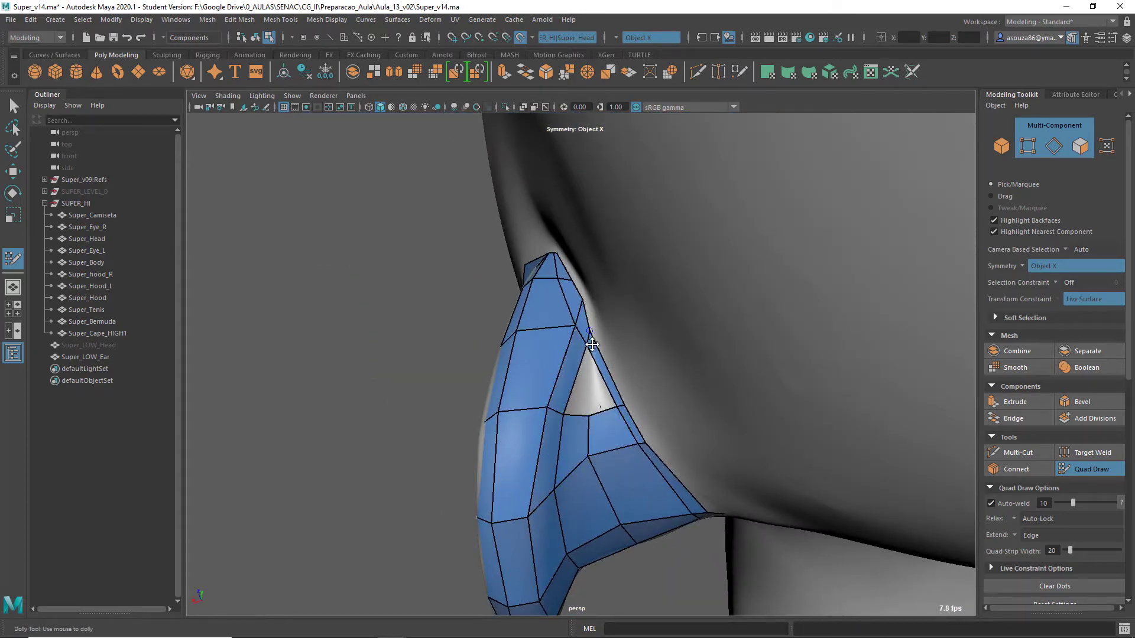
Step: Fill the notch between the tragus, the lower concha and the lobe with quads
{"action": "right_click_drag", "start_coordinate": [601, 360], "coordinate": [562, 331], "text": "alt"}
{"action": "left_click_drag", "start_coordinate": [561, 331], "coordinate": [758, 378], "text": "alt"}
{"action": "middle_click_drag", "start_coordinate": [757, 377], "coordinate": [502, 331], "text": "alt"}
{"action": "right_click_drag", "start_coordinate": [502, 331], "coordinate": [613, 277], "text": "alt"}
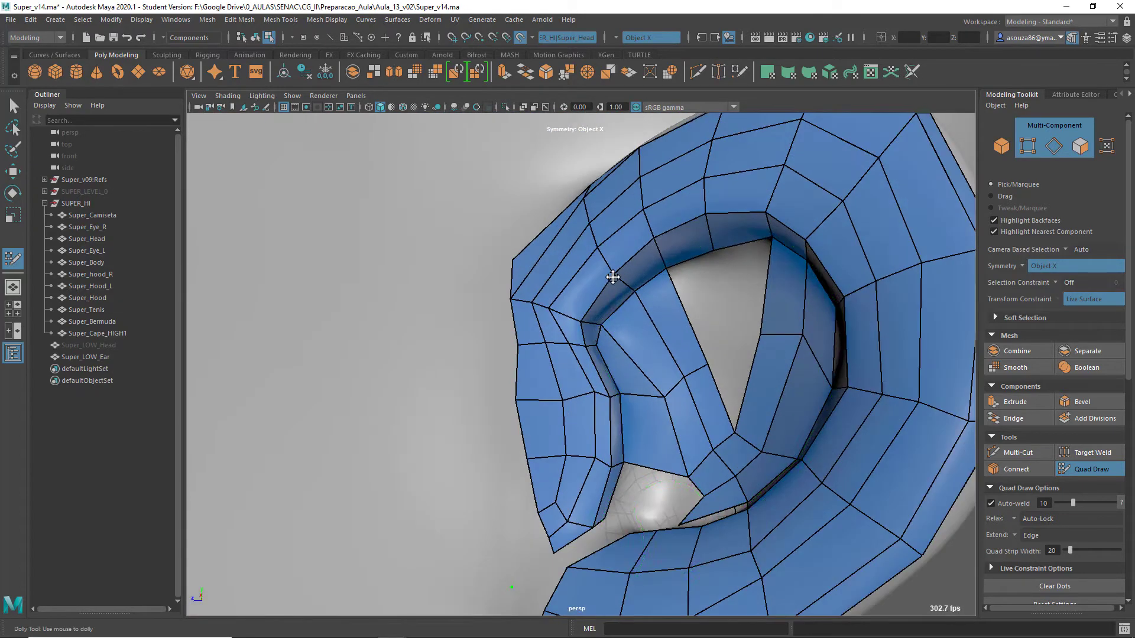
{"action": "left_click_drag", "start_coordinate": [668, 251], "coordinate": [588, 414], "text": "alt"}
{"action": "right_click_drag", "start_coordinate": [588, 413], "coordinate": [542, 494], "text": "alt"}
{"action": "left_click_drag", "start_coordinate": [542, 494], "coordinate": [739, 461], "text": "alt"}
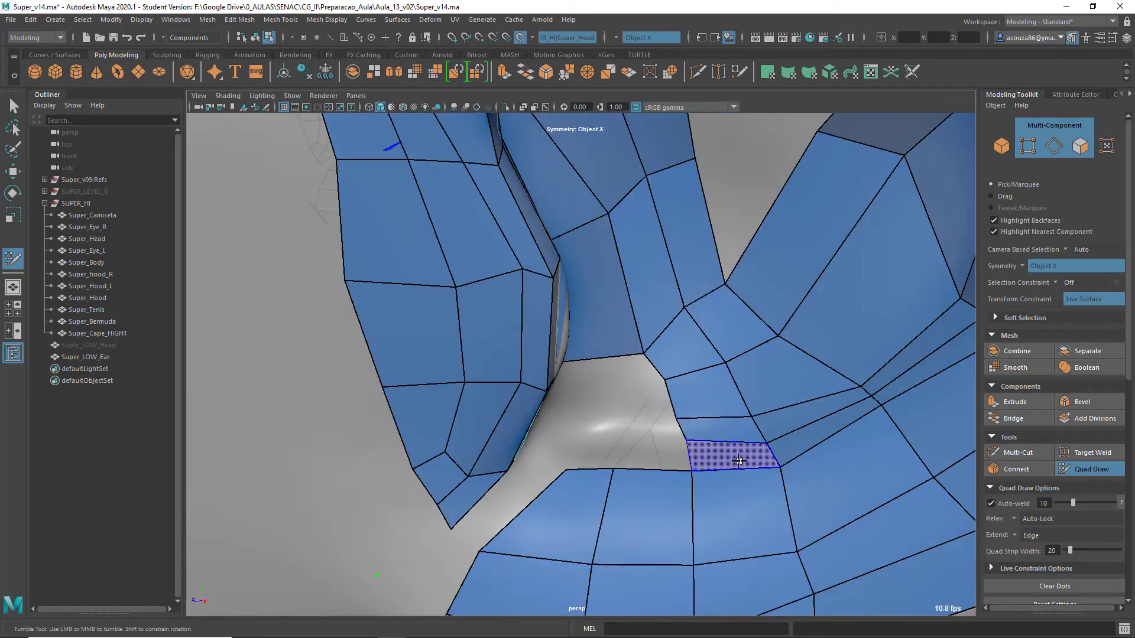
{"action": "left_click", "coordinate": [604, 391]}
{"action": "left_click", "coordinate": [640, 404], "text": "shift"}
{"action": "left_click", "coordinate": [619, 372], "text": "shift"}
{"action": "left_click_drag", "start_coordinate": [680, 384], "coordinate": [628, 416], "text": "alt"}
{"action": "middle_click_drag", "start_coordinate": [628, 416], "coordinate": [875, 447], "text": "alt"}
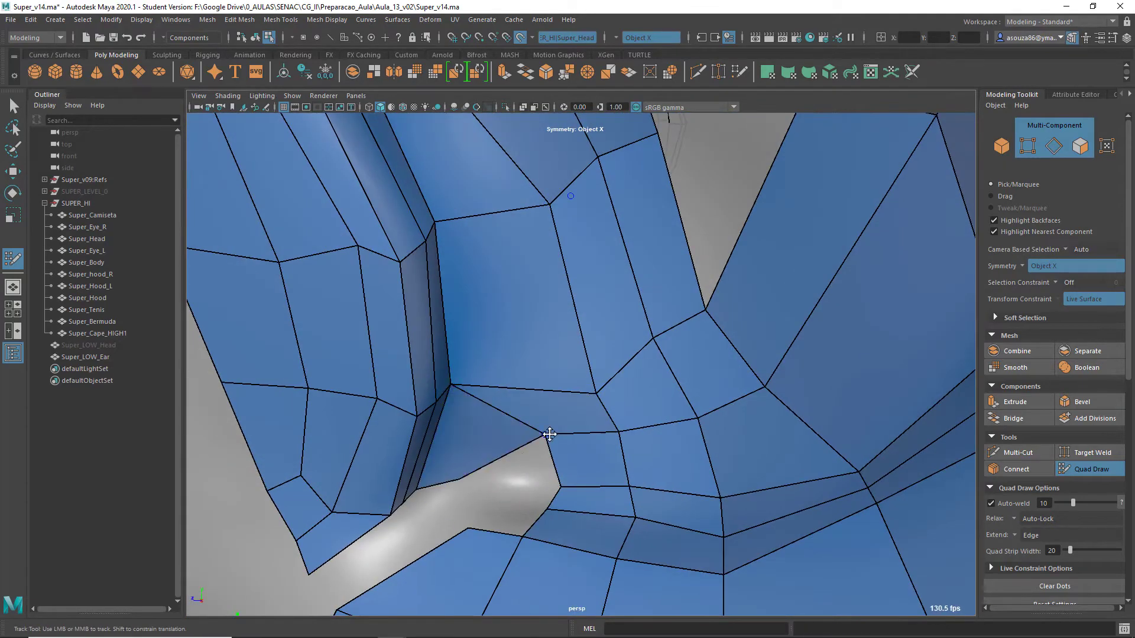
{"action": "left_click", "coordinate": [498, 517], "text": "shift"}
{"action": "left_click", "coordinate": [511, 495], "text": "shift"}
Step: Delete the strip of quads between the tragus and the concha and the small quad above the lobe
{"action": "right_click_drag", "start_coordinate": [511, 495], "coordinate": [532, 437], "text": "alt"}
{"action": "left_click_drag", "start_coordinate": [532, 438], "coordinate": [619, 420], "text": "alt"}
{"action": "right_click_drag", "start_coordinate": [619, 420], "coordinate": [589, 458], "text": "alt"}
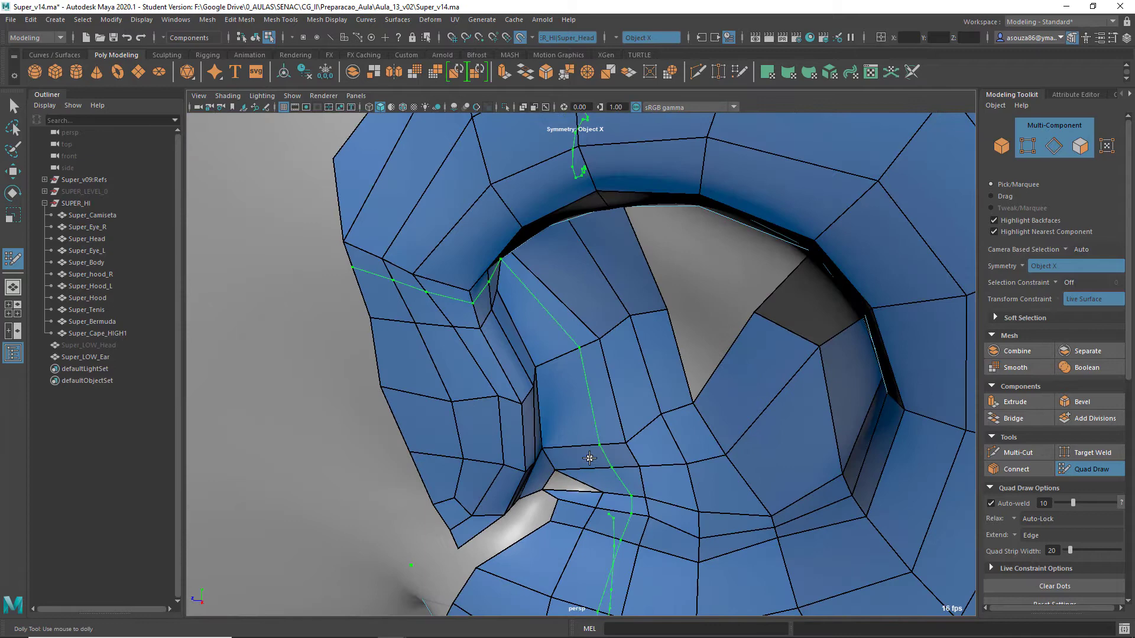
{"action": "left_click", "coordinate": [598, 421], "text": "ctrl+shift"}
{"action": "left_click", "coordinate": [553, 331], "text": "ctrl+shift"}
{"action": "left_click", "coordinate": [617, 480], "text": "ctrl+shift"}
{"action": "left_click_drag", "start_coordinate": [602, 461], "coordinate": [620, 413], "text": "alt"}
{"action": "right_click_drag", "start_coordinate": [620, 413], "coordinate": [680, 426], "text": "alt"}
{"action": "middle_click_drag", "start_coordinate": [680, 426], "coordinate": [449, 435], "text": "alt"}
{"action": "left_click_drag", "start_coordinate": [449, 434], "coordinate": [467, 408], "text": "alt"}
{"action": "right_click_drag", "start_coordinate": [467, 408], "coordinate": [400, 392], "text": "alt"}
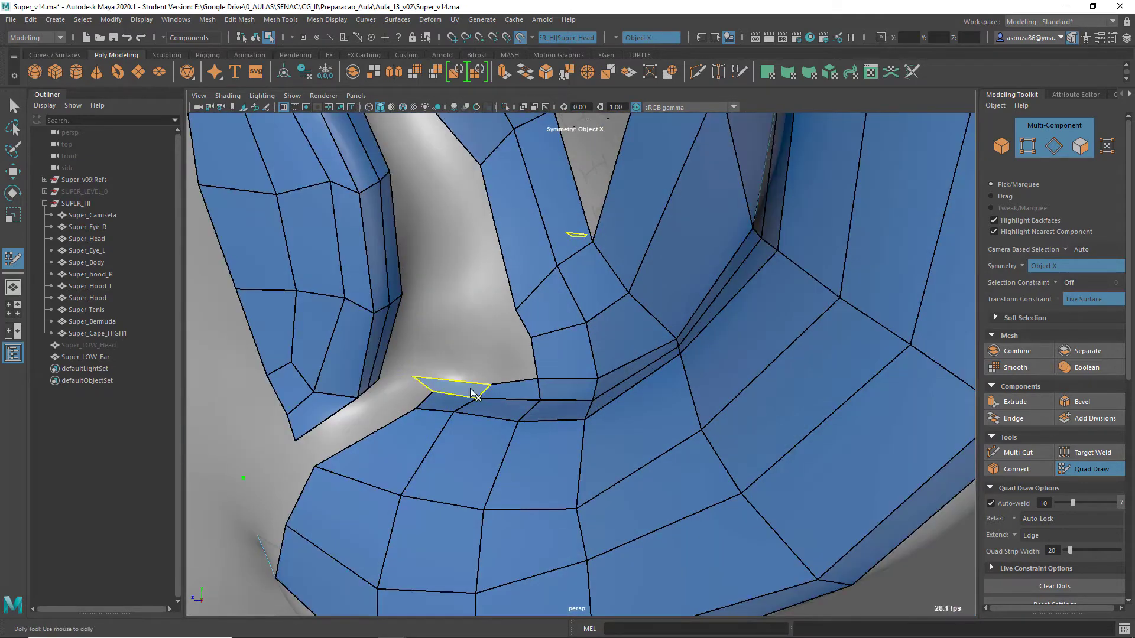
{"action": "left_click", "coordinate": [471, 391], "text": "ctrl+shift"}
Step: Join the lower end of the tragus to the lobe with quads, adjusting the border point beside the notch
{"action": "left_click", "coordinate": [399, 395], "text": "shift"}
{"action": "right_click_drag", "start_coordinate": [546, 431], "coordinate": [491, 423], "text": "alt"}
{"action": "right_click_drag", "start_coordinate": [408, 429], "coordinate": [451, 436], "text": "alt"}
{"action": "left_click_drag", "start_coordinate": [319, 469], "coordinate": [358, 436]}
{"action": "left_click", "coordinate": [378, 415], "text": "shift"}
{"action": "left_click", "coordinate": [329, 456], "text": "shift"}
Step: Add a dot above the lobe and fill quads across the gap between the tragus and the concha
{"action": "left_click", "coordinate": [505, 417]}
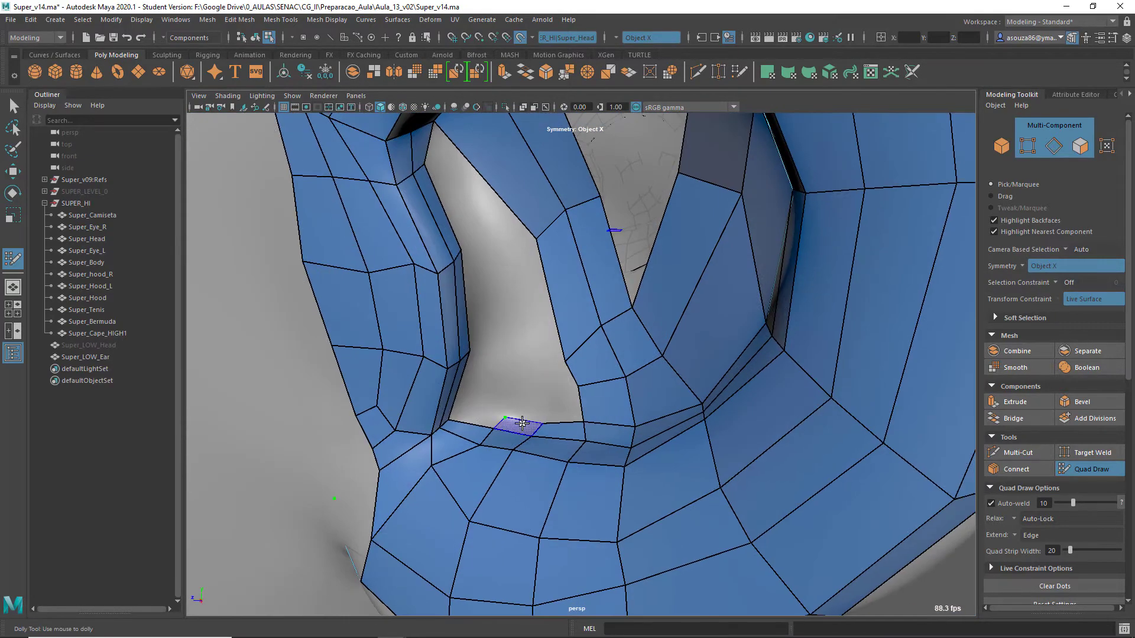
{"action": "left_click", "coordinate": [556, 379], "text": "shift"}
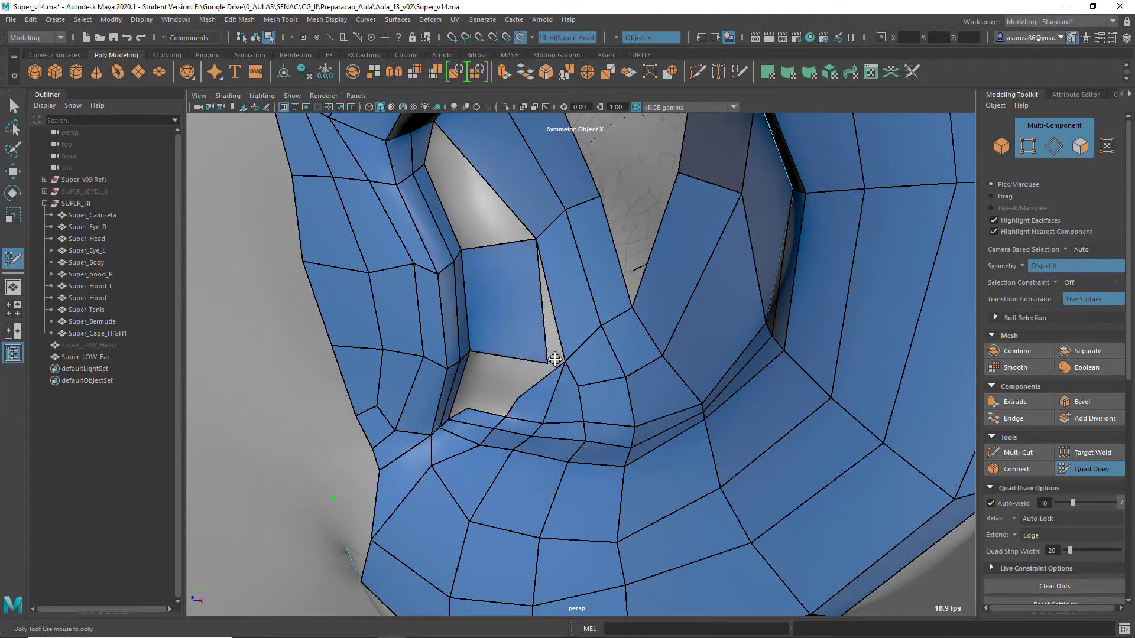
{"action": "left_click_drag", "start_coordinate": [556, 378], "coordinate": [562, 349], "text": "alt"}
{"action": "right_click_drag", "start_coordinate": [561, 348], "coordinate": [569, 326], "text": "alt"}
{"action": "left_click", "coordinate": [569, 326], "text": "shift"}
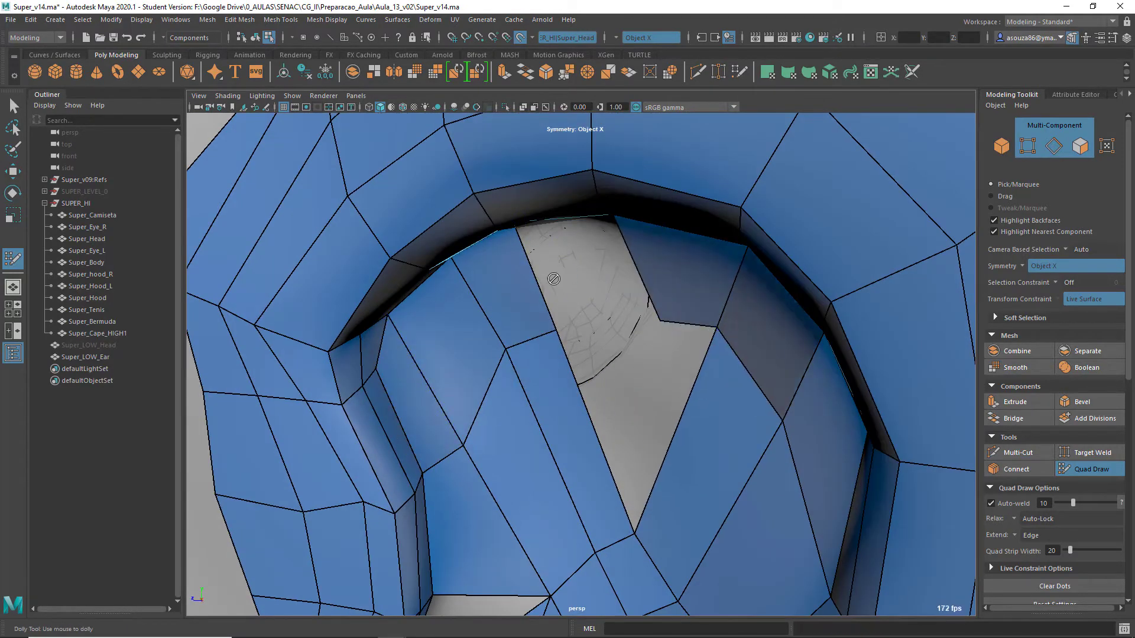
Step: Delete the uneven quads in the middle of the concha, leaving a ring of quads along its wall
{"action": "left_click_drag", "start_coordinate": [569, 326], "coordinate": [650, 266], "text": "alt"}
{"action": "right_click_drag", "start_coordinate": [651, 266], "coordinate": [727, 221], "text": "alt"}
{"action": "left_click", "coordinate": [591, 271], "text": "ctrl+shift"}
{"action": "left_click_drag", "start_coordinate": [760, 464], "coordinate": [544, 451], "text": "alt"}
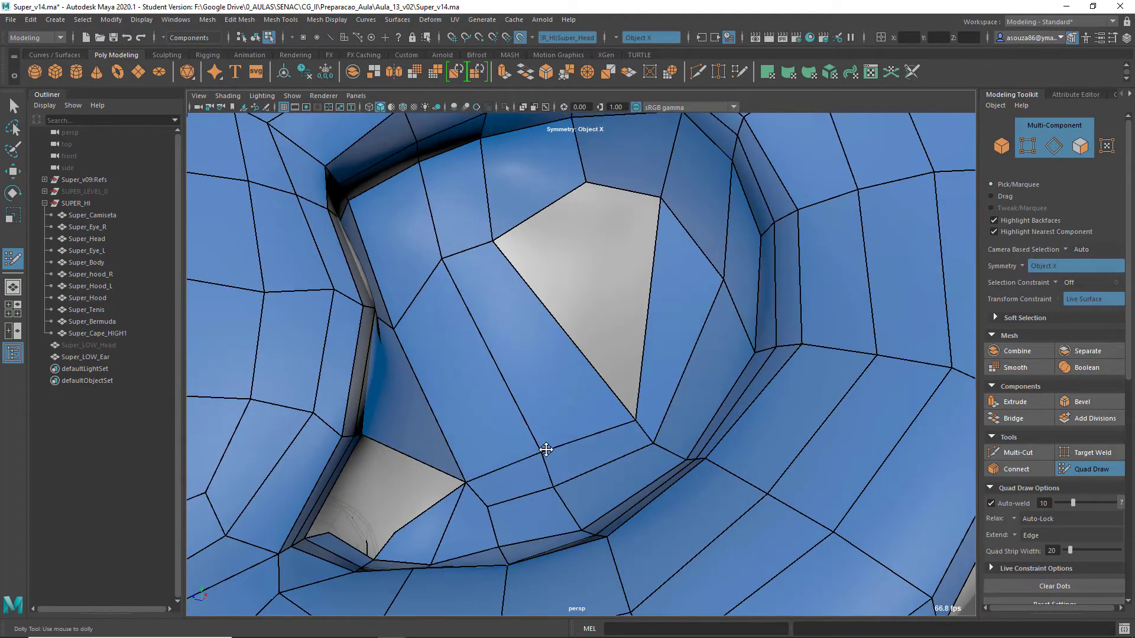
{"action": "left_click", "coordinate": [467, 379], "text": "ctrl+shift"}
{"action": "left_click", "coordinate": [402, 378], "text": "ctrl+shift"}
{"action": "left_click_drag", "start_coordinate": [401, 369], "coordinate": [445, 380], "text": "alt"}
{"action": "middle_click_drag", "start_coordinate": [446, 380], "coordinate": [335, 370], "text": "alt"}
{"action": "right_click_drag", "start_coordinate": [335, 371], "coordinate": [355, 332], "text": "alt"}
{"action": "middle_click_drag", "start_coordinate": [355, 331], "coordinate": [496, 280], "text": "alt"}
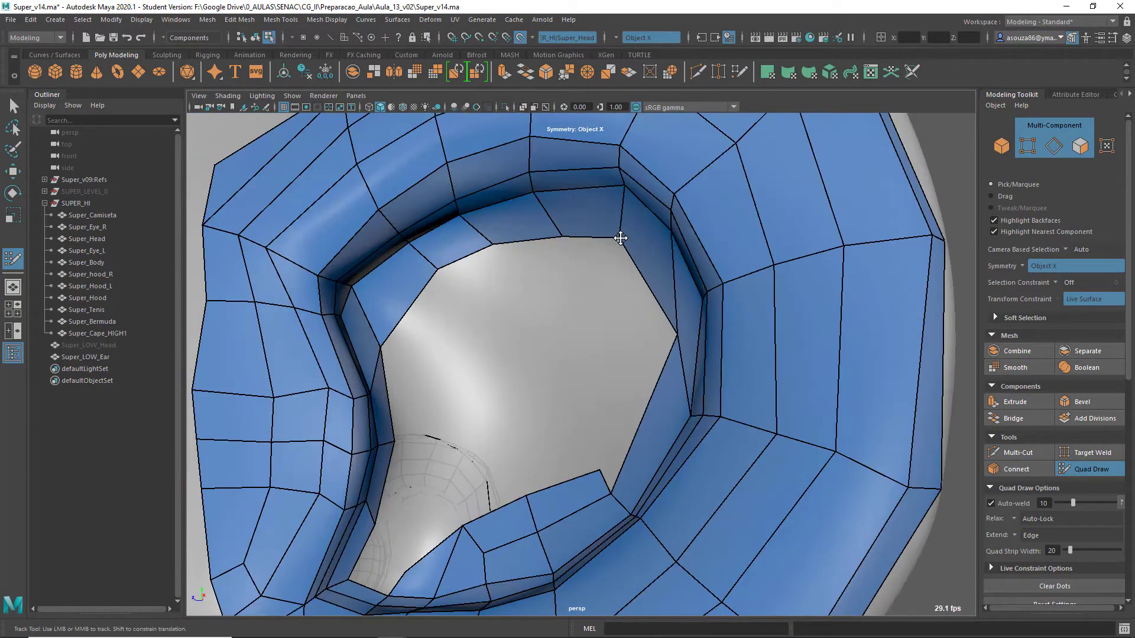
Step: Fill the open concha with an even grid of quads from the tragus to its wall and relax them
{"action": "left_click", "coordinate": [514, 284], "text": "shift"}
{"action": "left_click", "coordinate": [413, 392], "text": "shift"}
{"action": "left_click", "coordinate": [548, 354], "text": "shift"}
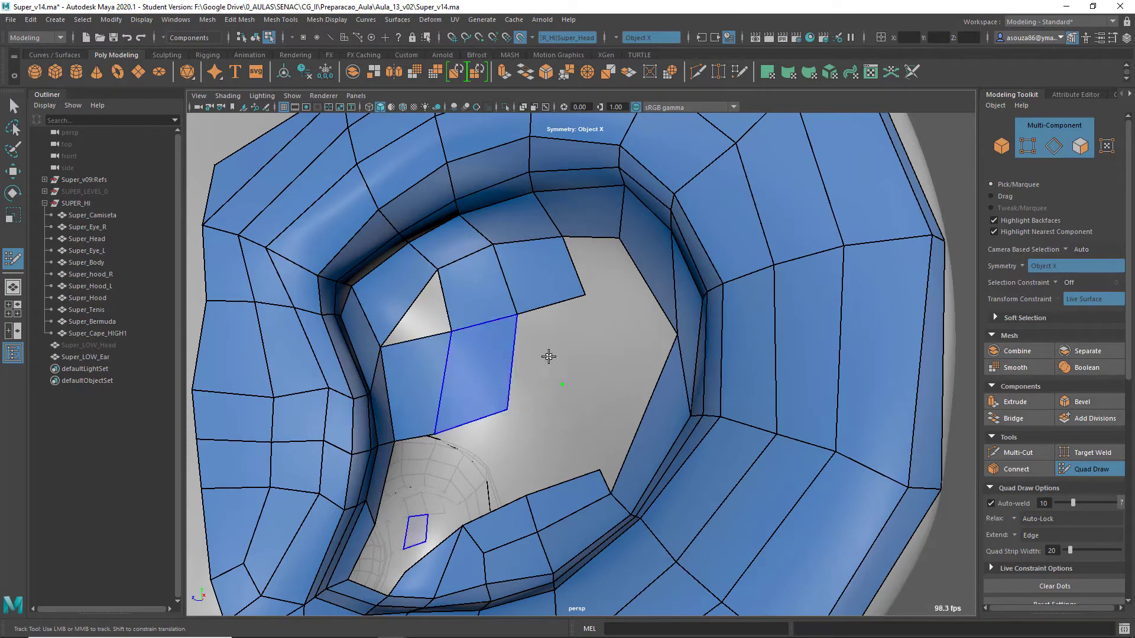
{"action": "left_click", "coordinate": [521, 425], "text": "shift"}
{"action": "left_click", "coordinate": [413, 481], "text": "shift"}
{"action": "left_click", "coordinate": [417, 508], "text": "shift"}
{"action": "left_click", "coordinate": [390, 559], "text": "shift"}
{"action": "left_click_drag", "start_coordinate": [413, 502], "coordinate": [450, 378], "text": "shift"}
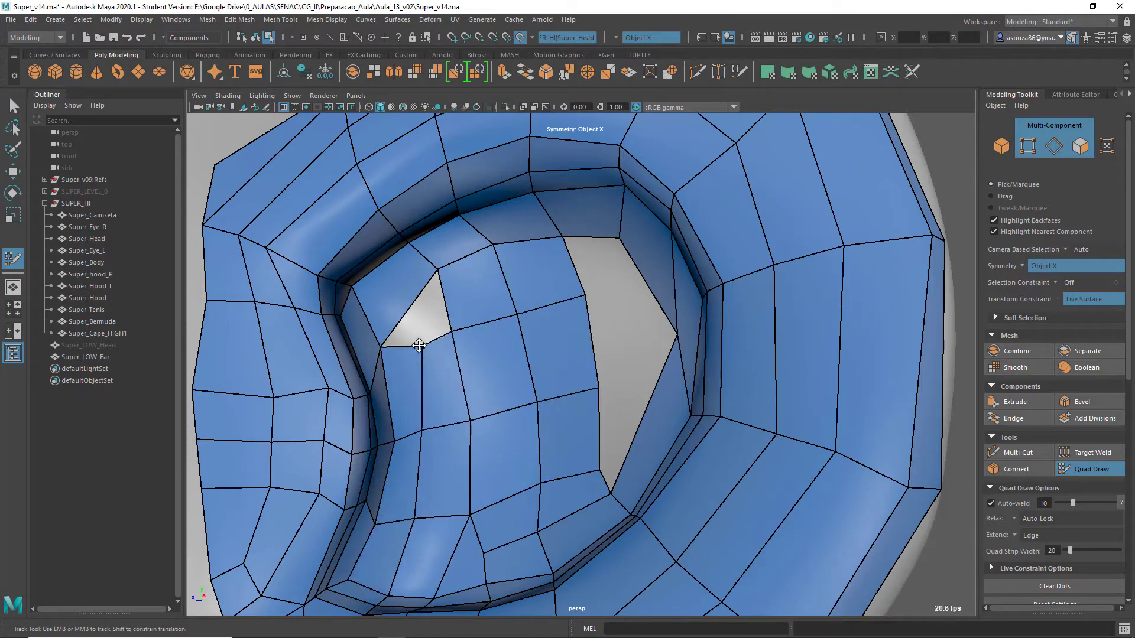
{"action": "left_click", "coordinate": [420, 307], "text": "shift"}
{"action": "left_click", "coordinate": [600, 266], "text": "shift"}
{"action": "right_click_drag", "start_coordinate": [565, 378], "coordinate": [648, 455], "text": "alt"}
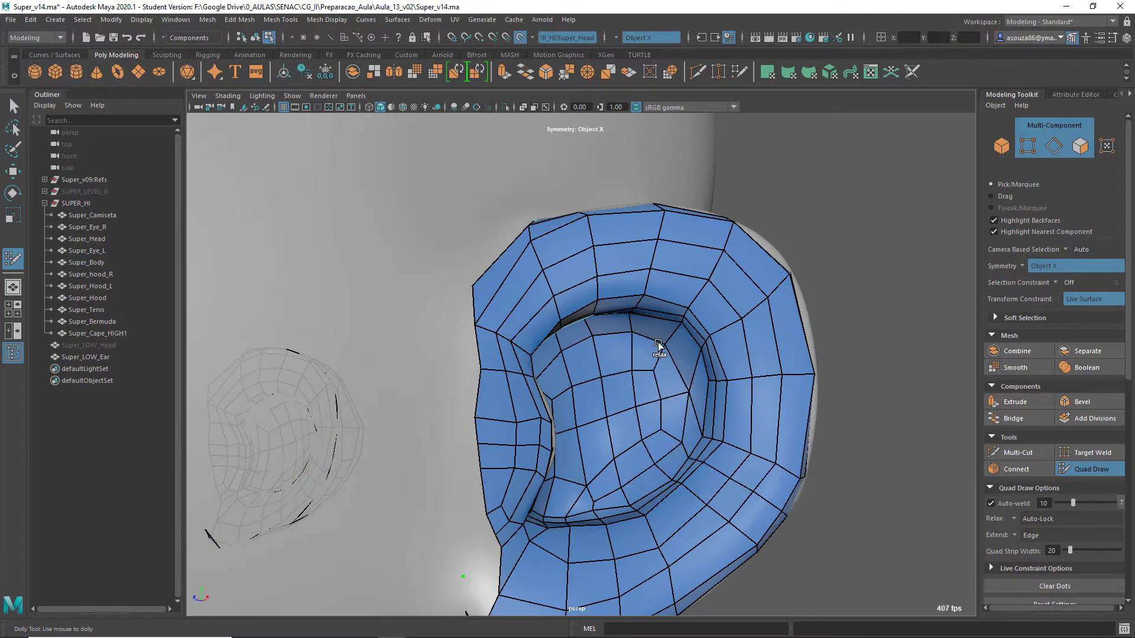
{"action": "left_click_drag", "start_coordinate": [759, 437], "coordinate": [666, 472], "text": "alt"}
{"action": "left_click_drag", "start_coordinate": [588, 486], "coordinate": [657, 473], "text": "alt"}
{"action": "right_click_drag", "start_coordinate": [656, 472], "coordinate": [511, 407], "text": "alt"}
Step: Unhide Super_LOW_Head and combine it with Super_LOW_Ear into one mesh
{"action": "key", "text": "q"}
{"action": "left_click", "coordinate": [504, 106]}
{"action": "key", "text": "F8"}
{"action": "left_click_drag", "start_coordinate": [740, 346], "coordinate": [400, 436], "text": "alt"}
{"action": "right_click_drag", "start_coordinate": [400, 435], "coordinate": [565, 537], "text": "alt"}
{"action": "left_click", "coordinate": [86, 357]}
{"action": "left_click", "coordinate": [89, 344], "text": "shift"}
{"action": "key", "text": "ctrl+1"}
{"action": "key", "text": "shift+h"}
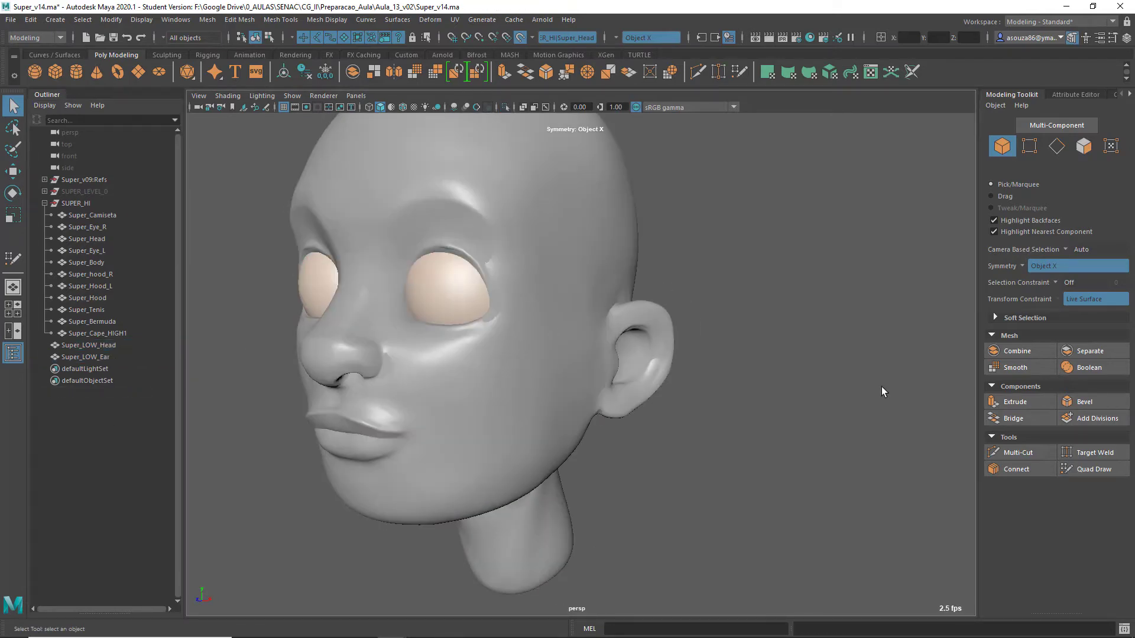
{"action": "left_click_drag", "start_coordinate": [881, 386], "coordinate": [653, 410], "text": "alt"}
{"action": "mouse_move", "coordinate": [653, 411]}
{"action": "right_mouse_down", "text": "shift"}
{"action": "mouse_move", "coordinate": [679, 314]}
{"action": "mouse_move", "coordinate": [704, 361]}
{"action": "mouse_move", "coordinate": [717, 354]}
{"action": "right_mouse_up", "text": "shift"}
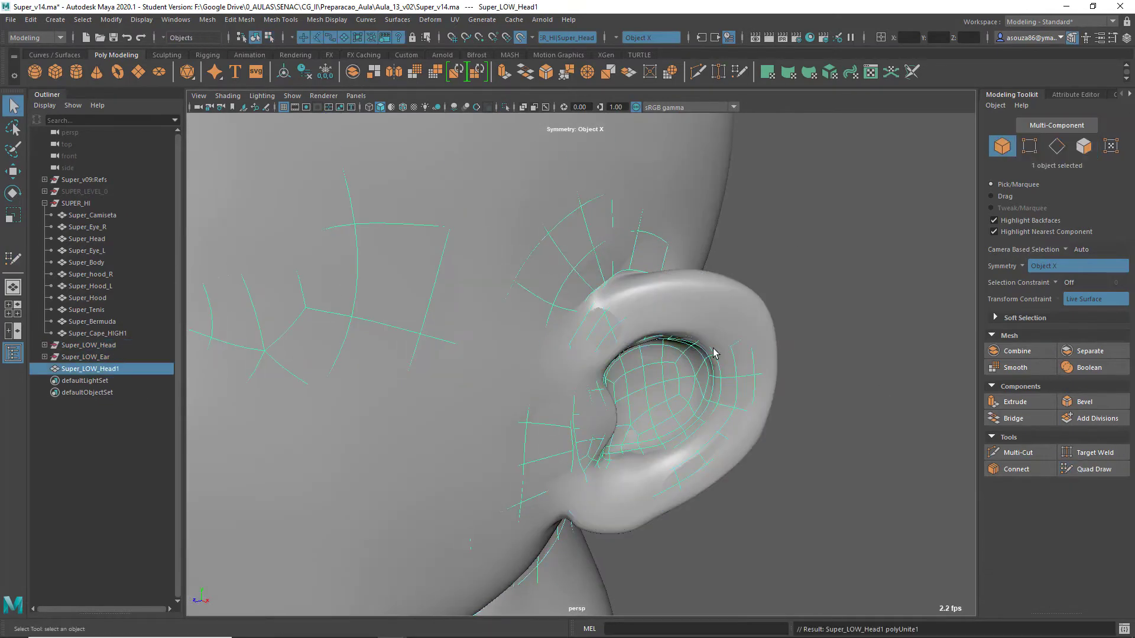
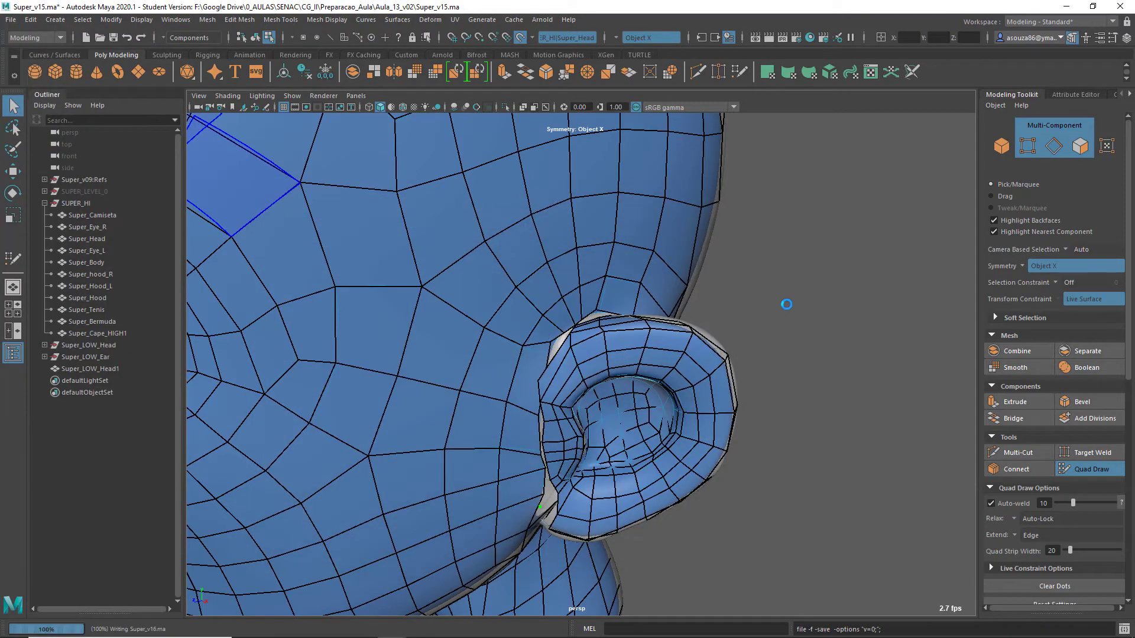
Step: Fill the gap between the side of the head and the ear's tragus and lobe with quads
{"action": "middle_click_drag", "start_coordinate": [786, 304], "coordinate": [671, 451], "text": "alt"}
{"action": "scroll", "coordinate": [597, 271], "scroll_direction": "up", "scroll_amount": 5}
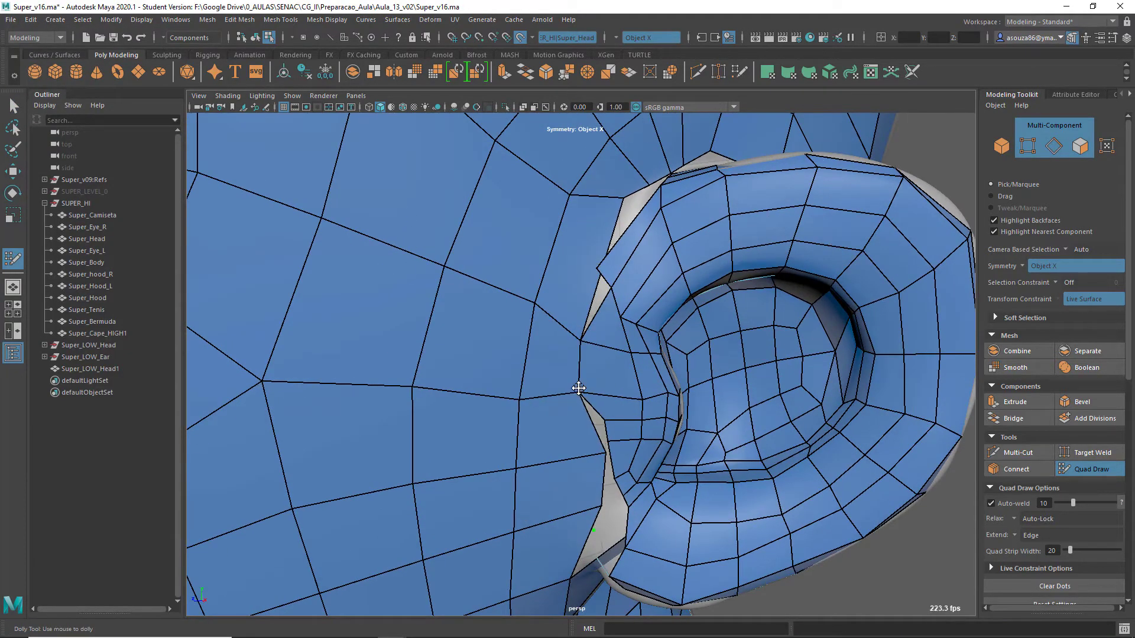
{"action": "left_click_drag", "start_coordinate": [578, 388], "coordinate": [417, 320], "text": "alt"}
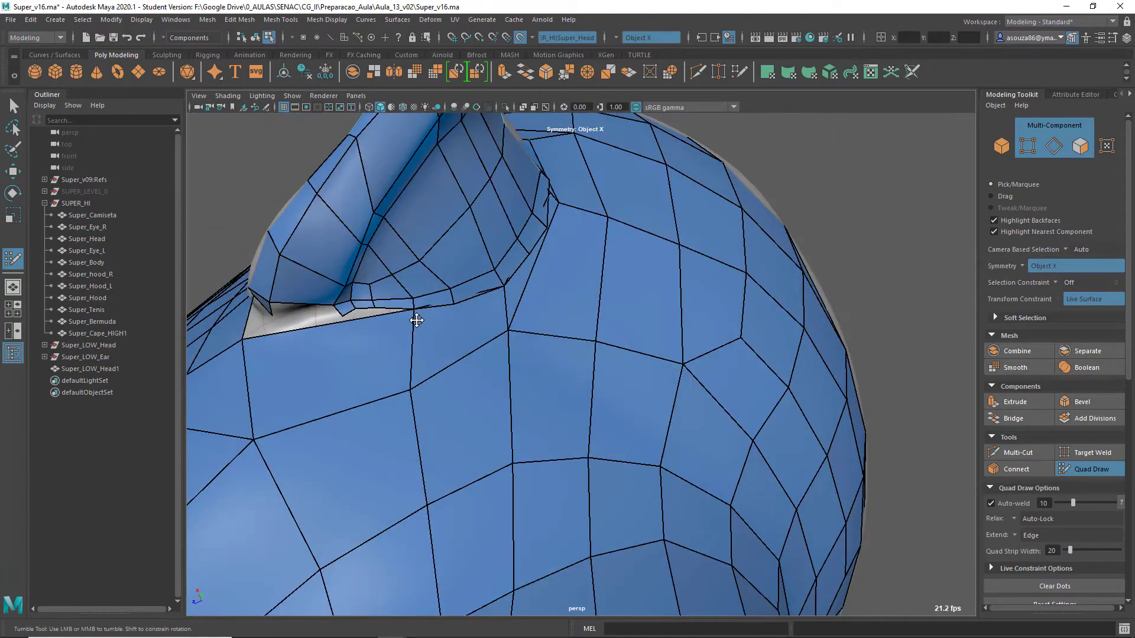
{"action": "left_click_drag", "start_coordinate": [505, 316], "coordinate": [464, 329], "text": "alt"}
{"action": "scroll", "coordinate": [517, 380], "scroll_direction": "down", "scroll_amount": 3}
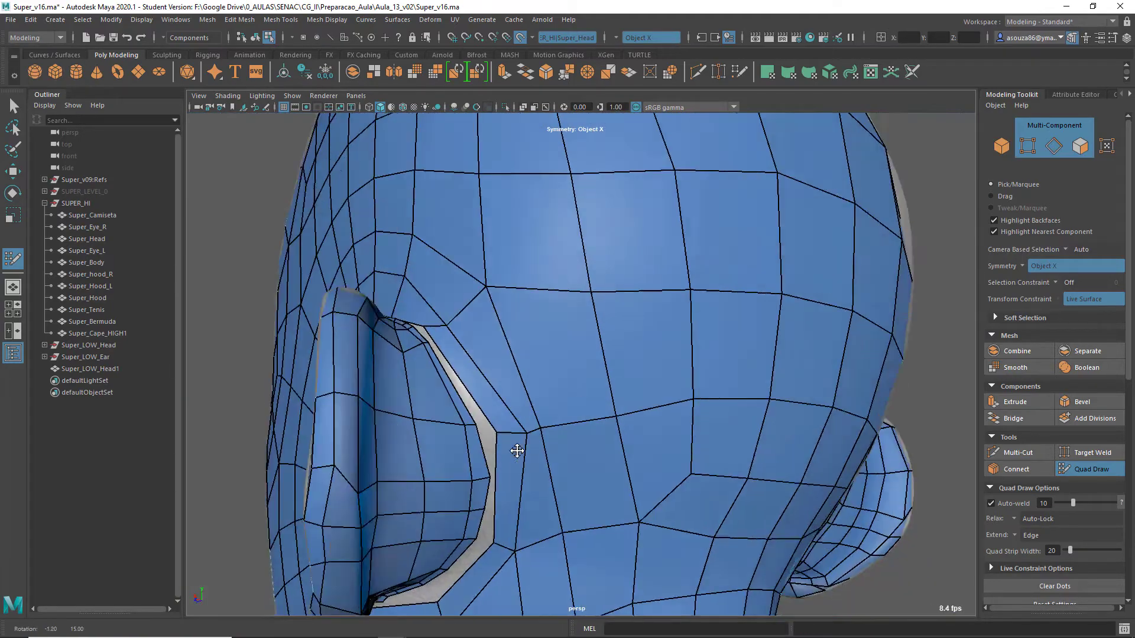
{"action": "scroll", "coordinate": [517, 380], "scroll_direction": "up", "scroll_amount": 4}
{"action": "middle_click_drag", "start_coordinate": [517, 380], "coordinate": [567, 434], "text": "alt"}
{"action": "left_click_drag", "start_coordinate": [566, 434], "coordinate": [512, 302], "text": "alt"}
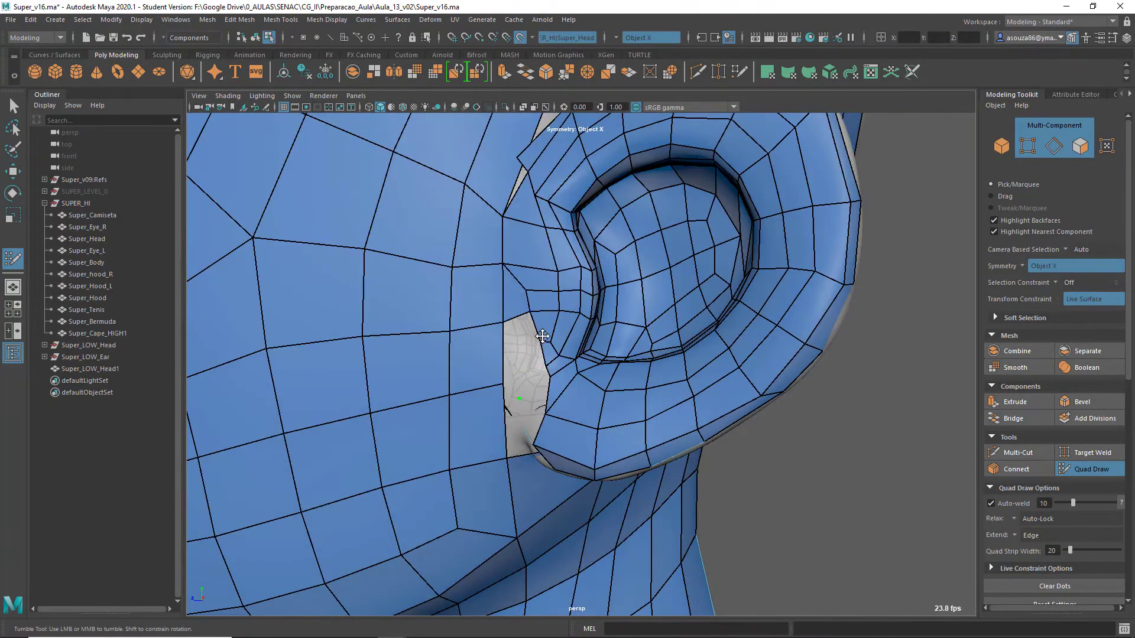
{"action": "right_click_drag", "start_coordinate": [585, 279], "coordinate": [636, 352], "text": "alt"}
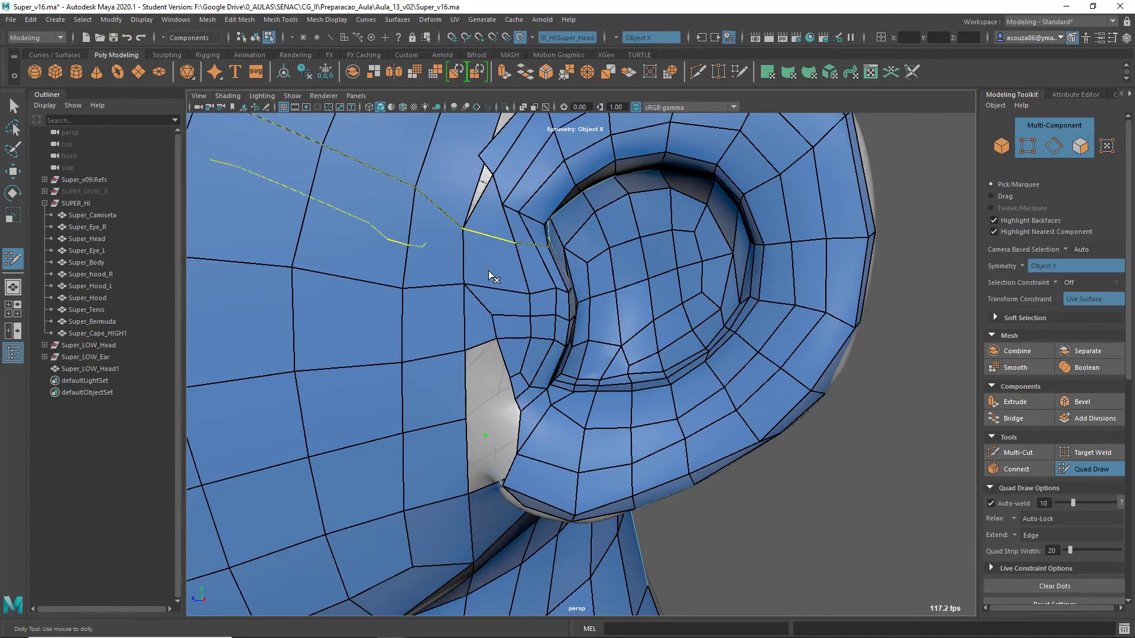
{"action": "left_click_drag", "start_coordinate": [496, 492], "coordinate": [597, 330], "text": "alt"}
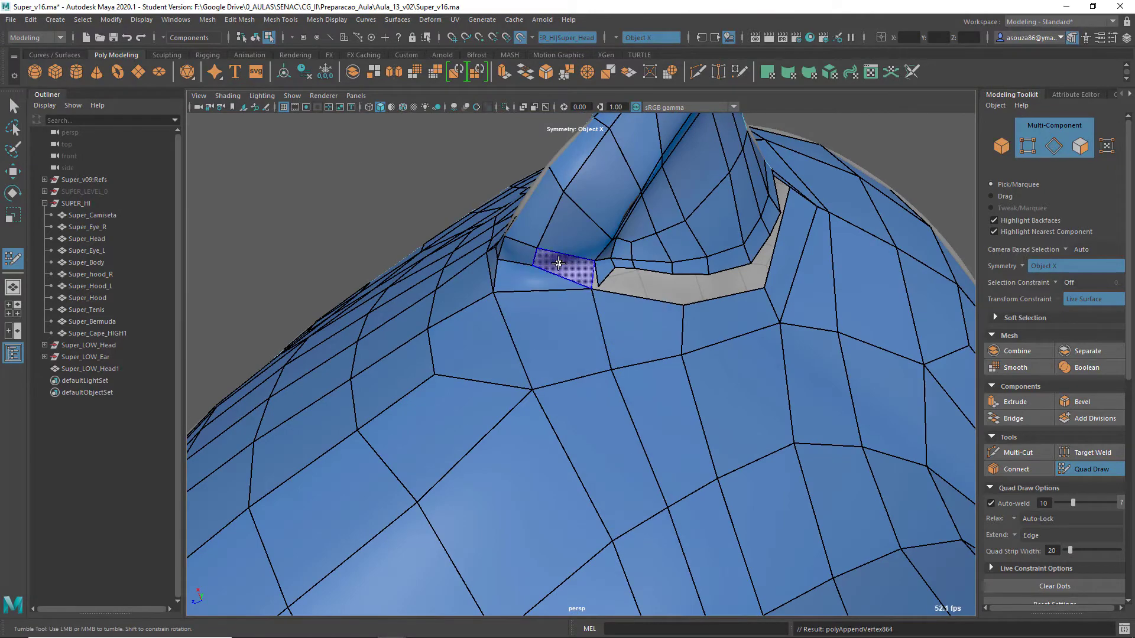
{"action": "left_click_drag", "start_coordinate": [558, 263], "coordinate": [603, 457], "text": "alt"}
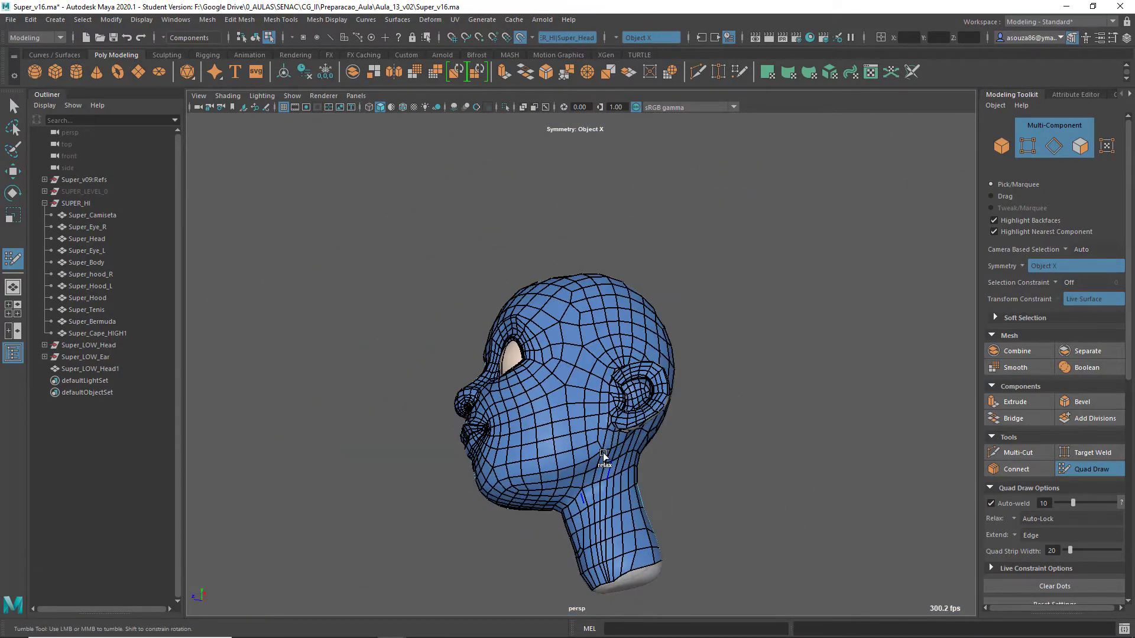
Step: Bridge the gap behind the ear with quads, working from beneath the lobe up toward the top
{"action": "scroll", "coordinate": [604, 456], "scroll_direction": "up", "scroll_amount": 10}
{"action": "scroll", "coordinate": [702, 427], "scroll_direction": "down", "scroll_amount": 4}
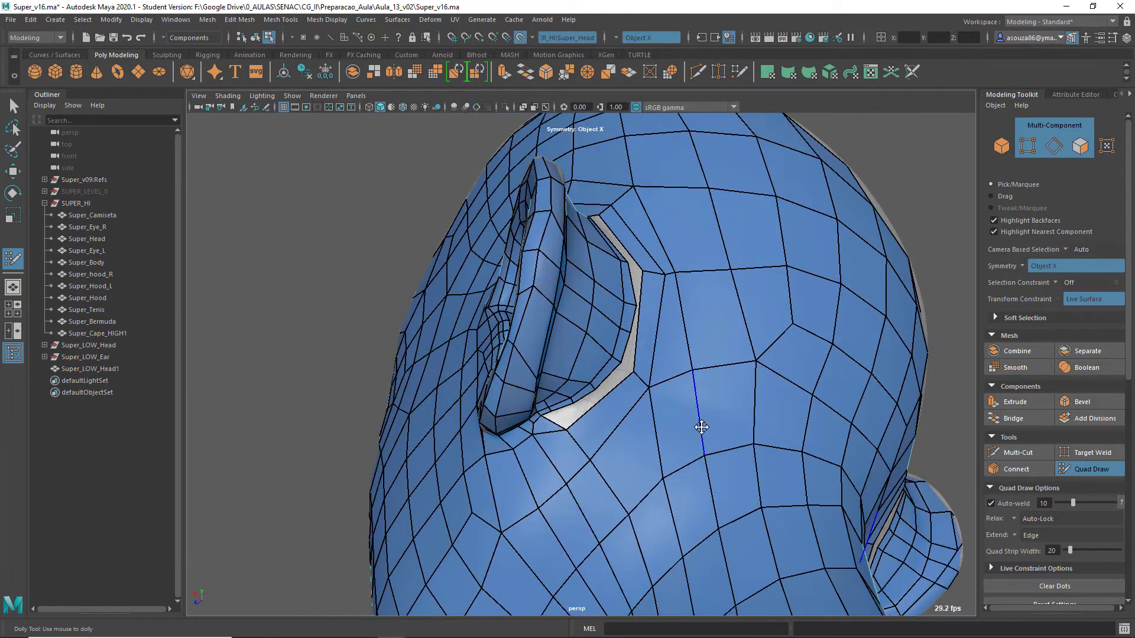
{"action": "scroll", "coordinate": [589, 451], "scroll_direction": "up", "scroll_amount": 3}
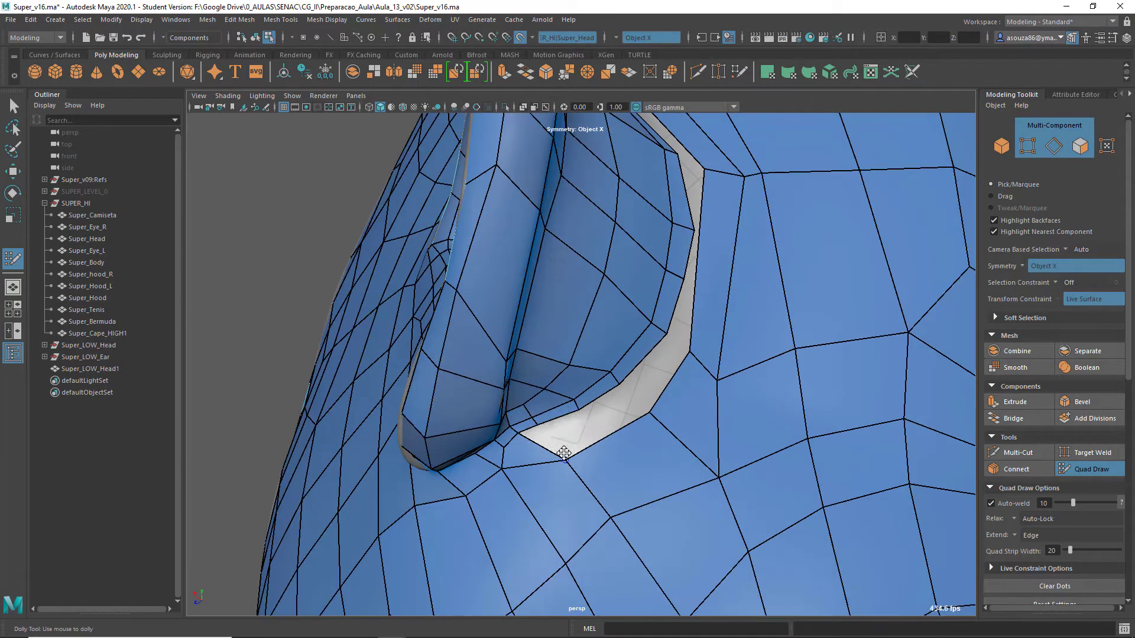
{"action": "left_click", "coordinate": [627, 391], "text": "shift"}
{"action": "left_click", "coordinate": [656, 372], "text": "shift"}
{"action": "scroll", "coordinate": [697, 360], "scroll_direction": "down", "scroll_amount": 4}
{"action": "left_click_drag", "start_coordinate": [828, 477], "coordinate": [671, 530], "text": "alt"}
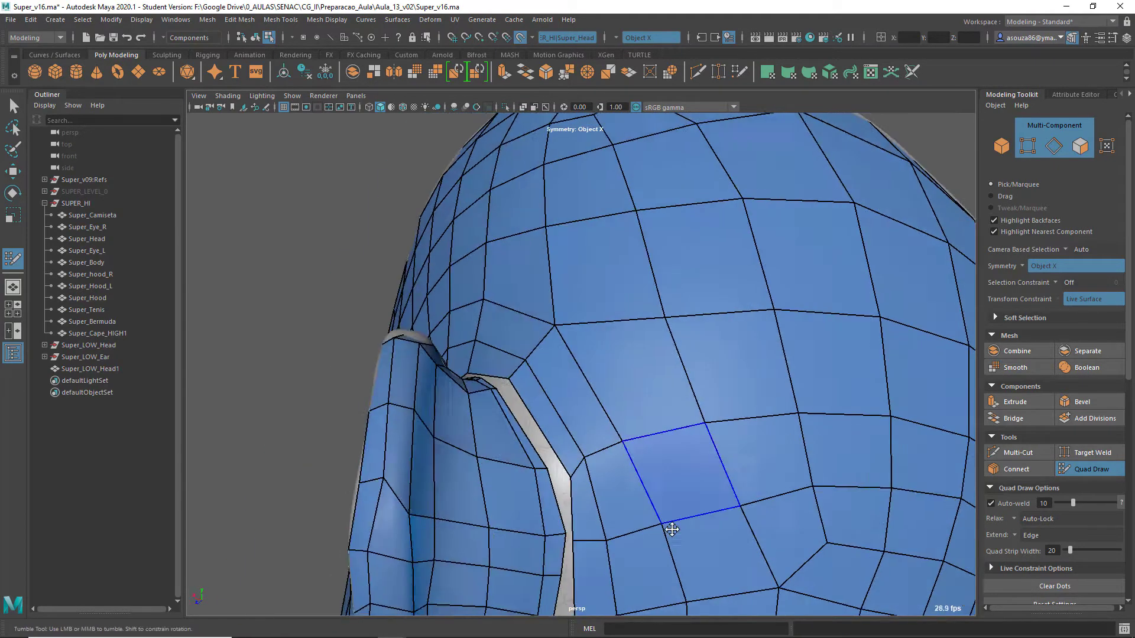
{"action": "middle_click_drag", "start_coordinate": [671, 530], "coordinate": [726, 450], "text": "alt"}
{"action": "left_click", "coordinate": [621, 391], "text": "shift"}
Step: Close the narrow gap between the upper back edge of the ear and the head with quads
{"action": "scroll", "coordinate": [726, 425], "scroll_direction": "down", "scroll_amount": 8}
{"action": "left_click_drag", "start_coordinate": [615, 397], "coordinate": [608, 354], "text": "alt"}
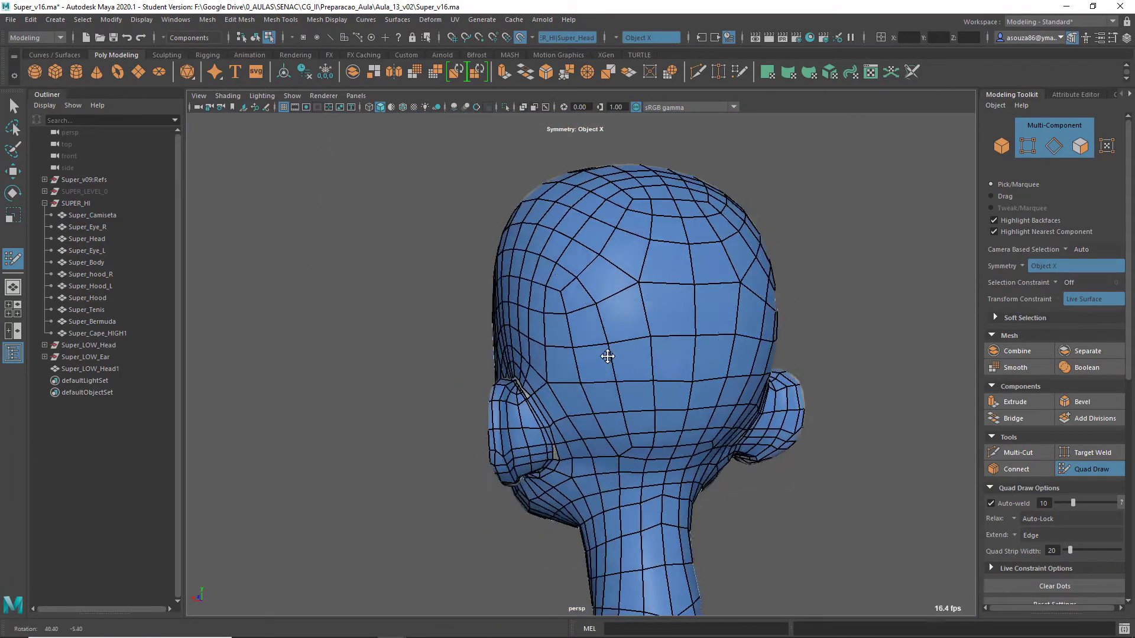
{"action": "scroll", "coordinate": [598, 445], "scroll_direction": "up", "scroll_amount": 5}
{"action": "scroll", "coordinate": [598, 445], "scroll_direction": "up", "scroll_amount": 5}
{"action": "left_click_drag", "start_coordinate": [631, 491], "coordinate": [432, 377], "text": "alt"}
{"action": "scroll", "coordinate": [638, 383], "scroll_direction": "down", "scroll_amount": 4}
{"action": "scroll", "coordinate": [581, 583], "scroll_direction": "up", "scroll_amount": 5}
{"action": "scroll", "coordinate": [432, 377], "scroll_direction": "up", "scroll_amount": 5}
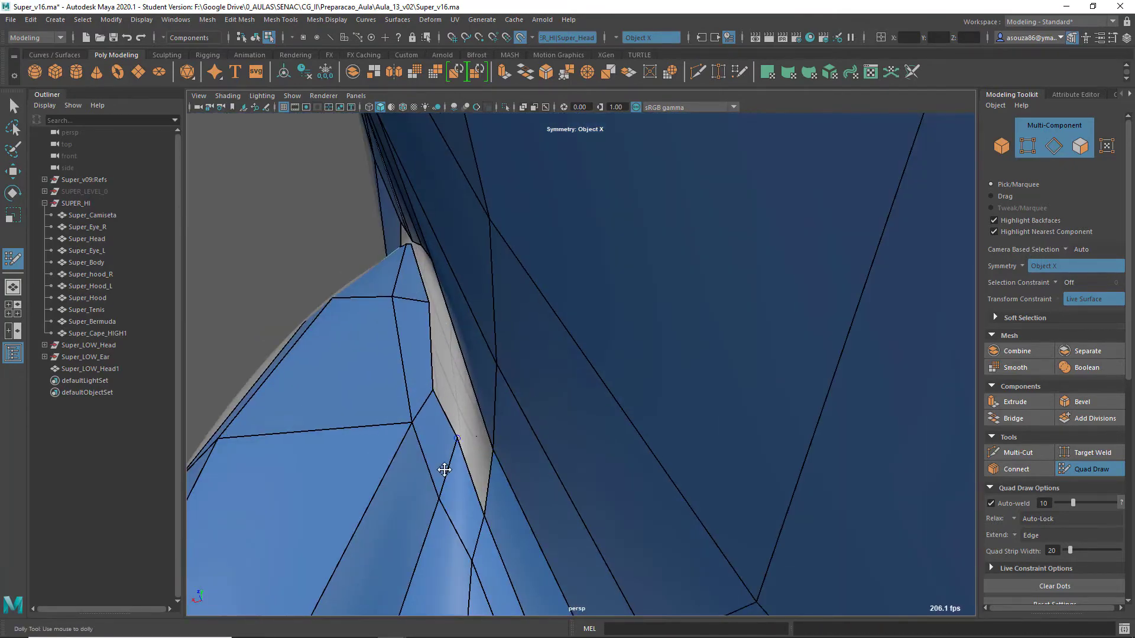
{"action": "scroll", "coordinate": [444, 470], "scroll_direction": "down", "scroll_amount": 4}
{"action": "left_click_drag", "start_coordinate": [445, 470], "coordinate": [519, 418], "text": "alt"}
{"action": "scroll", "coordinate": [518, 418], "scroll_direction": "up", "scroll_amount": 4}
{"action": "right_click_drag", "start_coordinate": [491, 394], "coordinate": [455, 379], "text": "alt"}
{"action": "left_click_drag", "start_coordinate": [456, 379], "coordinate": [545, 335], "text": "alt"}
{"action": "middle_click_drag", "start_coordinate": [555, 355], "coordinate": [531, 502], "text": "alt"}
{"action": "scroll", "coordinate": [532, 503], "scroll_direction": "down", "scroll_amount": 4}
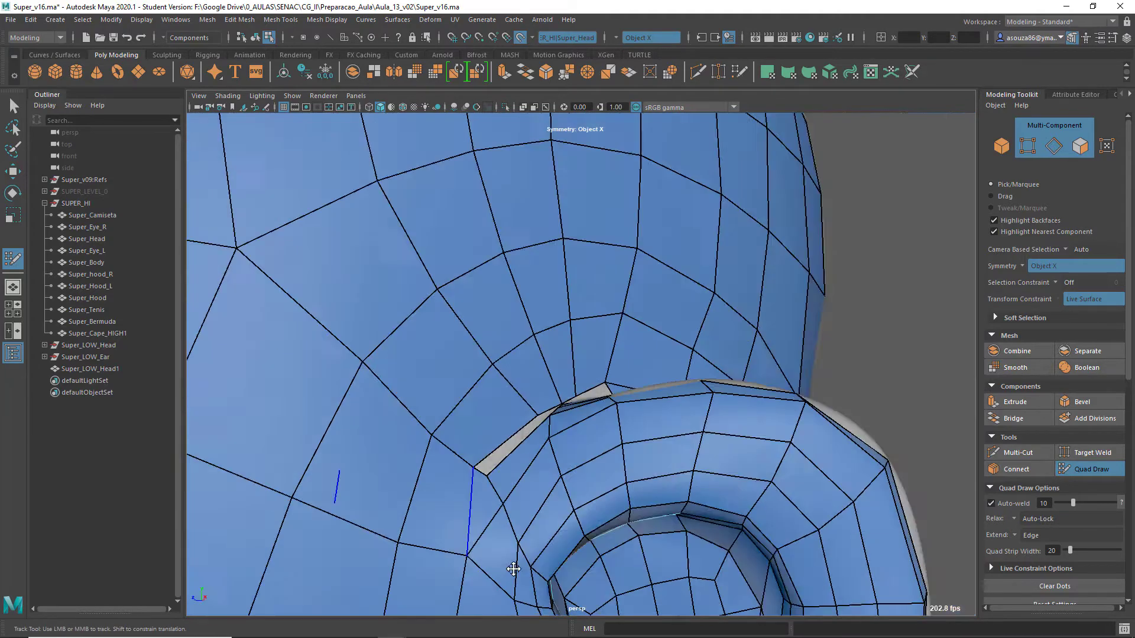
{"action": "scroll", "coordinate": [520, 559], "scroll_direction": "up", "scroll_amount": 5}
{"action": "scroll", "coordinate": [568, 549], "scroll_direction": "down", "scroll_amount": 5}
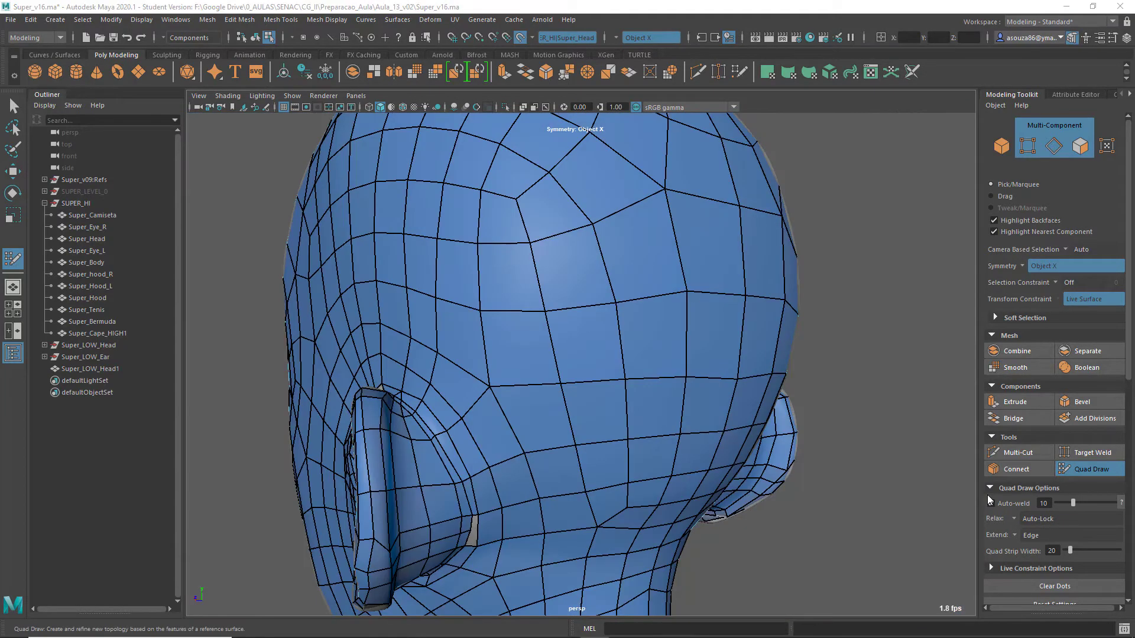
Step: Rebuild the row of quads running from behind the ear across the back of the head
{"action": "left_click_drag", "start_coordinate": [568, 549], "coordinate": [448, 398], "text": "alt"}
{"action": "scroll", "coordinate": [401, 393], "scroll_direction": "up", "scroll_amount": 2}
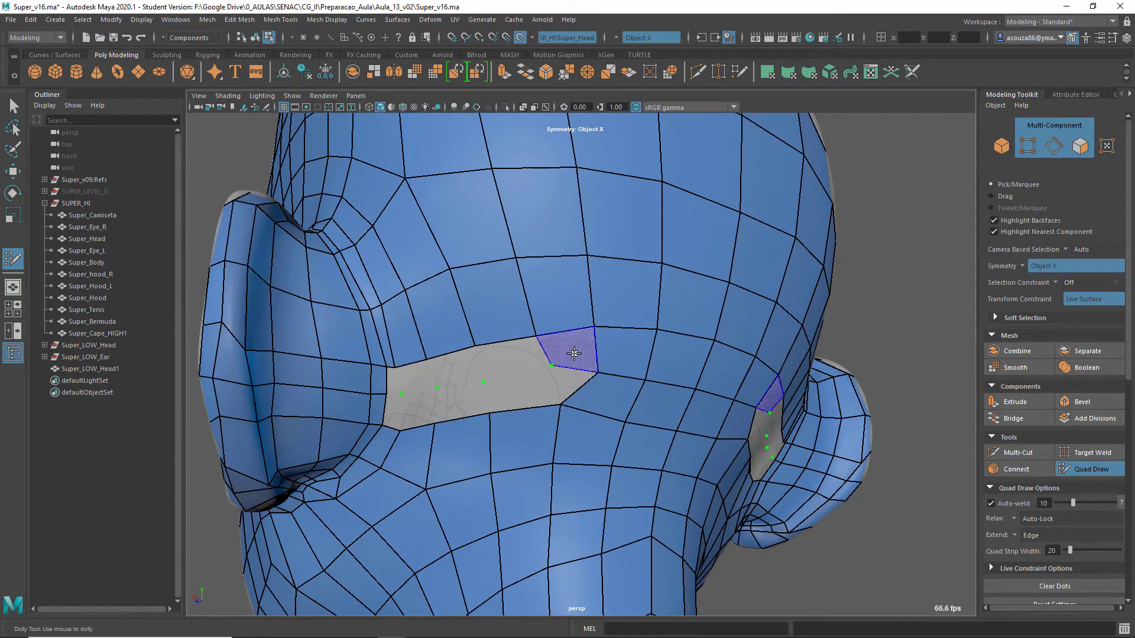
{"action": "left_click", "coordinate": [574, 353], "text": "shift"}
{"action": "left_click", "coordinate": [511, 359], "text": "shift"}
{"action": "scroll", "coordinate": [408, 401], "scroll_direction": "up", "scroll_amount": 3}
{"action": "left_click", "coordinate": [377, 372], "text": "shift"}
{"action": "left_click", "coordinate": [380, 412], "text": "shift"}
{"action": "left_click", "coordinate": [415, 414], "text": "shift"}
{"action": "left_click", "coordinate": [480, 404], "text": "shift"}
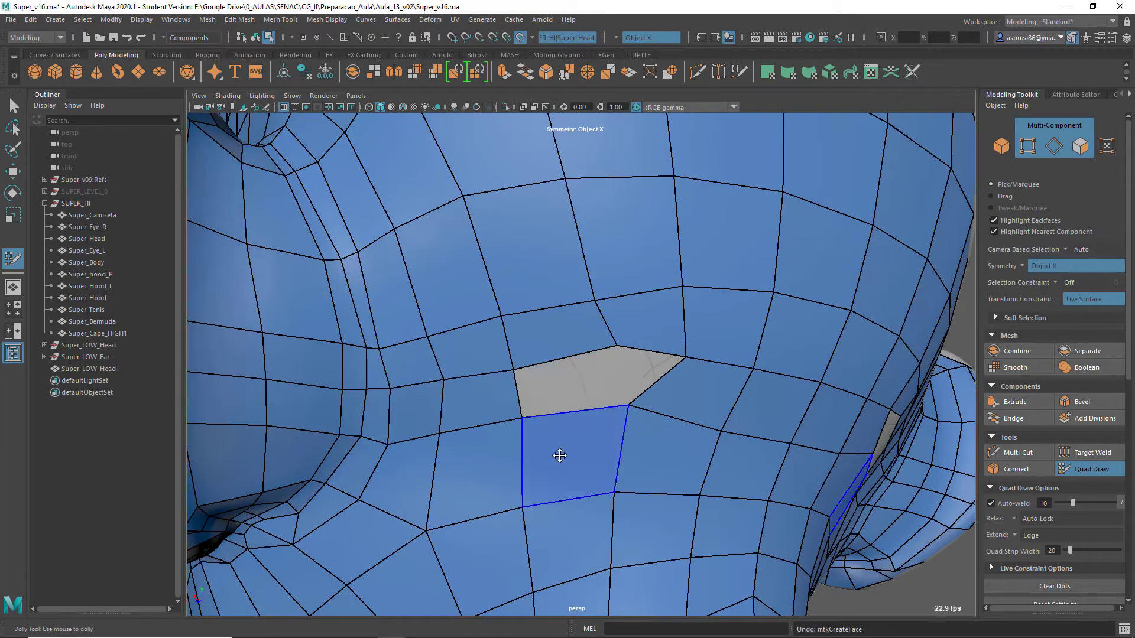
{"action": "left_click", "coordinate": [569, 391], "text": "shift"}
{"action": "scroll", "coordinate": [566, 413], "scroll_direction": "down", "scroll_amount": 5}
{"action": "left_click_drag", "start_coordinate": [592, 373], "coordinate": [525, 434], "text": "alt"}
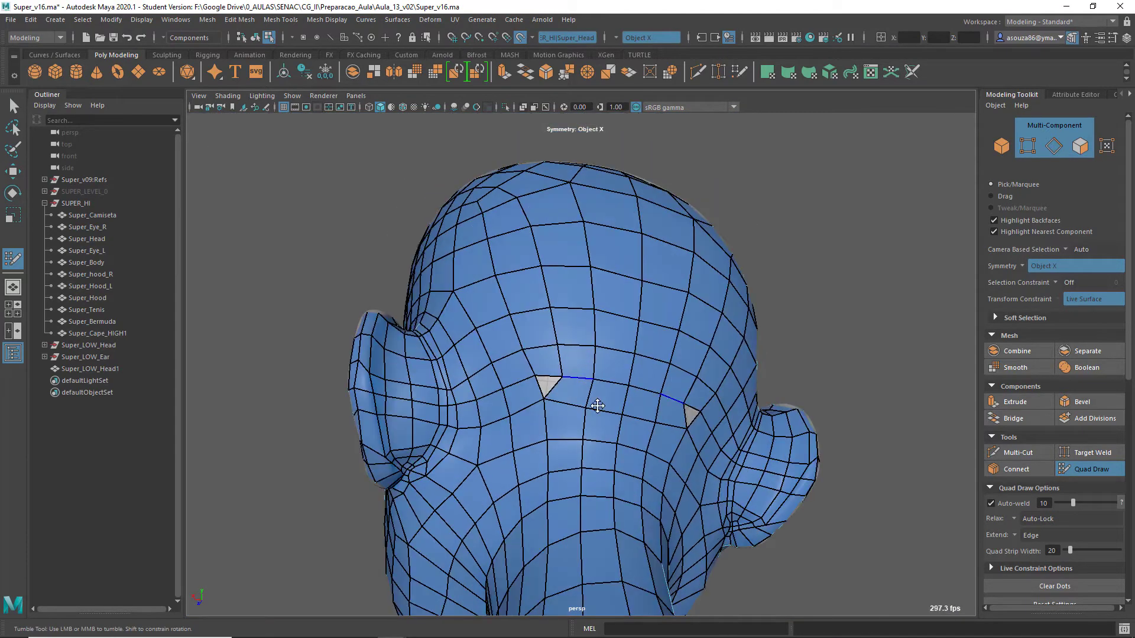
Step: Isolate the combined low-poly head and inspect the ear's connection to the head
{"action": "left_click_drag", "start_coordinate": [585, 357], "coordinate": [655, 448], "text": "alt"}
{"action": "key", "text": "q"}
{"action": "left_click", "coordinate": [548, 419]}
{"action": "key", "text": "ctrl+1"}
{"action": "mouse_move", "coordinate": [549, 419]}
{"action": "left_mouse_down", "text": "alt"}
{"action": "mouse_move", "coordinate": [466, 421]}
{"action": "mouse_move", "coordinate": [663, 461]}
{"action": "left_mouse_up", "text": "alt"}
{"action": "scroll", "coordinate": [664, 461], "scroll_direction": "up", "scroll_amount": 5}
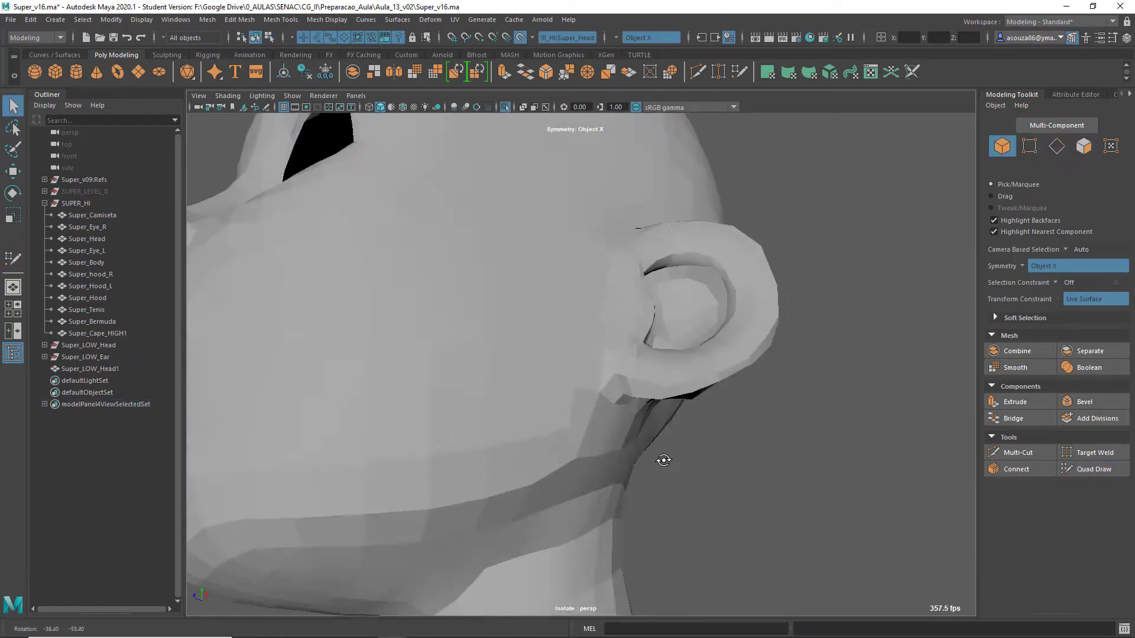
{"action": "key", "text": "ctrl+1"}
{"action": "key", "text": "y"}
{"action": "key", "text": "q"}
Step: Resume Quad Draw on the combined head and fill the front gap above the ear with quads
{"action": "left_click", "coordinate": [676, 426]}
{"action": "key", "text": "y"}
{"action": "mouse_move", "coordinate": [485, 446]}
{"action": "left_mouse_down", "text": "alt"}
{"action": "mouse_move", "coordinate": [553, 377]}
{"action": "mouse_move", "coordinate": [448, 284]}
{"action": "left_mouse_up", "text": "alt"}
{"action": "scroll", "coordinate": [449, 283], "scroll_direction": "up", "scroll_amount": 5}
{"action": "middle_click_drag", "start_coordinate": [420, 291], "coordinate": [455, 362], "text": "alt"}
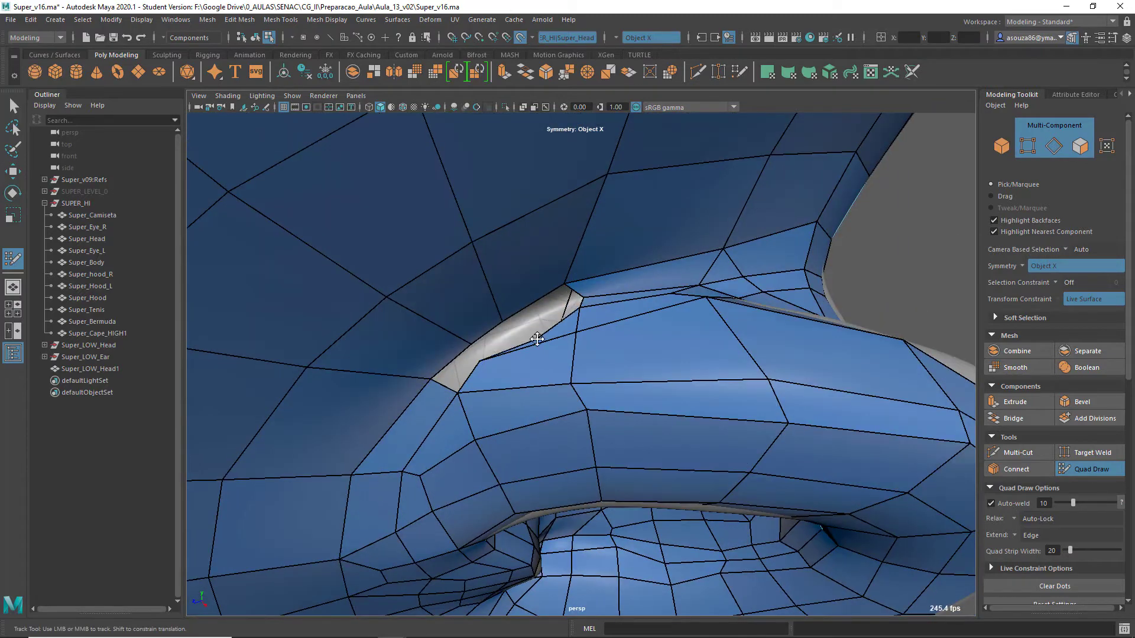
{"action": "left_click", "coordinate": [495, 335], "text": "shift"}
{"action": "left_click_drag", "start_coordinate": [495, 335], "coordinate": [481, 512], "text": "alt"}
{"action": "left_click", "coordinate": [393, 459], "text": "shift"}
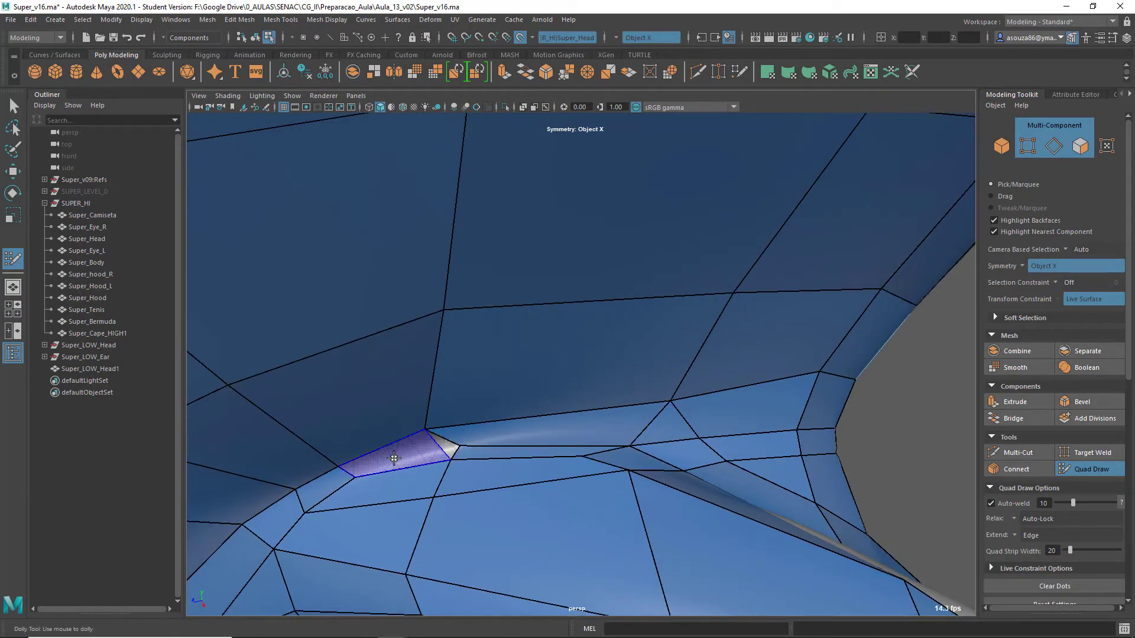
Step: Delete the distorted quads in the crease above the ear and refill the opening with new quads
{"action": "middle_click_drag", "start_coordinate": [591, 526], "coordinate": [540, 552], "text": "alt"}
{"action": "left_click", "coordinate": [551, 509], "text": "ctrl+shift"}
{"action": "left_click", "coordinate": [450, 509], "text": "ctrl+shift"}
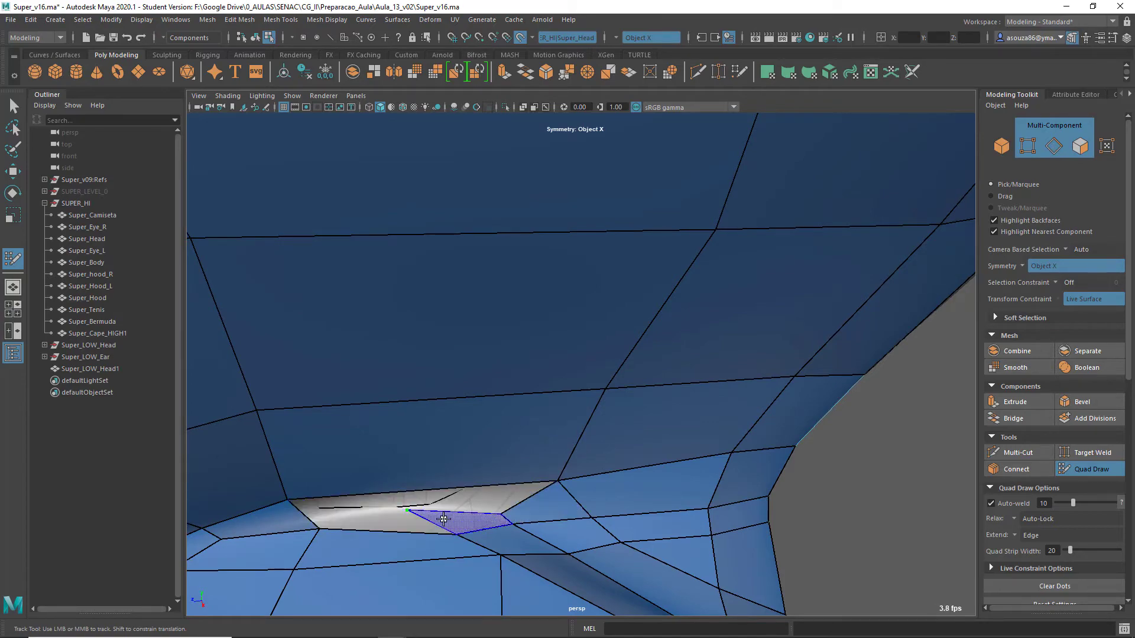
{"action": "left_click", "coordinate": [444, 519], "text": "shift"}
{"action": "left_click", "coordinate": [397, 521], "text": "shift"}
{"action": "left_click", "coordinate": [448, 501], "text": "shift"}
Step: Leave Quad Draw and select Super_LOW_Head1 in object mode
{"action": "scroll", "coordinate": [448, 501], "scroll_direction": "down", "scroll_amount": 10}
{"action": "left_click", "coordinate": [1100, 468]}
{"action": "right_click_drag", "start_coordinate": [509, 349], "coordinate": [532, 326]}
{"action": "left_click", "coordinate": [441, 349]}
{"action": "middle_click_drag", "start_coordinate": [441, 350], "coordinate": [534, 399], "text": "alt"}
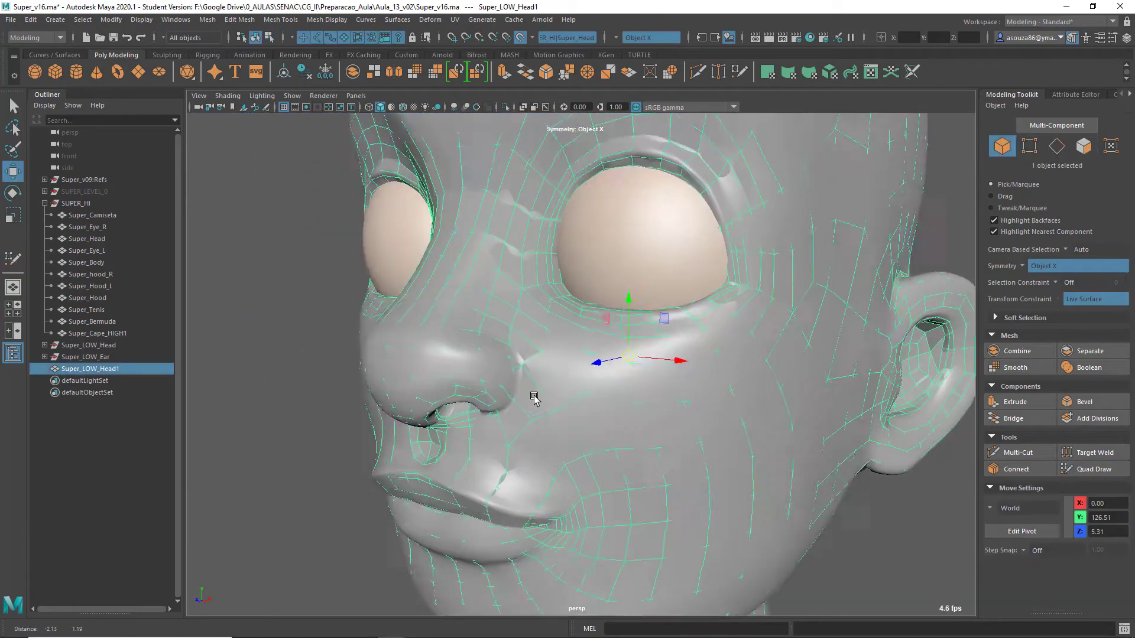
Step: Resume Quad Draw on the combined head, delete the distorted quads beside the nostril base and refill the opening with new quads
{"action": "scroll", "coordinate": [534, 399], "scroll_direction": "up", "scroll_amount": 5}
{"action": "left_click", "coordinate": [1075, 469]}
{"action": "left_click_drag", "start_coordinate": [614, 467], "coordinate": [595, 339], "text": "alt"}
{"action": "middle_click_drag", "start_coordinate": [595, 340], "coordinate": [667, 384], "text": "alt"}
{"action": "scroll", "coordinate": [668, 384], "scroll_direction": "up", "scroll_amount": 5}
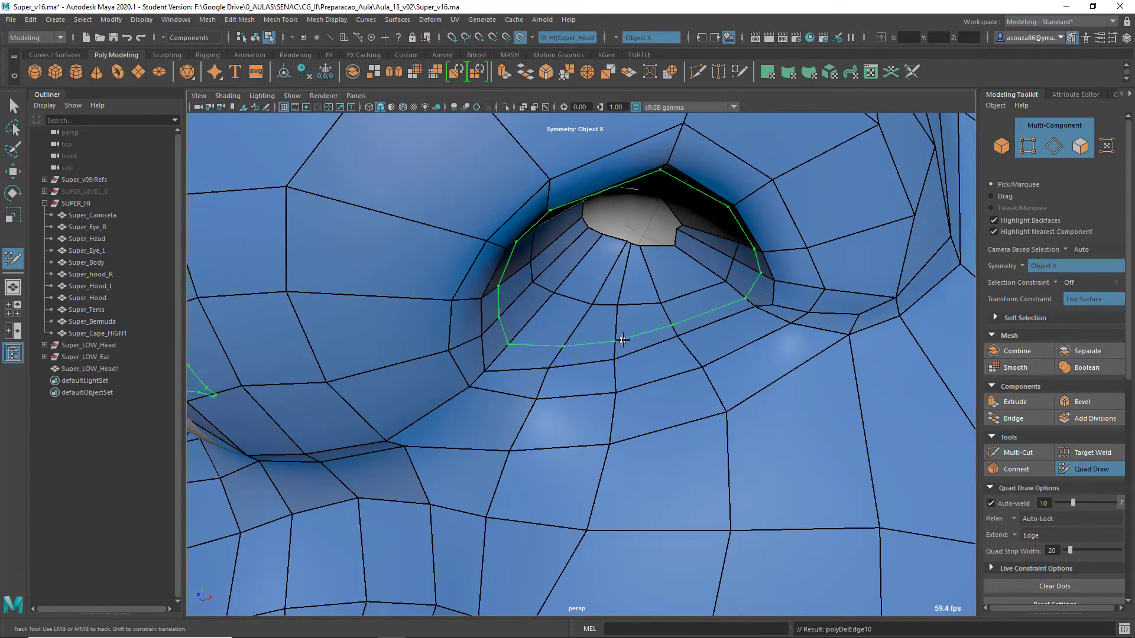
{"action": "middle_click_drag", "start_coordinate": [499, 348], "coordinate": [676, 283], "text": "alt"}
{"action": "scroll", "coordinate": [680, 331], "scroll_direction": "down", "scroll_amount": 4}
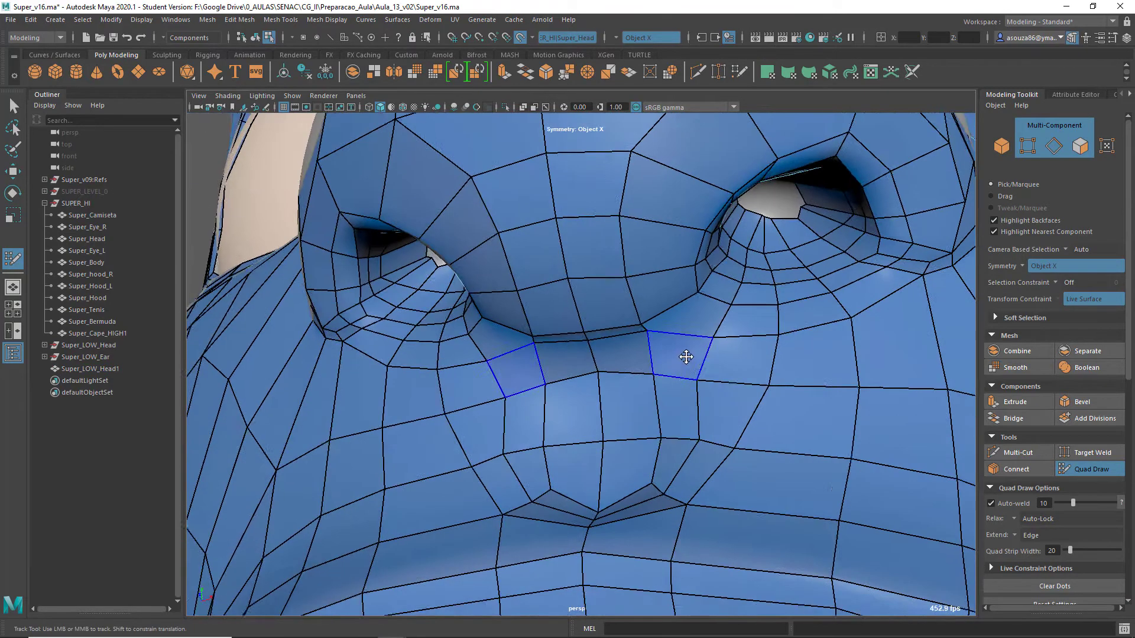
{"action": "middle_click_drag", "start_coordinate": [684, 355], "coordinate": [670, 366], "text": "alt"}
{"action": "scroll", "coordinate": [594, 367], "scroll_direction": "up", "scroll_amount": 5}
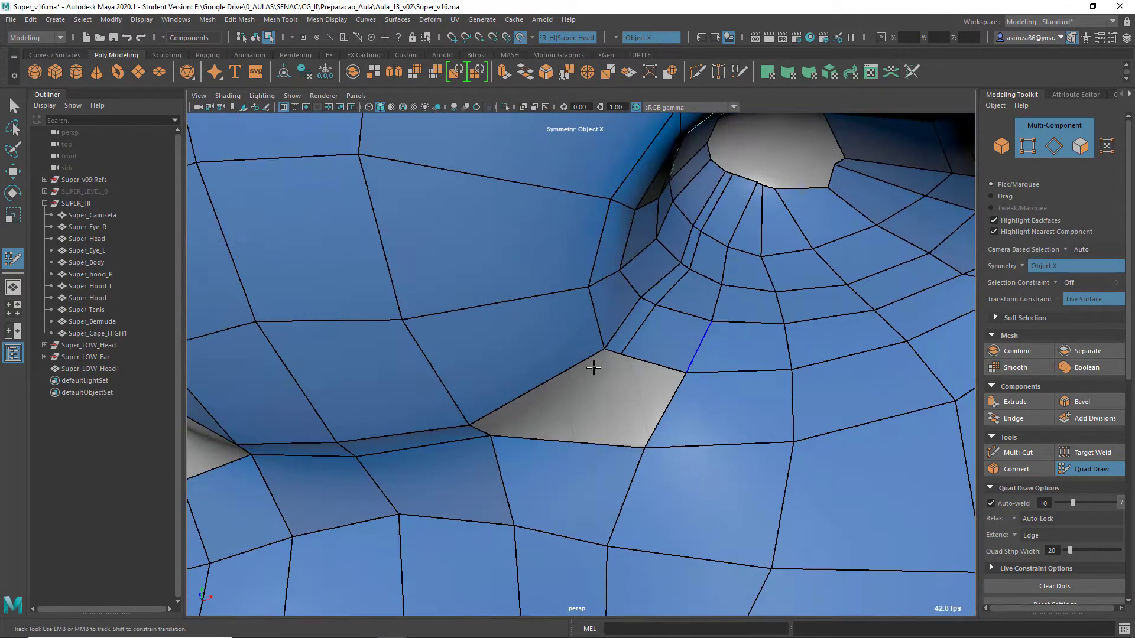
{"action": "left_click", "coordinate": [638, 394], "text": "shift"}
{"action": "left_click_drag", "start_coordinate": [679, 360], "coordinate": [709, 260], "text": "shift"}
Step: Examine the complete low-poly head's topology from the side, below and front, including the neck and ear
{"action": "scroll", "coordinate": [648, 308], "scroll_direction": "down", "scroll_amount": 10}
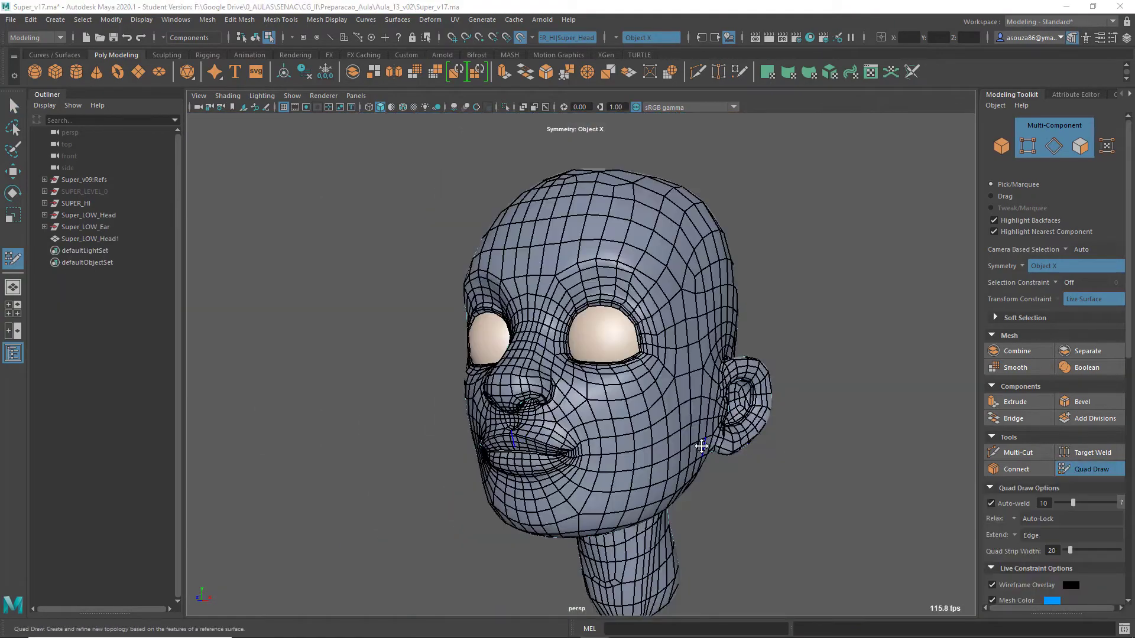
{"action": "left_click_drag", "start_coordinate": [702, 447], "coordinate": [527, 427], "text": "alt"}
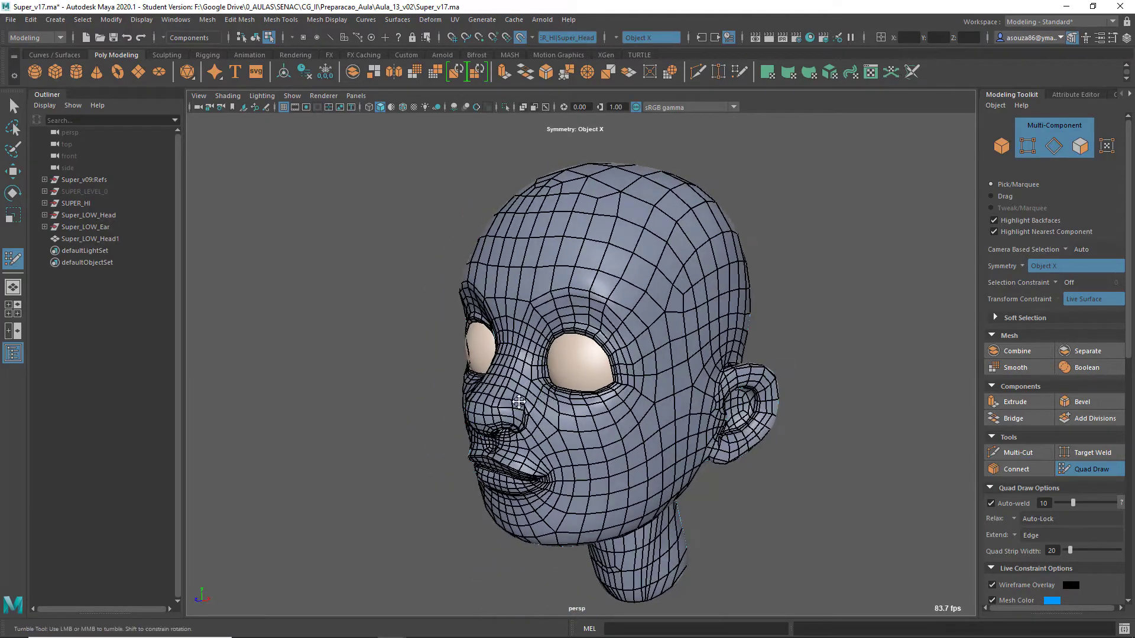
{"action": "middle_click_drag", "start_coordinate": [526, 426], "coordinate": [509, 346], "text": "alt"}
{"action": "right_click_drag", "start_coordinate": [509, 346], "coordinate": [536, 347], "text": "alt"}
{"action": "left_click_drag", "start_coordinate": [535, 348], "coordinate": [606, 288], "text": "alt"}
{"action": "left_click_drag", "start_coordinate": [605, 421], "coordinate": [574, 393], "text": "alt"}
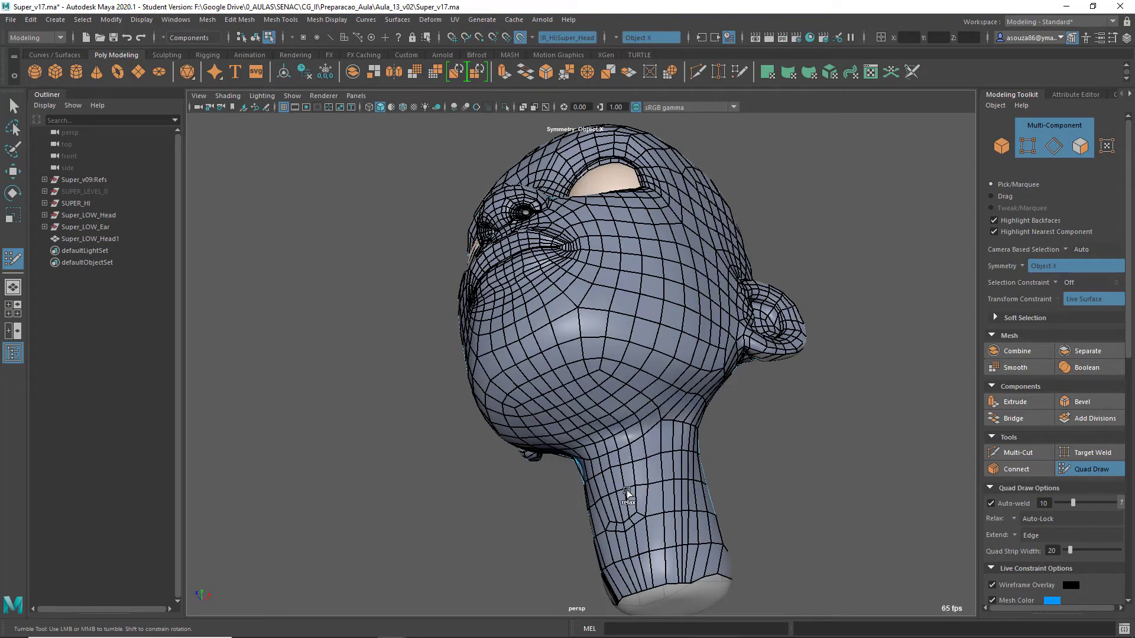
{"action": "mouse_move", "coordinate": [695, 498]}
{"action": "left_mouse_down", "text": "alt"}
{"action": "mouse_move", "coordinate": [635, 525]}
{"action": "mouse_move", "coordinate": [727, 530]}
{"action": "mouse_move", "coordinate": [697, 497]}
{"action": "left_mouse_up", "text": "alt"}
{"action": "left_click_drag", "start_coordinate": [536, 355], "coordinate": [557, 362], "text": "alt"}
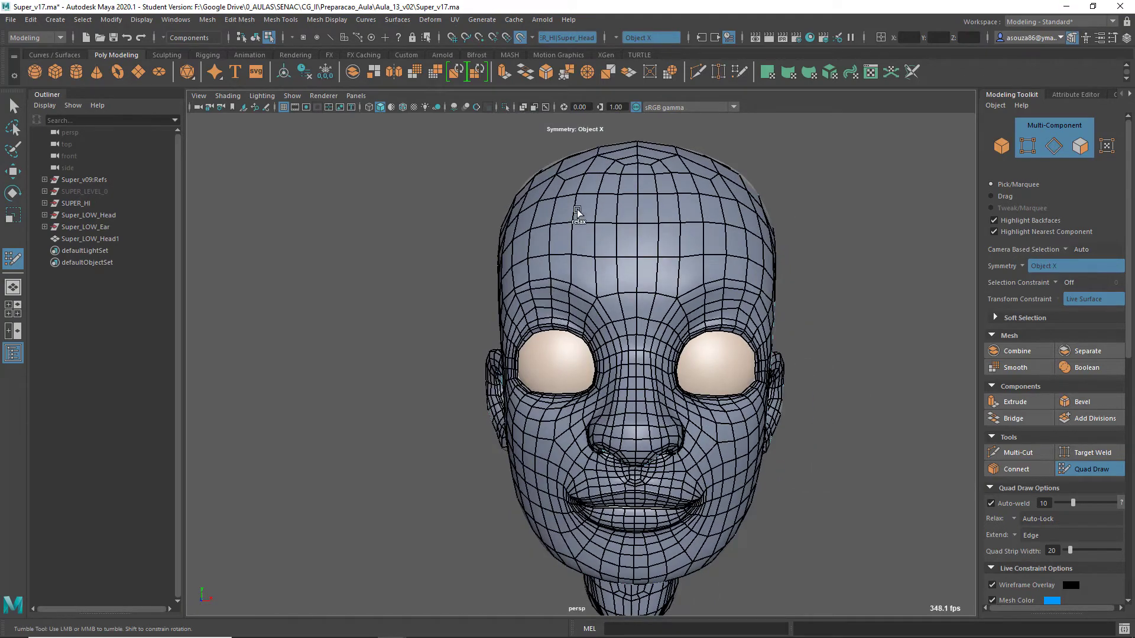
{"action": "left_click_drag", "start_coordinate": [715, 275], "coordinate": [665, 298], "text": "alt"}
{"action": "right_click_drag", "start_coordinate": [665, 308], "coordinate": [695, 342], "text": "alt"}
{"action": "left_click_drag", "start_coordinate": [694, 355], "coordinate": [665, 378], "text": "alt"}
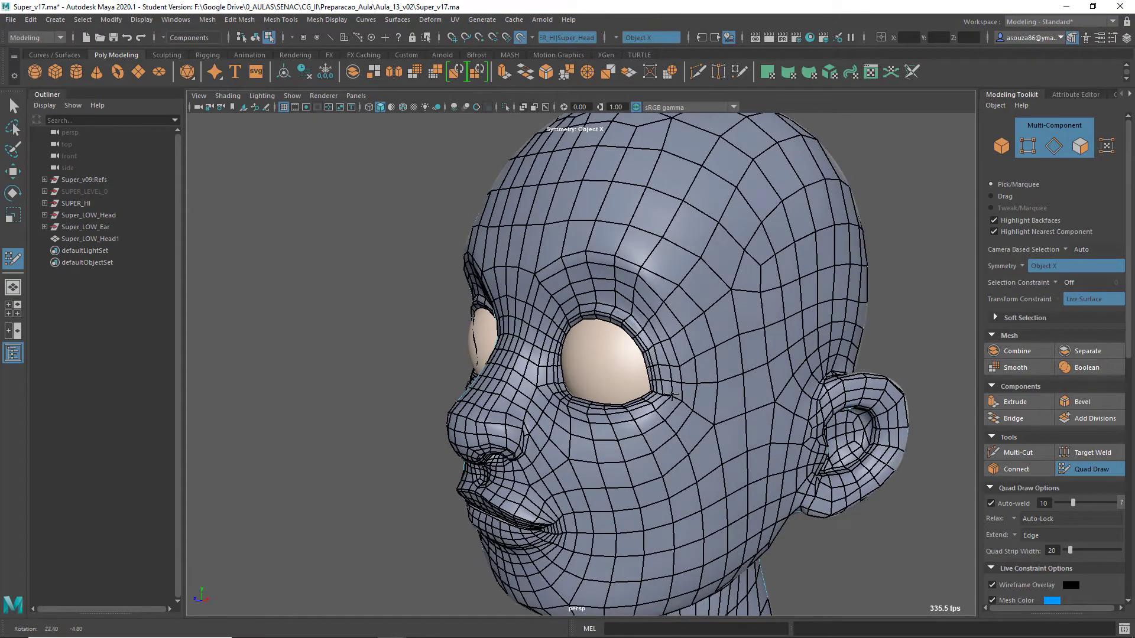
{"action": "middle_click_drag", "start_coordinate": [683, 393], "coordinate": [619, 238], "text": "alt"}
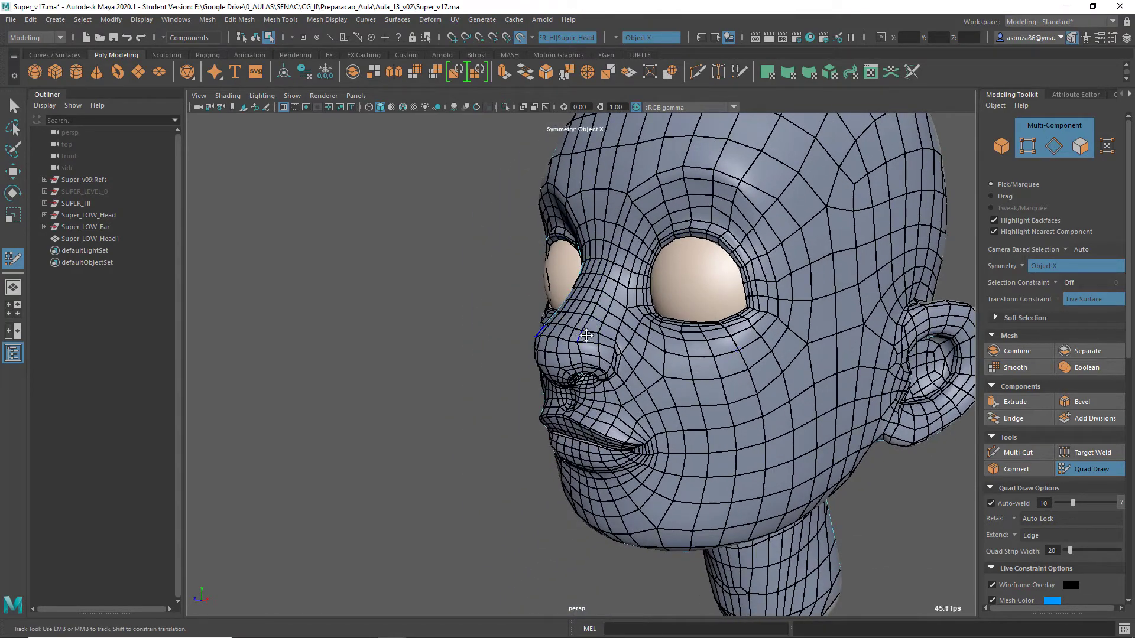
Step: Examine the edge loops around the nose, nostrils and lips, including the loop running from the nose to the chin
{"action": "right_click_drag", "start_coordinate": [600, 355], "coordinate": [724, 446], "text": "alt"}
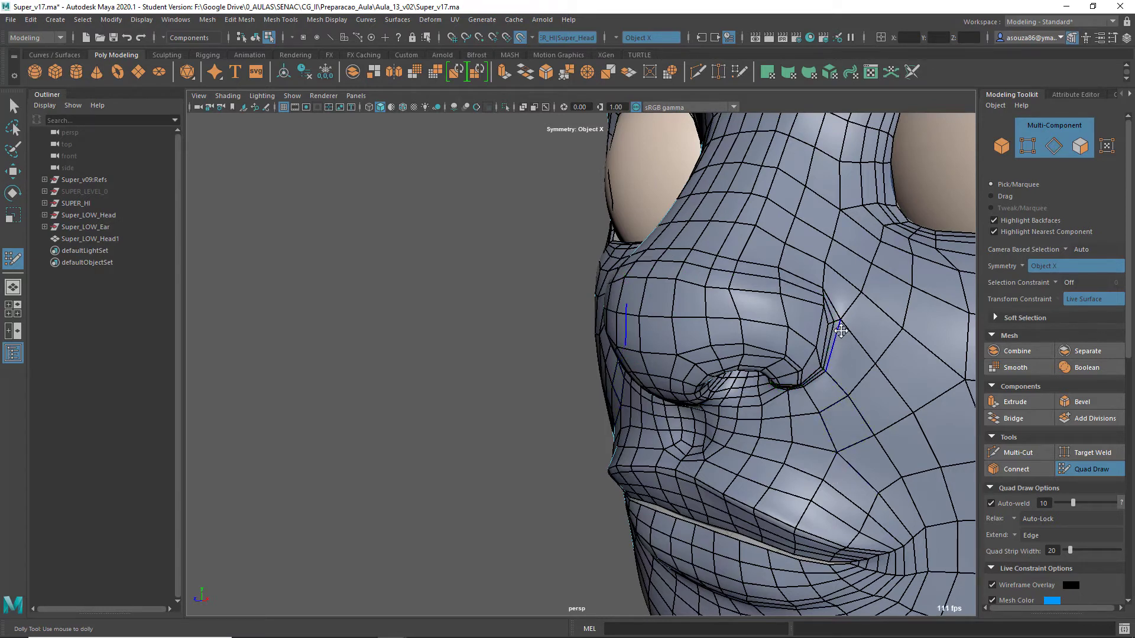
{"action": "mouse_move", "coordinate": [828, 336]}
{"action": "left_mouse_down", "text": "shift"}
{"action": "mouse_move", "coordinate": [739, 284]}
{"action": "mouse_move", "coordinate": [651, 271]}
{"action": "left_mouse_up", "text": "shift"}
{"action": "mouse_move", "coordinate": [718, 251]}
{"action": "left_mouse_down", "text": "shift"}
{"action": "mouse_move", "coordinate": [727, 262]}
{"action": "mouse_move", "coordinate": [669, 287]}
{"action": "left_mouse_up", "text": "shift"}
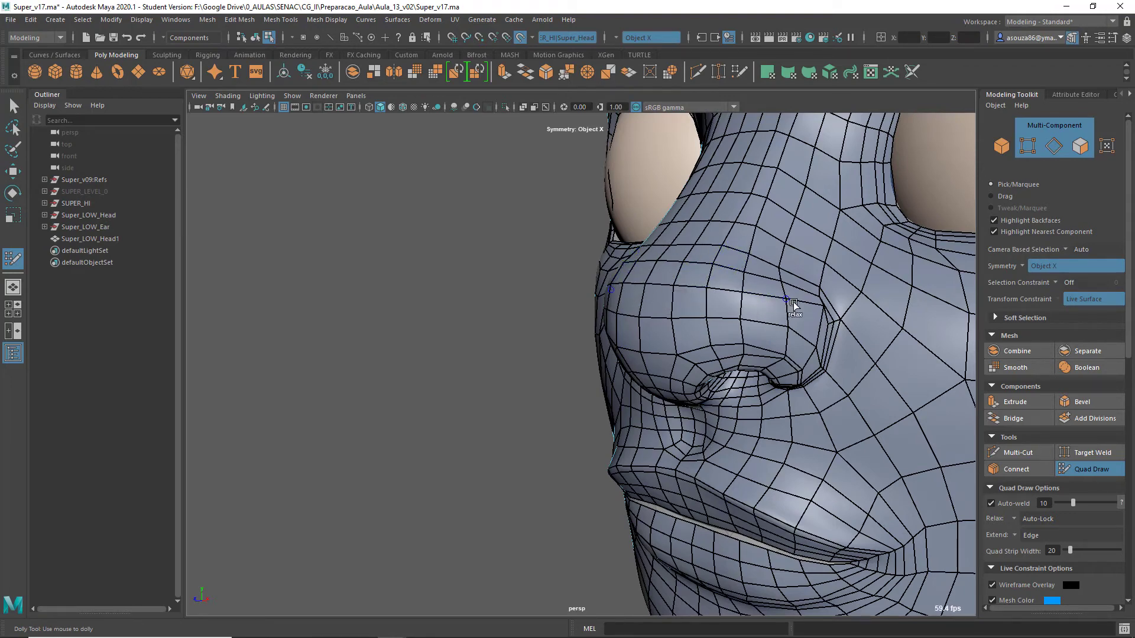
{"action": "left_click_drag", "start_coordinate": [816, 357], "coordinate": [728, 313], "text": "alt"}
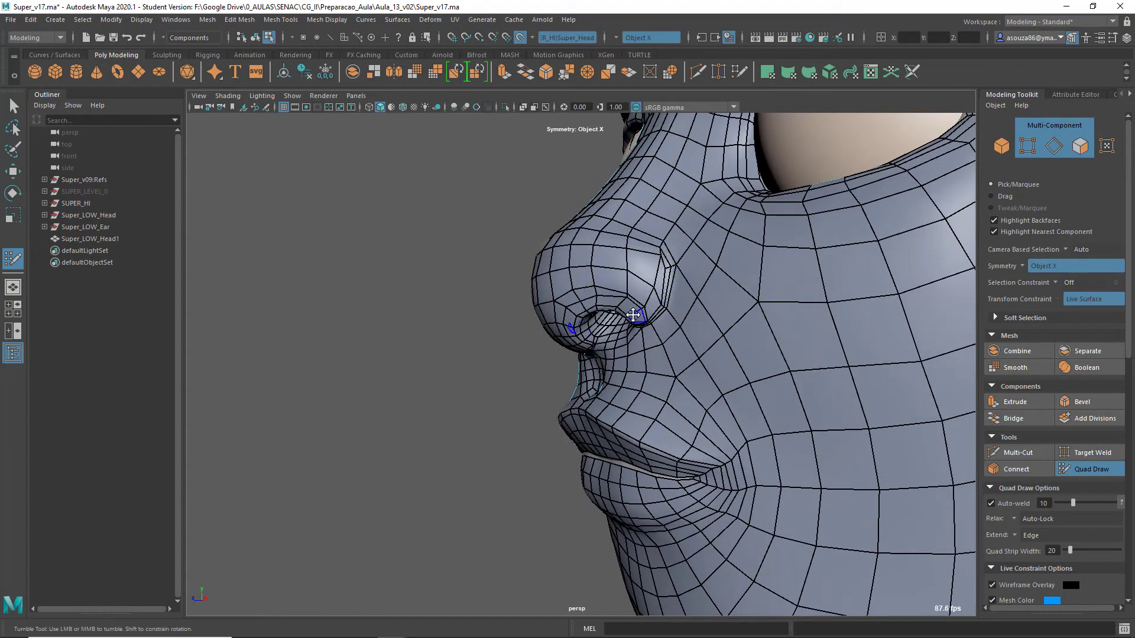
{"action": "left_click_drag", "start_coordinate": [652, 320], "coordinate": [707, 327], "text": "alt"}
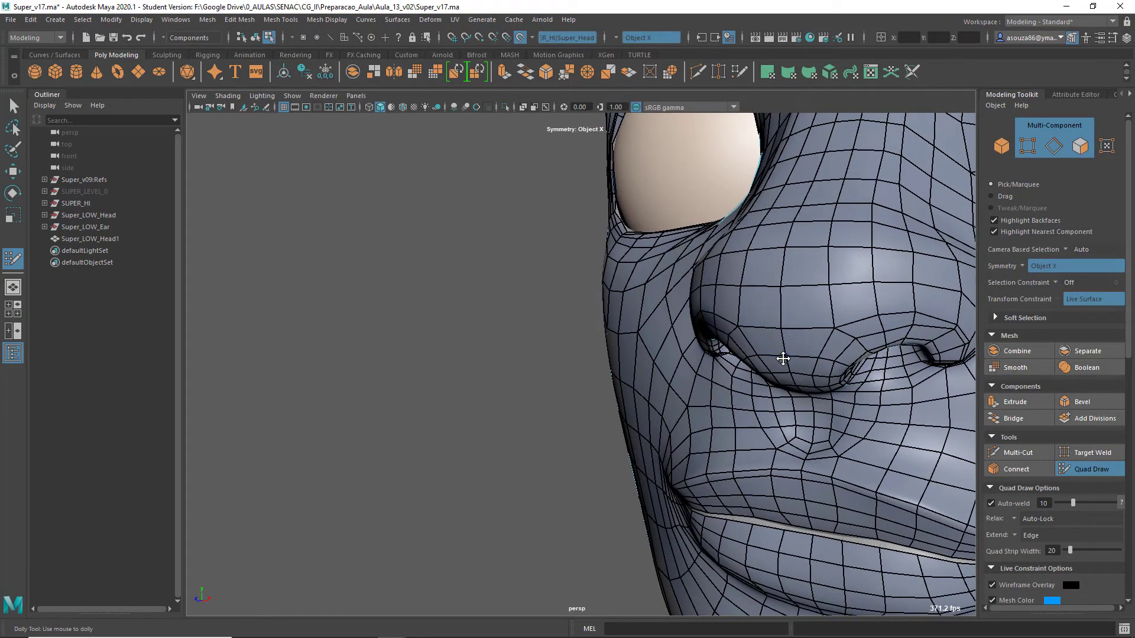
{"action": "middle_click_drag", "start_coordinate": [782, 363], "coordinate": [703, 381], "text": "alt"}
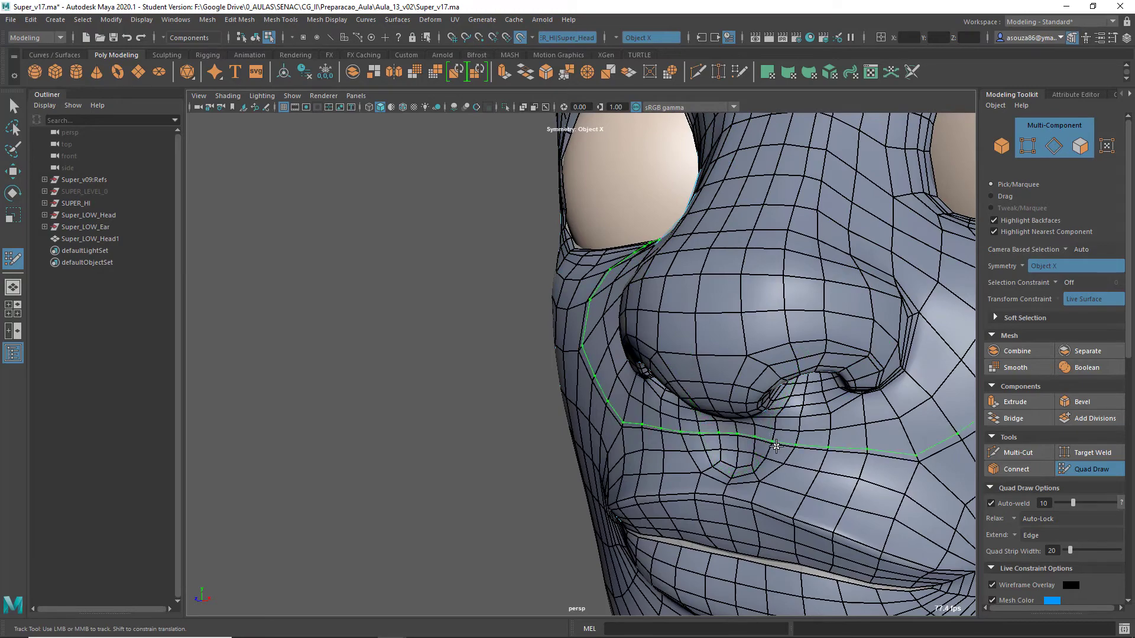
{"action": "right_click_drag", "start_coordinate": [835, 518], "coordinate": [722, 418], "text": "alt"}
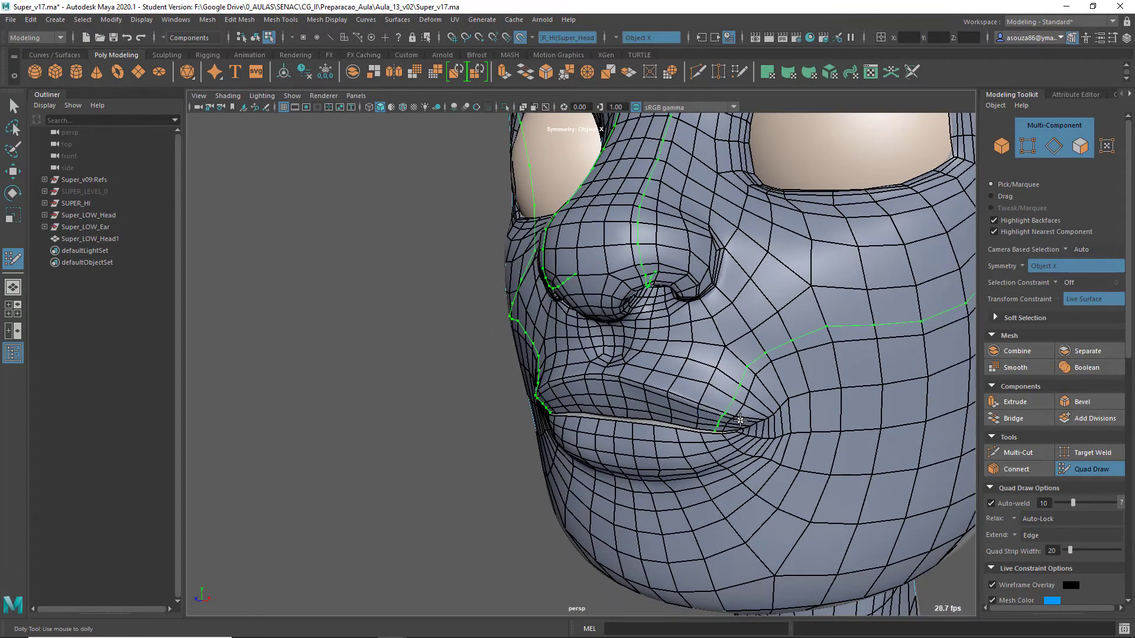
{"action": "right_click_drag", "start_coordinate": [737, 489], "coordinate": [625, 384], "text": "alt"}
{"action": "middle_click_drag", "start_coordinate": [636, 393], "coordinate": [640, 451], "text": "alt"}
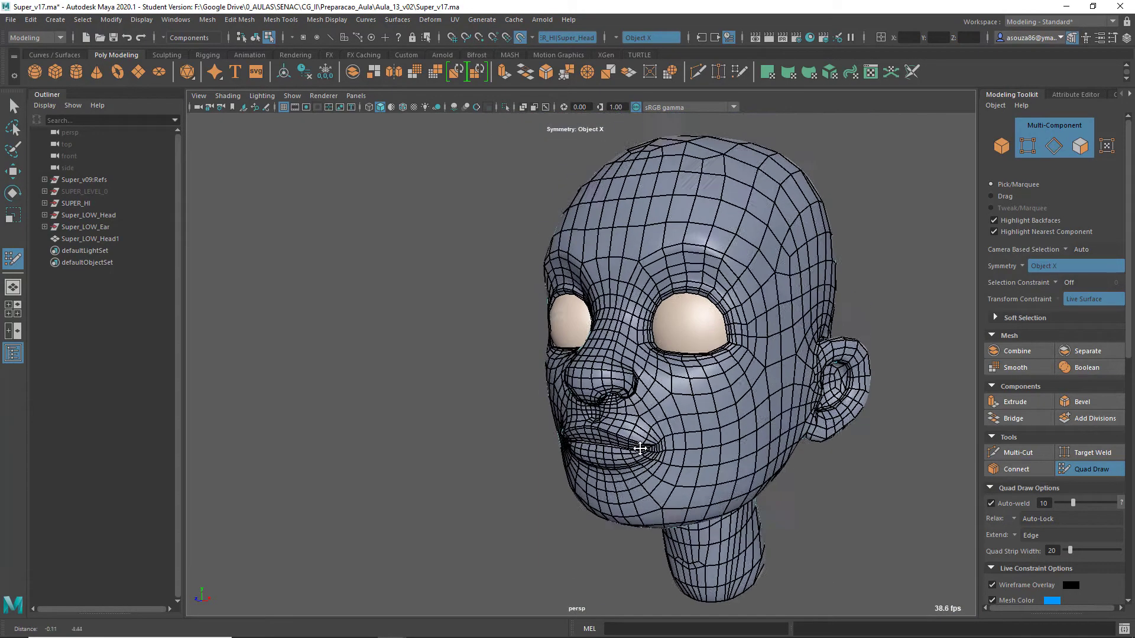
{"action": "right_click_drag", "start_coordinate": [641, 451], "coordinate": [654, 509], "text": "alt"}
{"action": "middle_click_drag", "start_coordinate": [654, 509], "coordinate": [653, 452], "text": "alt"}
{"action": "mouse_move", "coordinate": [653, 451]}
{"action": "right_mouse_down", "text": "alt"}
{"action": "mouse_move", "coordinate": [682, 530]}
{"action": "mouse_move", "coordinate": [677, 521]}
{"action": "right_mouse_up", "text": "alt"}
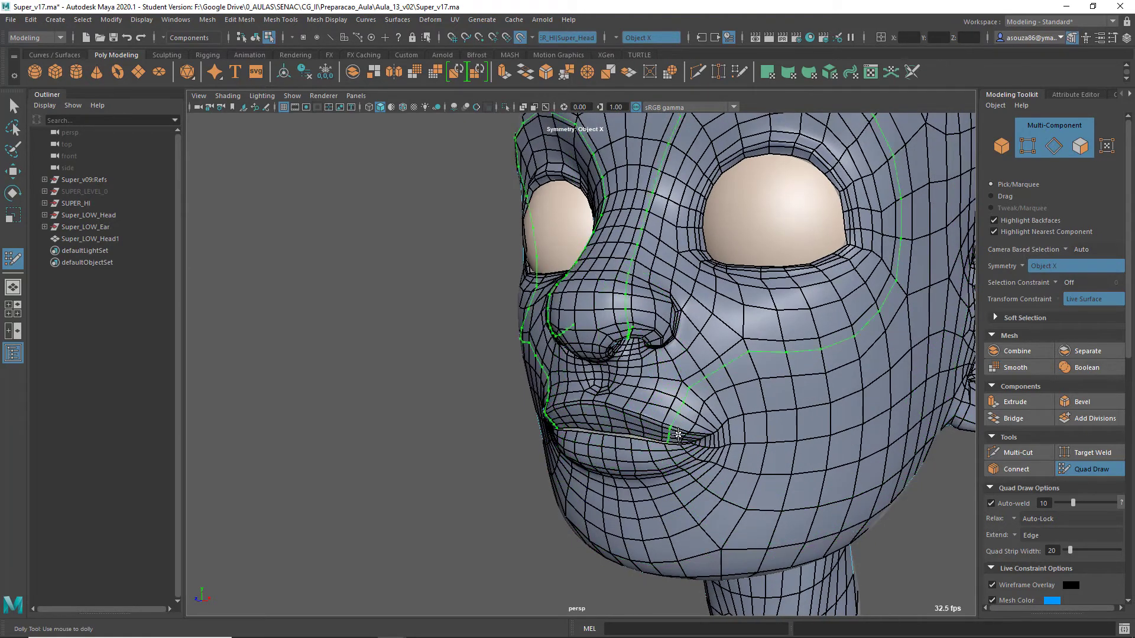
{"action": "scroll", "coordinate": [701, 417], "scroll_direction": "up", "scroll_amount": 5}
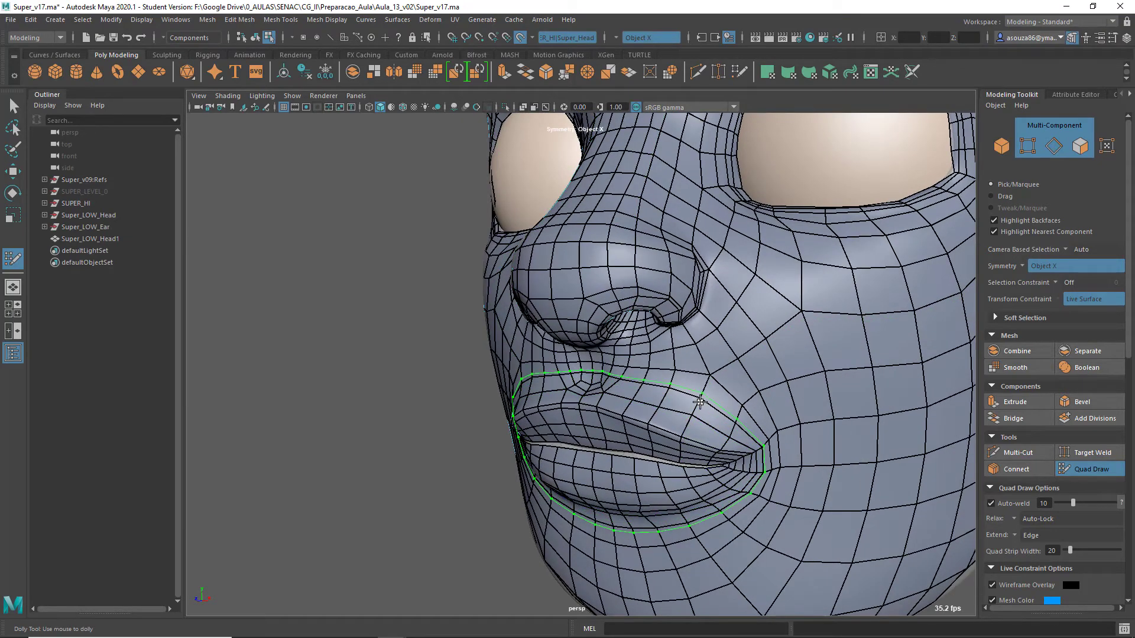
{"action": "scroll", "coordinate": [710, 349], "scroll_direction": "down", "scroll_amount": 4}
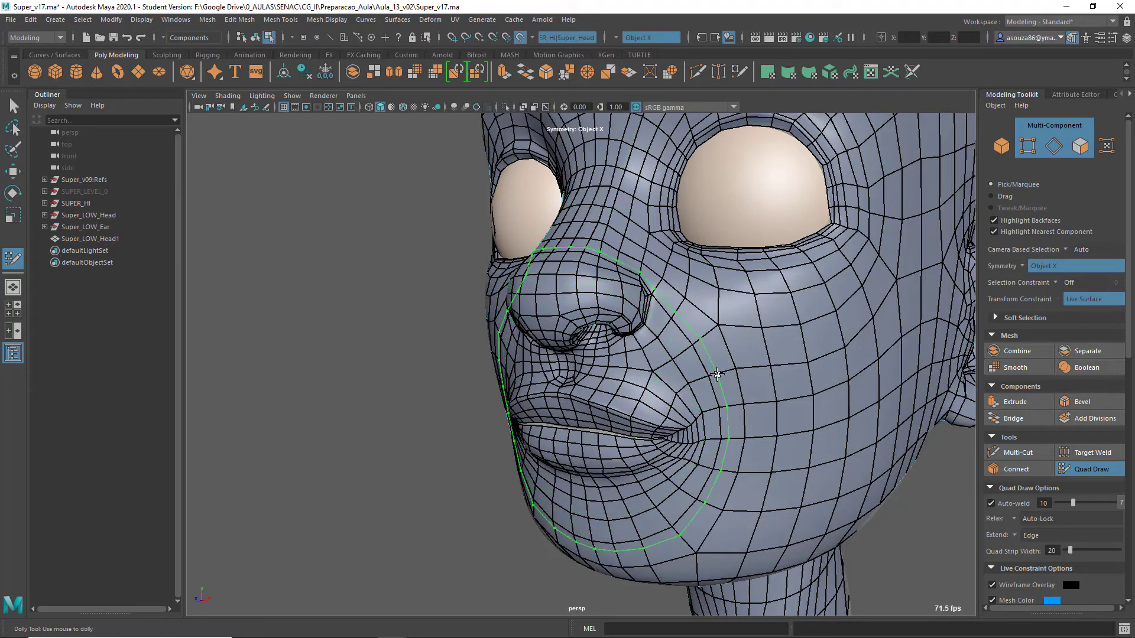
Step: Examine the edge loops around the eye socket and their transition into the nose bridge and cheek
{"action": "middle_click_drag", "start_coordinate": [718, 378], "coordinate": [602, 368], "text": "alt"}
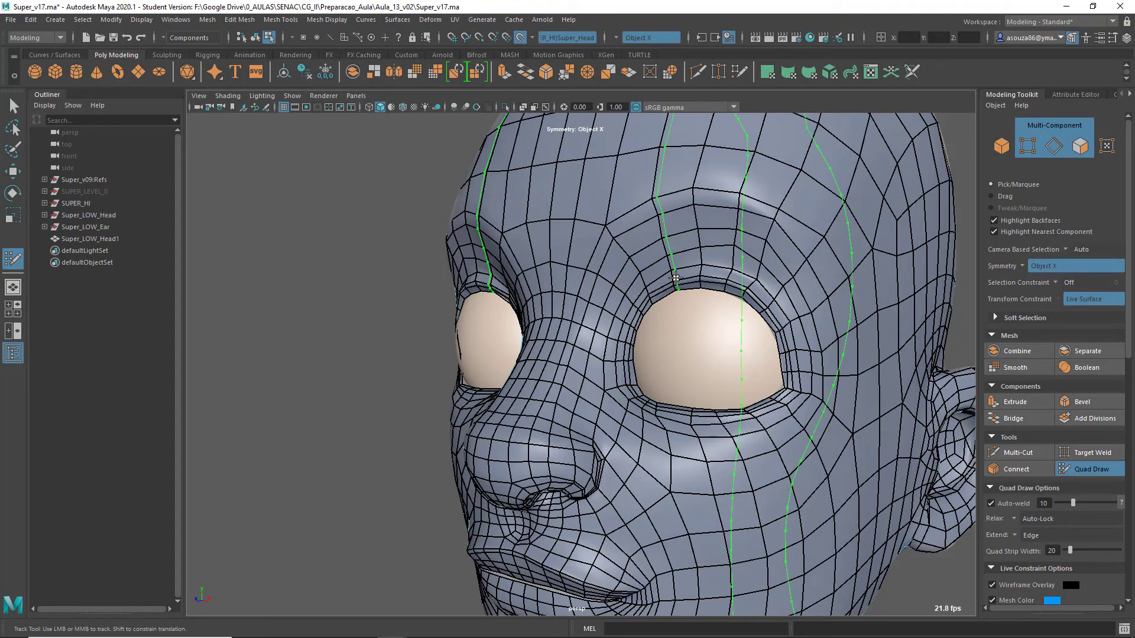
{"action": "scroll", "coordinate": [676, 278], "scroll_direction": "up", "scroll_amount": 6}
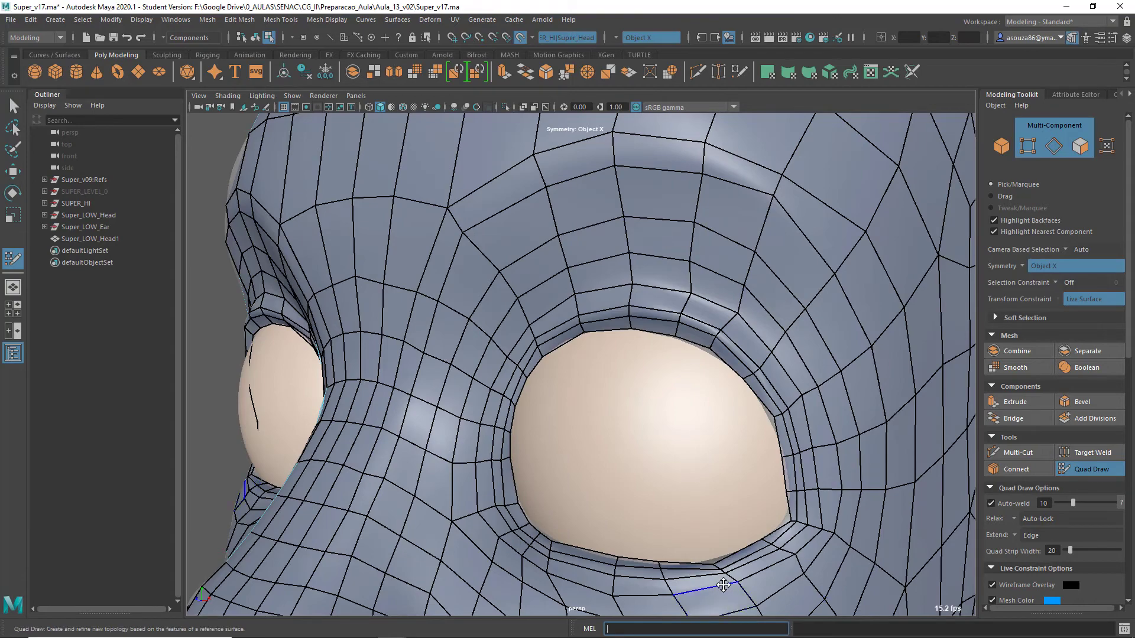
{"action": "middle_click_drag", "start_coordinate": [712, 585], "coordinate": [603, 469], "text": "alt"}
{"action": "mouse_move", "coordinate": [603, 468]}
{"action": "left_mouse_down", "text": "alt"}
{"action": "mouse_move", "coordinate": [366, 502]}
{"action": "mouse_move", "coordinate": [461, 454]}
{"action": "mouse_move", "coordinate": [491, 461]}
{"action": "mouse_move", "coordinate": [493, 438]}
{"action": "left_mouse_up", "text": "alt"}
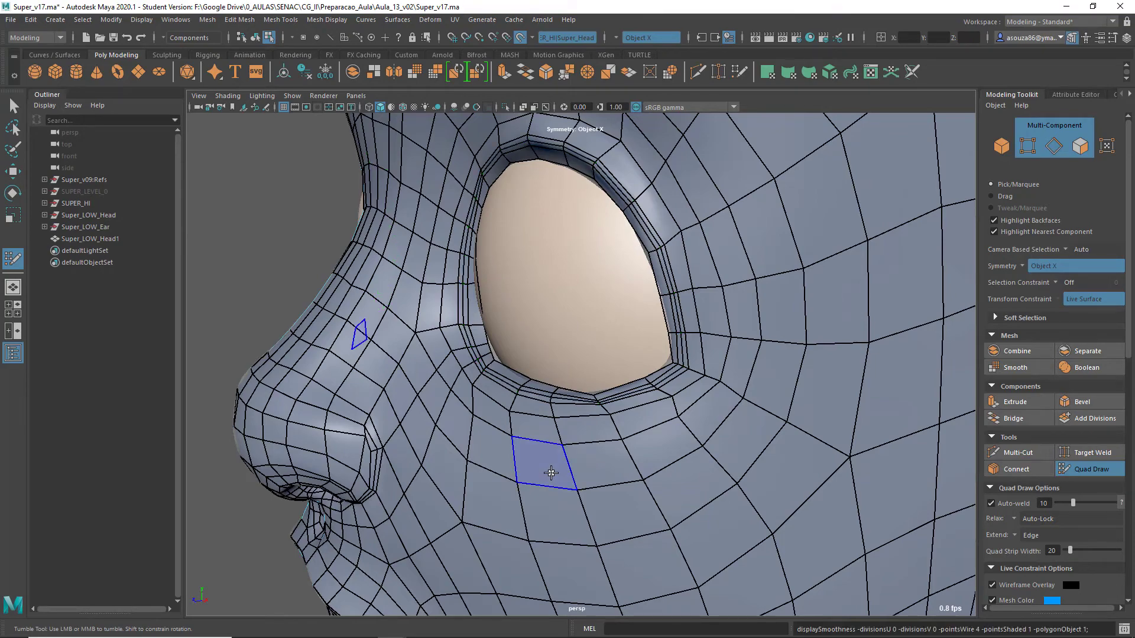
{"action": "left_click_drag", "start_coordinate": [603, 470], "coordinate": [640, 446], "text": "alt"}
{"action": "middle_click_drag", "start_coordinate": [638, 444], "coordinate": [583, 516], "text": "alt"}
{"action": "scroll", "coordinate": [583, 516], "scroll_direction": "down", "scroll_amount": 5}
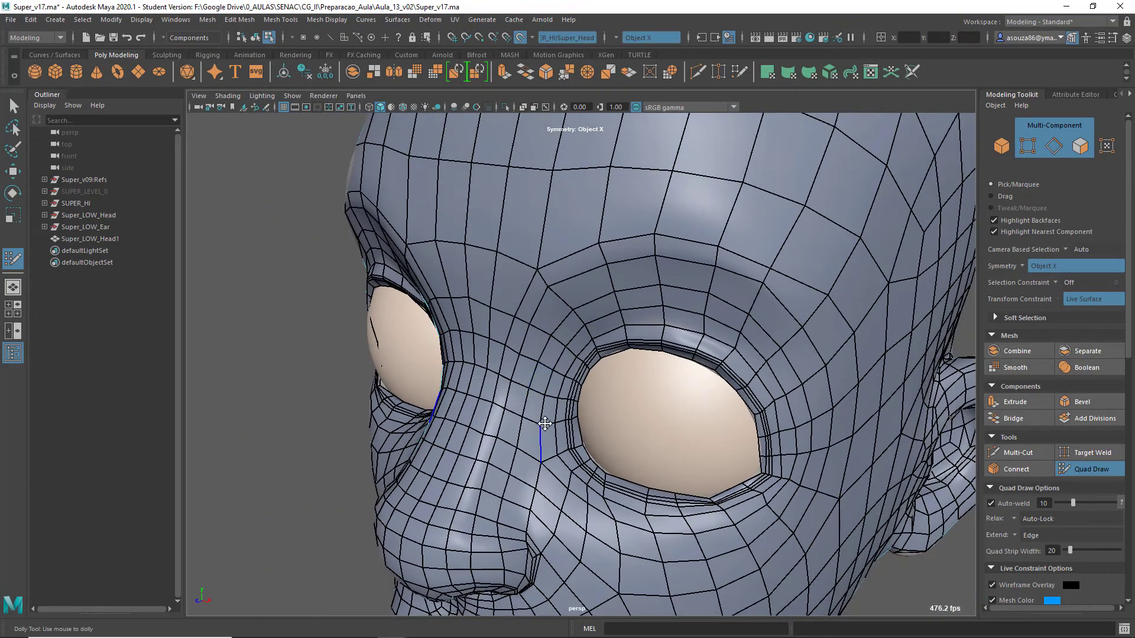
Step: Relax the forehead quads between the brows and reposition the brow's edges and vertices for an even flow
{"action": "middle_click_drag", "start_coordinate": [525, 224], "coordinate": [524, 283], "text": "alt"}
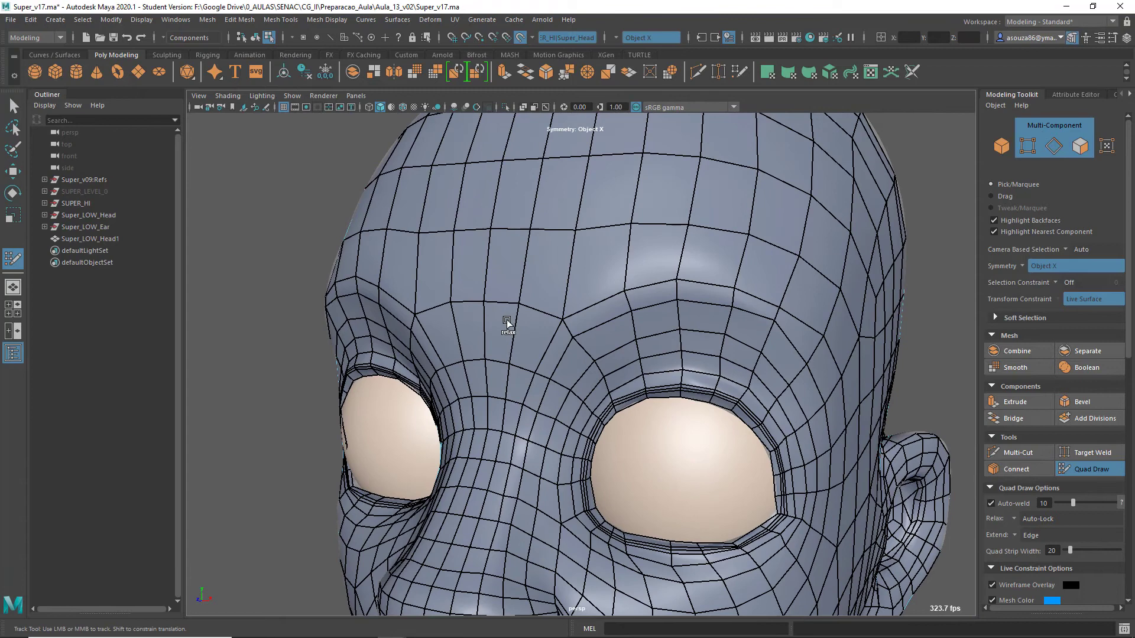
{"action": "left_click_drag", "start_coordinate": [507, 321], "coordinate": [557, 213], "text": "shift"}
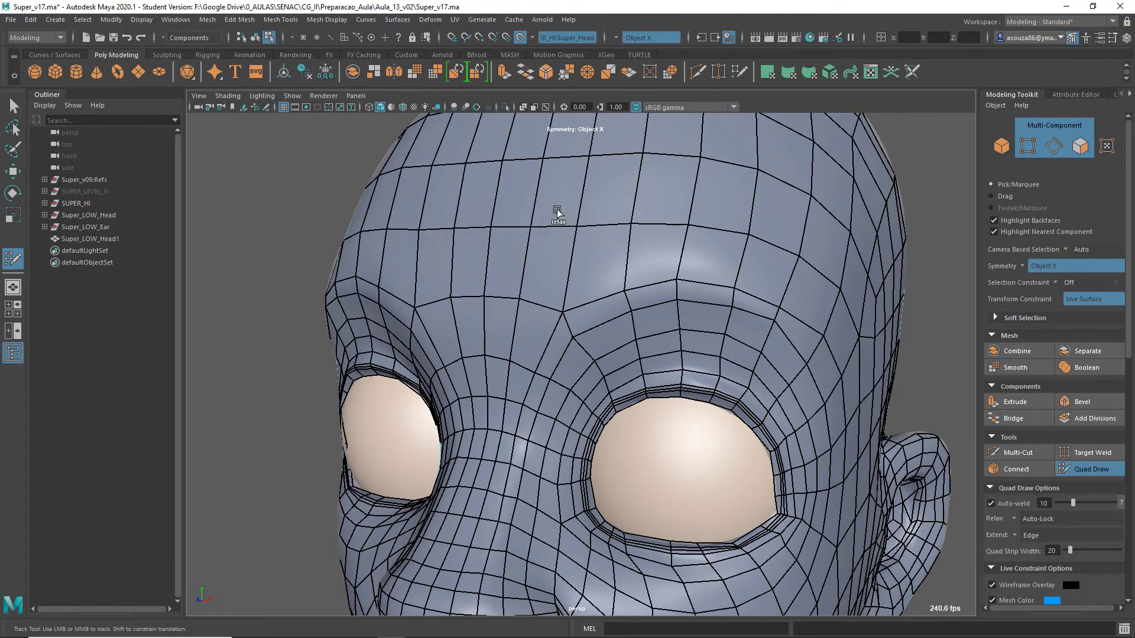
{"action": "left_click_drag", "start_coordinate": [565, 310], "coordinate": [564, 320]}
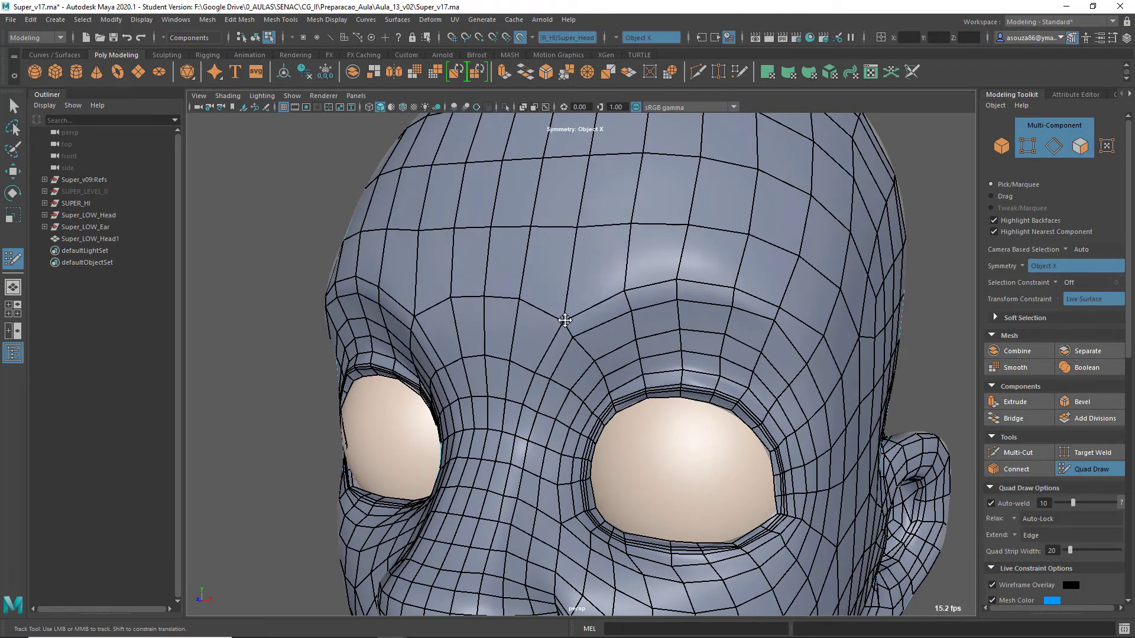
{"action": "left_click_drag", "start_coordinate": [500, 297], "coordinate": [499, 309]}
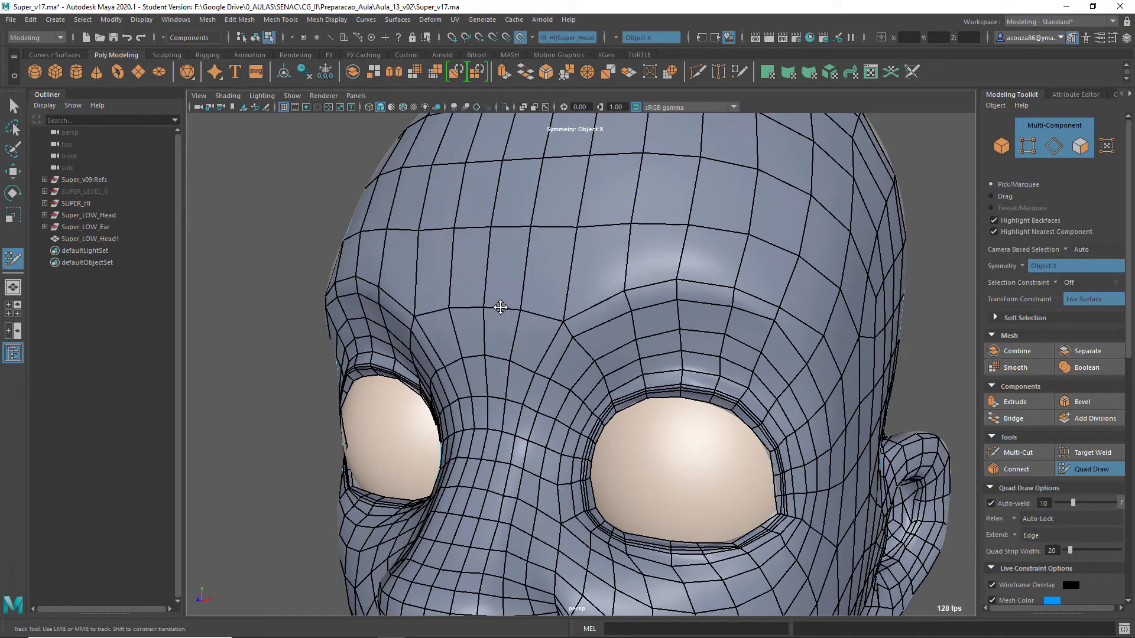
{"action": "left_click_drag", "start_coordinate": [674, 305], "coordinate": [634, 302]}
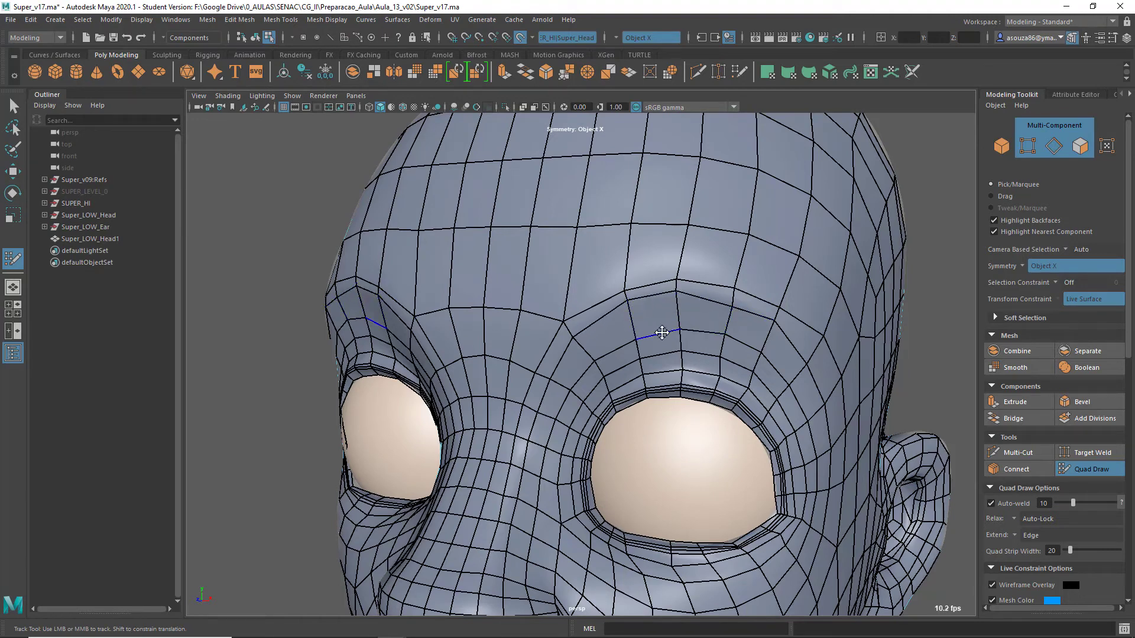
{"action": "left_click_drag", "start_coordinate": [585, 336], "coordinate": [567, 319]}
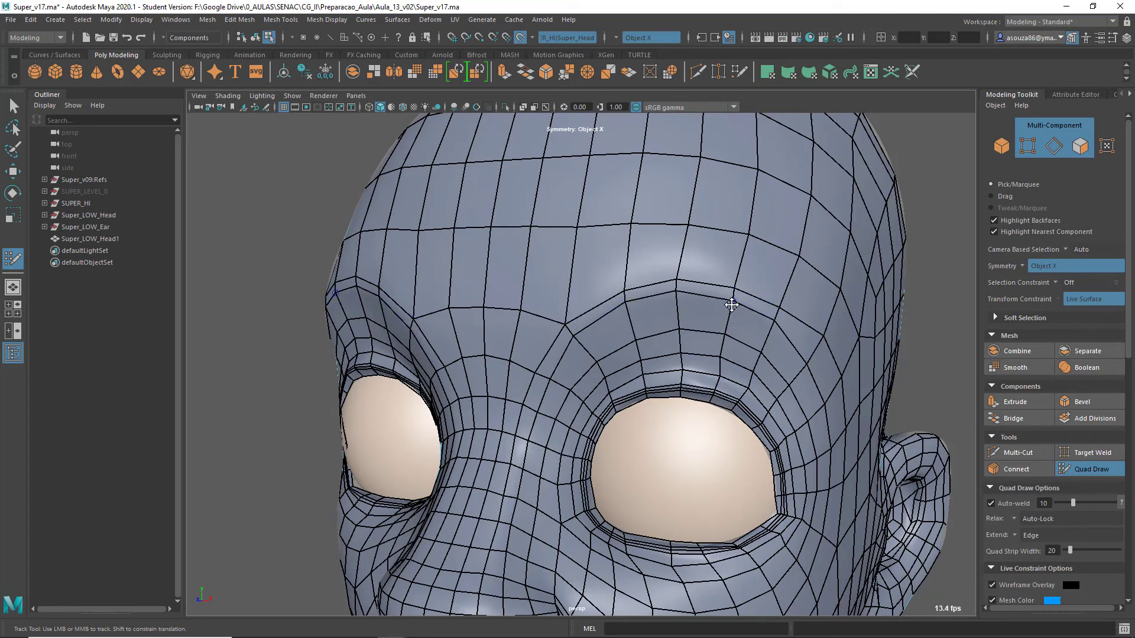
Step: Examine the adjusted brow topology from the side and front, along with the temple and nose bridge
{"action": "left_click_drag", "start_coordinate": [783, 373], "coordinate": [654, 370], "text": "alt"}
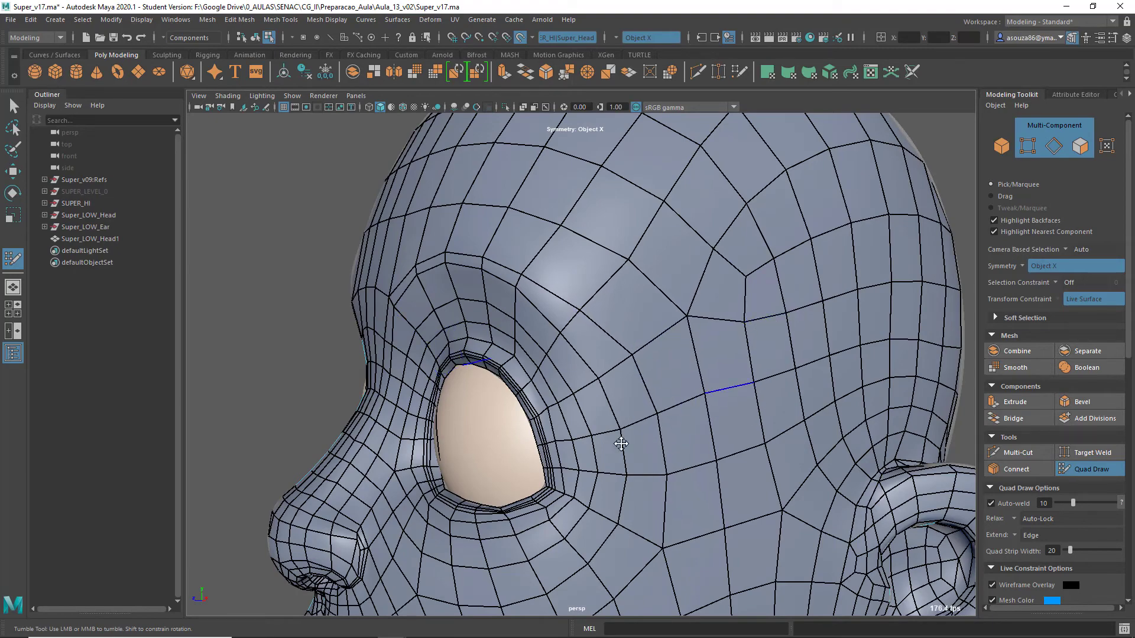
{"action": "left_click_drag", "start_coordinate": [616, 446], "coordinate": [745, 450], "text": "alt"}
{"action": "right_click_drag", "start_coordinate": [745, 449], "coordinate": [640, 484], "text": "alt"}
{"action": "left_click_drag", "start_coordinate": [641, 483], "coordinate": [592, 483], "text": "alt"}
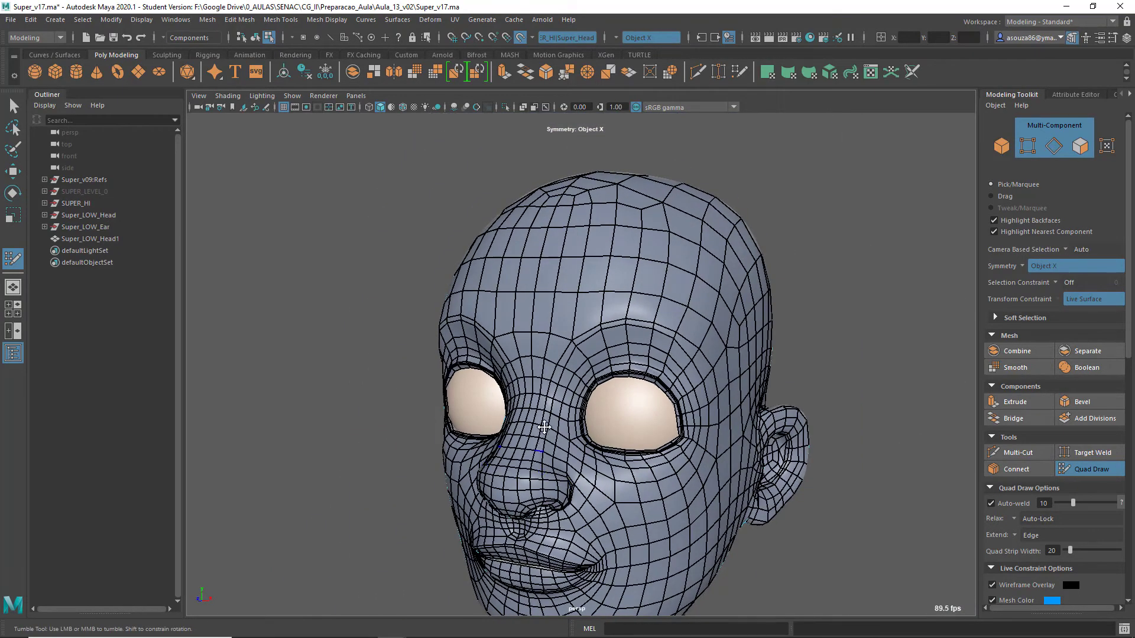
{"action": "scroll", "coordinate": [578, 408], "scroll_direction": "up", "scroll_amount": 5}
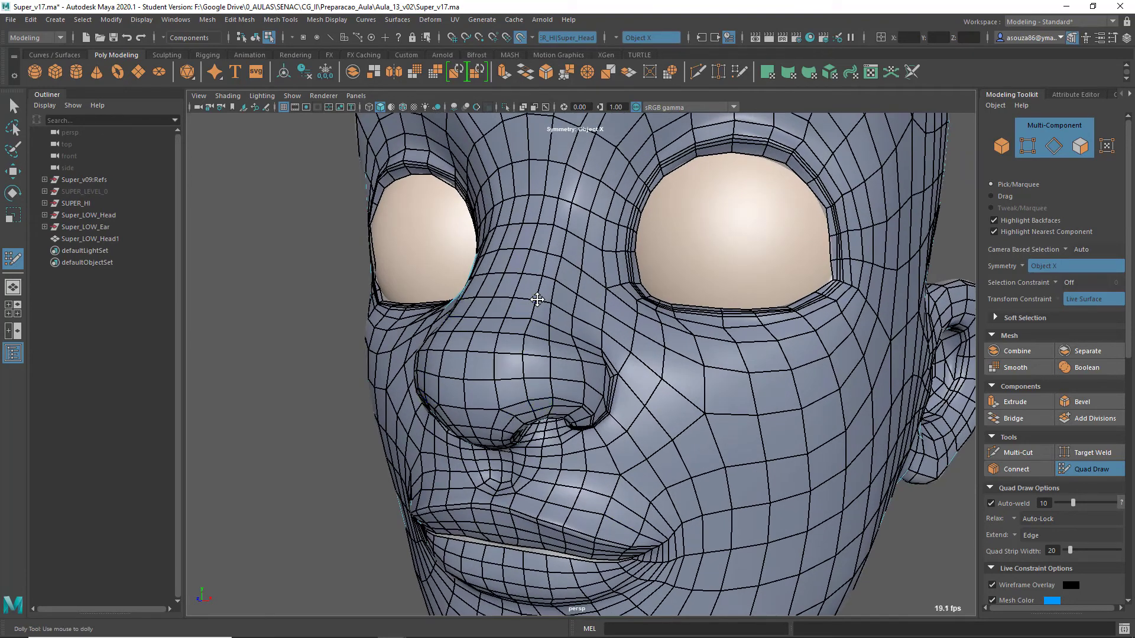
{"action": "middle_click_drag", "start_coordinate": [544, 305], "coordinate": [628, 467], "text": "alt"}
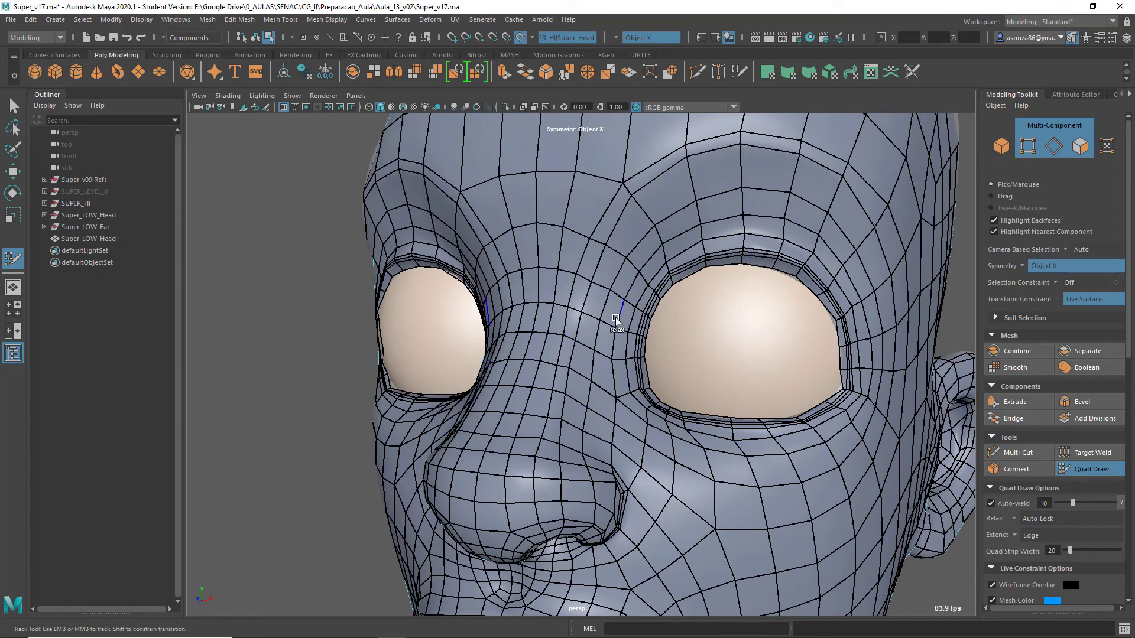
Step: Leave Quad Draw for object mode, undo the last move of Super_LOW_Head1 and turn off the live surface
{"action": "scroll", "coordinate": [618, 375], "scroll_direction": "down", "scroll_amount": 4}
{"action": "scroll", "coordinate": [583, 425], "scroll_direction": "up", "scroll_amount": 4}
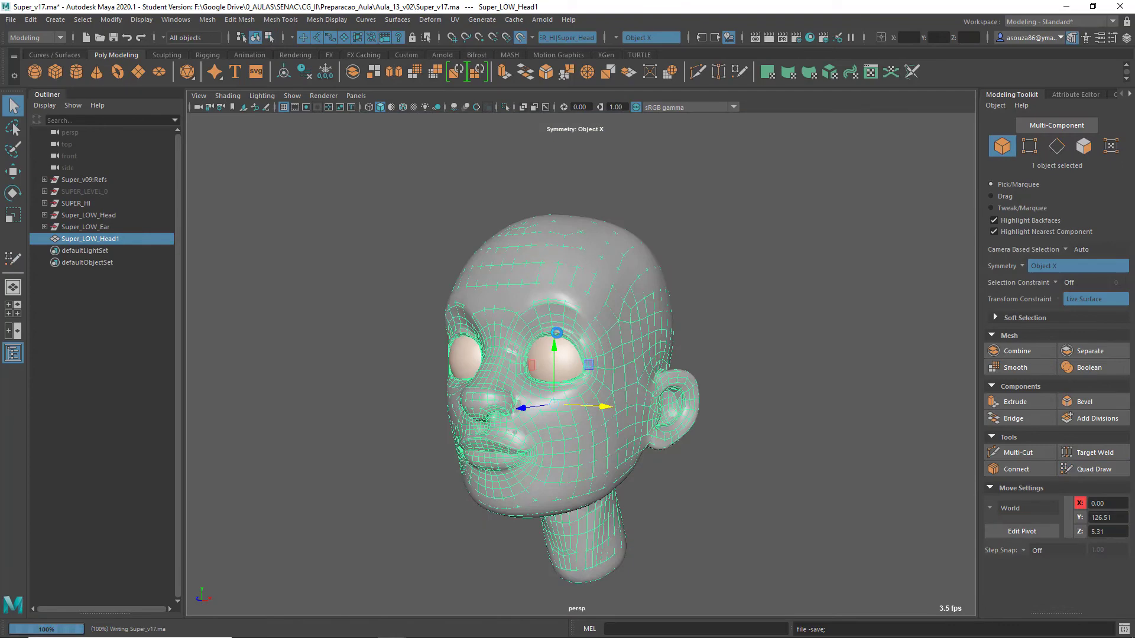
{"action": "key", "text": "ctrl+z"}
{"action": "left_click", "coordinate": [520, 37]}
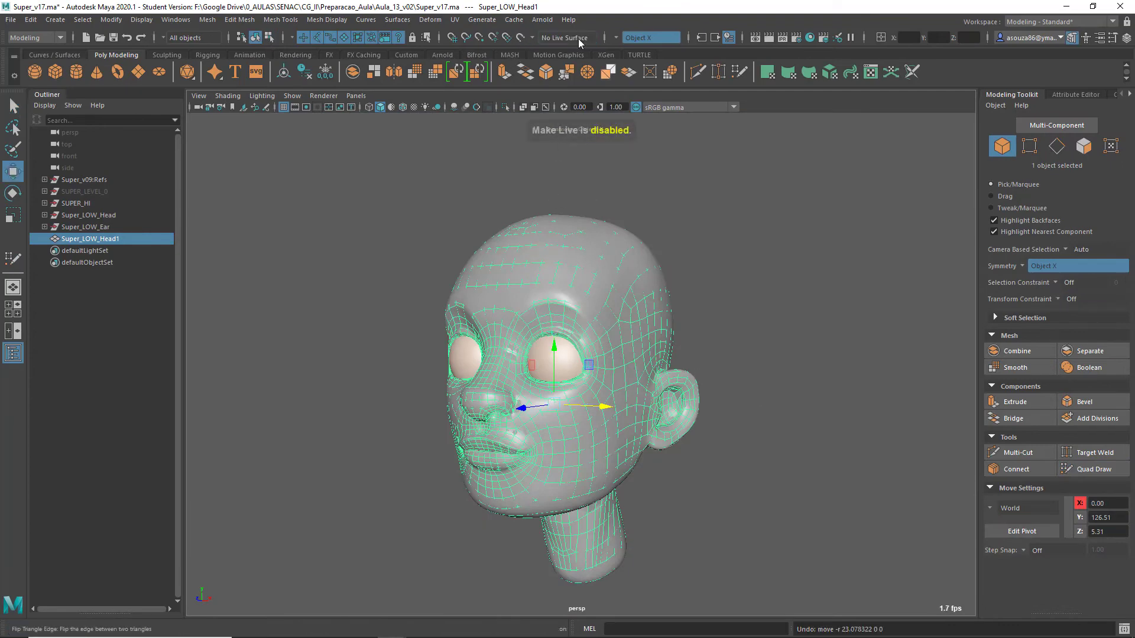
Step: Move the low-poly head Super_LOW_Head1 about 30.87 units along X so it stands beside the high-resolution head
{"action": "mouse_move", "coordinate": [600, 406]}
{"action": "left_mouse_down"}
{"action": "mouse_move", "coordinate": [856, 448]}
{"action": "mouse_move", "coordinate": [887, 441]}
{"action": "mouse_move", "coordinate": [782, 477]}
{"action": "left_mouse_up"}
{"action": "scroll", "coordinate": [782, 478], "scroll_direction": "down", "scroll_amount": 3}
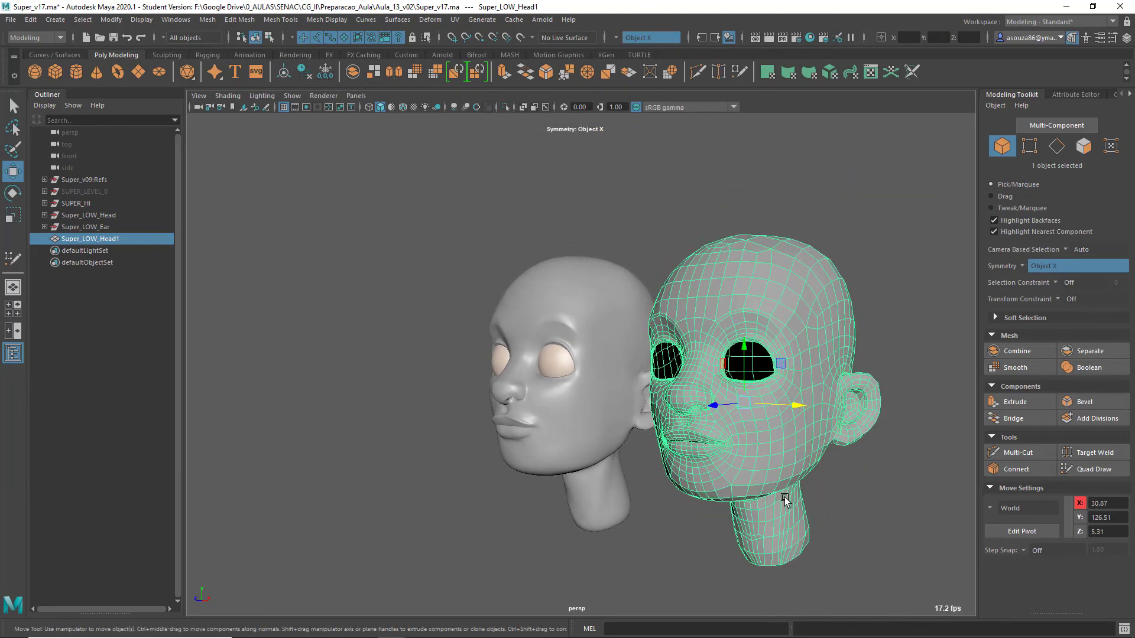
{"action": "left_click", "coordinate": [833, 516]}
{"action": "left_click", "coordinate": [559, 424]}
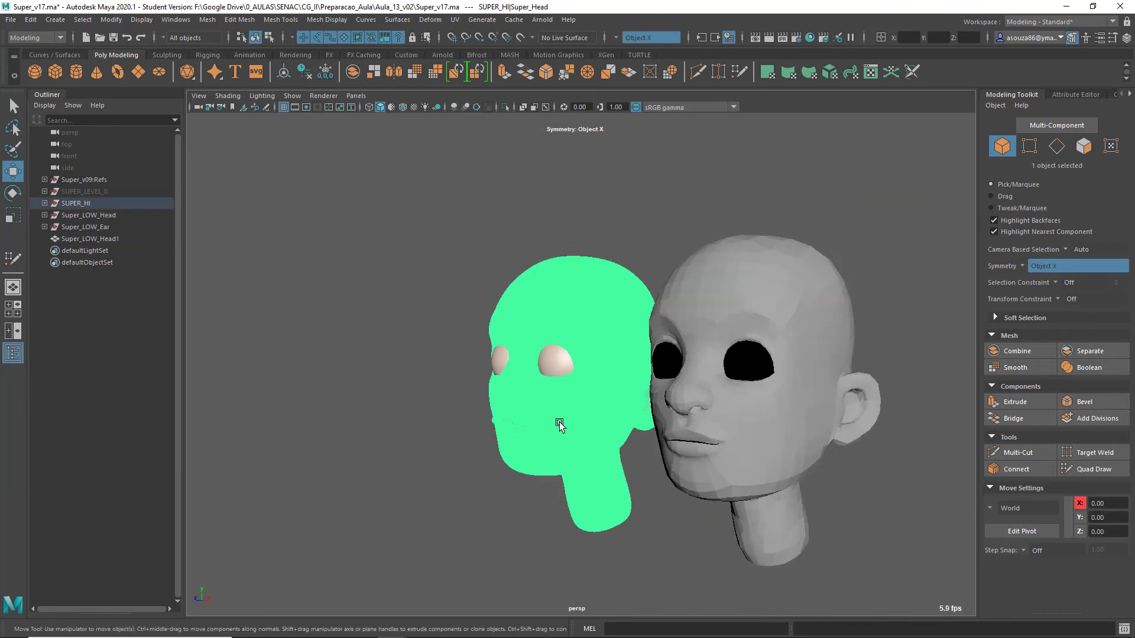
{"action": "left_click", "coordinate": [422, 459]}
{"action": "left_click_drag", "start_coordinate": [480, 463], "coordinate": [559, 436], "text": "alt"}
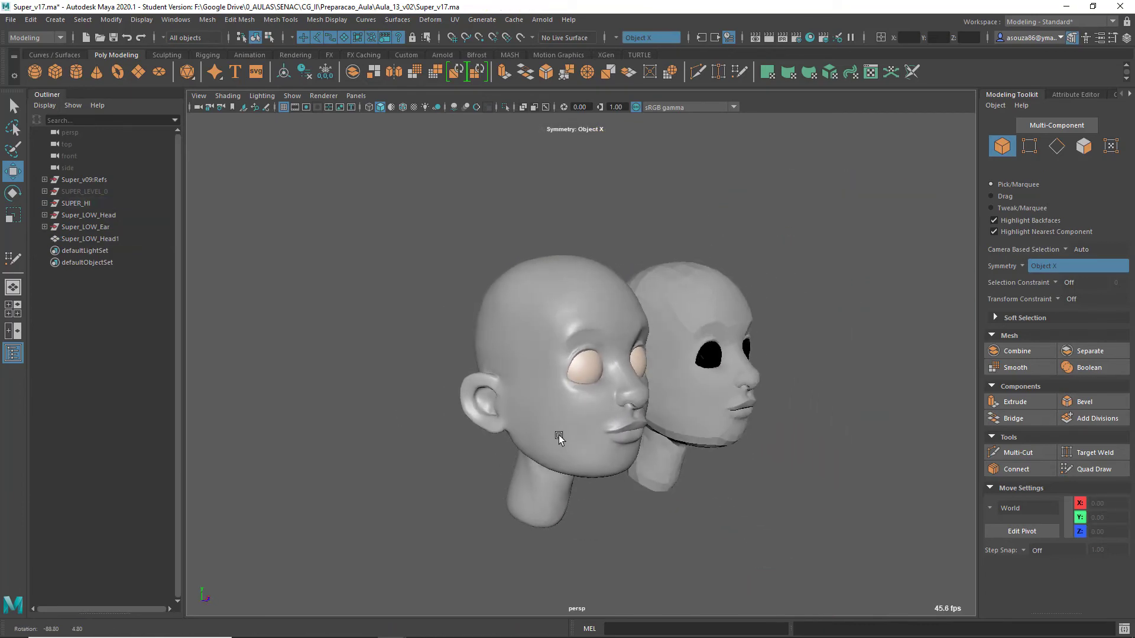
Step: Display Super_LOW_Head1 with smooth mesh preview and compare its shape with the high-resolution head
{"action": "left_click", "coordinate": [765, 408]}
{"action": "left_click", "coordinate": [807, 440]}
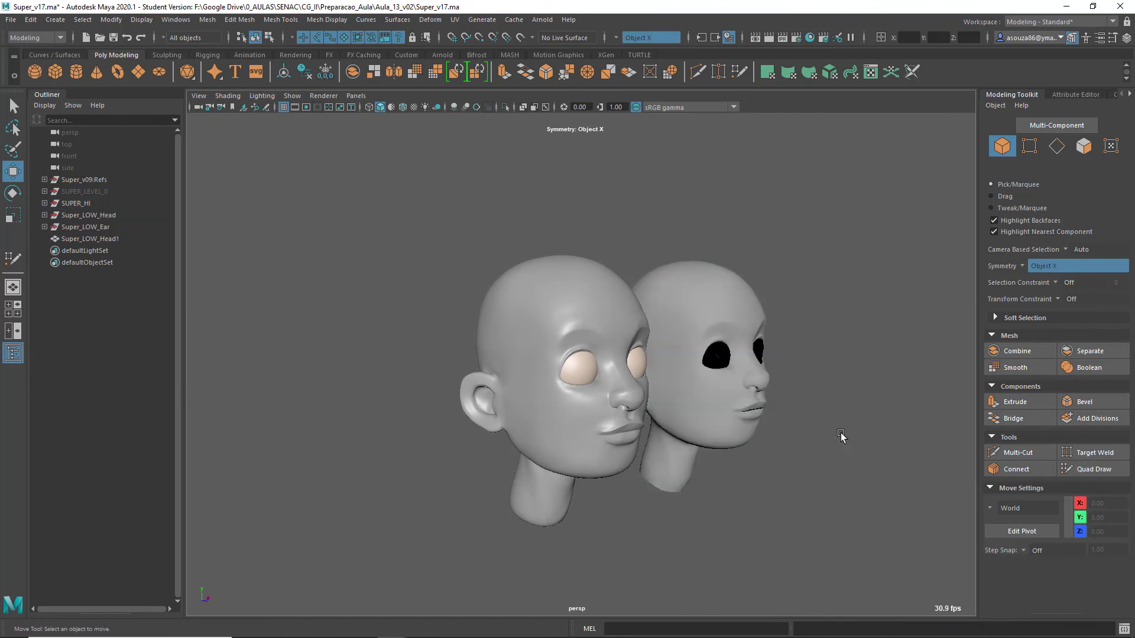
{"action": "left_click_drag", "start_coordinate": [841, 433], "coordinate": [656, 473], "text": "alt"}
{"action": "right_click_drag", "start_coordinate": [656, 473], "coordinate": [641, 533], "text": "alt"}
{"action": "middle_click_drag", "start_coordinate": [641, 533], "coordinate": [585, 502], "text": "alt"}
{"action": "right_click_drag", "start_coordinate": [585, 501], "coordinate": [602, 515], "text": "alt"}
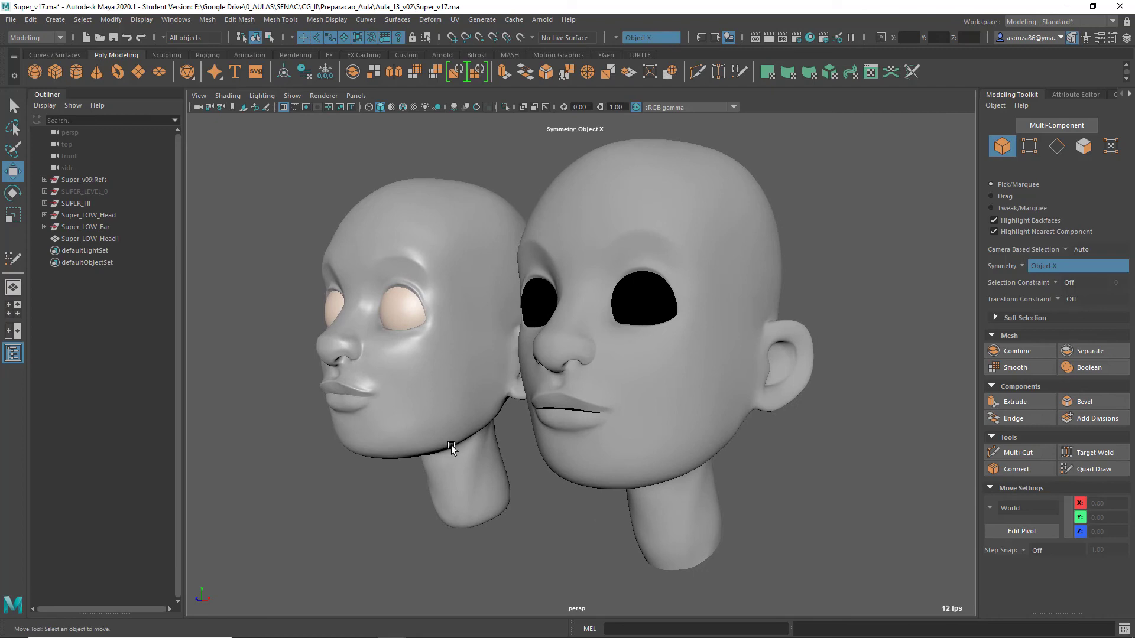
Step: Assign a new Blinn material to Super_LOW_Head1 and compare its shading with the high-resolution head from both sides
{"action": "left_click", "coordinate": [649, 452]}
{"action": "right_click_drag", "start_coordinate": [652, 301], "coordinate": [776, 235]}
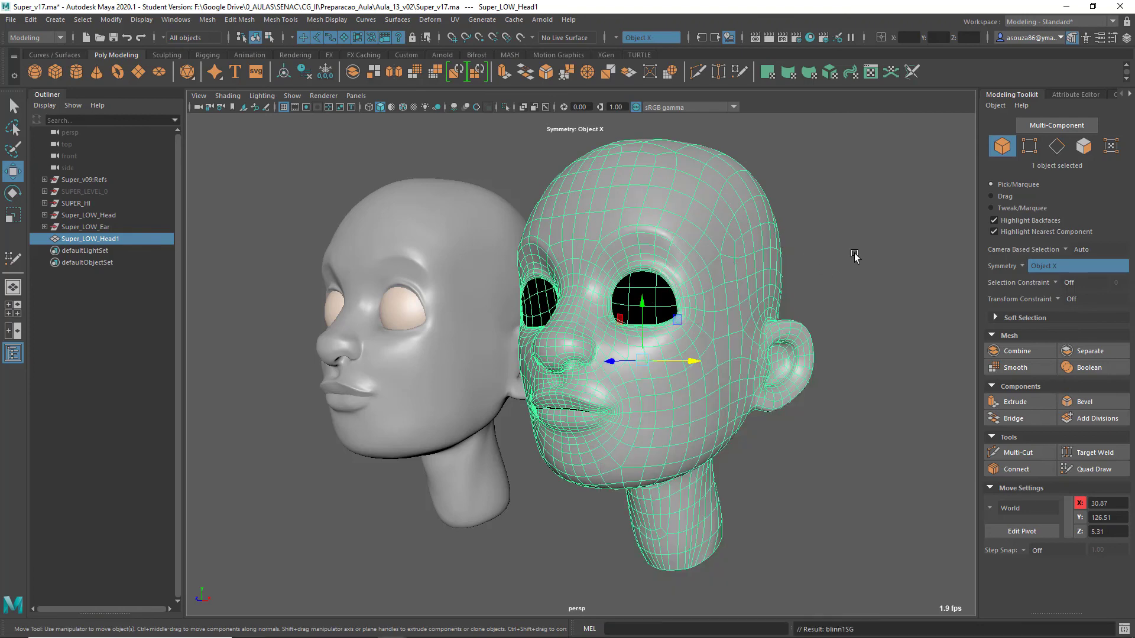
{"action": "left_click", "coordinate": [843, 291]}
{"action": "left_click_drag", "start_coordinate": [686, 496], "coordinate": [767, 482], "text": "alt"}
{"action": "right_click_drag", "start_coordinate": [485, 495], "coordinate": [561, 493], "text": "alt"}
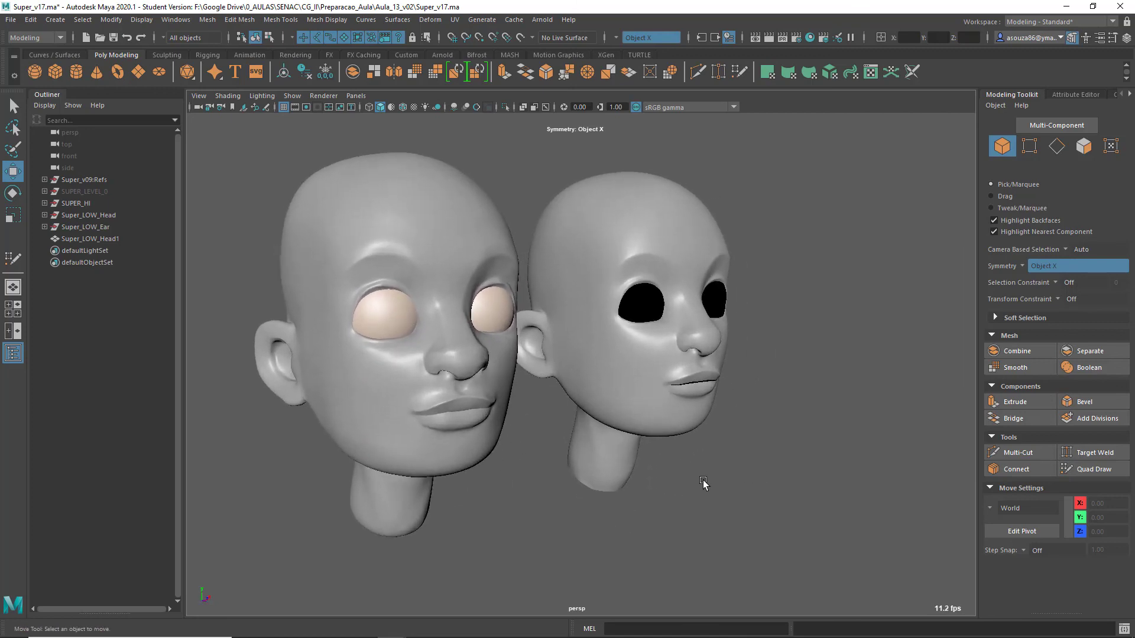
{"action": "left_click_drag", "start_coordinate": [685, 477], "coordinate": [549, 498], "text": "alt"}
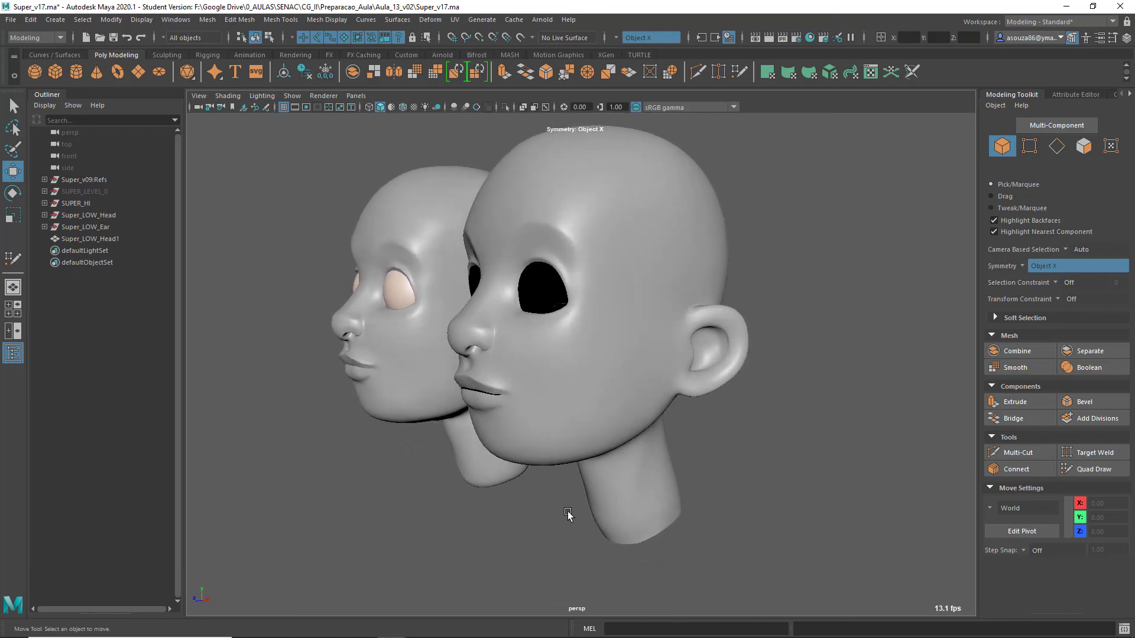